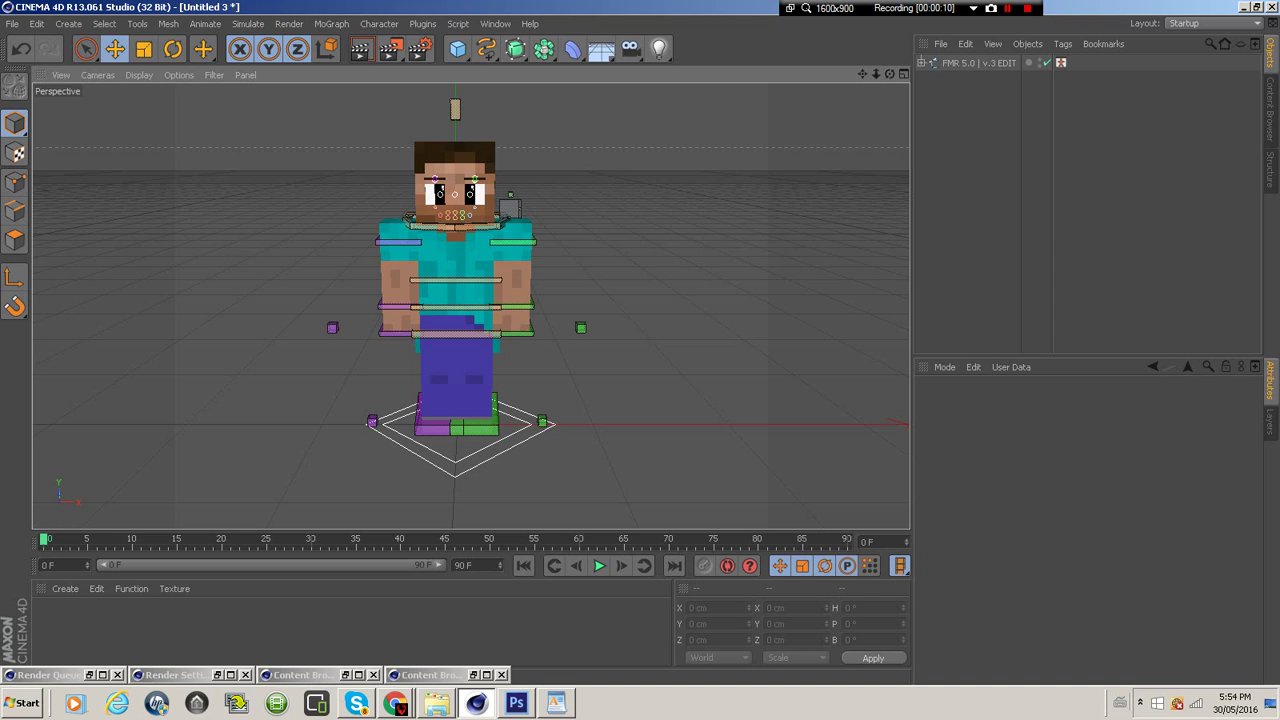
key("alt+Tab")
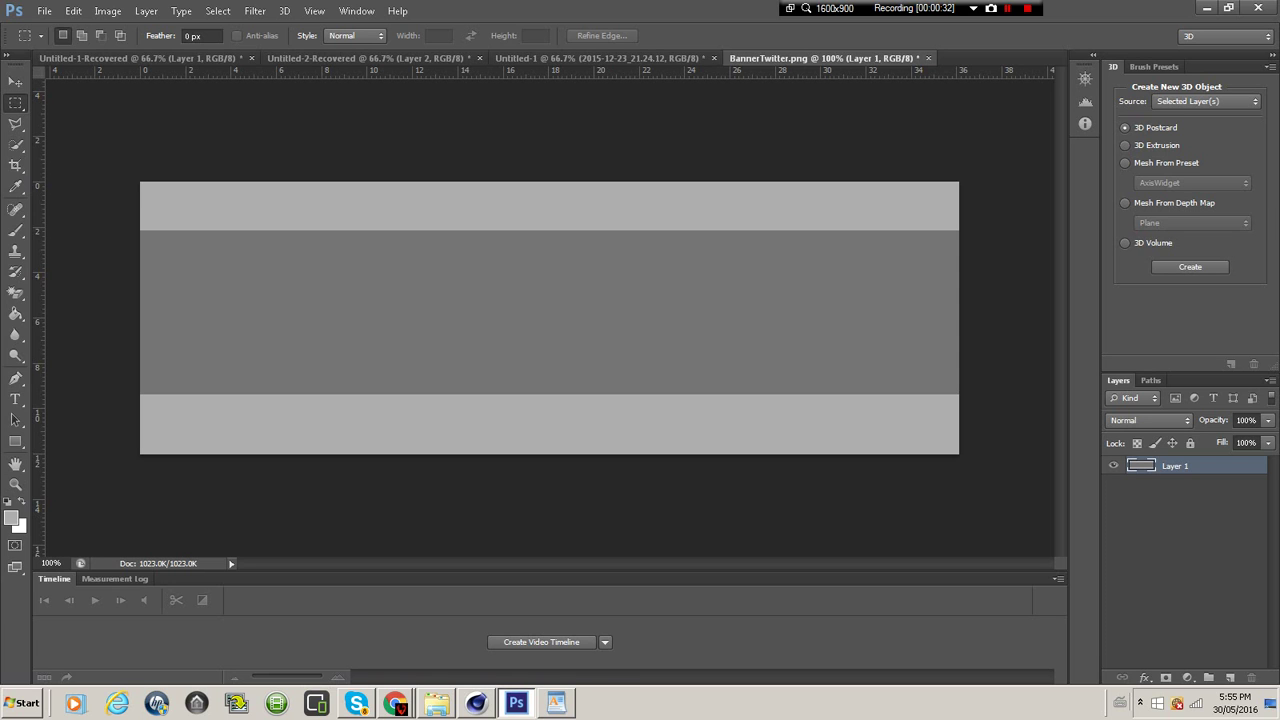
mouse_move(557, 703)
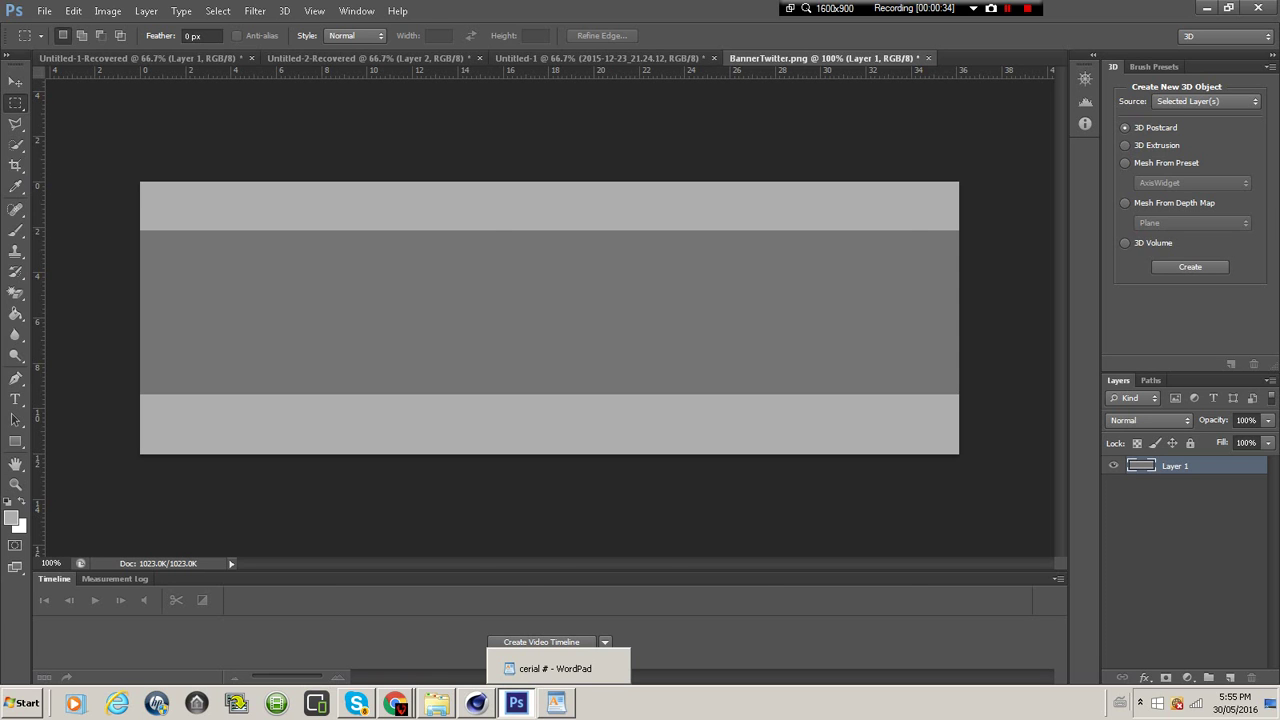
left_click(476, 703)
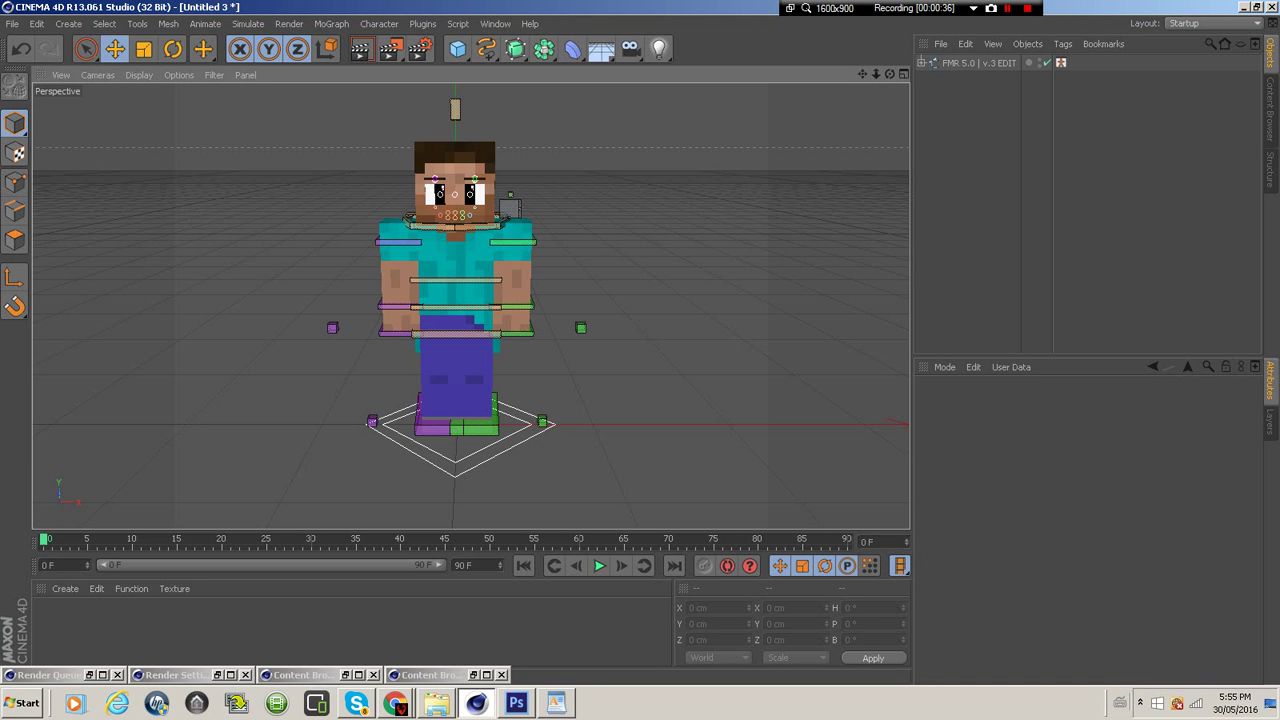
Select the FMR 5.0 | v.3 EDIT character rig and bring up its eye and face settings
scroll(471, 306, "up", 6)
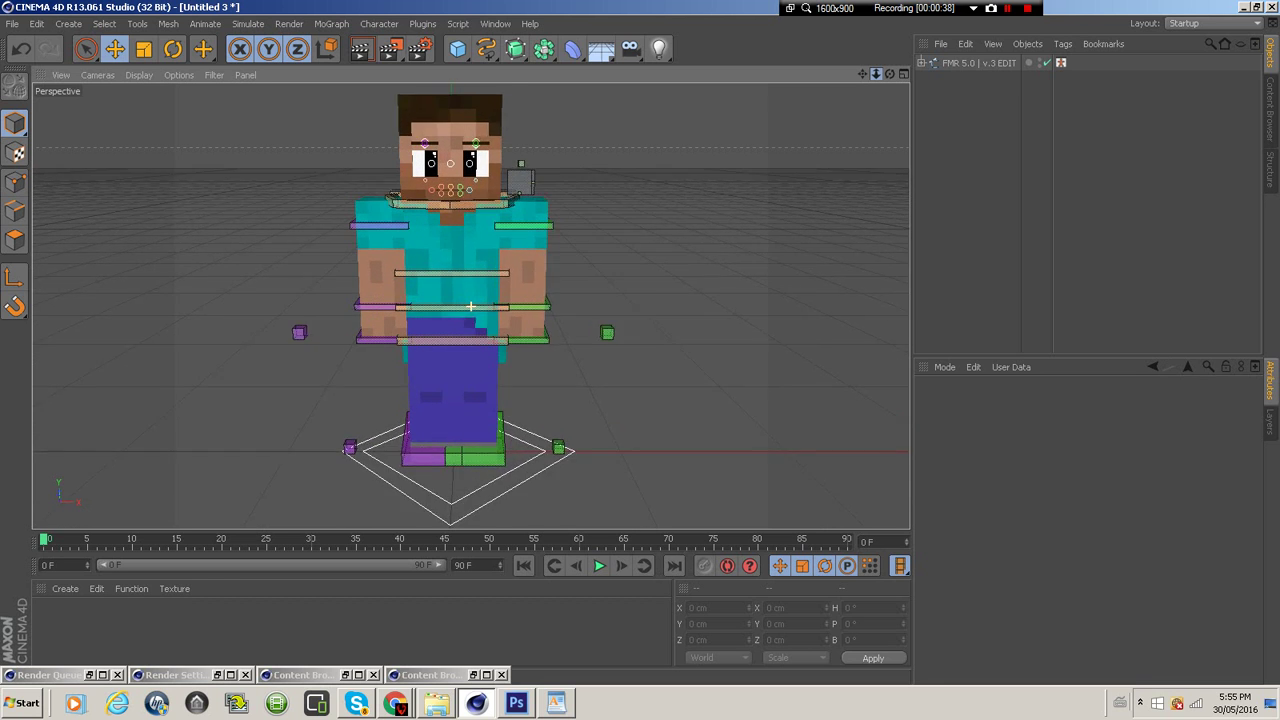
scroll(471, 306, "down", 2)
middle_click_drag(471, 306, 481, 341, "alt")
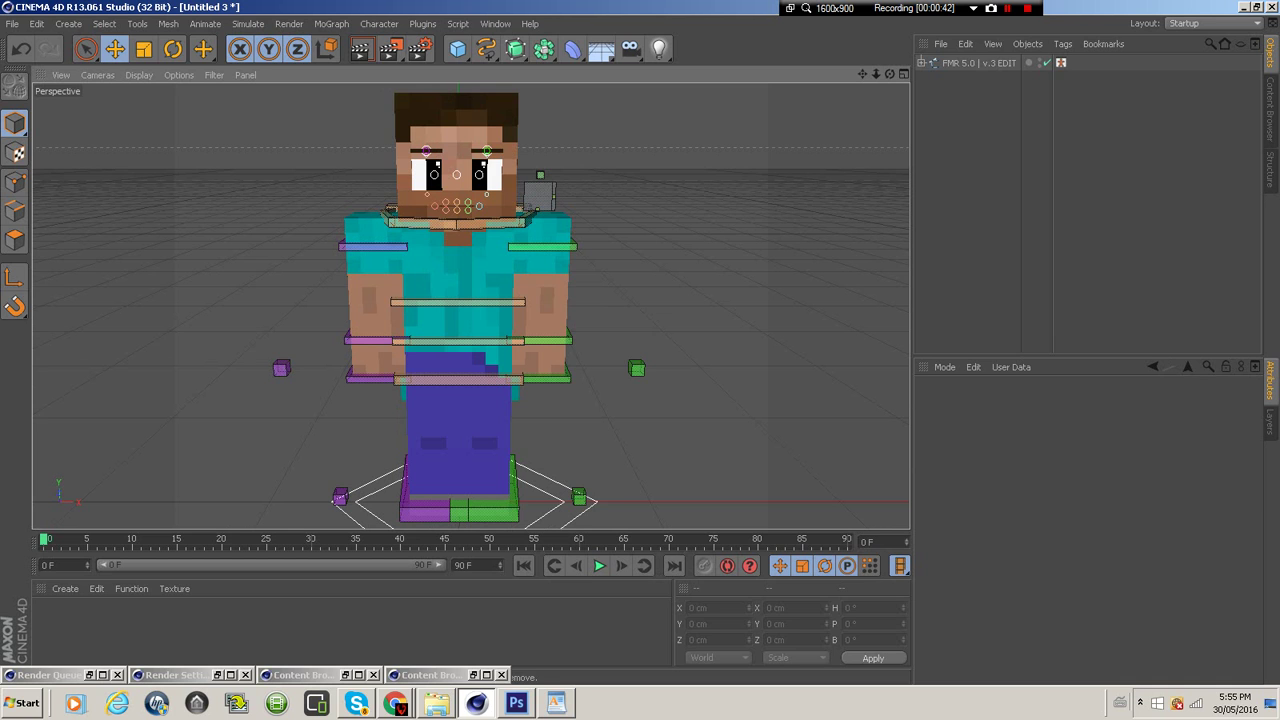
left_click(549, 379)
left_click(979, 63)
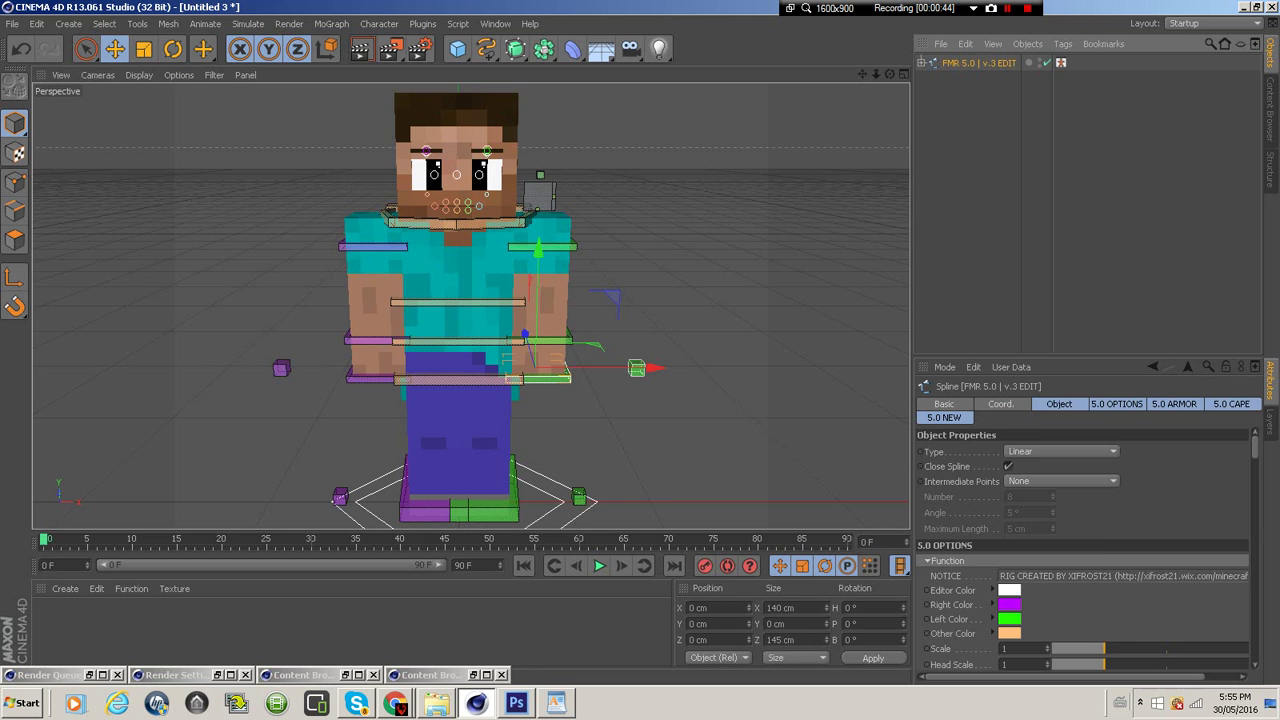
scroll(1085, 550, "down", 8)
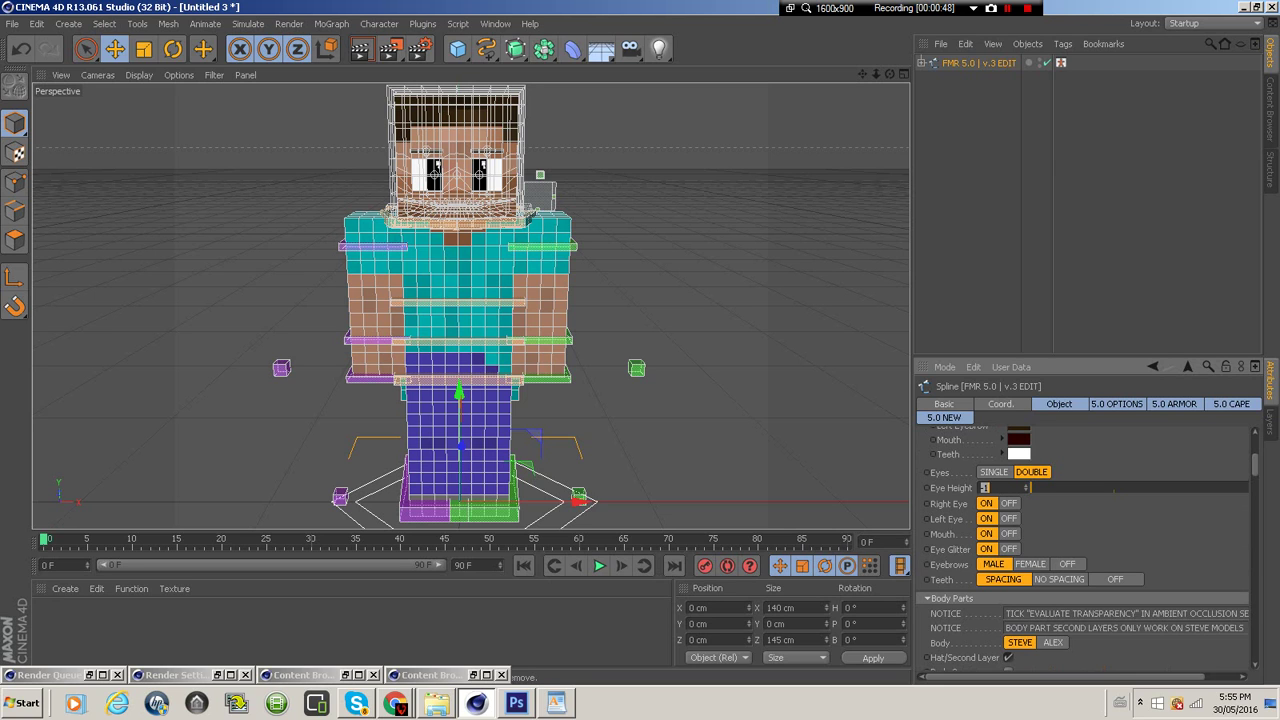
Try different Eye Height values up to 2 on the character, ending back at -1
key("Up")
key("Down")
key("Up")
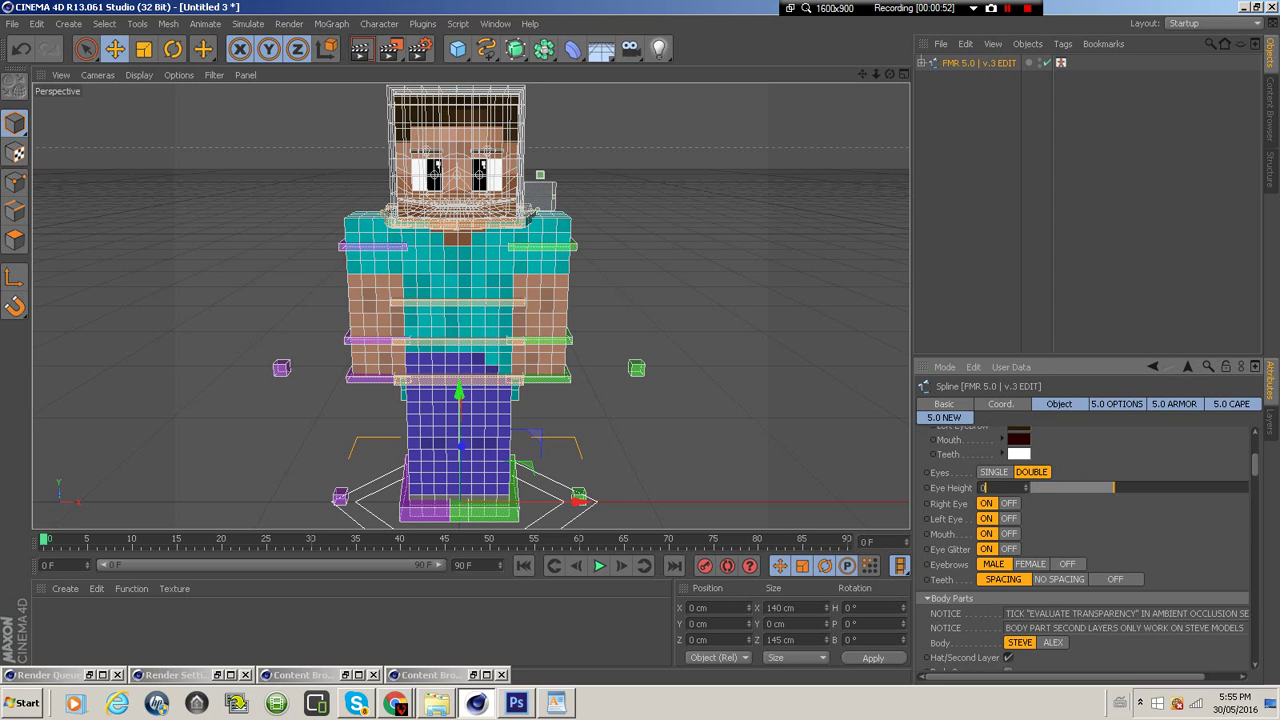
key("Down")
key("Up")
key("Up")
key("Up")
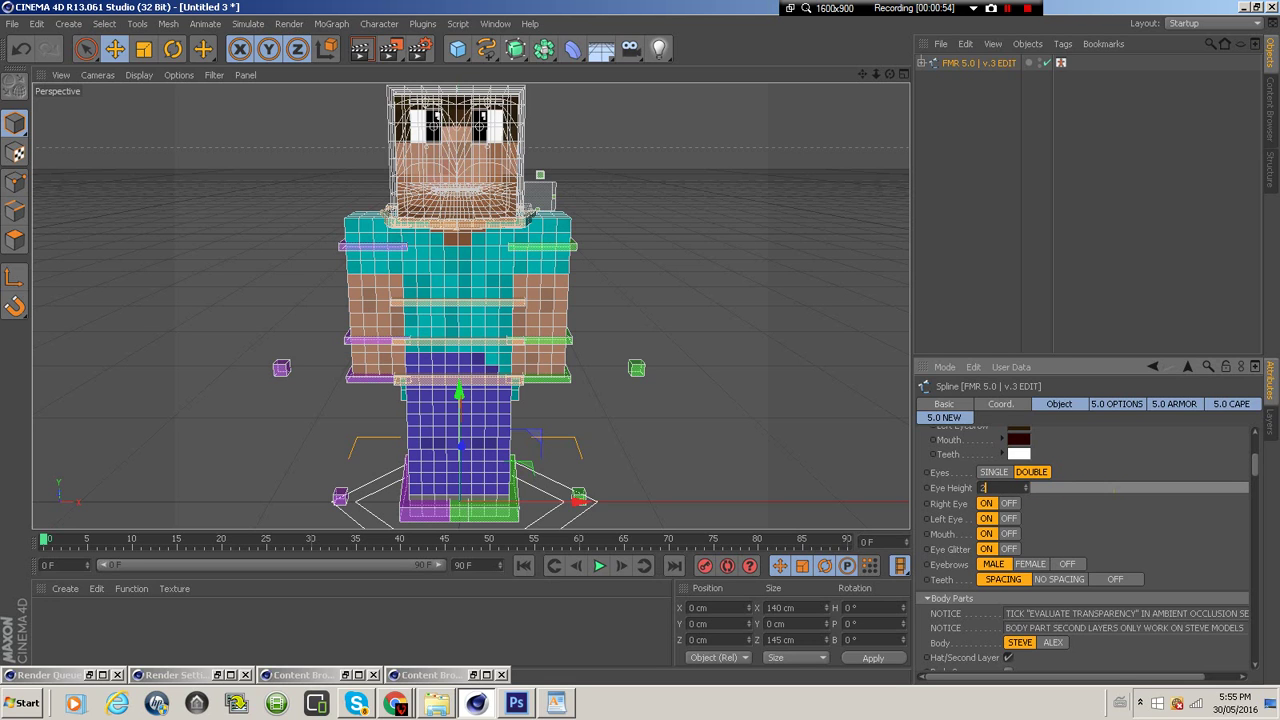
key("Down")
key("Down")
key("Down")
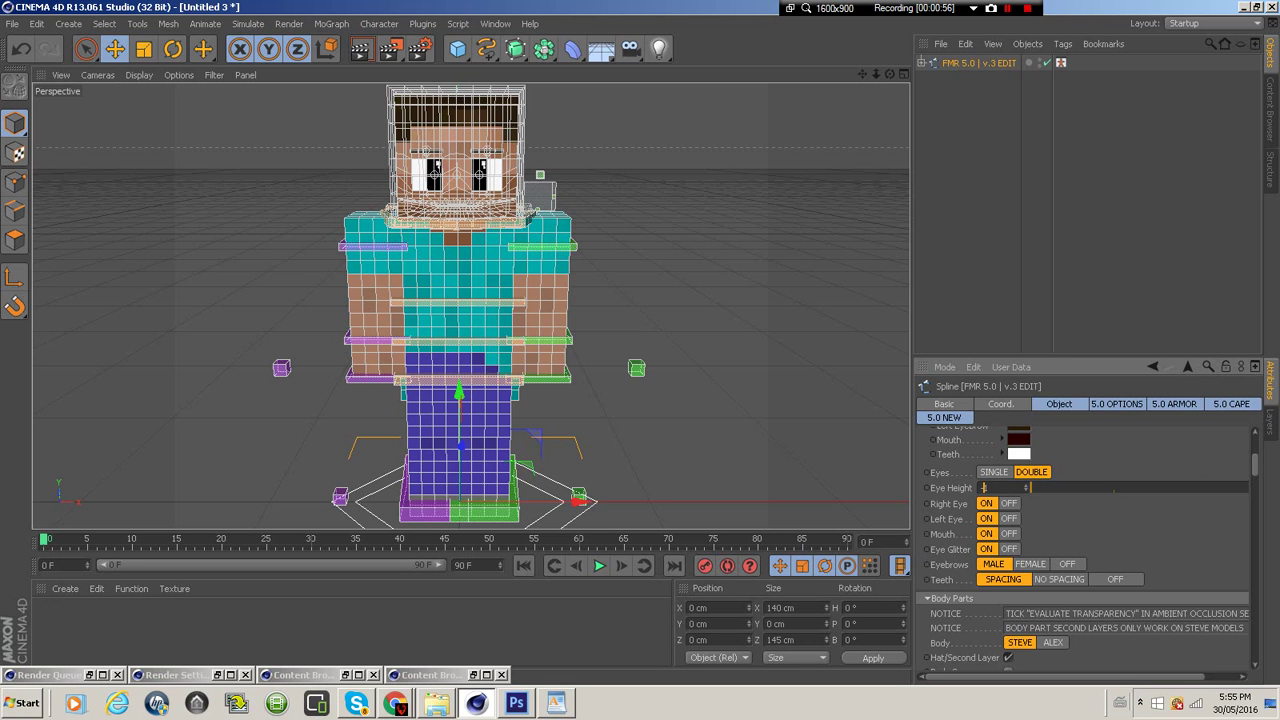
Examine the rig's body part, armor and armor colour options
scroll(1083, 549, "down", 4)
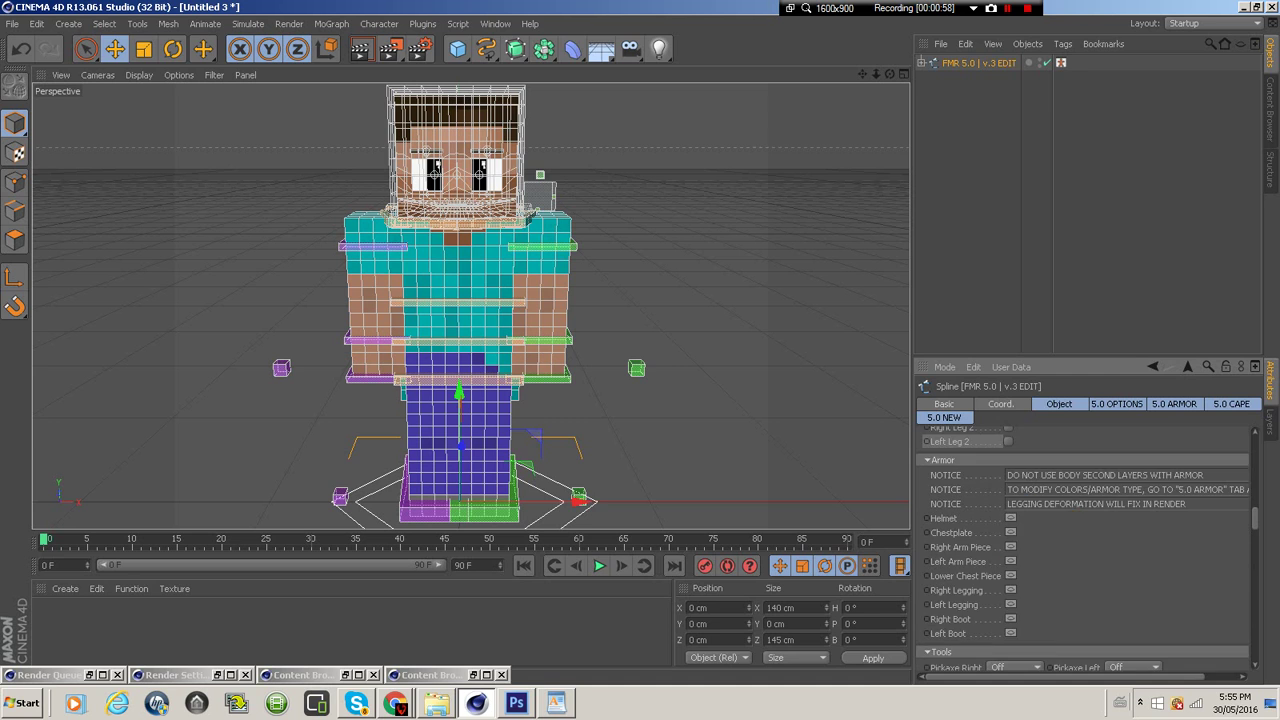
scroll(1083, 549, "up", 2)
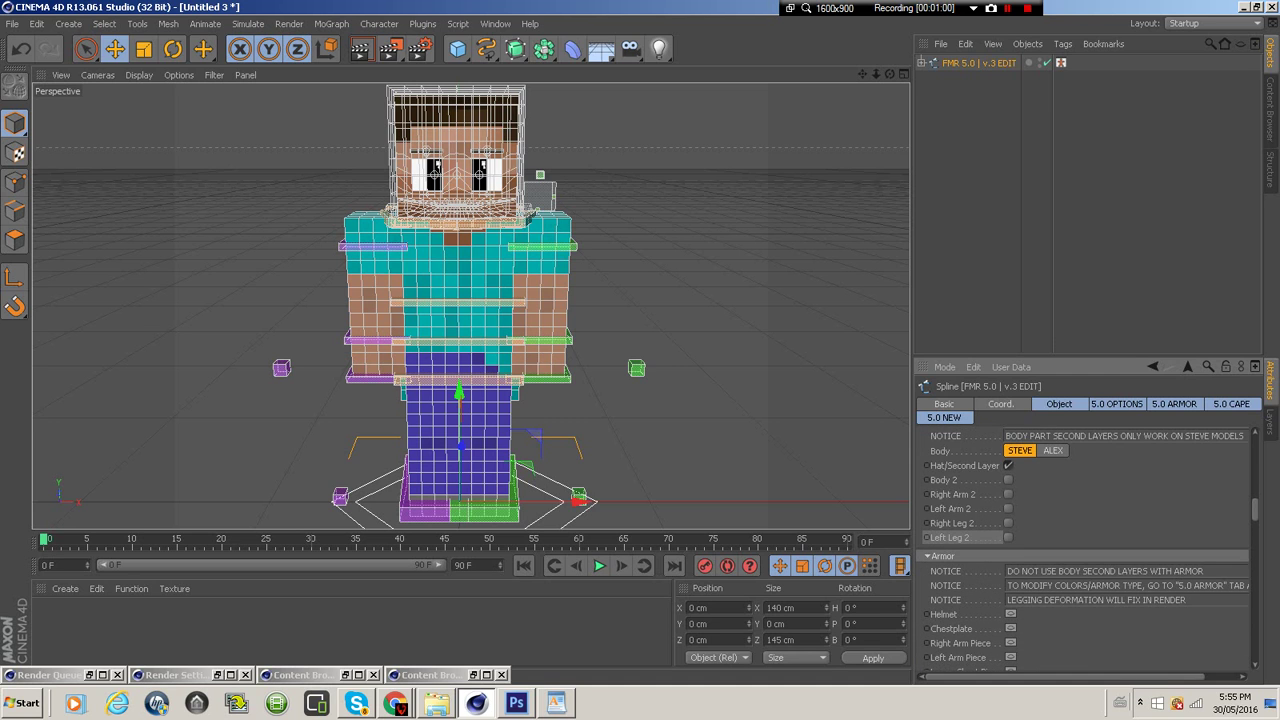
scroll(1085, 550, "down", 5)
scroll(1085, 550, "down", 4)
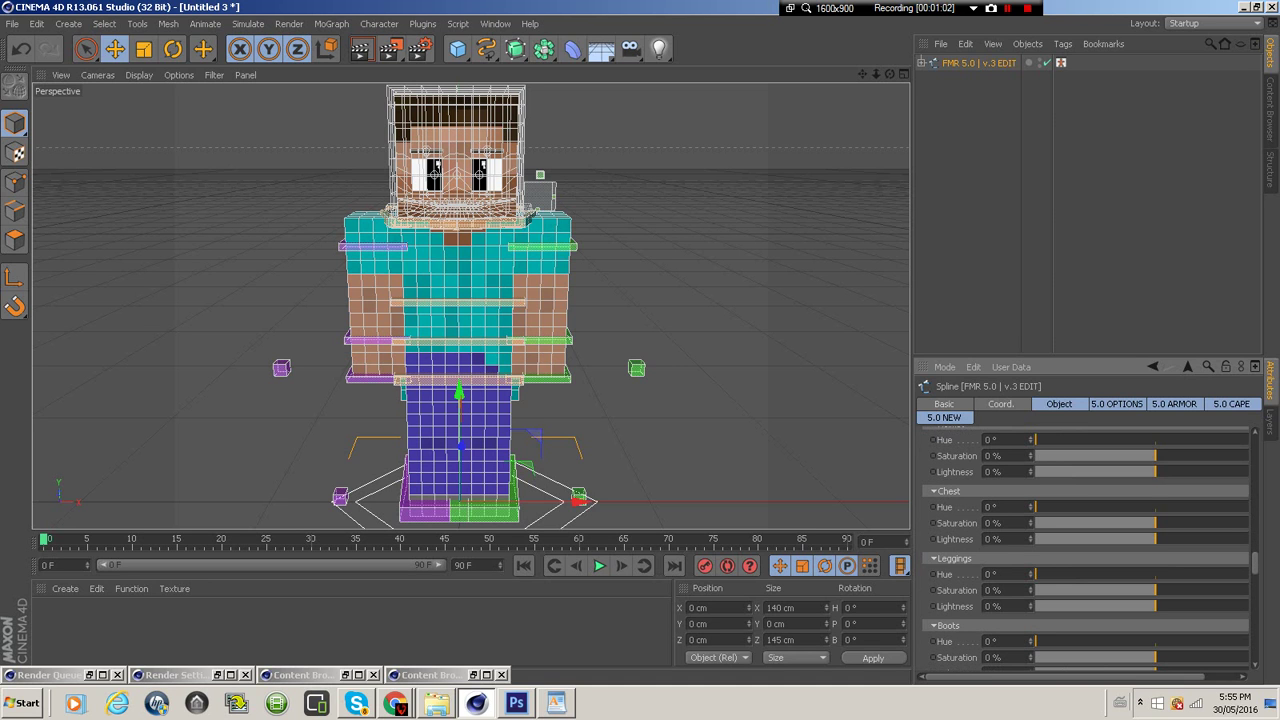
scroll(1085, 550, "up", 9)
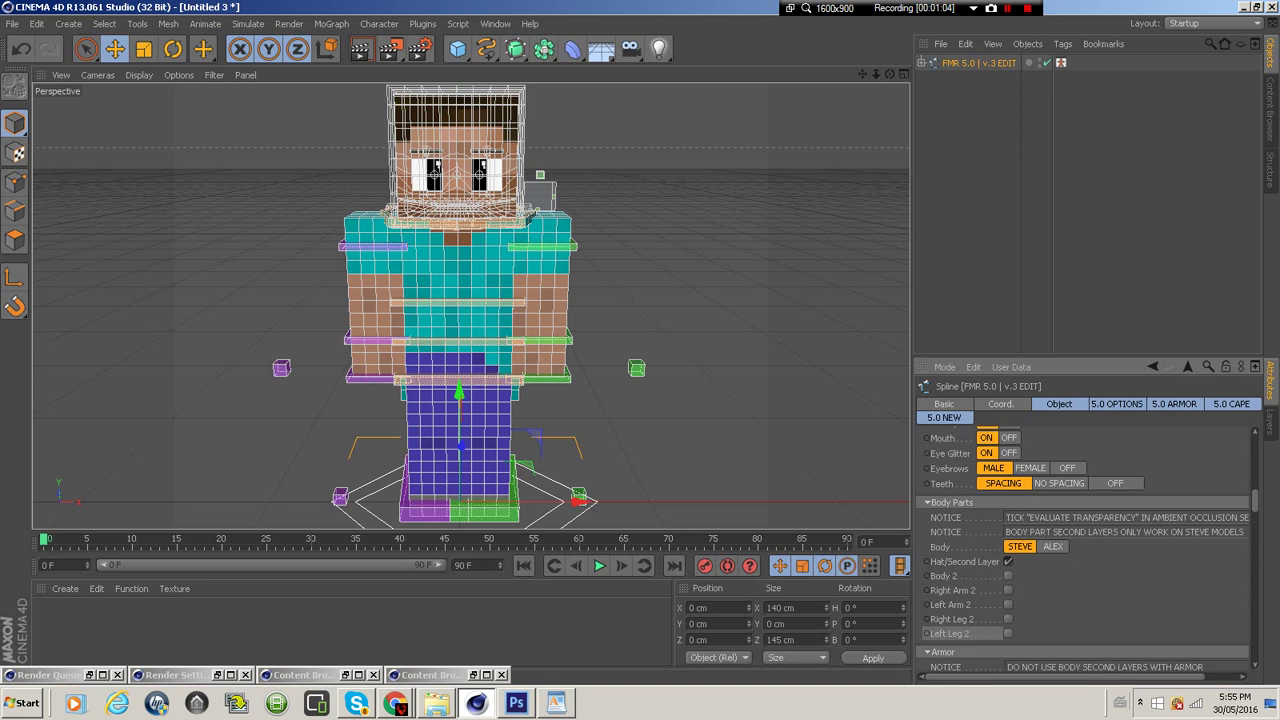
scroll(1085, 550, "up", 5)
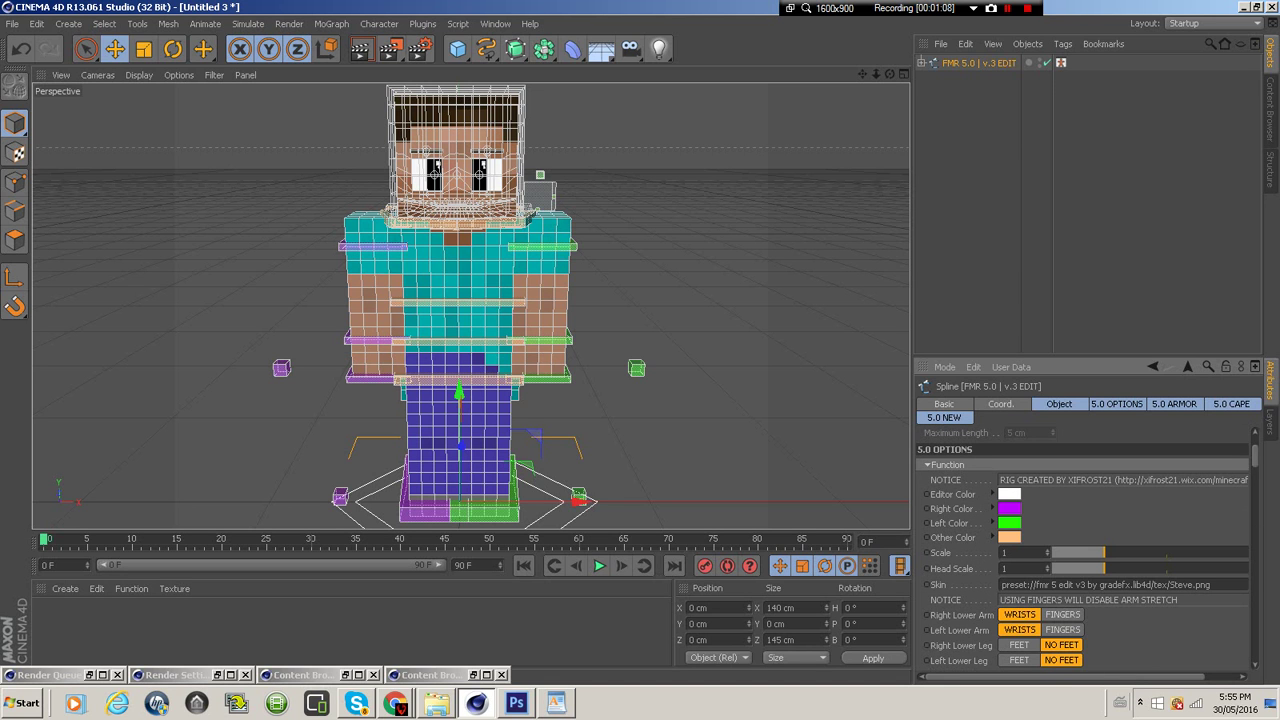
Load SkinNoEYES1.png from the Downloads folder as the rig's skin, and deselect the rig
left_click_drag(1150, 677, 1190, 677)
left_click(1227, 585)
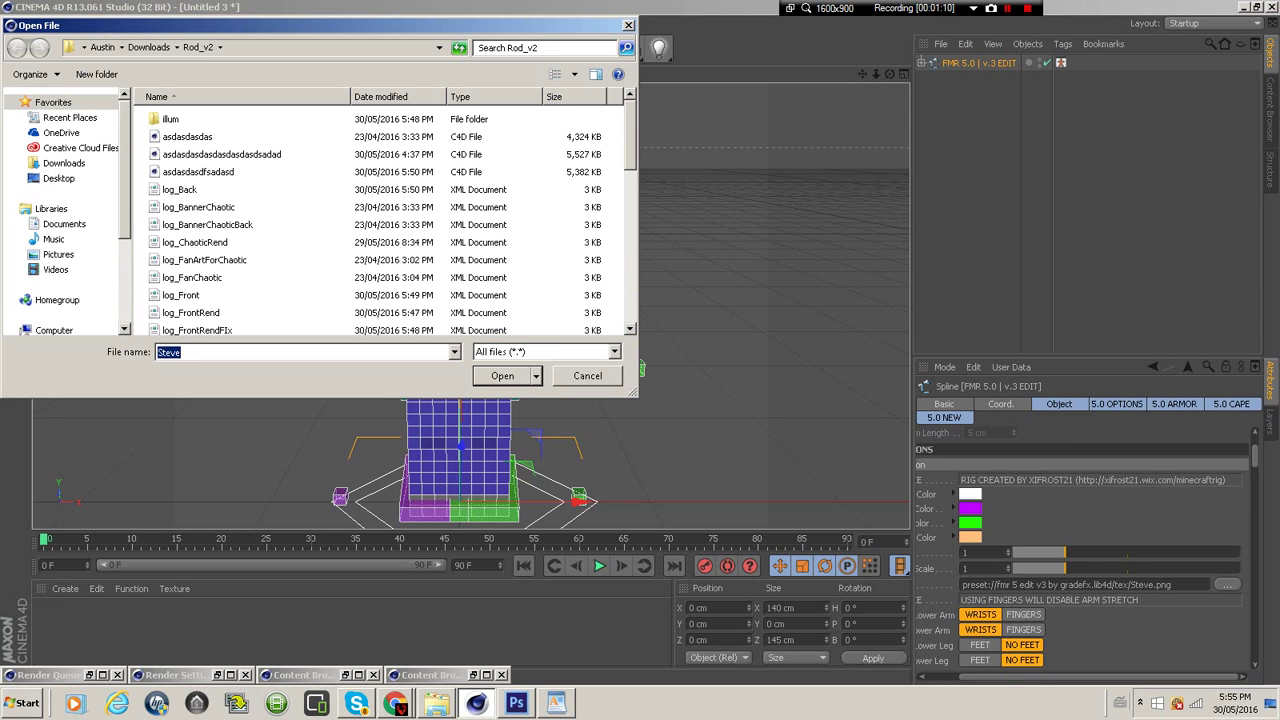
left_click(64, 163)
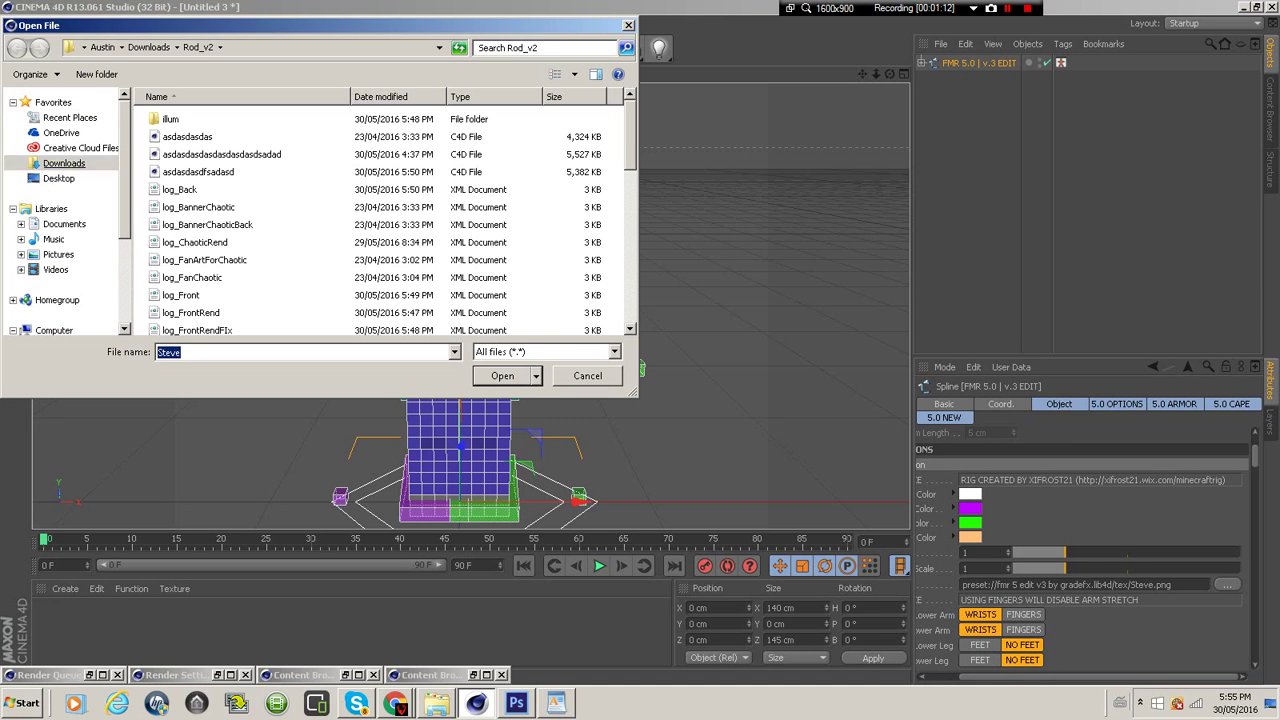
type("skinn")
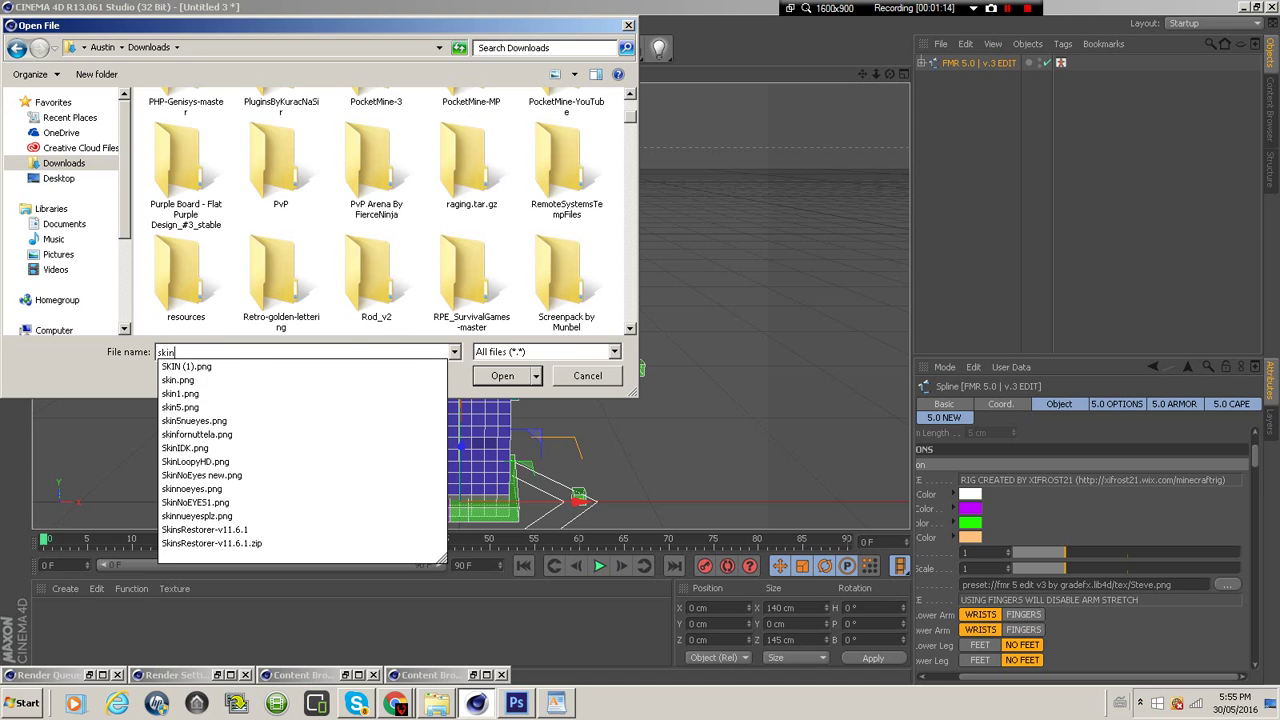
key("Down")
key("Down")
key("Down")
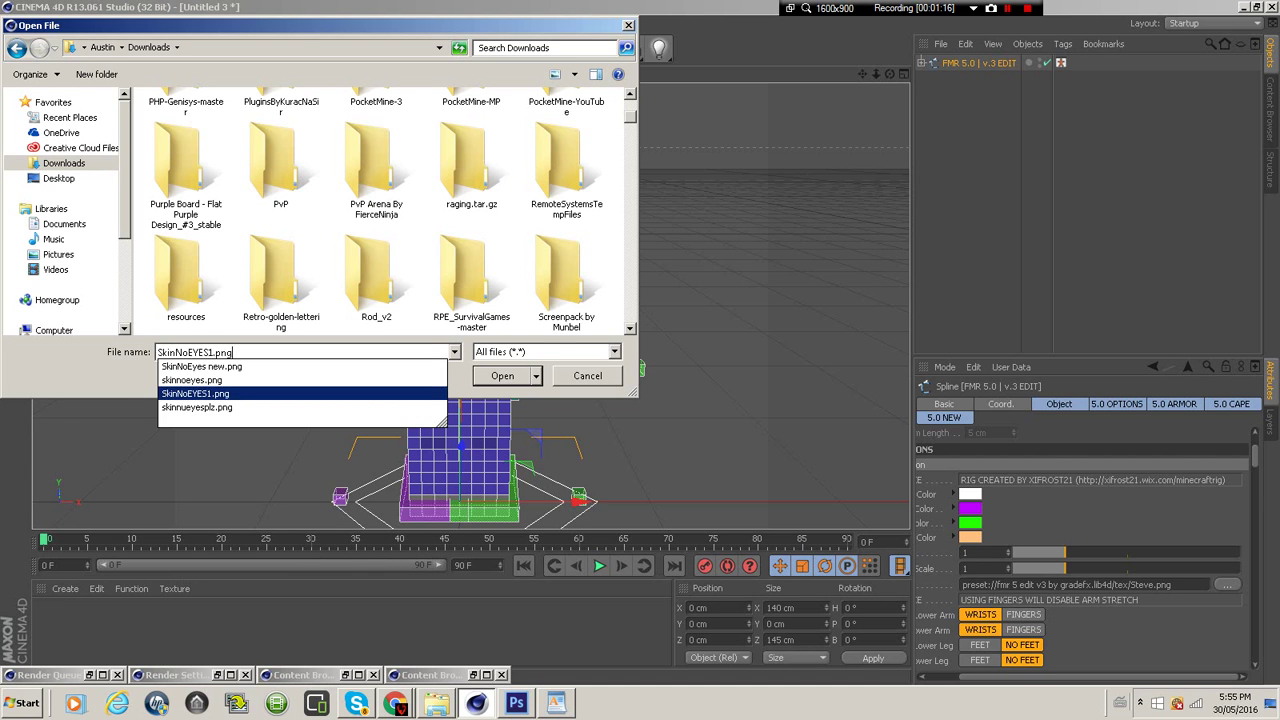
key("Return")
key("ctrl+shift+a")
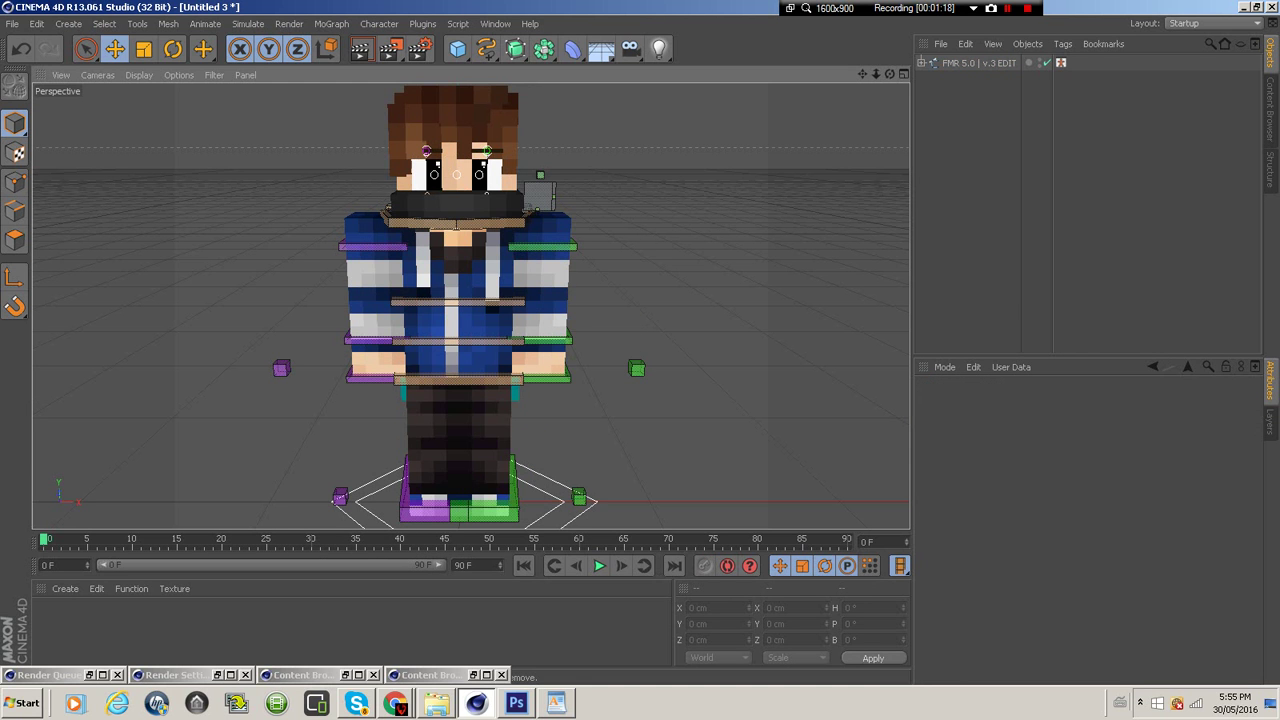
Move the left hand control to about X 7.1, Y 57.7, Z -69.5 cm so the arm points straight forward
mouse_move(637, 368)
left_mouse_down()
mouse_move(614, 286)
mouse_move(686, 208)
mouse_move(703, 242)
mouse_move(695, 309)
mouse_move(719, 337)
mouse_move(651, 354)
left_mouse_up()
left_click_drag(537, 322, 567, 401)
left_click_drag(591, 336, 597, 216)
left_click(645, 235)
left_click(594, 318)
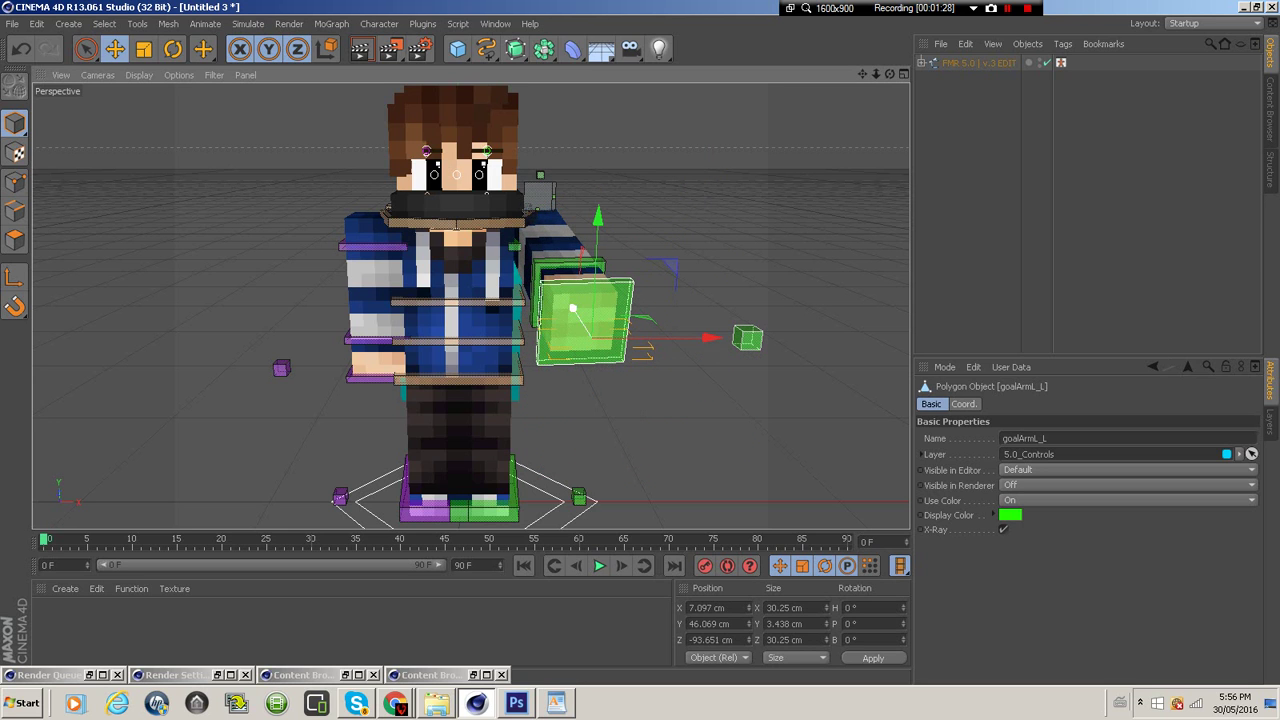
left_click_drag(572, 305, 562, 290)
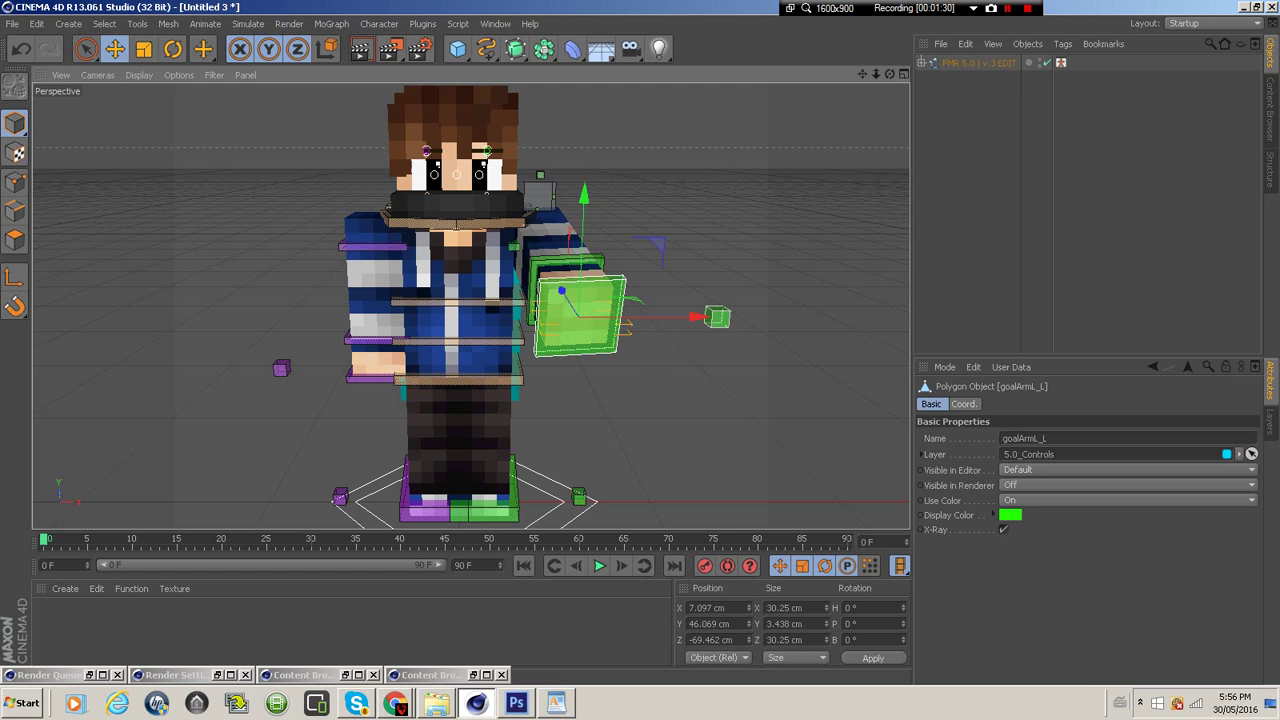
left_click_drag(889, 74, 642, 42)
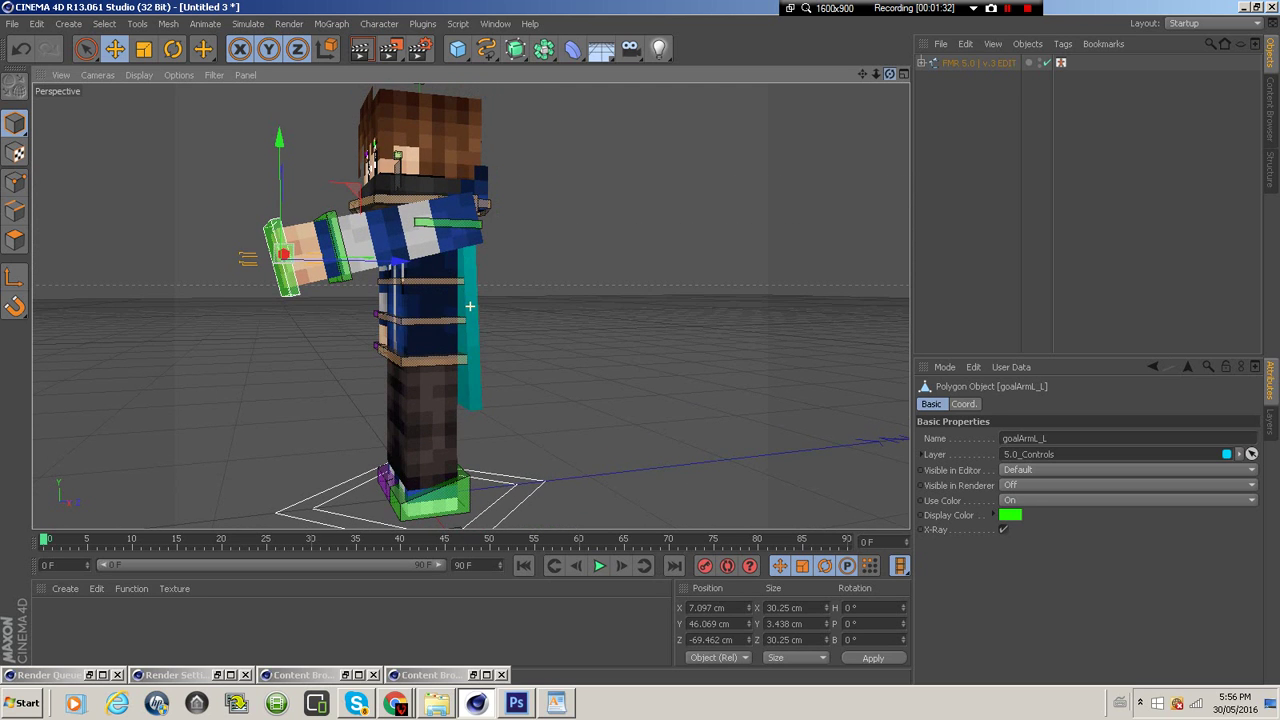
left_click_drag(279, 142, 279, 110)
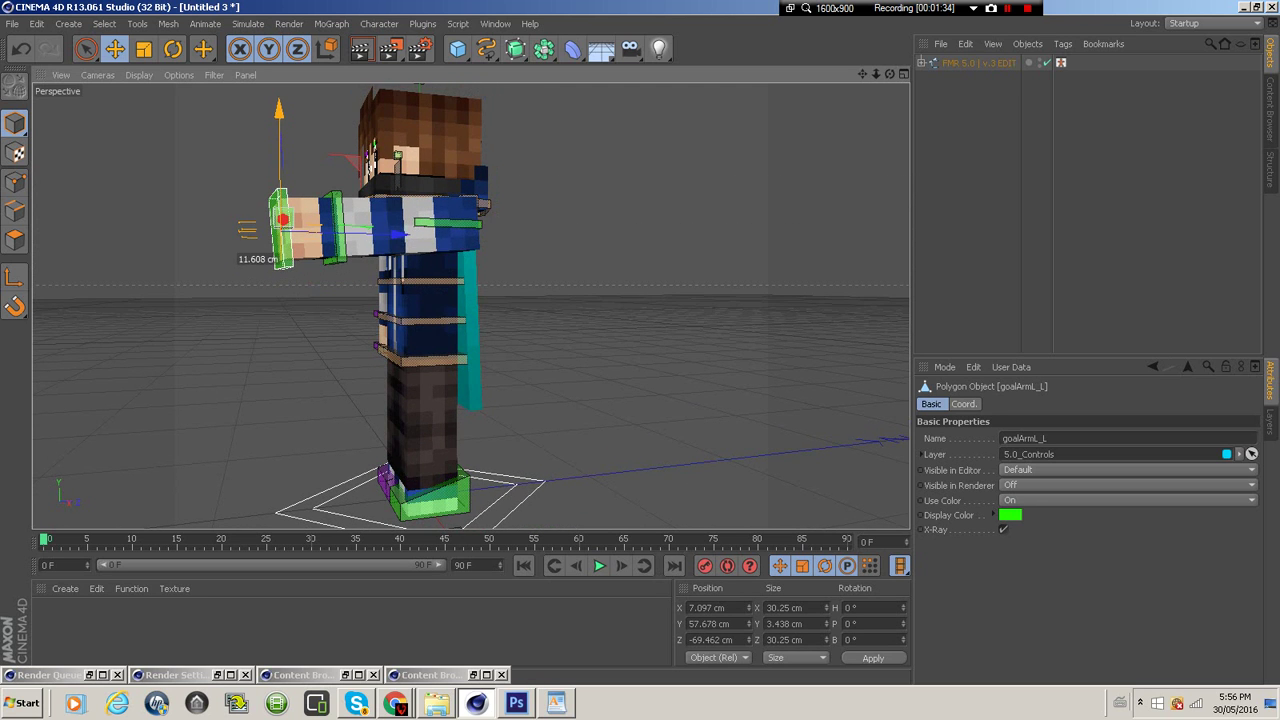
Raise the right hand control beside the head, to about X 13, Y 62.6, Z 4.1 cm
left_click_drag(889, 74, 1140, 112)
left_click(414, 381)
left_click_drag(421, 253, 421, 93)
left_click_drag(414, 221, 440, 227)
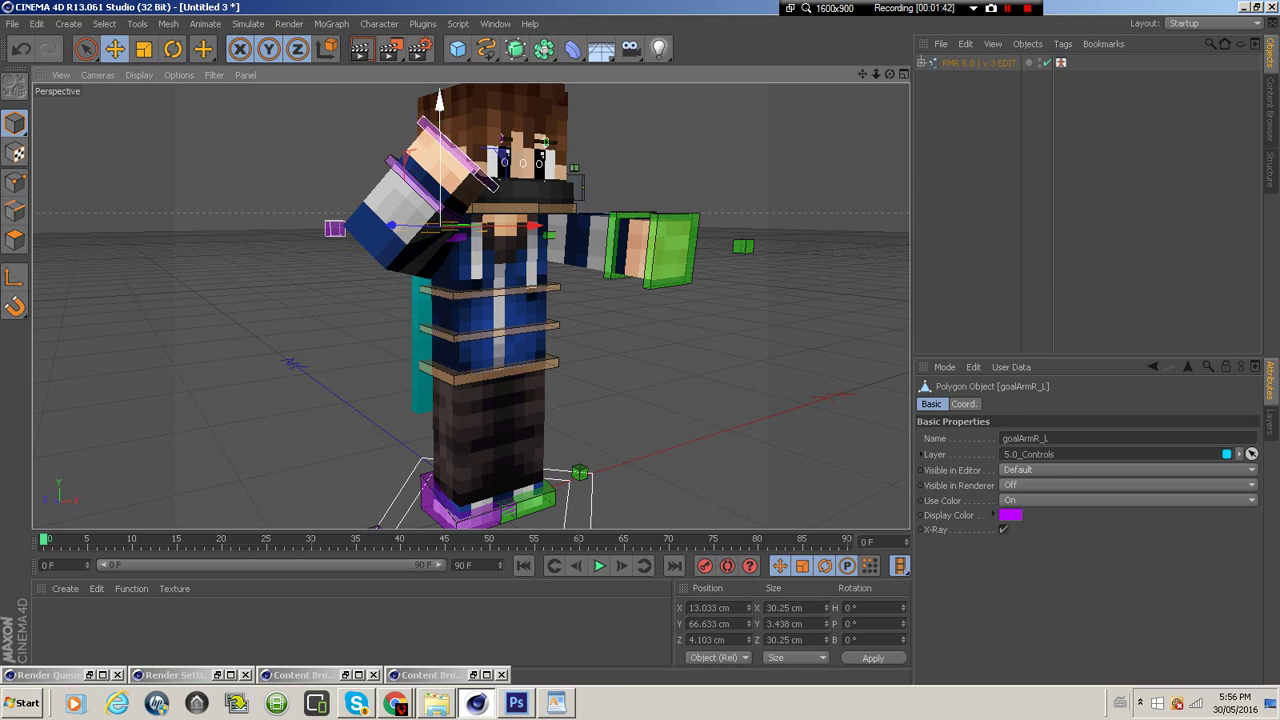
mouse_move(440, 103)
left_mouse_down()
mouse_move(440, 76)
mouse_move(440, 109)
left_mouse_up()
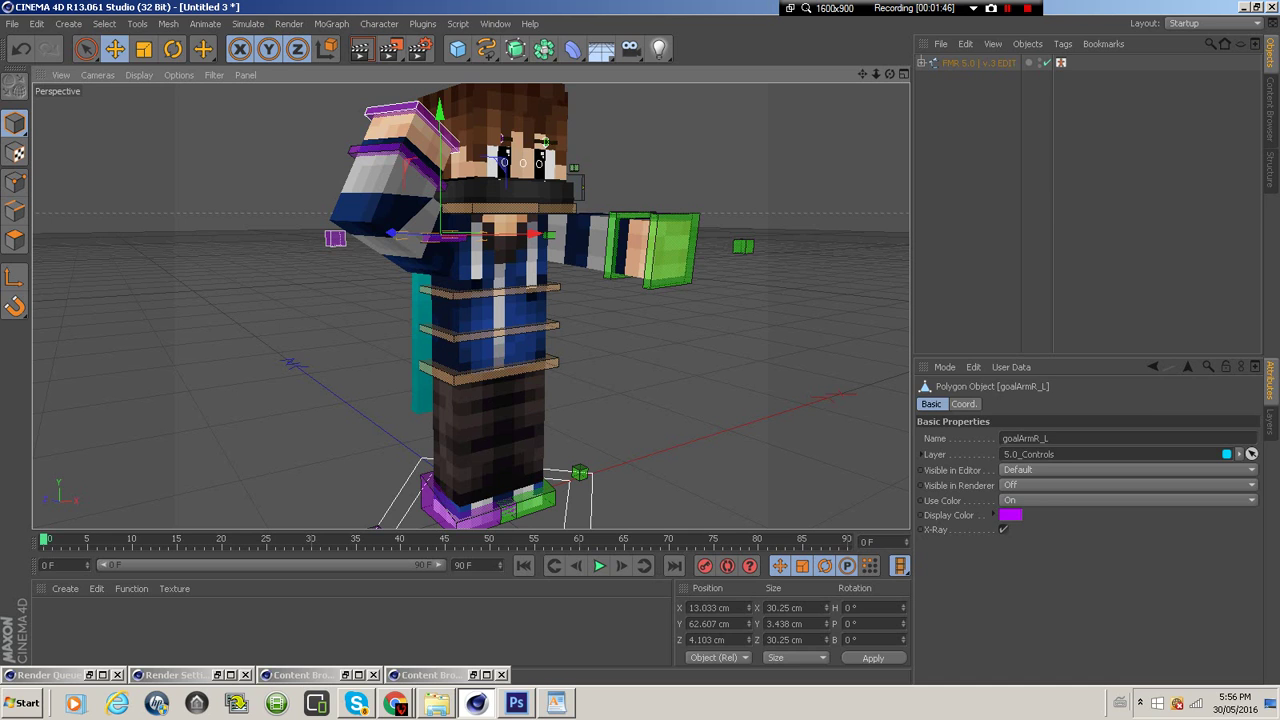
Rotate the right hand control to about H -22.7°, P -23.7°, B 4.2°
key("r")
left_click_drag(421, 240, 381, 193)
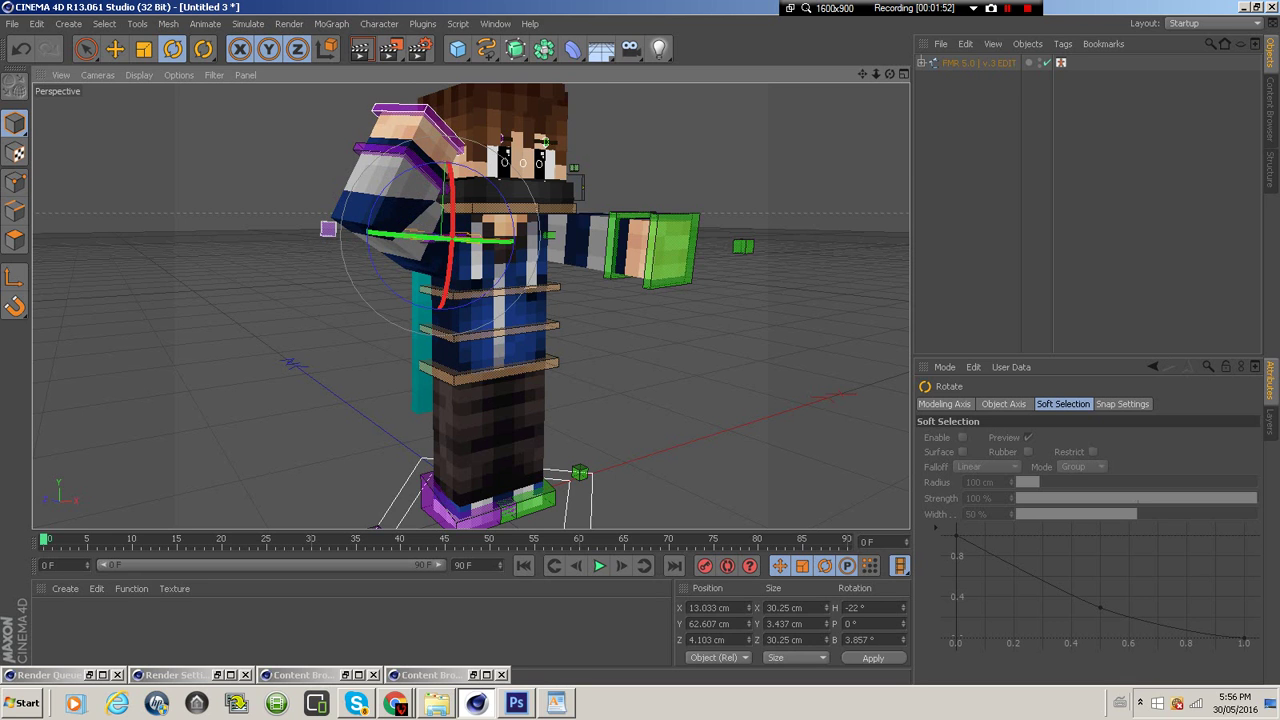
left_click_drag(471, 306, 696, 343, "alt")
mouse_move(572, 247)
left_mouse_down()
mouse_move(528, 248)
mouse_move(598, 248)
mouse_move(569, 248)
left_mouse_up()
left_click_drag(507, 172, 479, 189)
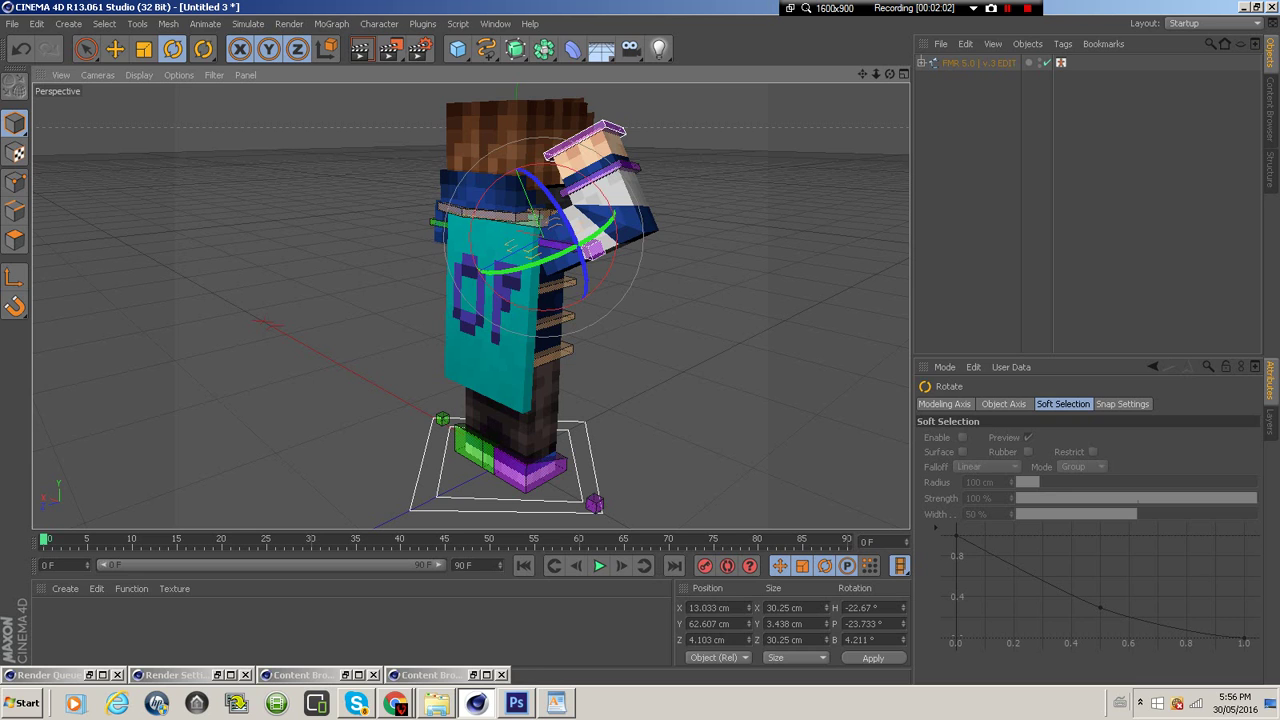
Fine-tune the raised right hand's position to about X 13, Y 62.4, Z 4.7 cm, checking it from behind and in front
key("e")
mouse_move(438, 292)
left_mouse_down()
mouse_move(424, 300)
mouse_move(447, 288)
mouse_move(437, 294)
left_mouse_up()
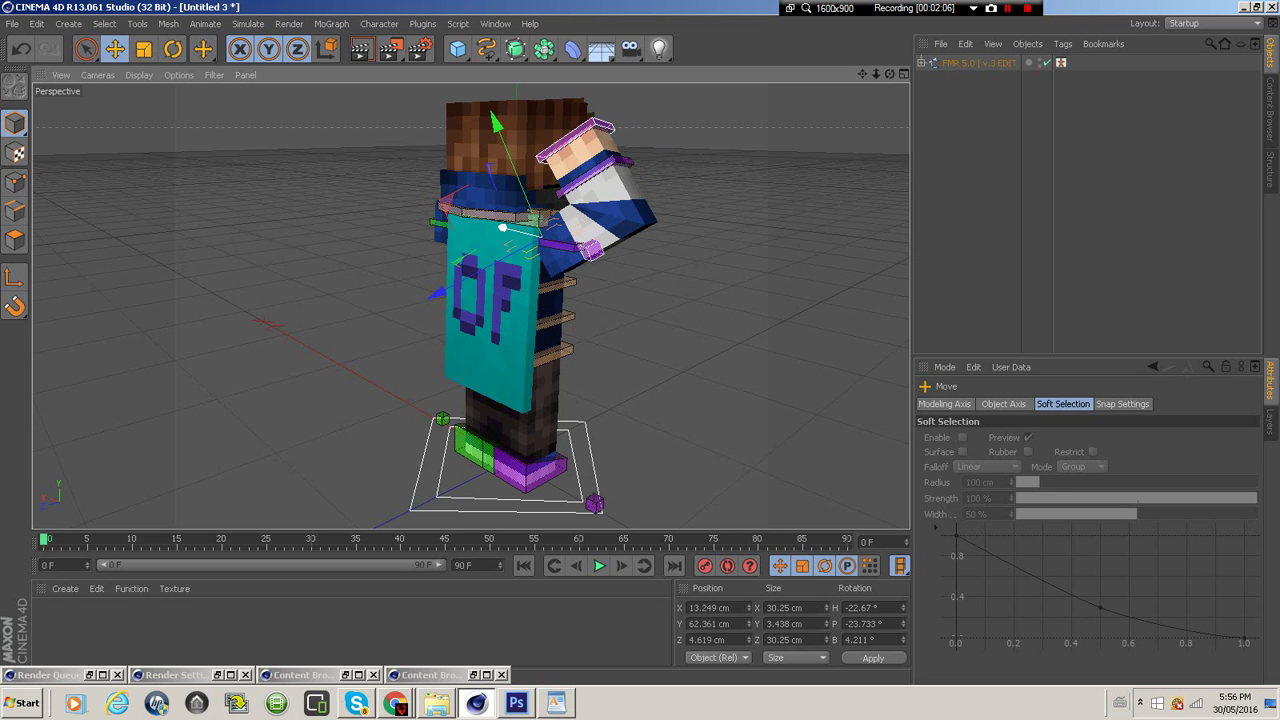
left_click_drag(503, 227, 501, 227)
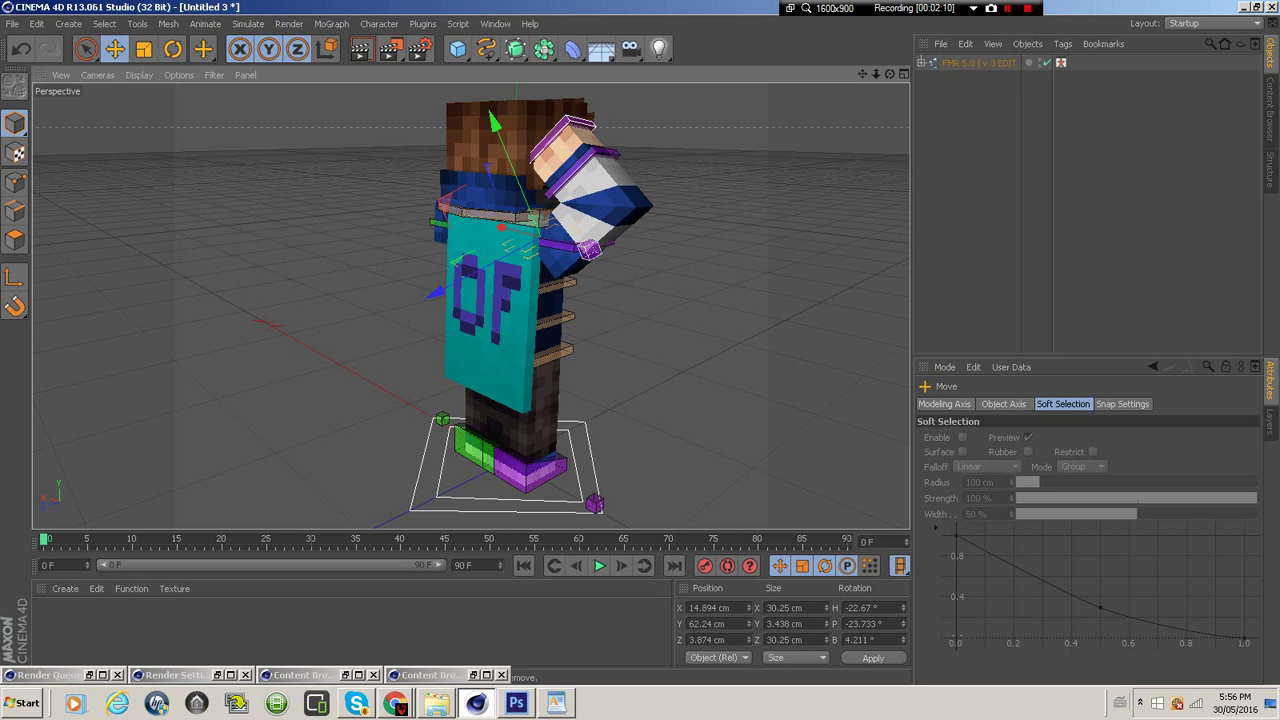
left_click_drag(889, 74, 570, 74)
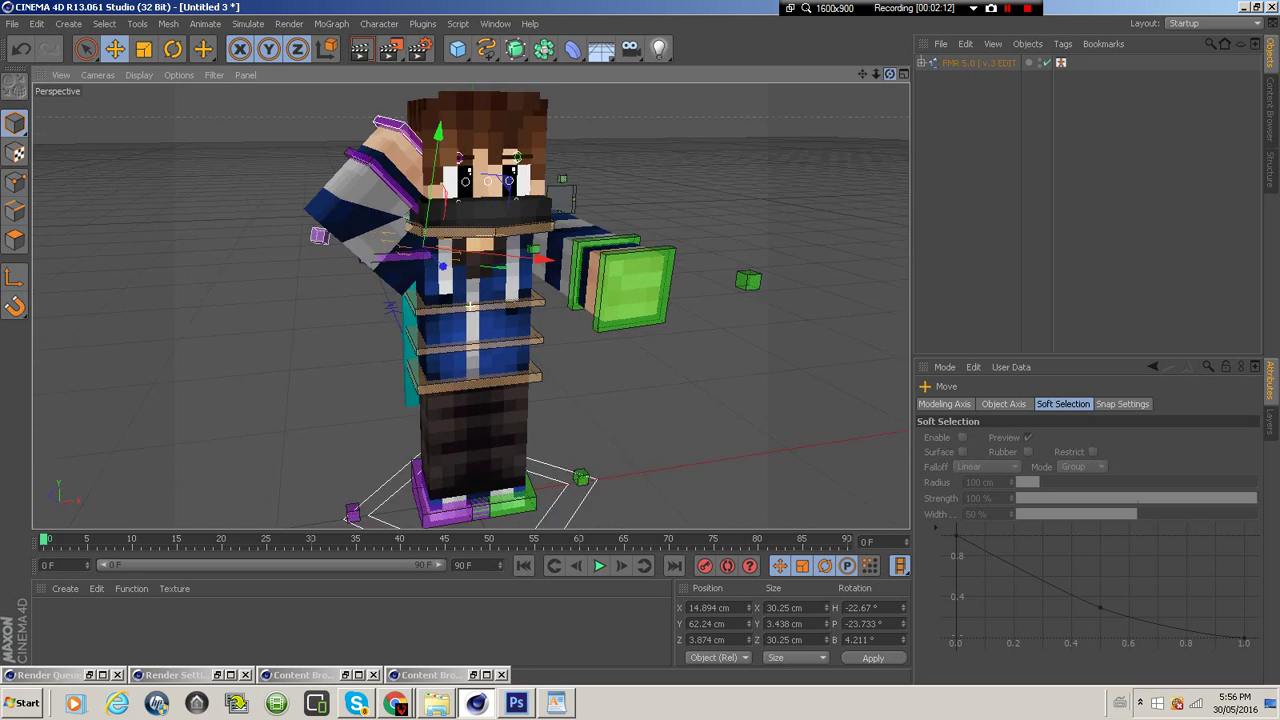
left_click_drag(541, 259, 536, 259)
Rotate the right hand control to about H -72.6°, P -68.4°, B 20.6°
key("r")
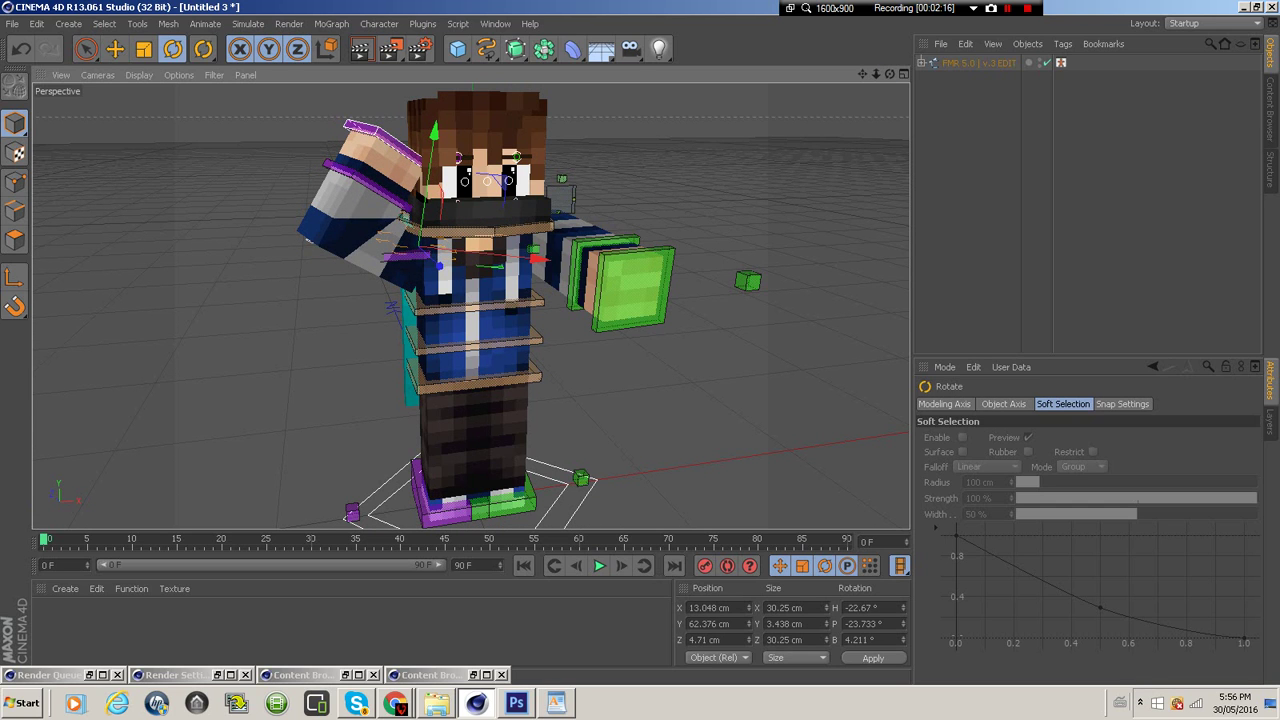
mouse_move(398, 231)
left_mouse_down()
mouse_move(422, 233)
mouse_move(399, 240)
left_mouse_up()
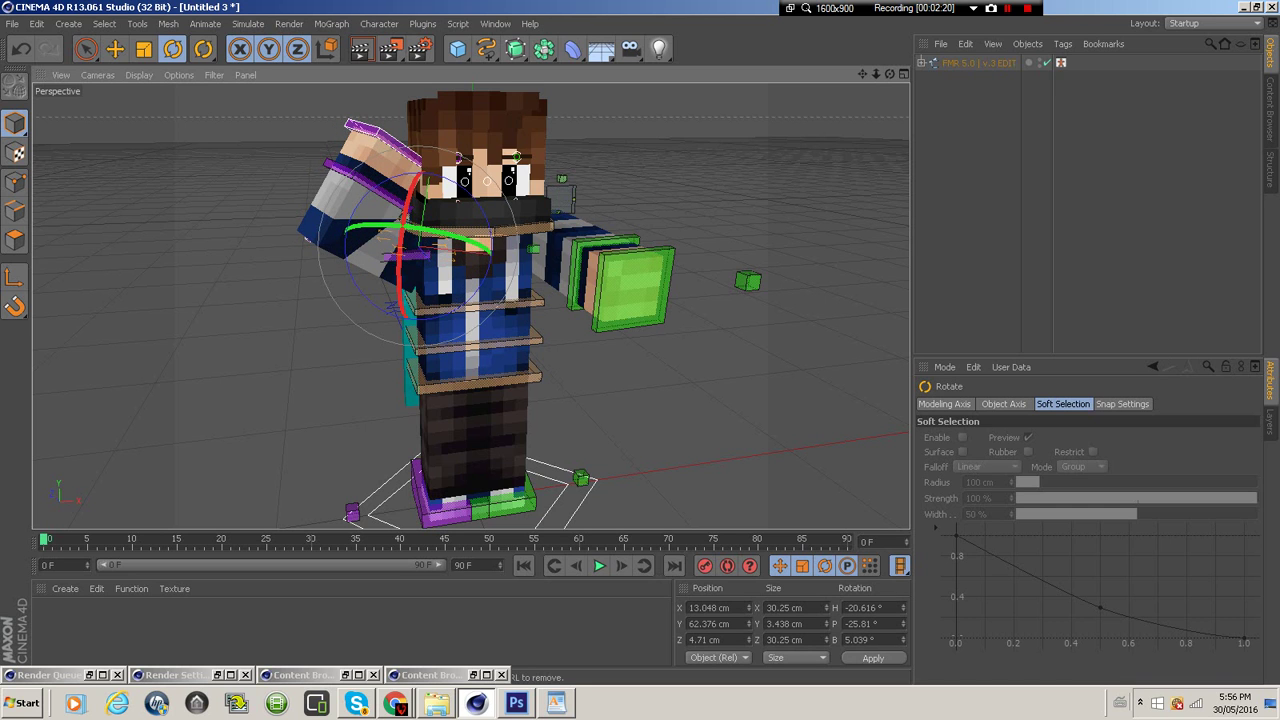
left_click_drag(463, 188, 406, 190)
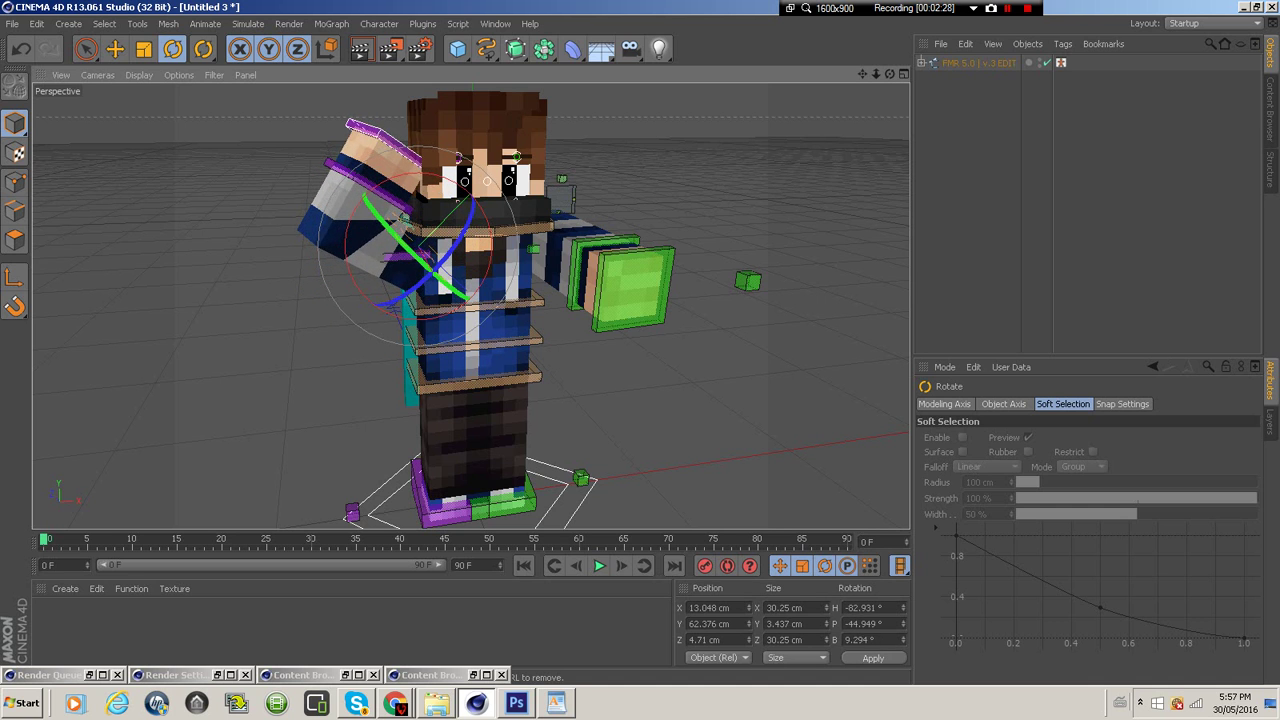
left_click_drag(423, 318, 387, 281)
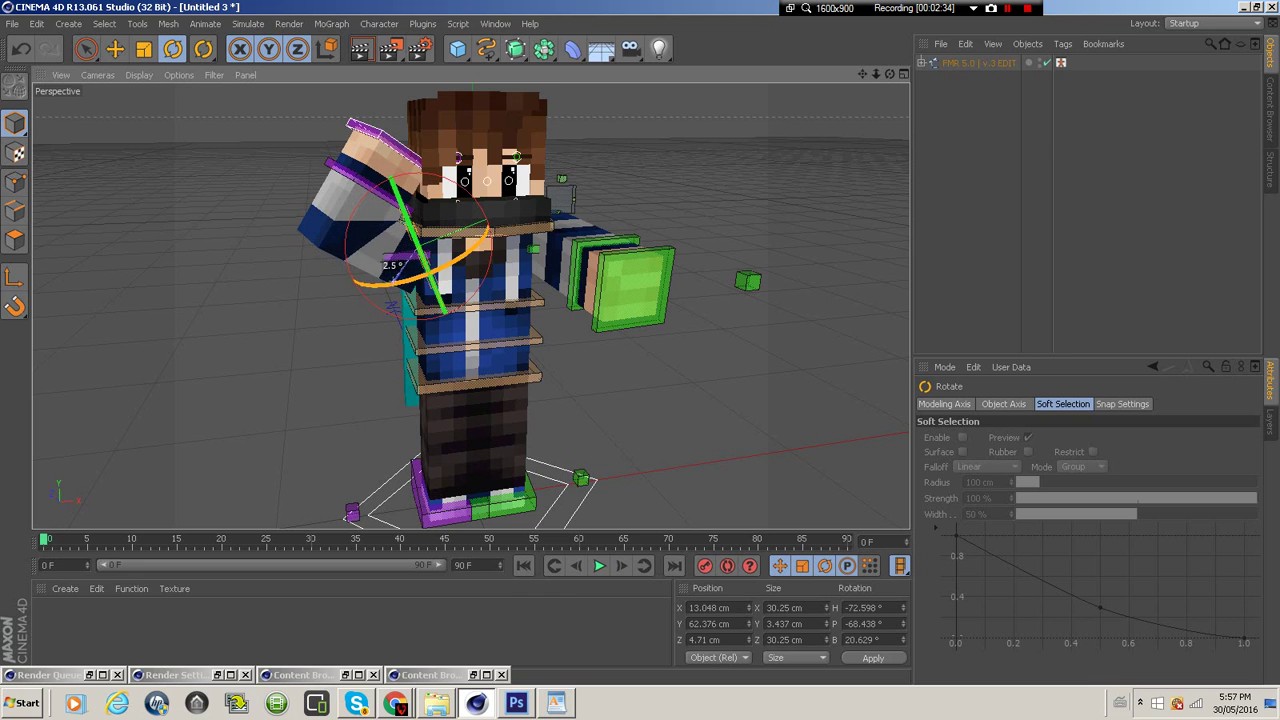
Try moving the right hand control to about X 6.3, Y 64.6, Z 6.7 cm and tilting it outward
key("e")
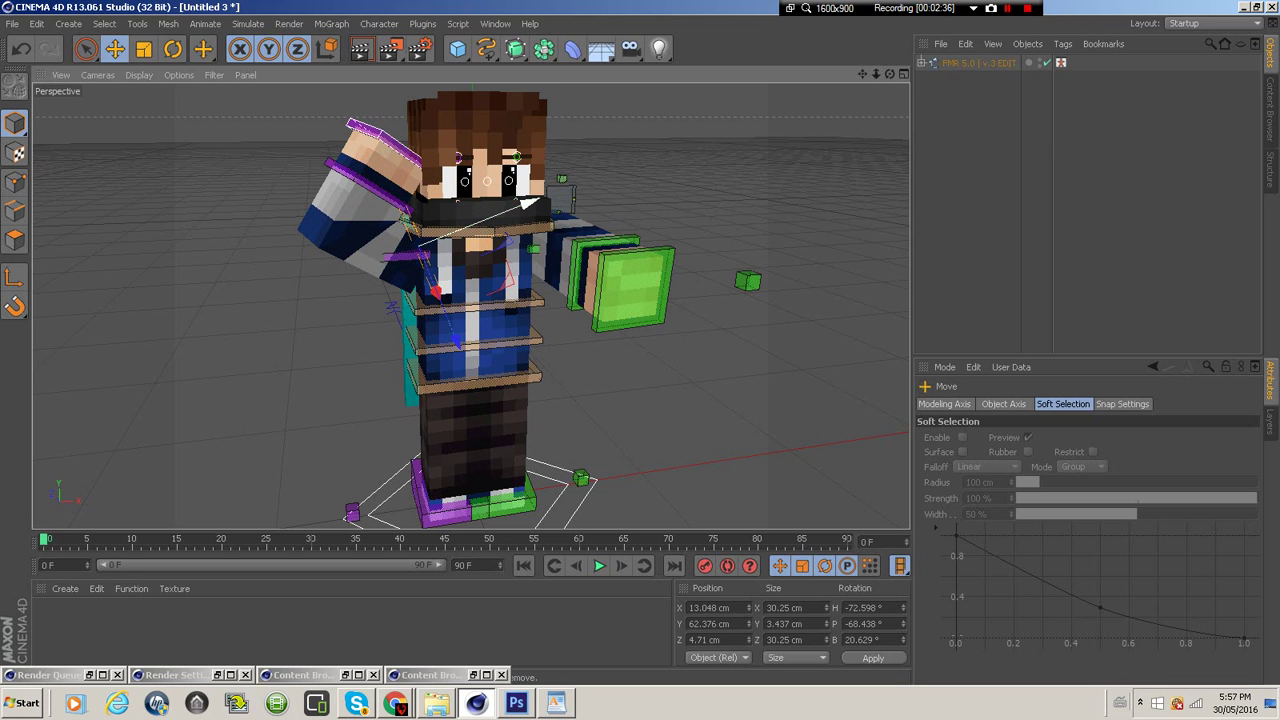
left_click_drag(530, 204, 508, 210)
left_click_drag(396, 254, 402, 243)
left_click_drag(511, 198, 511, 198)
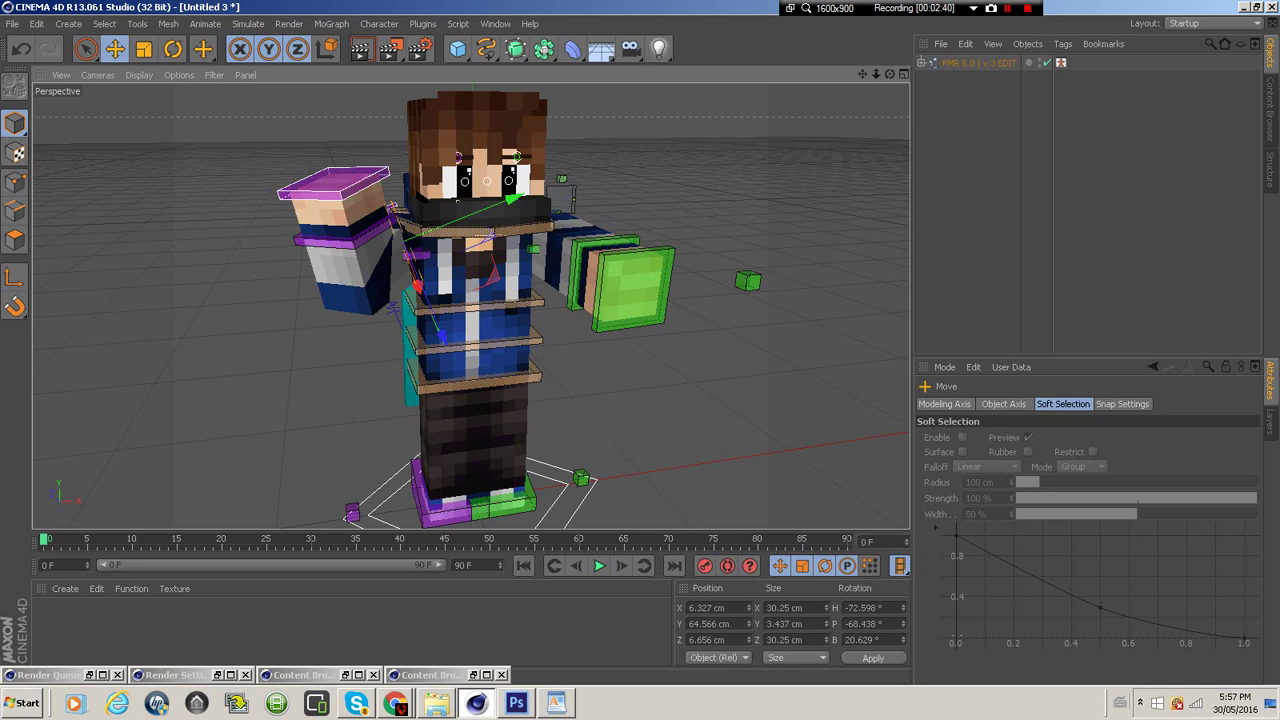
key("r")
left_click_drag(387, 201, 394, 219)
left_click(541, 229)
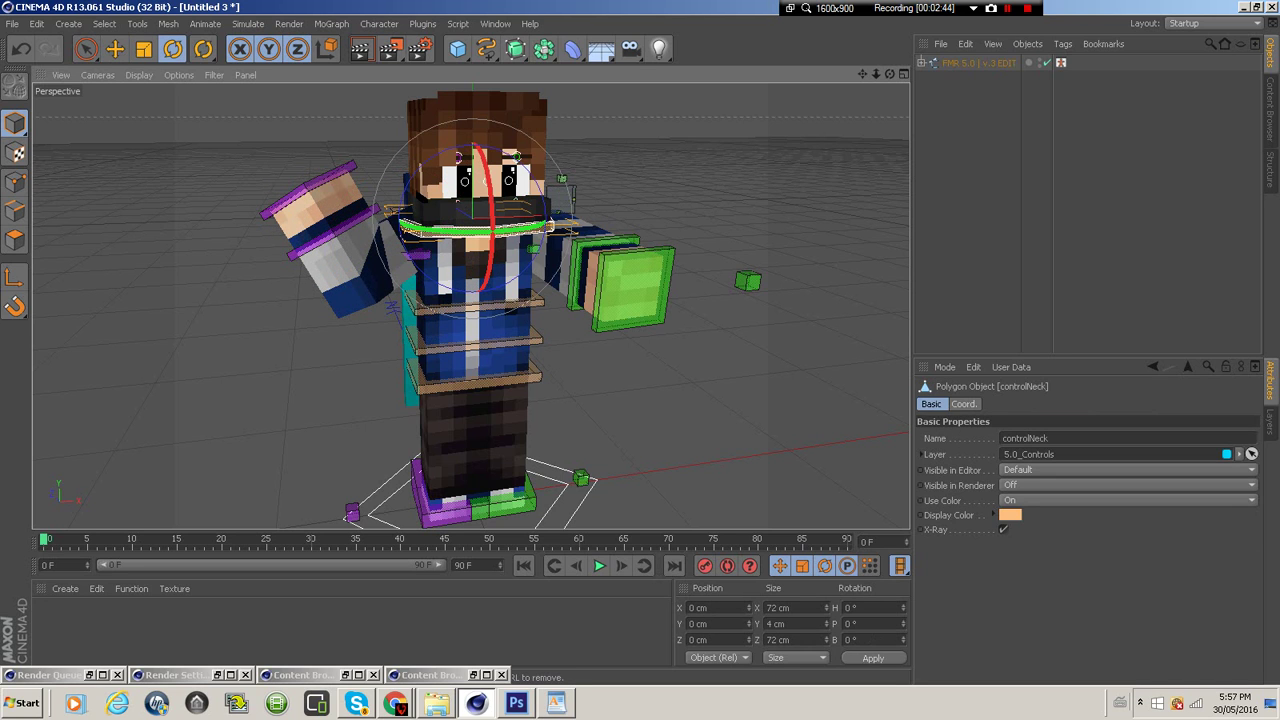
Undo the right arm's moves and rotations back to its hanging rest pose, along with the last left hand raise
left_click(309, 187)
key("ctrl+z")
key("ctrl+z")
key("ctrl+z")
key("ctrl+z")
key("ctrl+z")
key("ctrl+z")
key("ctrl+z")
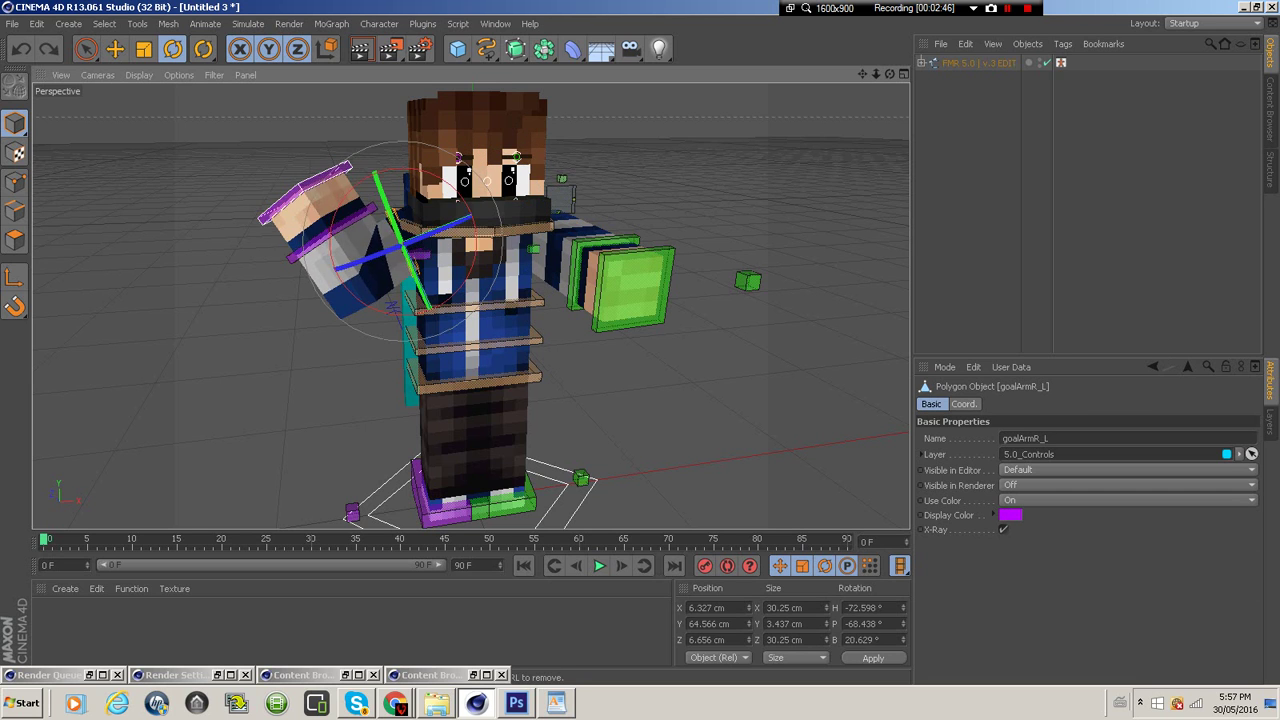
key("ctrl+z")
key("ctrl+z")
key("ctrl+z")
key("ctrl+z")
key("ctrl+z")
key("ctrl+z")
key("ctrl+z")
key("ctrl+z")
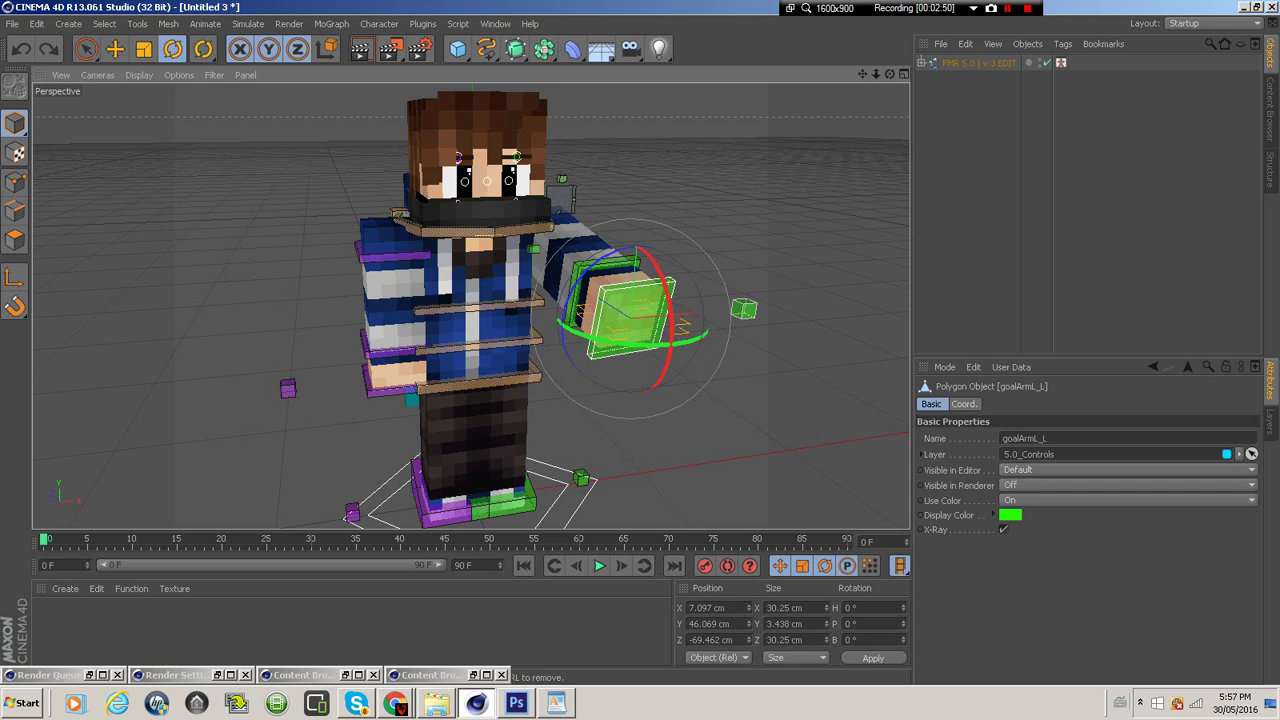
Raise the left hand control so that the left arm points straight forward
key("e")
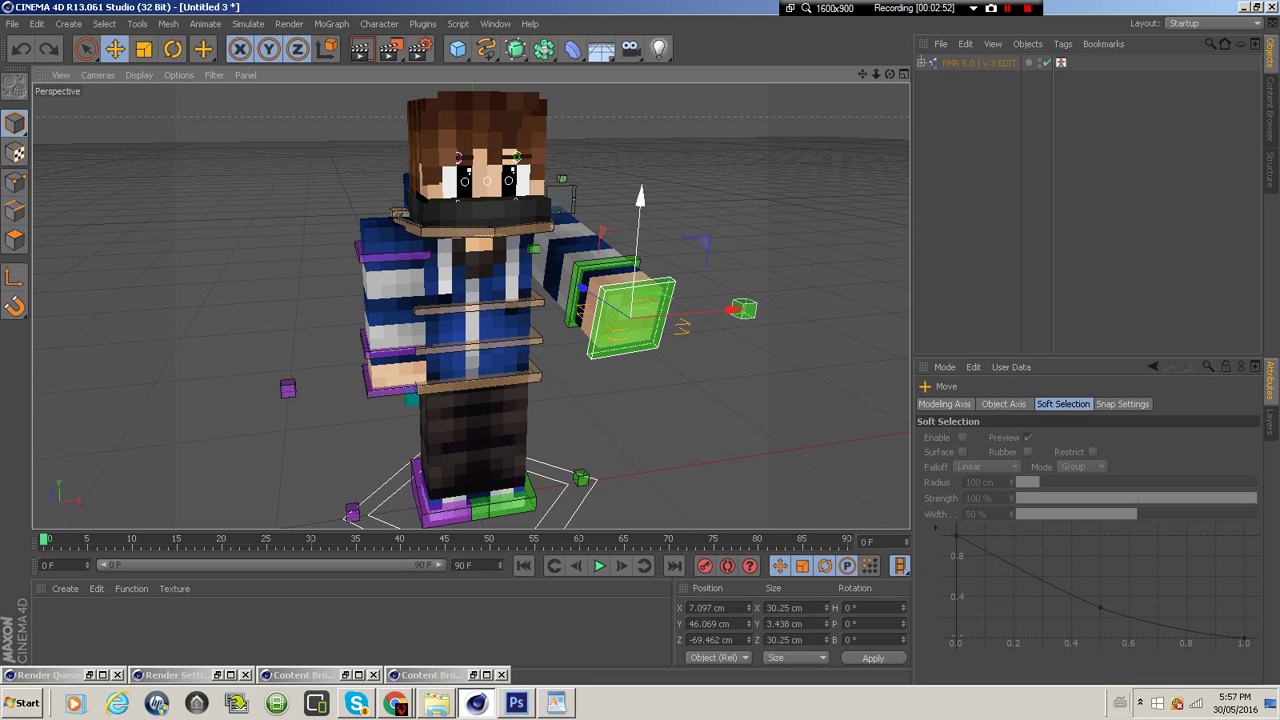
left_click_drag(640, 197, 643, 174)
Raise the right hand control beside the head and rotate it to about H -79.2°, P 0°, B 17.5°
left_click(394, 382)
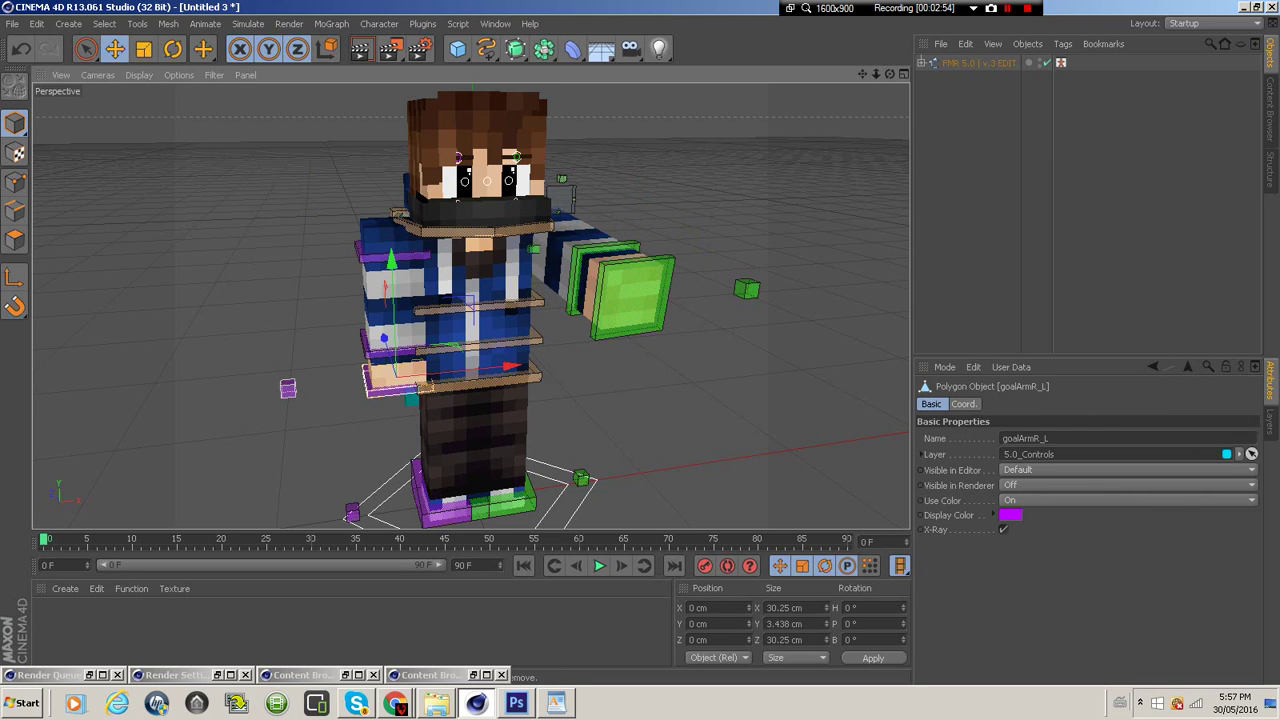
left_click_drag(394, 382, 281, 176)
key("r")
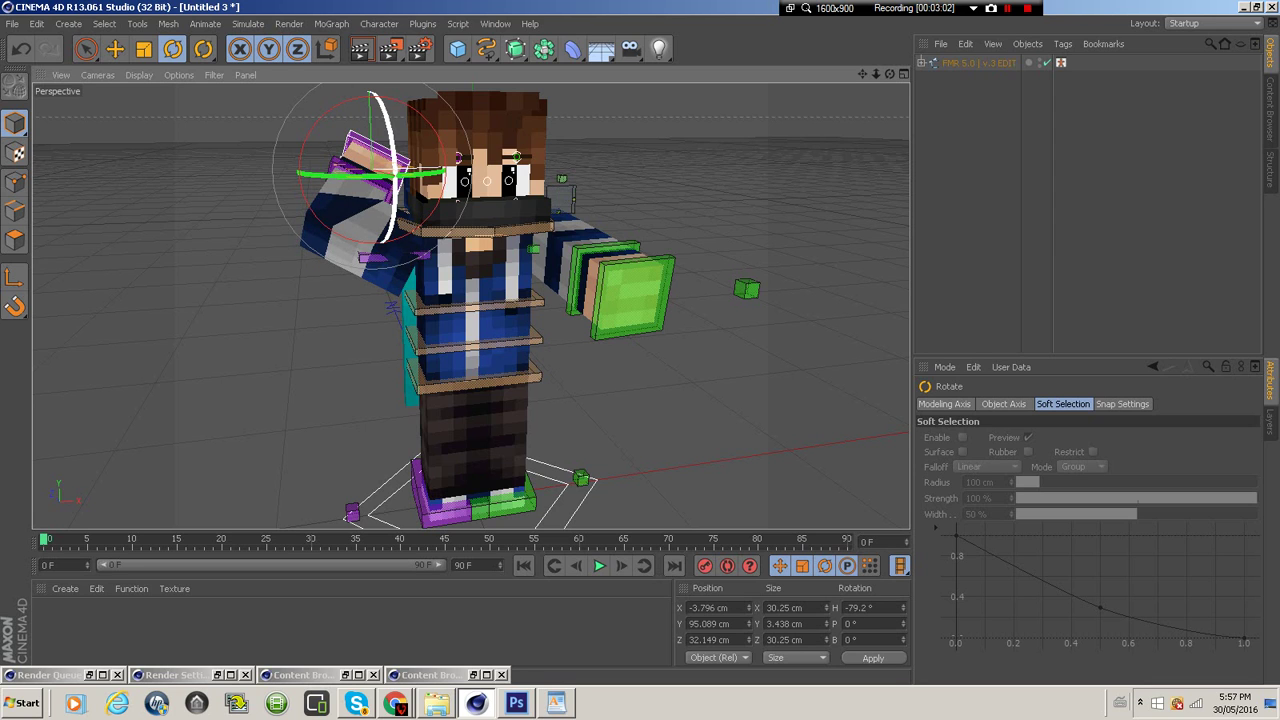
left_click_drag(395, 175, 435, 257)
Move the right hand control against the head, to about X 14.9, Y 84, Z 0.1 cm
left_click(115, 49)
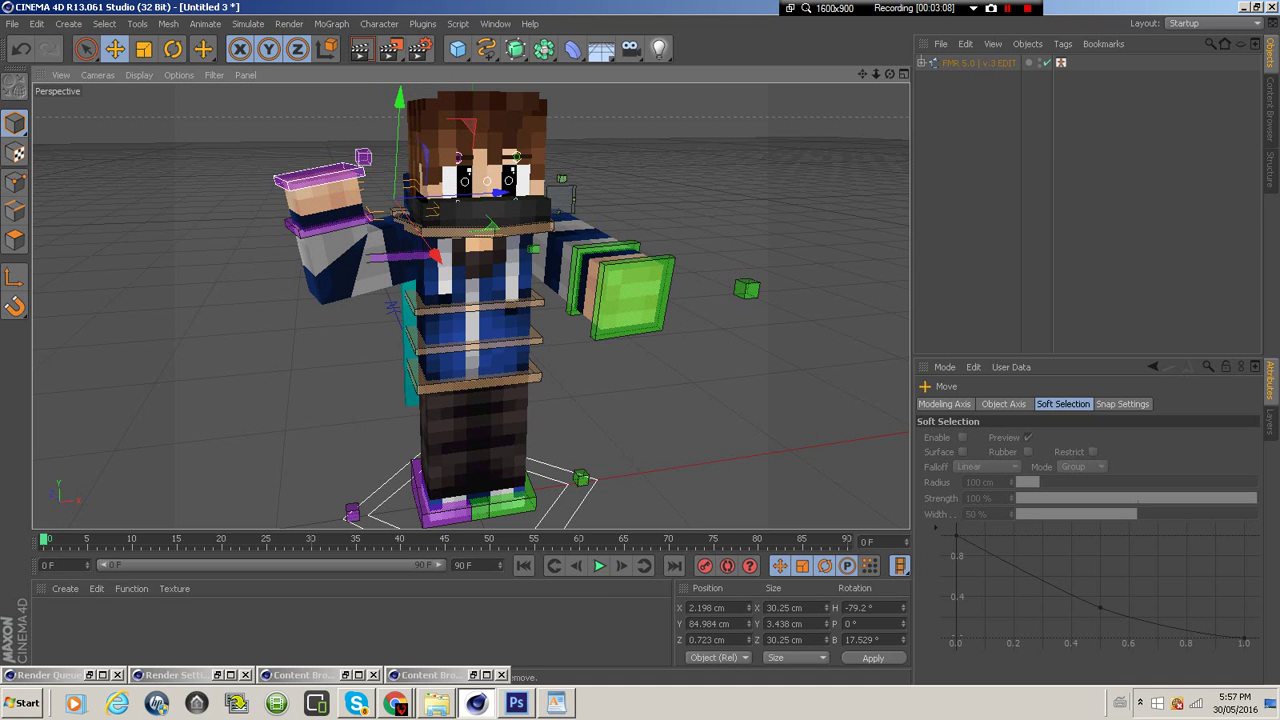
left_click_drag(500, 193, 525, 191)
left_click_drag(467, 255, 467, 255)
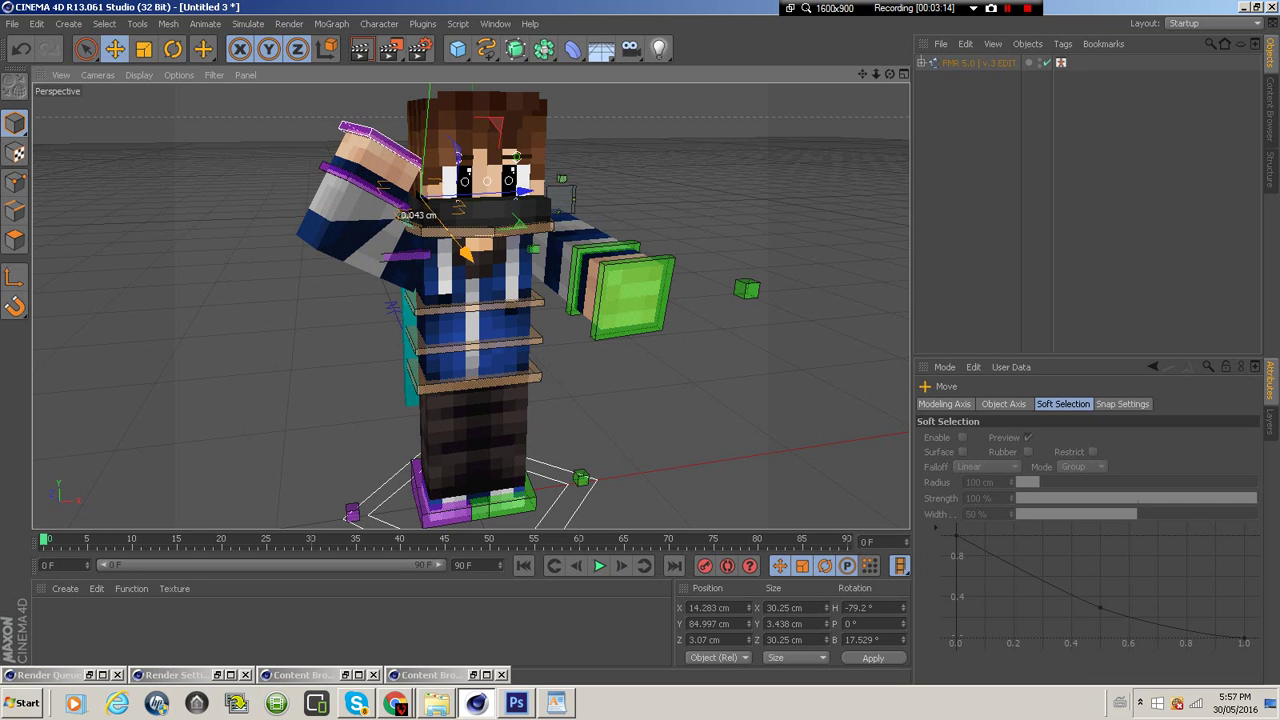
left_click_drag(412, 218, 402, 217)
left_click_drag(889, 74, 1060, 79)
mouse_move(616, 239)
left_mouse_down()
mouse_move(634, 245)
mouse_move(623, 241)
left_mouse_up()
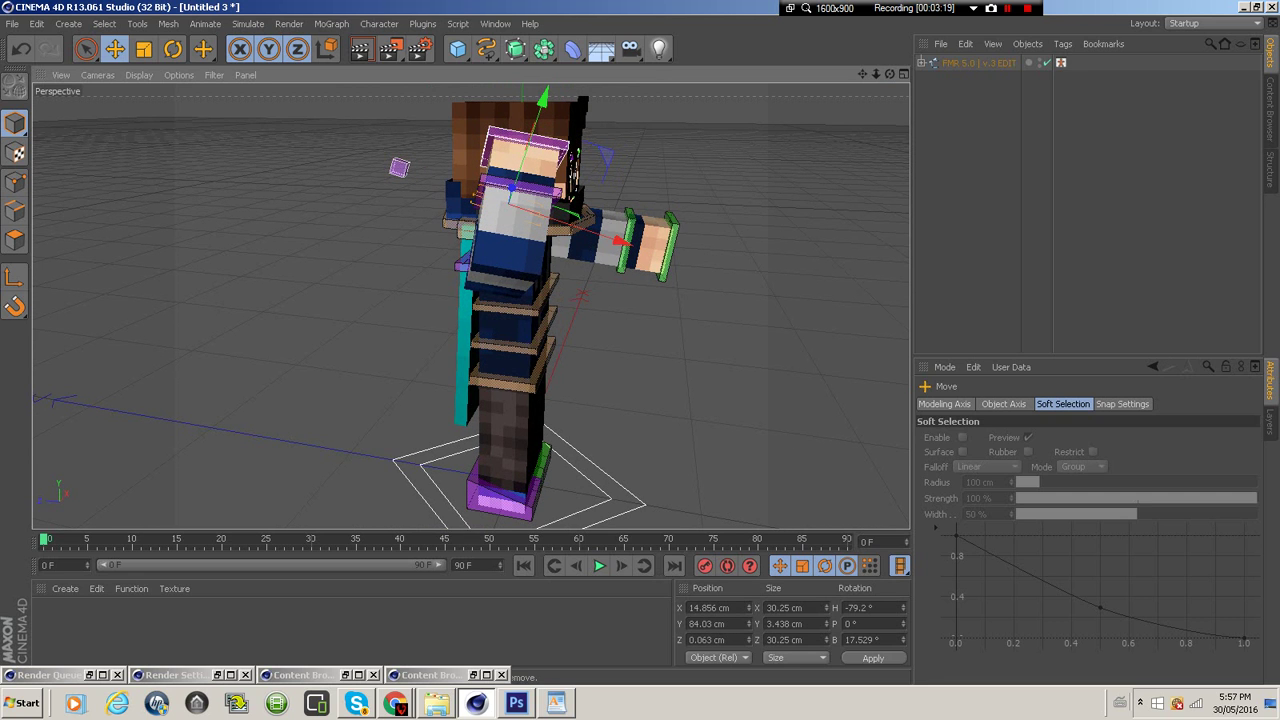
Shift the right upper-arm control controlArmR to about X 0, Y 0, Z -3.8 cm
left_click_drag(889, 74, 848, 35)
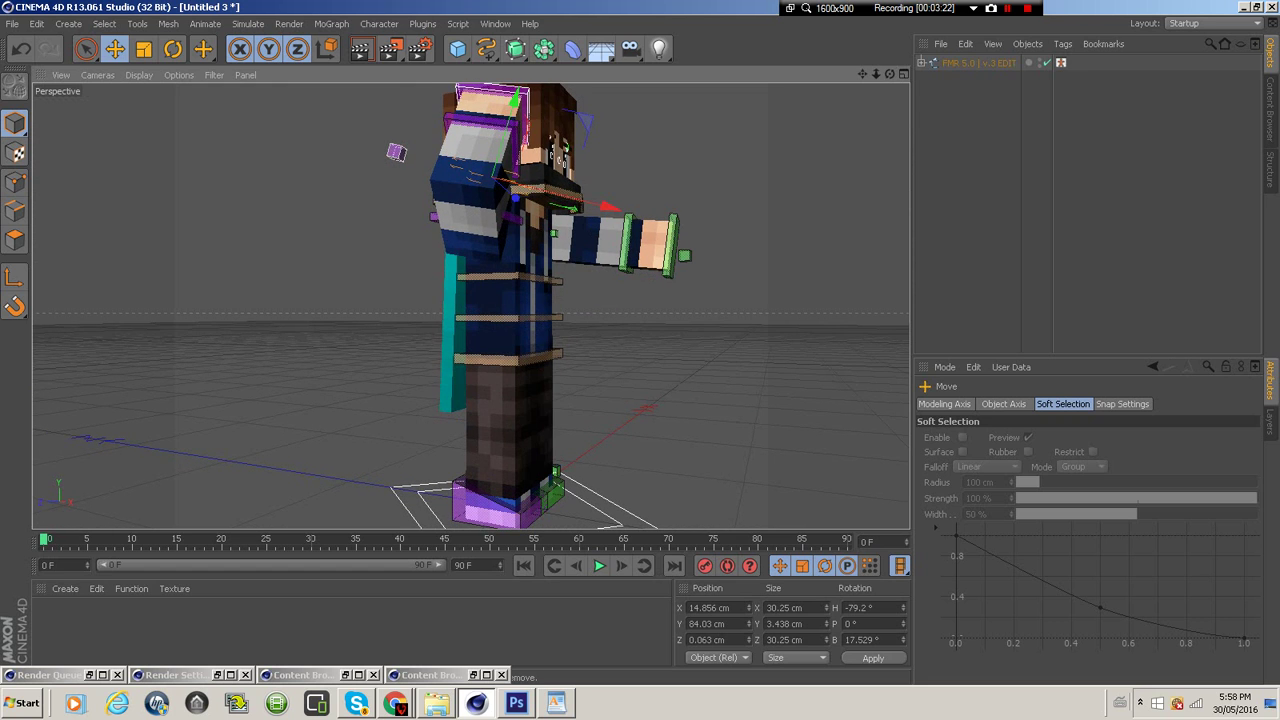
left_click(519, 191)
left_click(514, 218)
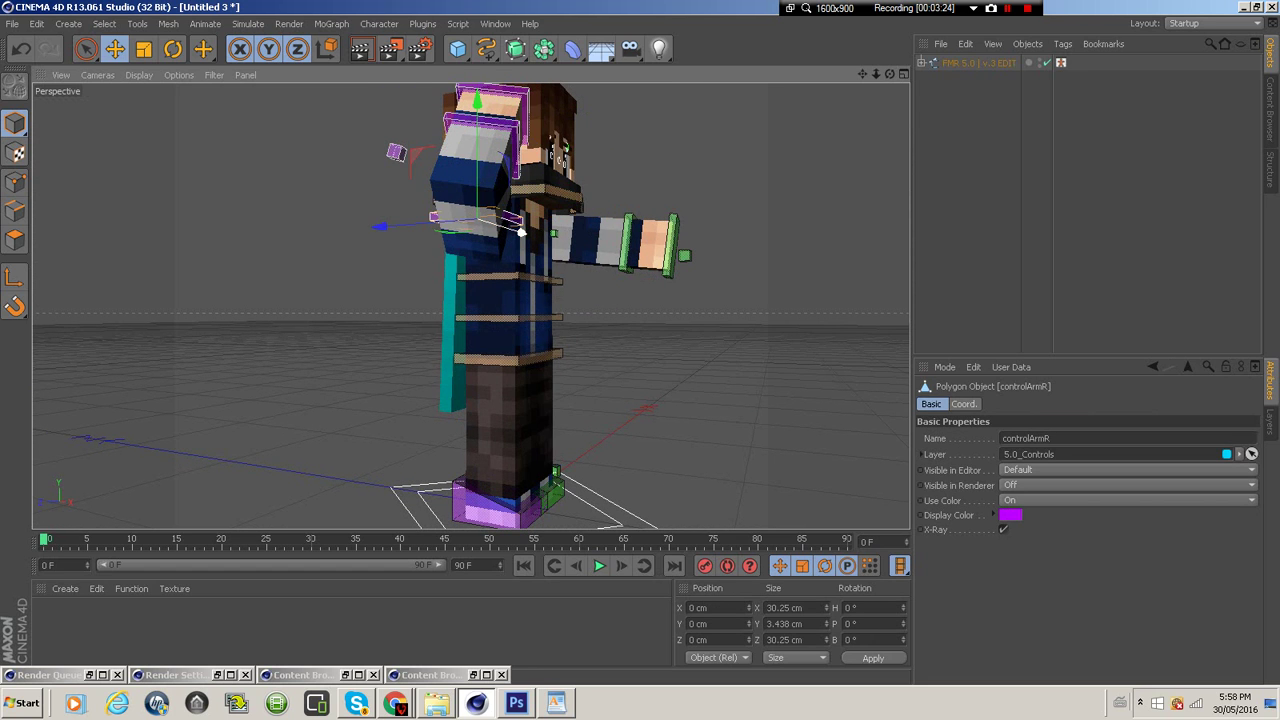
left_click_drag(519, 231, 519, 231)
left_click_drag(380, 227, 388, 226)
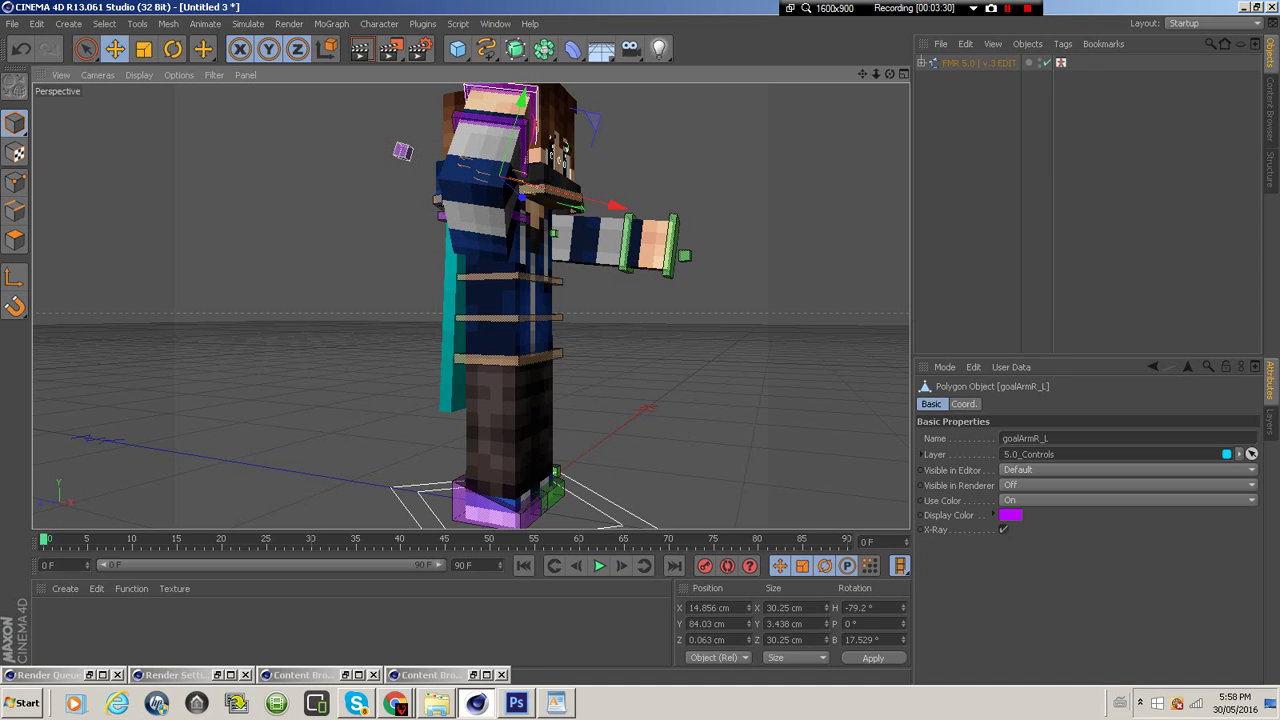
Adjust the right hand control to about X 14, Y 85.4, Z 4.4 cm and rotate it to about H -93°, P -4.3°, B 17°
left_click_drag(615, 205, 605, 202)
left_click_drag(890, 74, 738, 105)
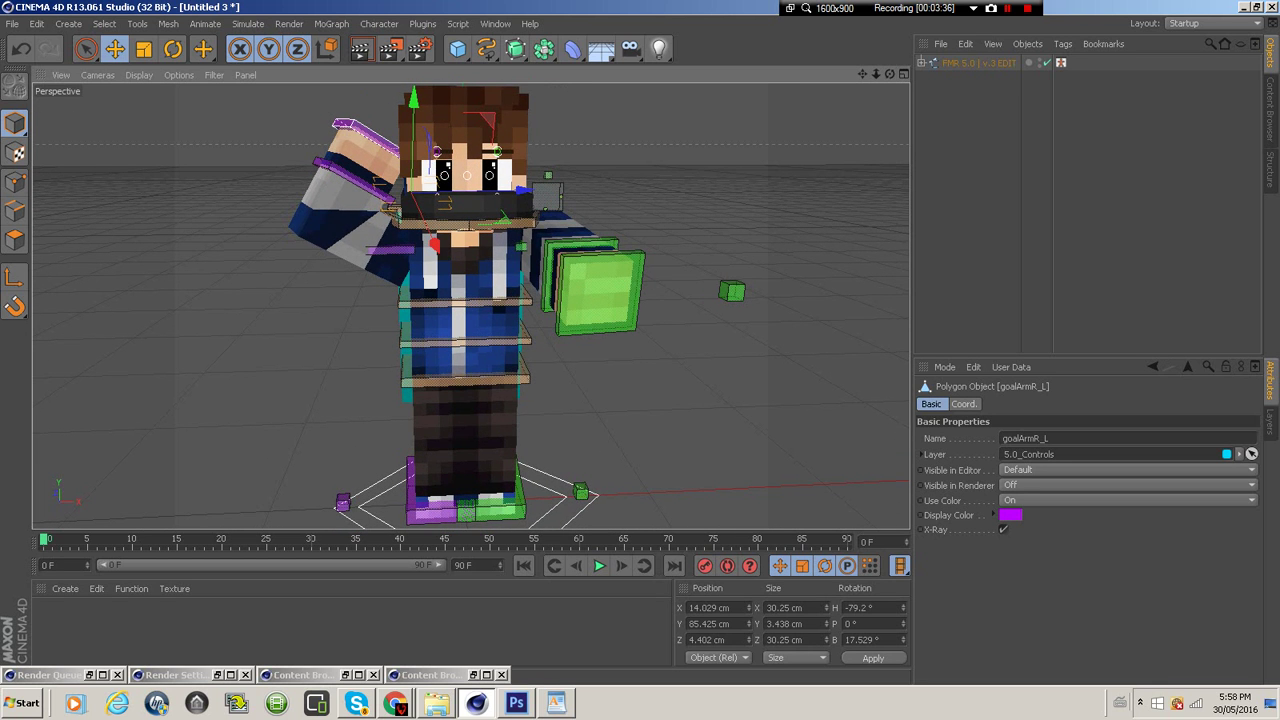
key("r")
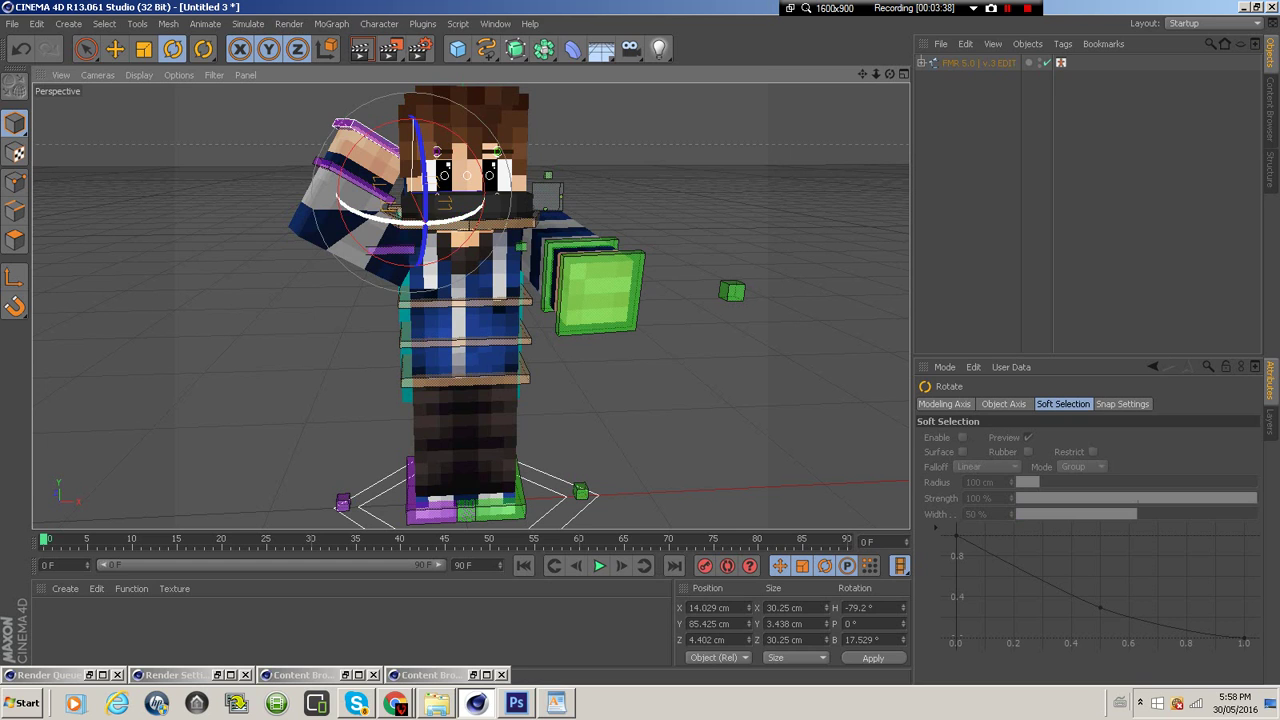
mouse_move(411, 223)
left_mouse_down()
mouse_move(376, 218)
mouse_move(395, 222)
left_mouse_up()
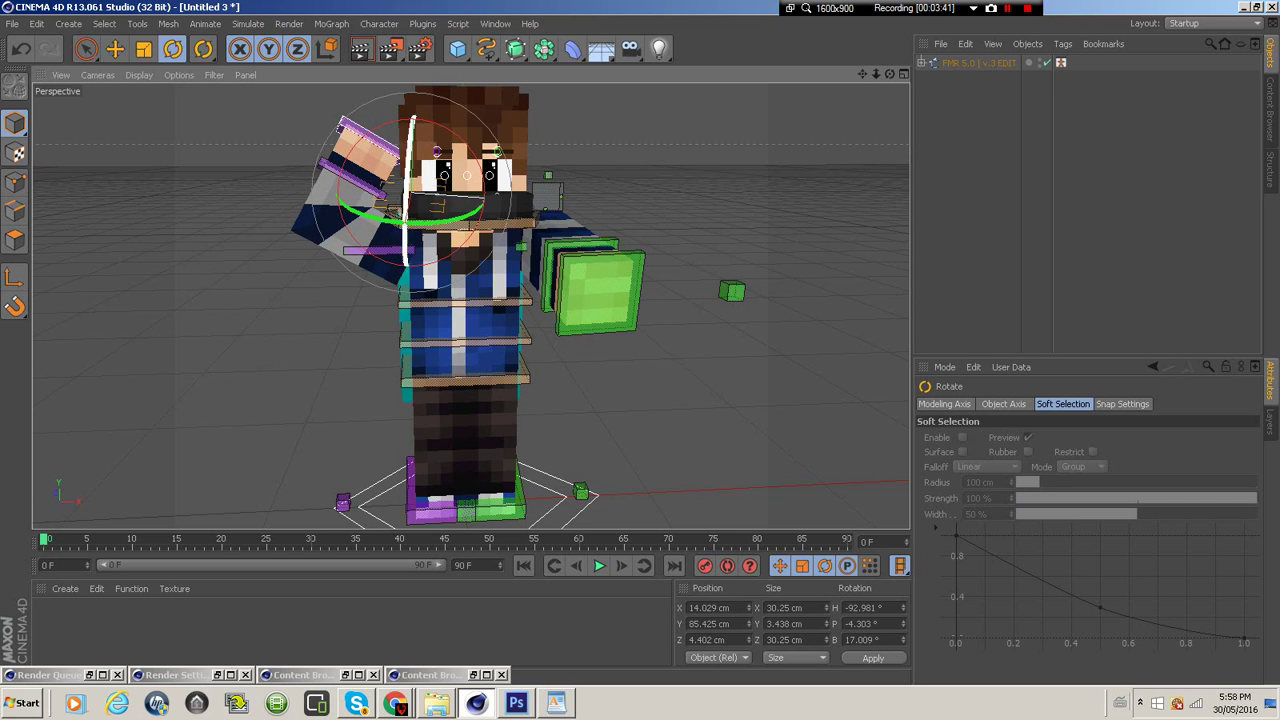
left_click(660, 190)
Move the right upper-arm control controlArmR to about Z 0.3 cm and deselect it
left_click(378, 251)
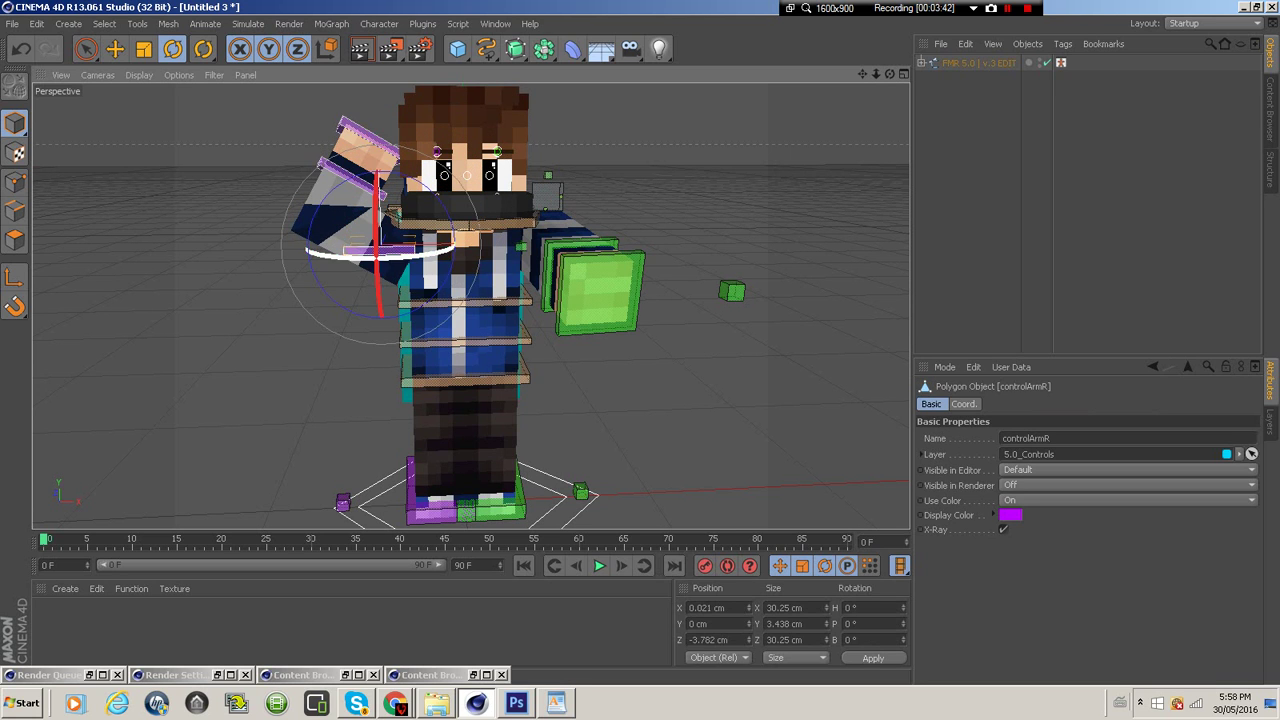
key("e")
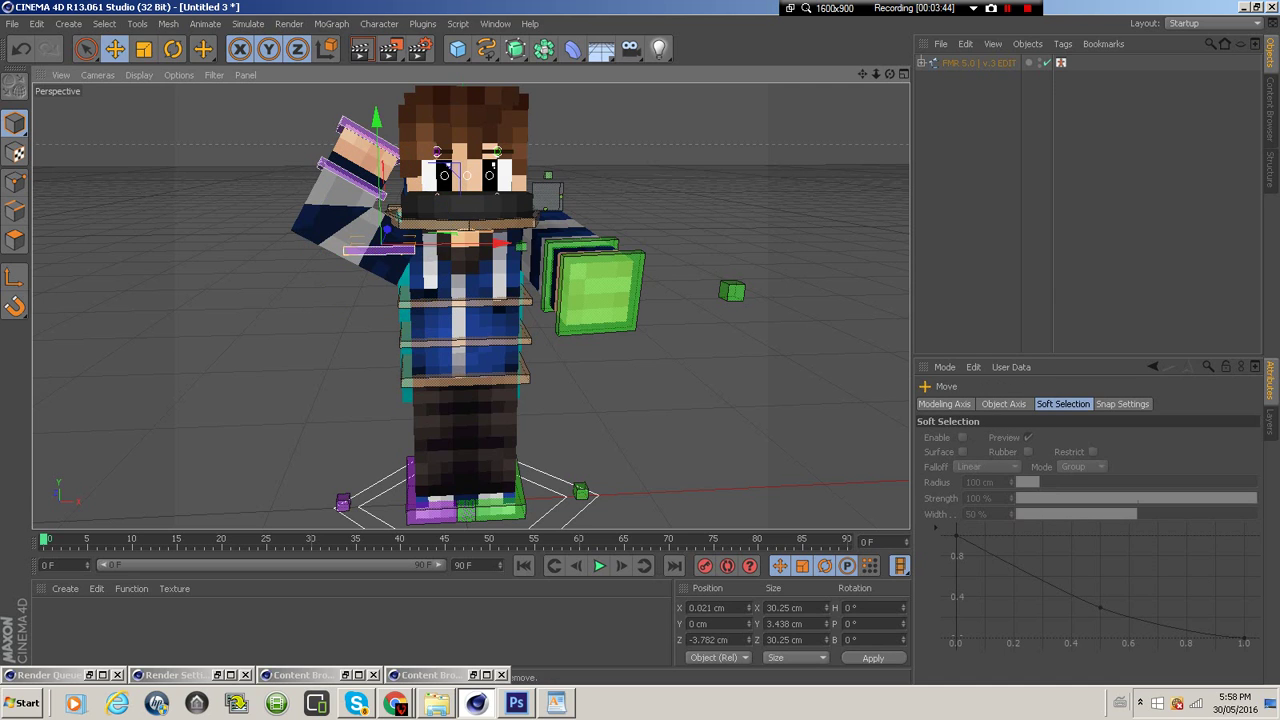
left_click_drag(387, 229, 388, 228)
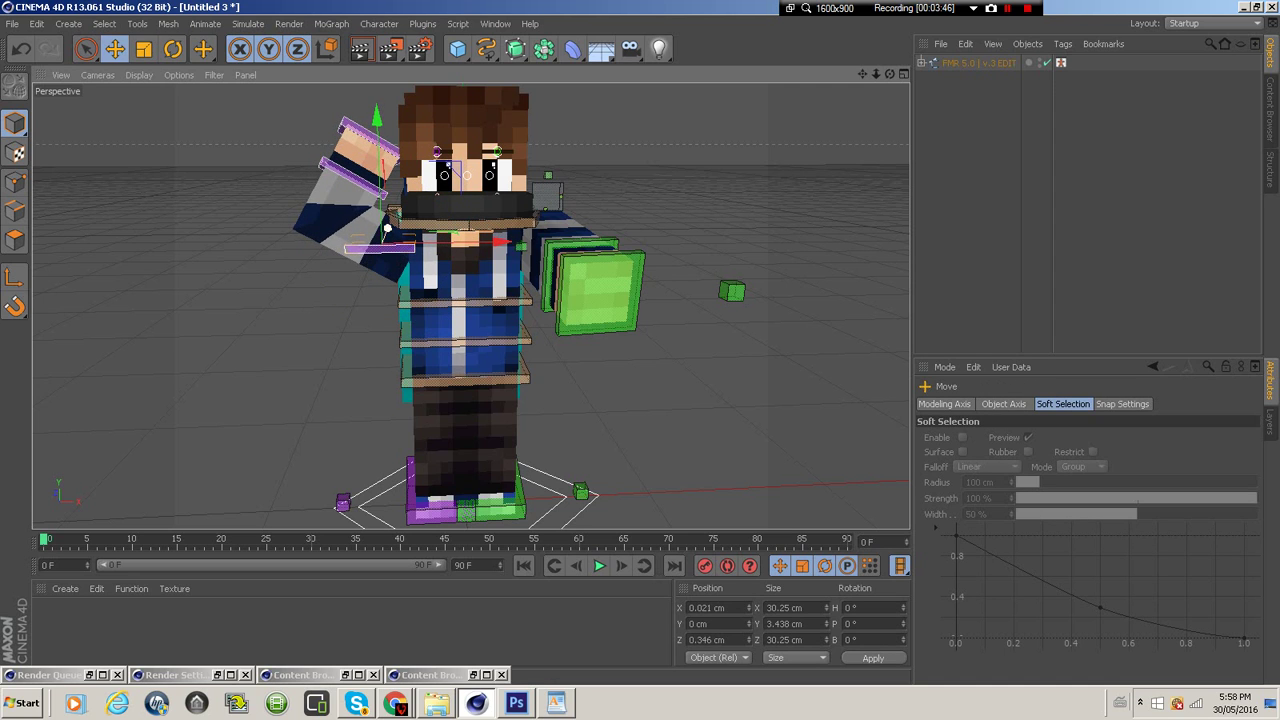
left_click(330, 308)
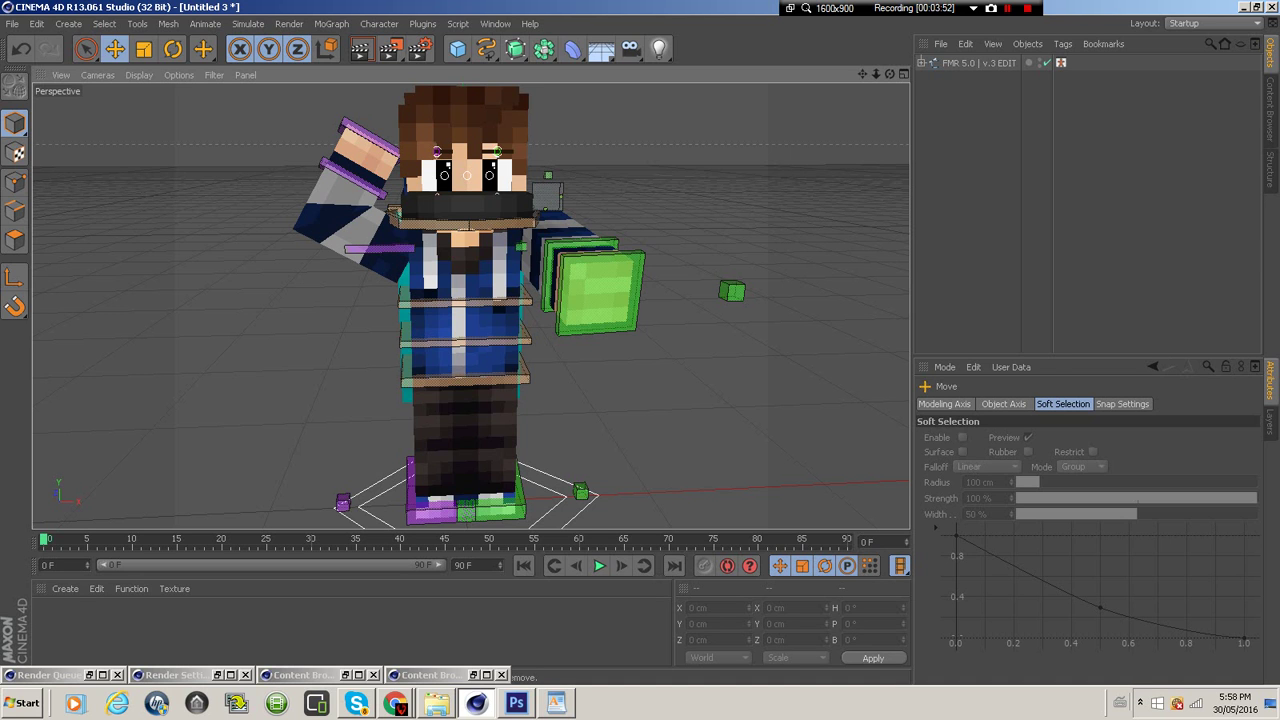
Select the FMR 5.0 | v.3 EDIT rig and, in its cape settings, preview the GRADIENT texture before returning to FILE
left_click_drag(890, 74, 710, 78)
left_click(978, 63)
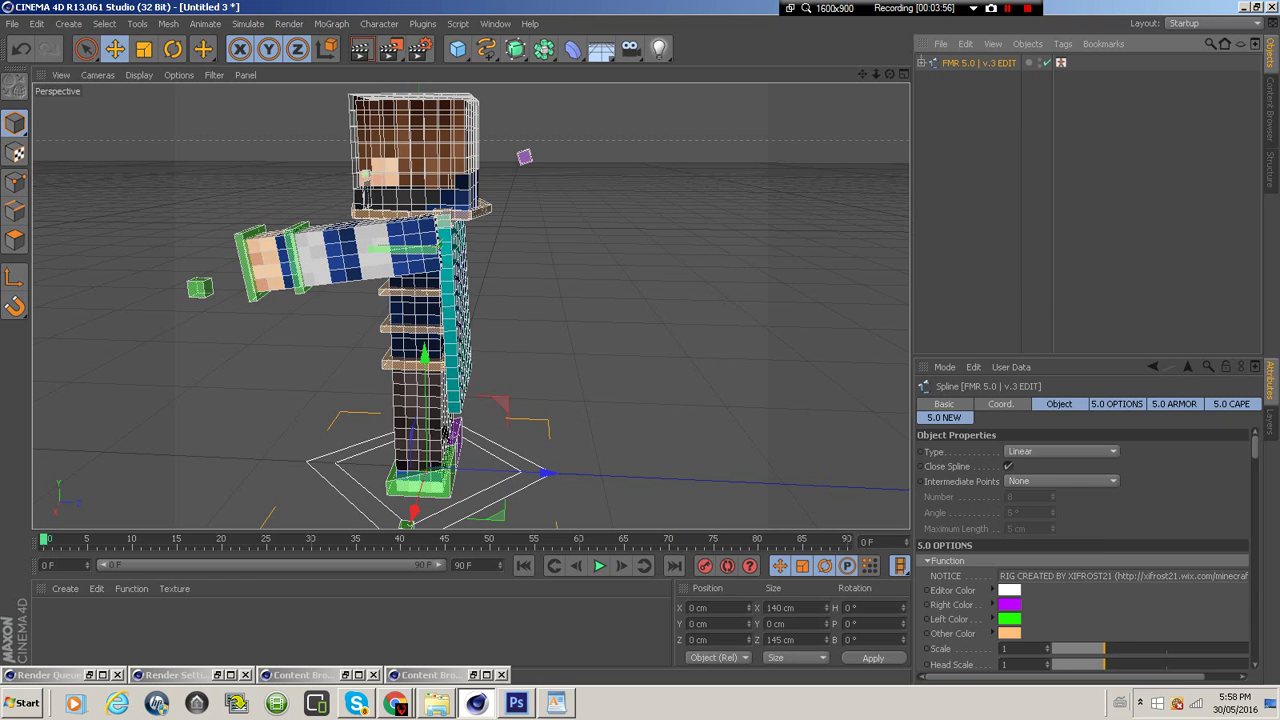
scroll(1085, 548, "down", 20)
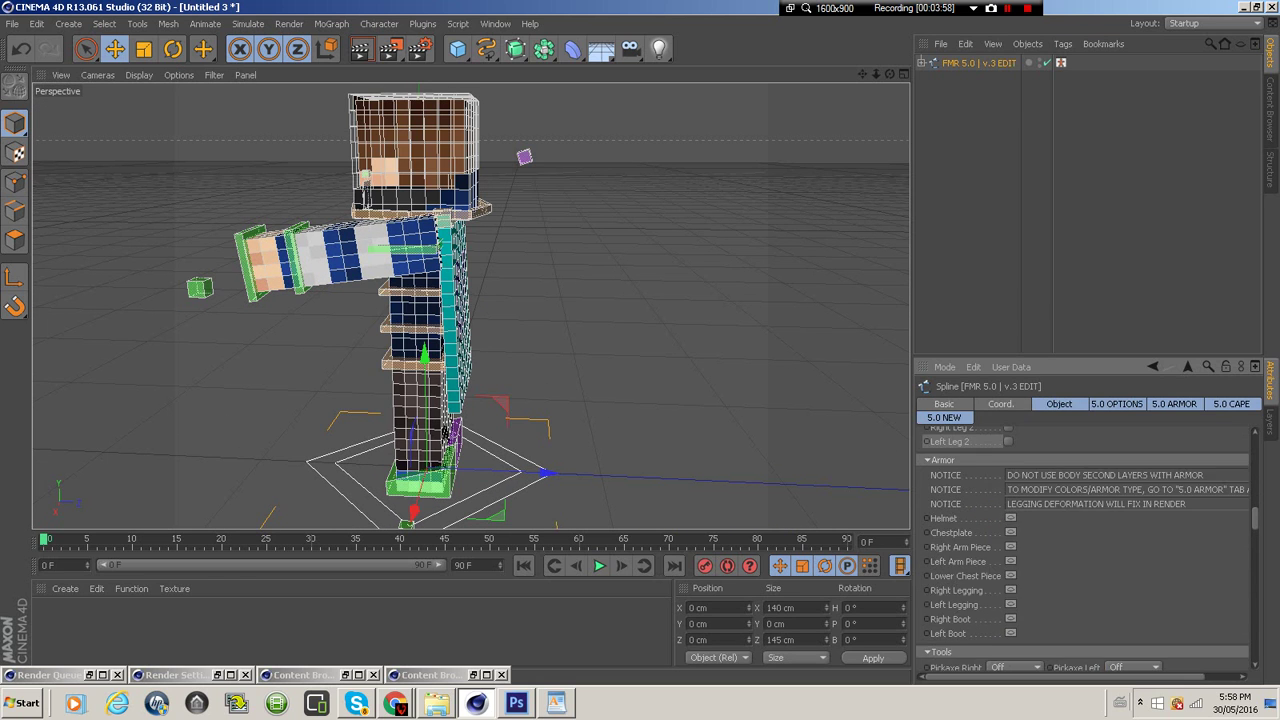
scroll(1083, 549, "down", 10)
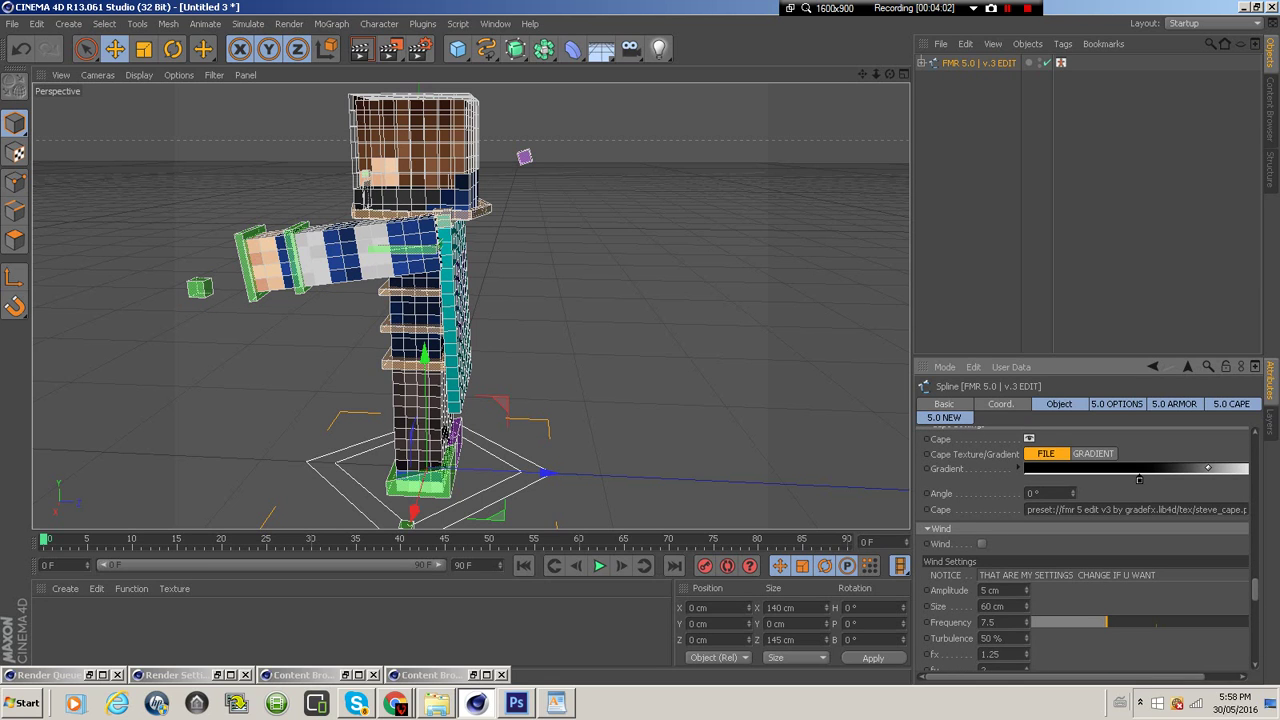
left_click(1093, 454)
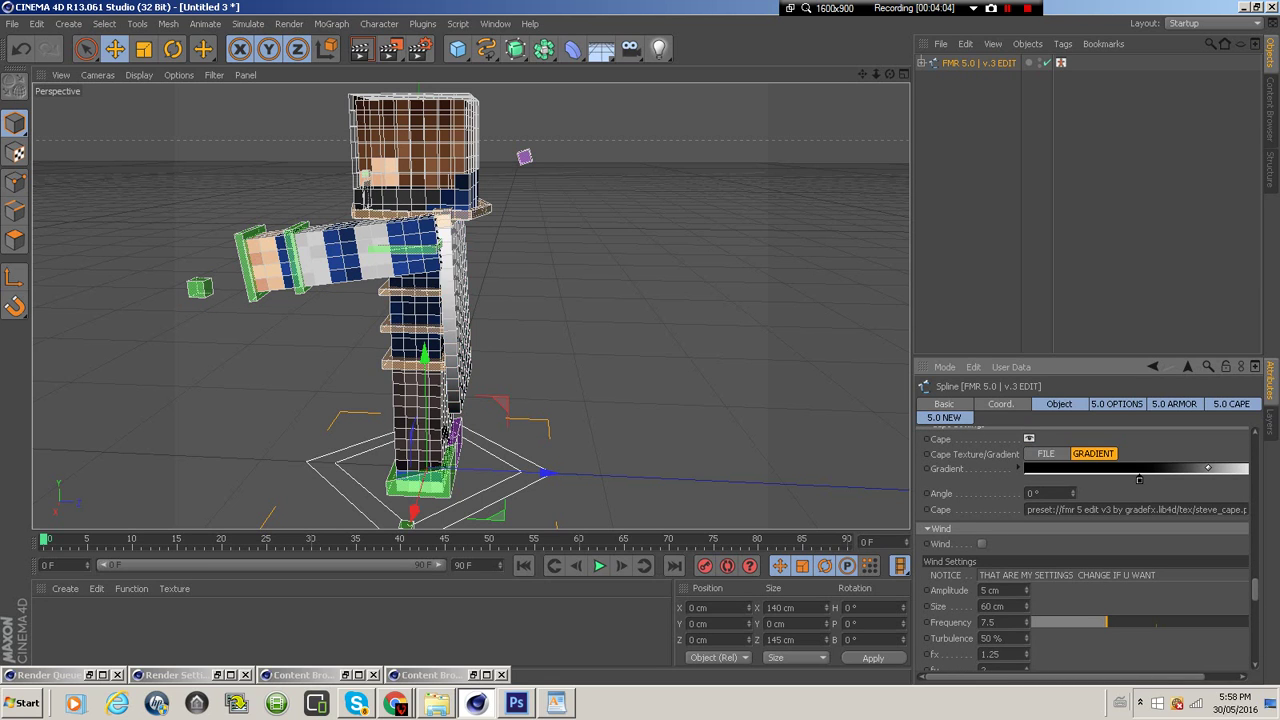
left_click(1046, 453)
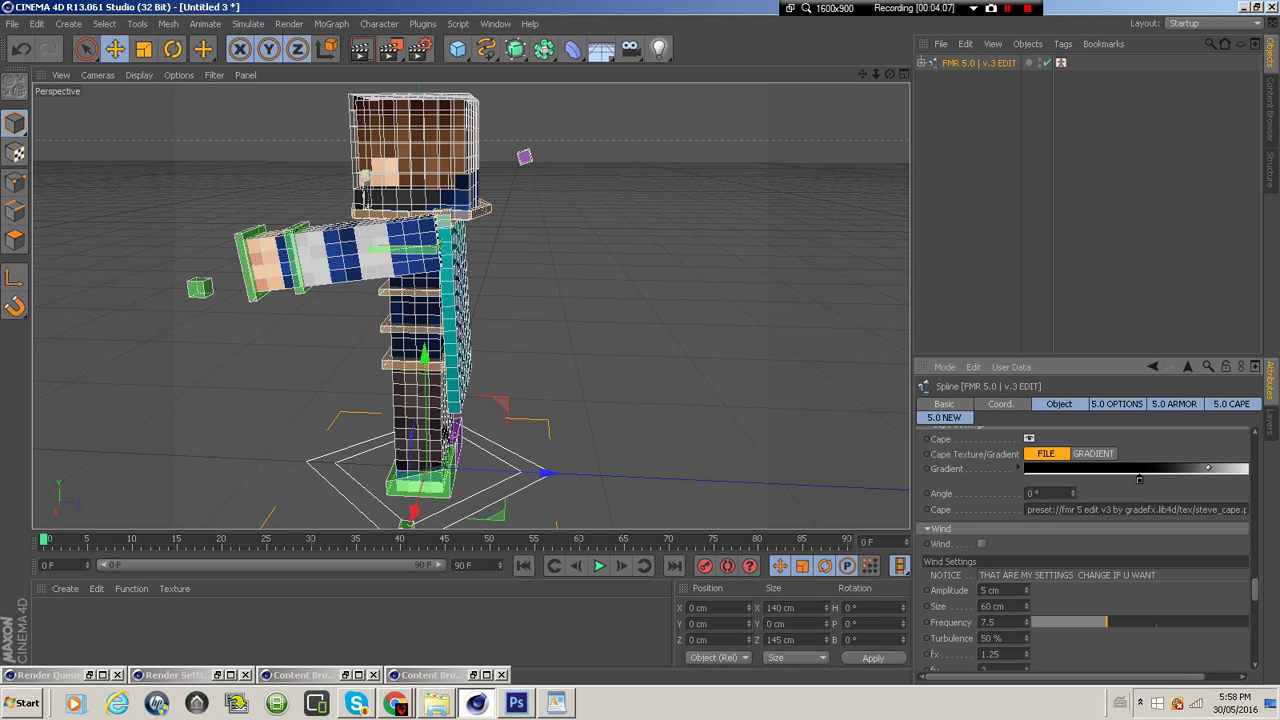
Browse for a cape texture file, search the Downloads folder for "Cape" and open the Minecraft Cape Pack folder
left_click_drag(1120, 677, 1158, 677)
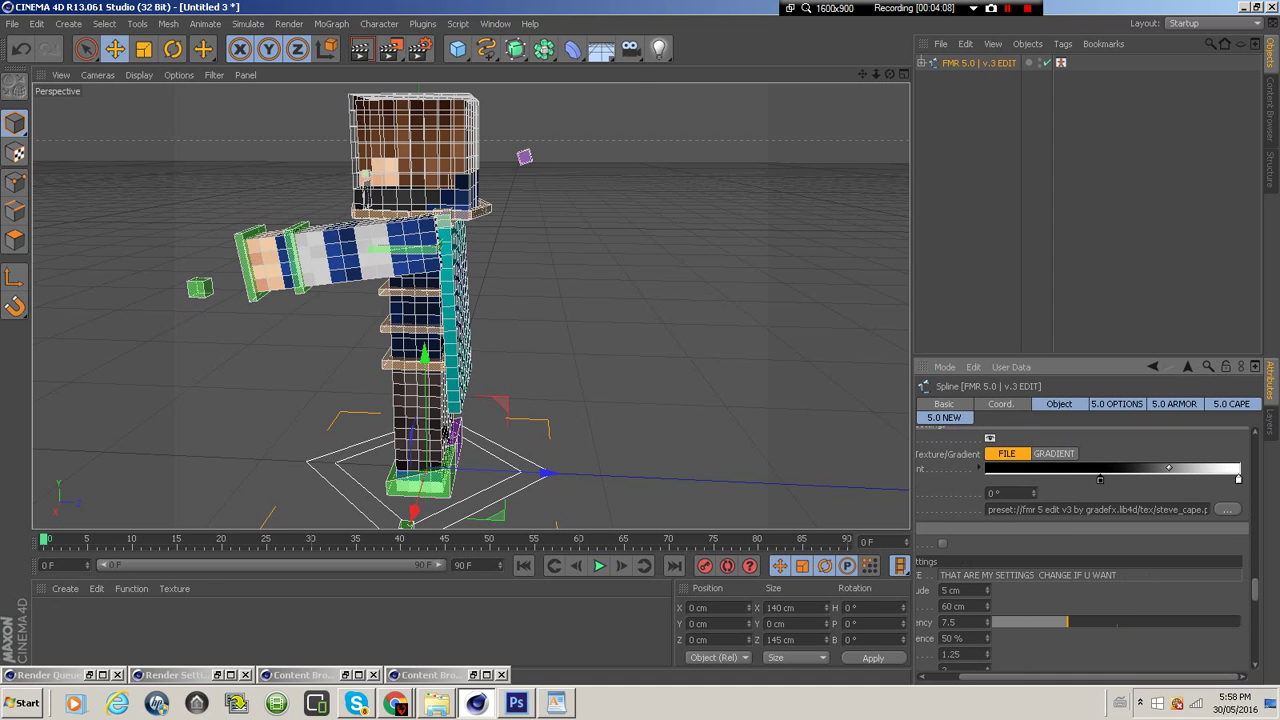
left_click(1228, 510)
key("BackSpace")
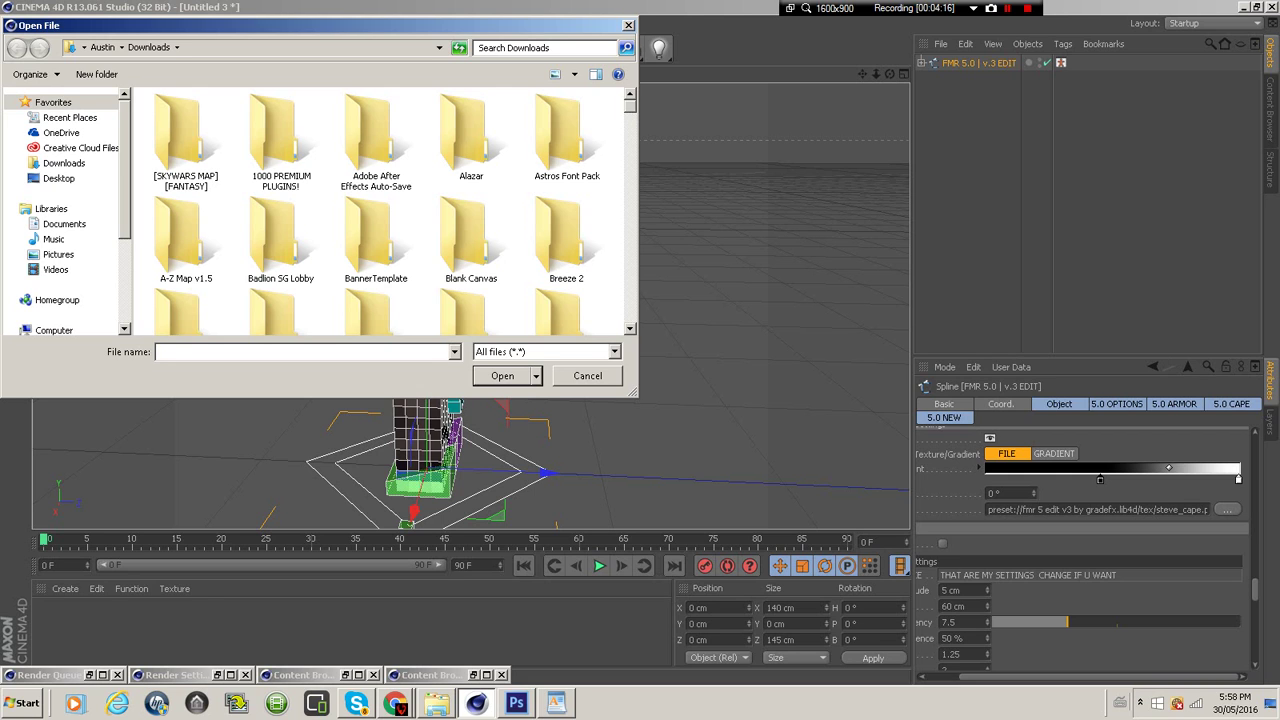
type("cAPE")
key("BackSpace")
key("BackSpace")
key("BackSpace")
key("BackSpace")
left_click(545, 48)
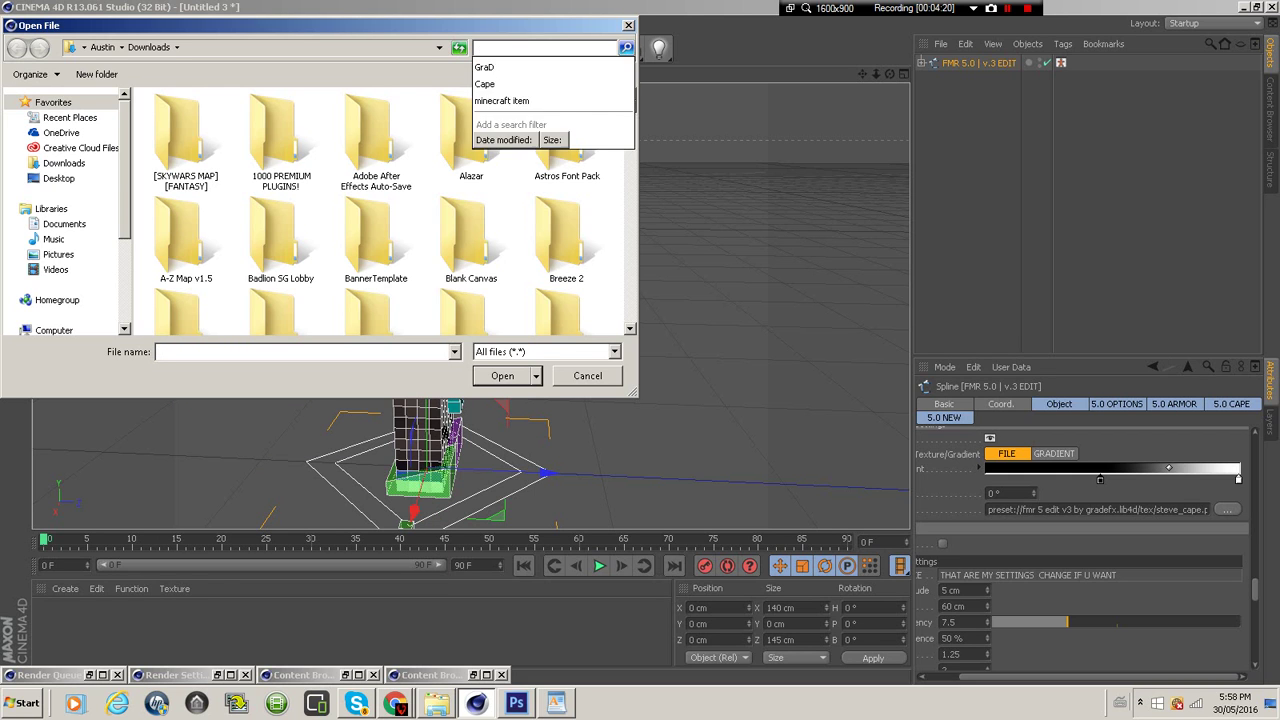
type("Cape")
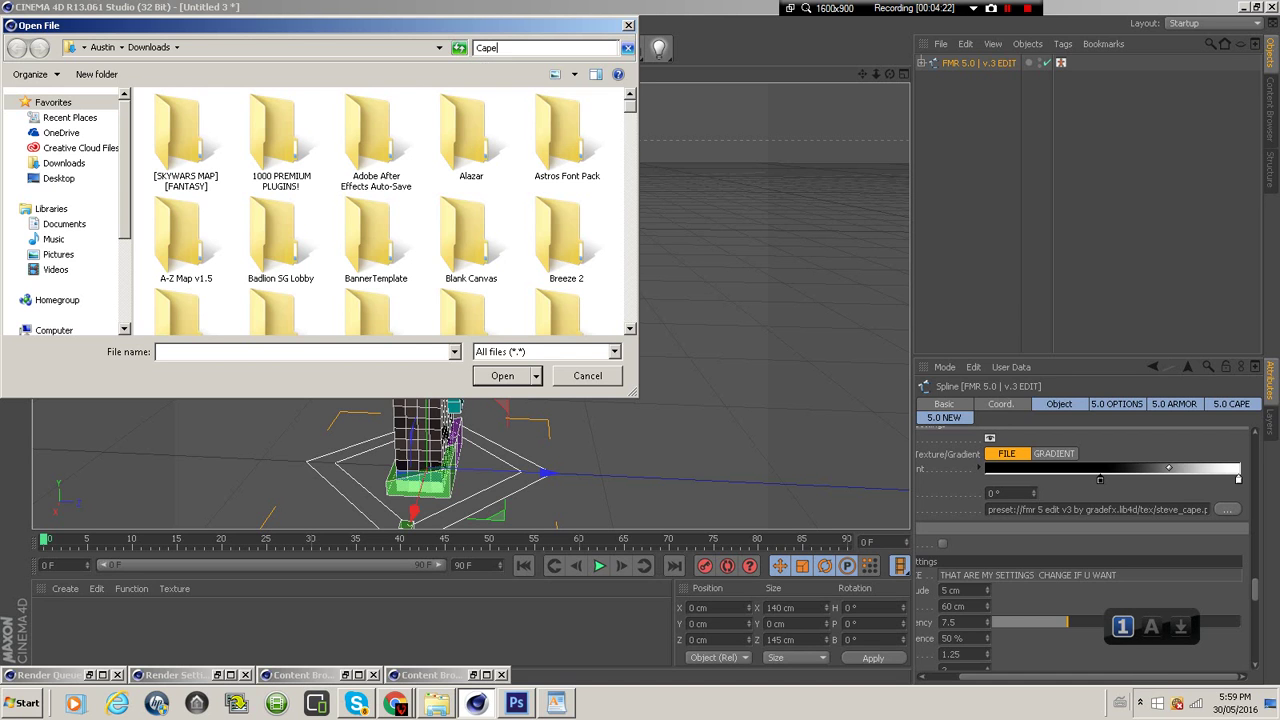
double_click(281, 137)
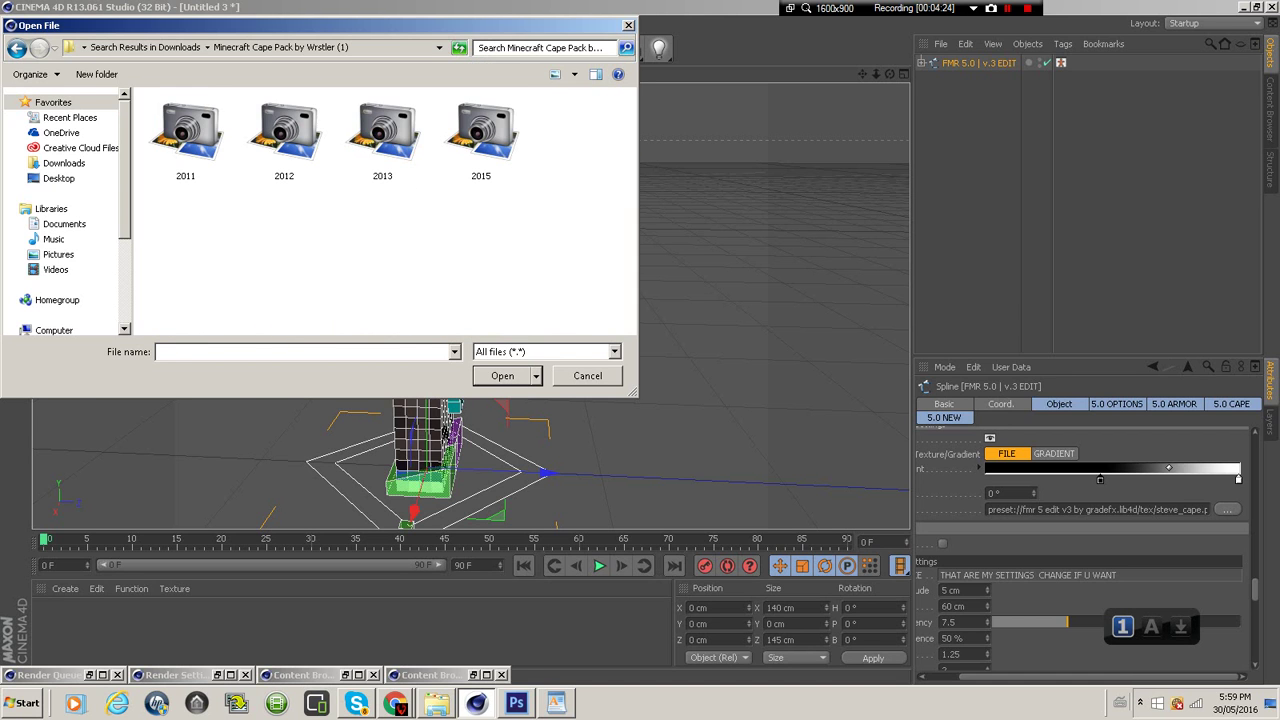
Load the 2011 image from the cape pack as the cape texture and enable the cape's Wind option
double_click(187, 135)
left_click_drag(890, 74, 725, 57)
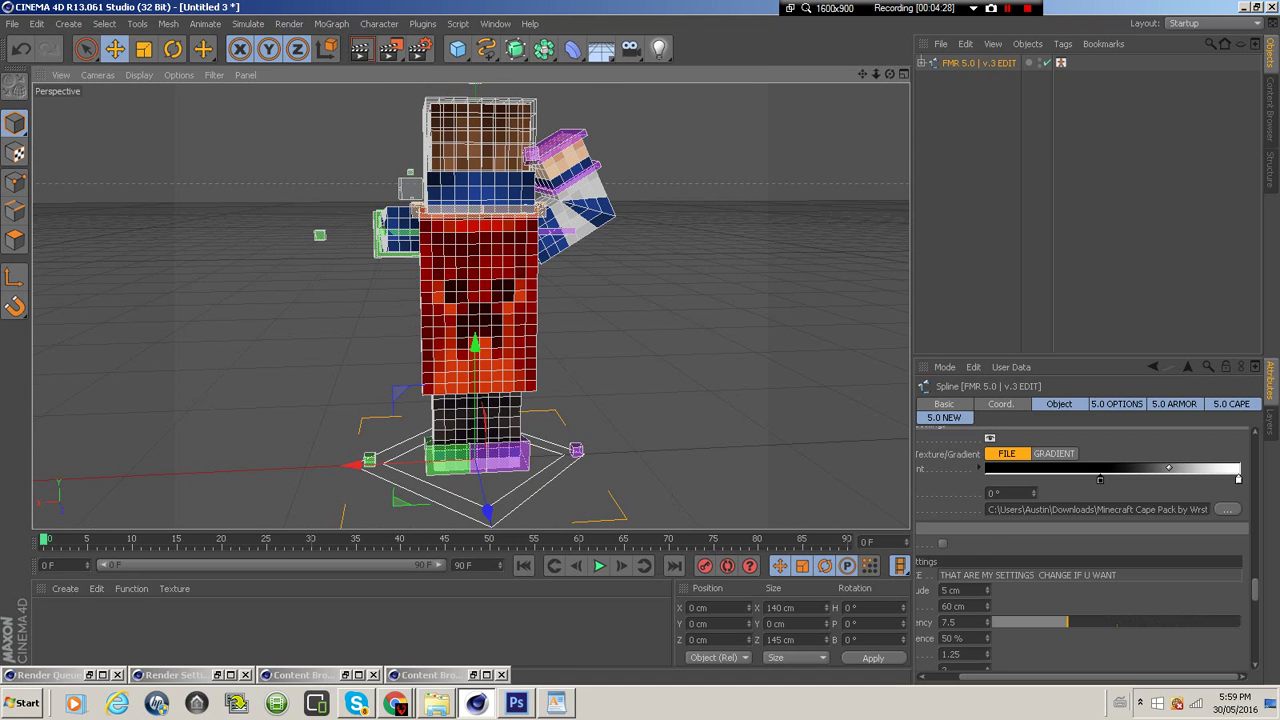
scroll(1083, 550, "down", 2)
left_click_drag(1085, 677, 1045, 677)
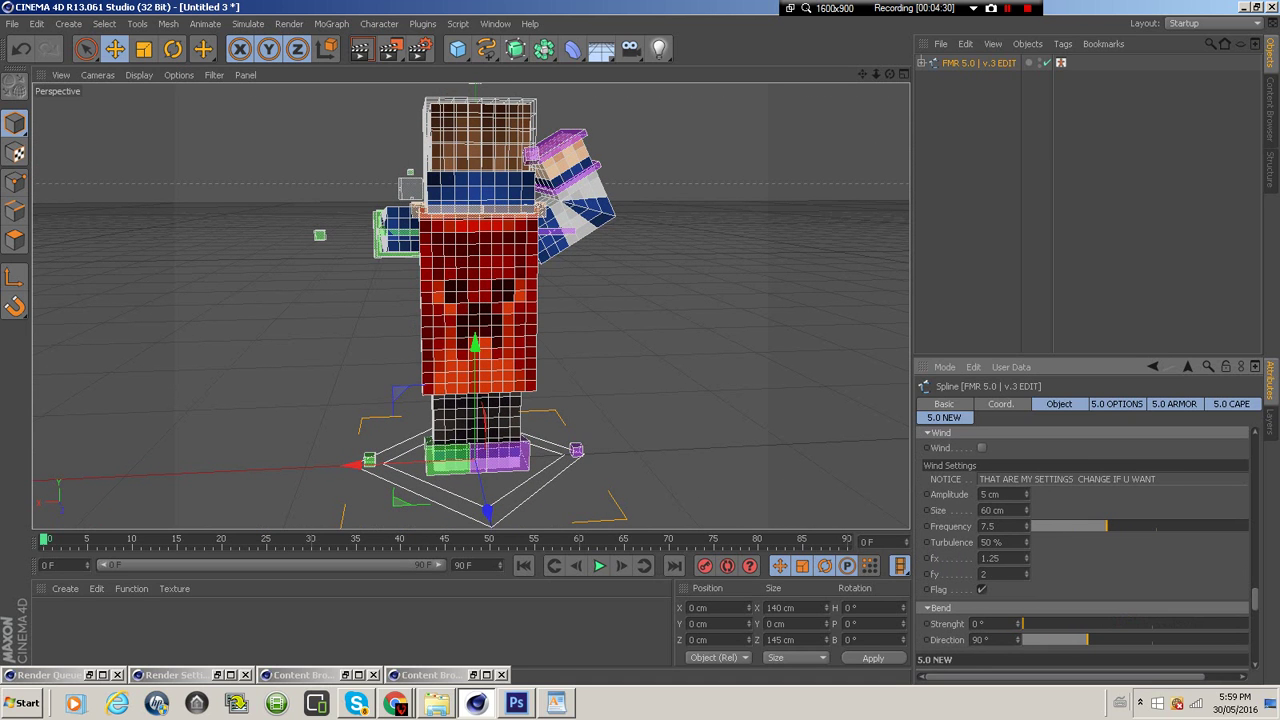
left_click(981, 447)
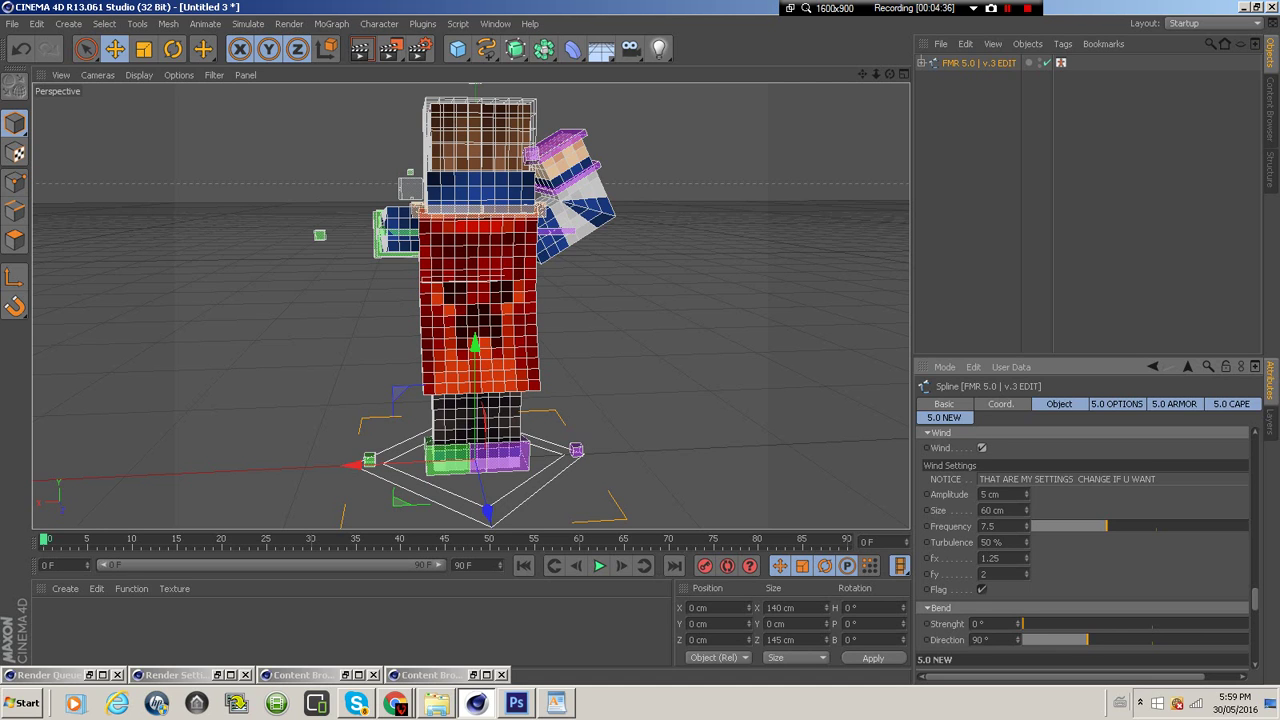
Set the cape's bend direction to 97° and raise its bend strength until the cape sweeps out sideways, then deselect the rig
left_click_drag(1087, 640, 1093, 640)
left_click(740, 360)
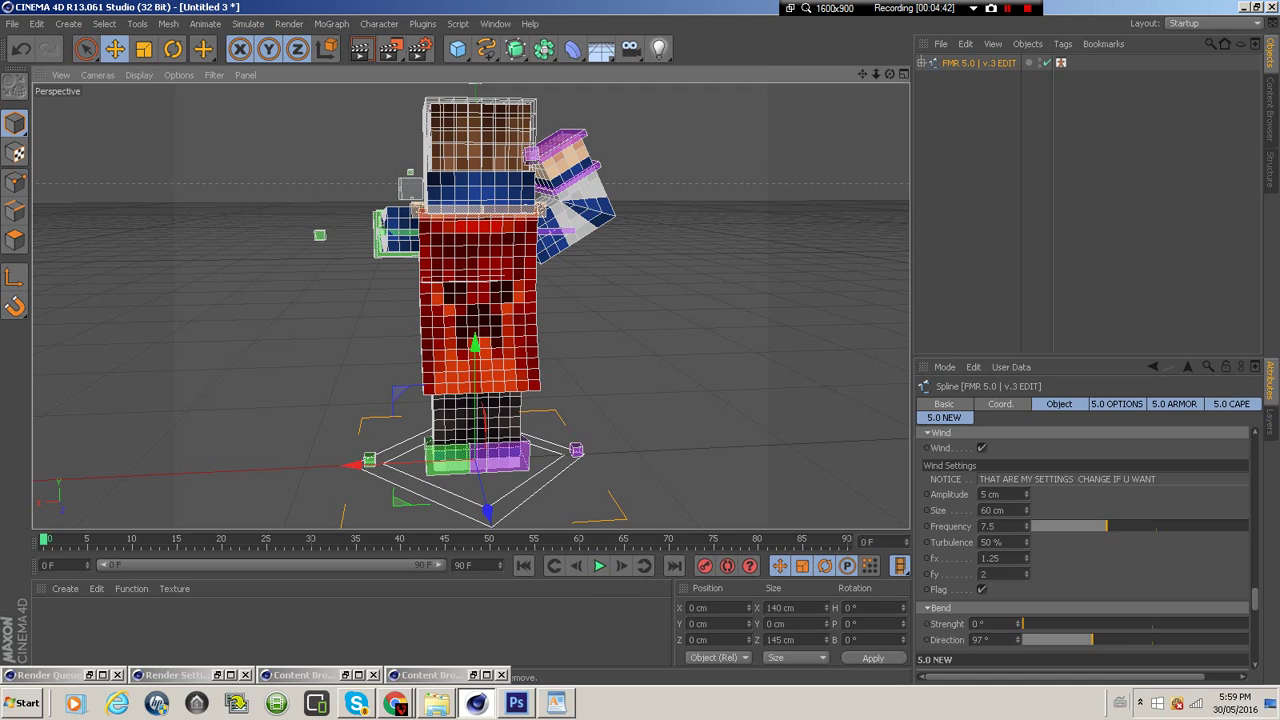
left_click(978, 63)
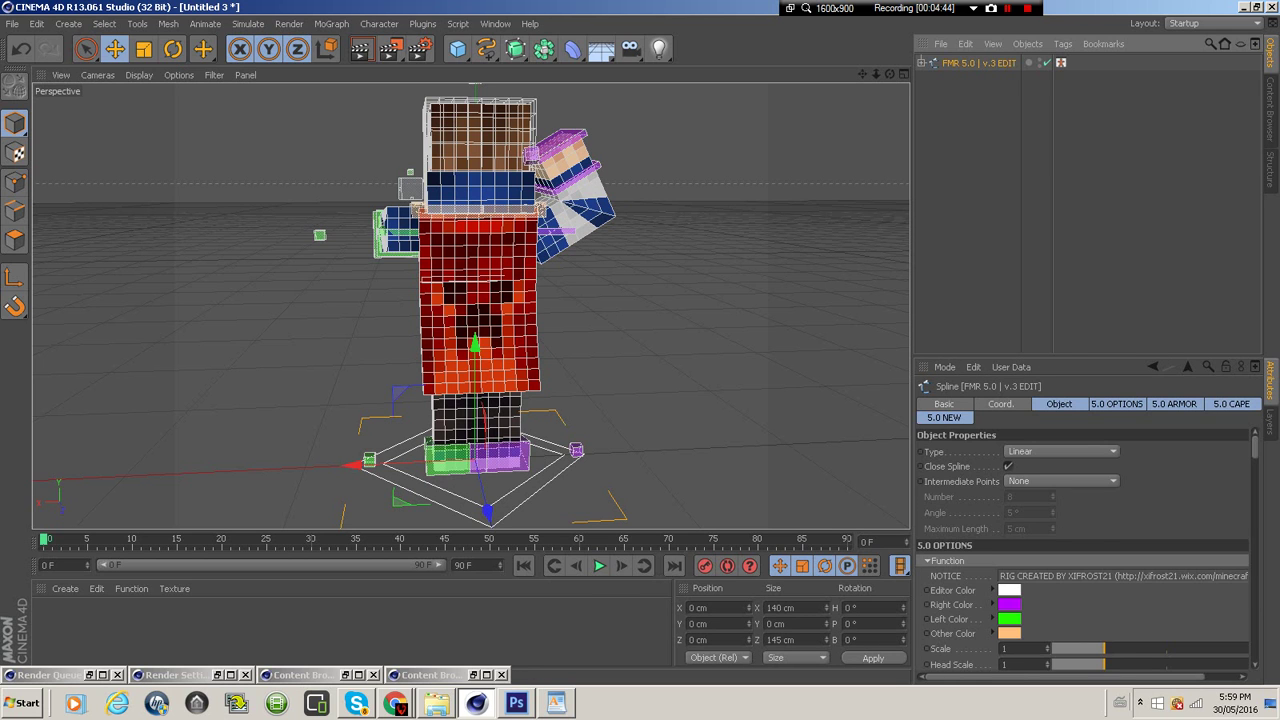
left_click_drag(1255, 447, 1255, 545)
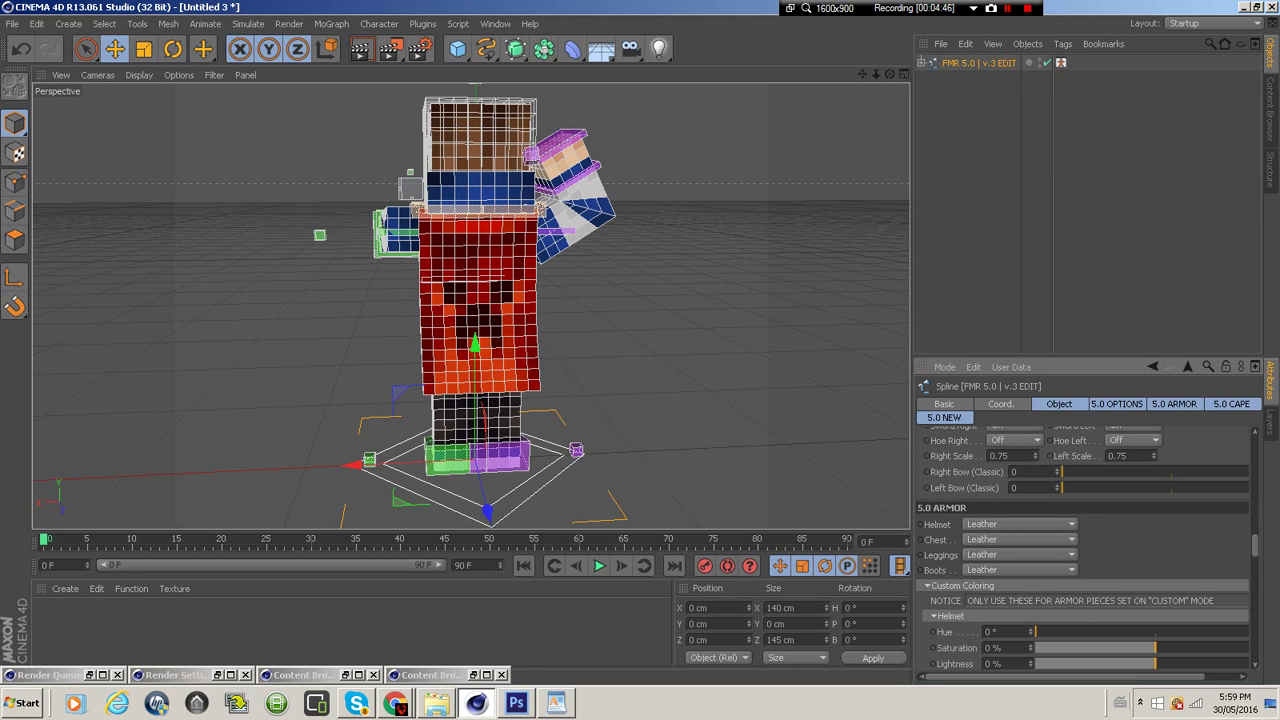
scroll(1083, 548, "down", 10)
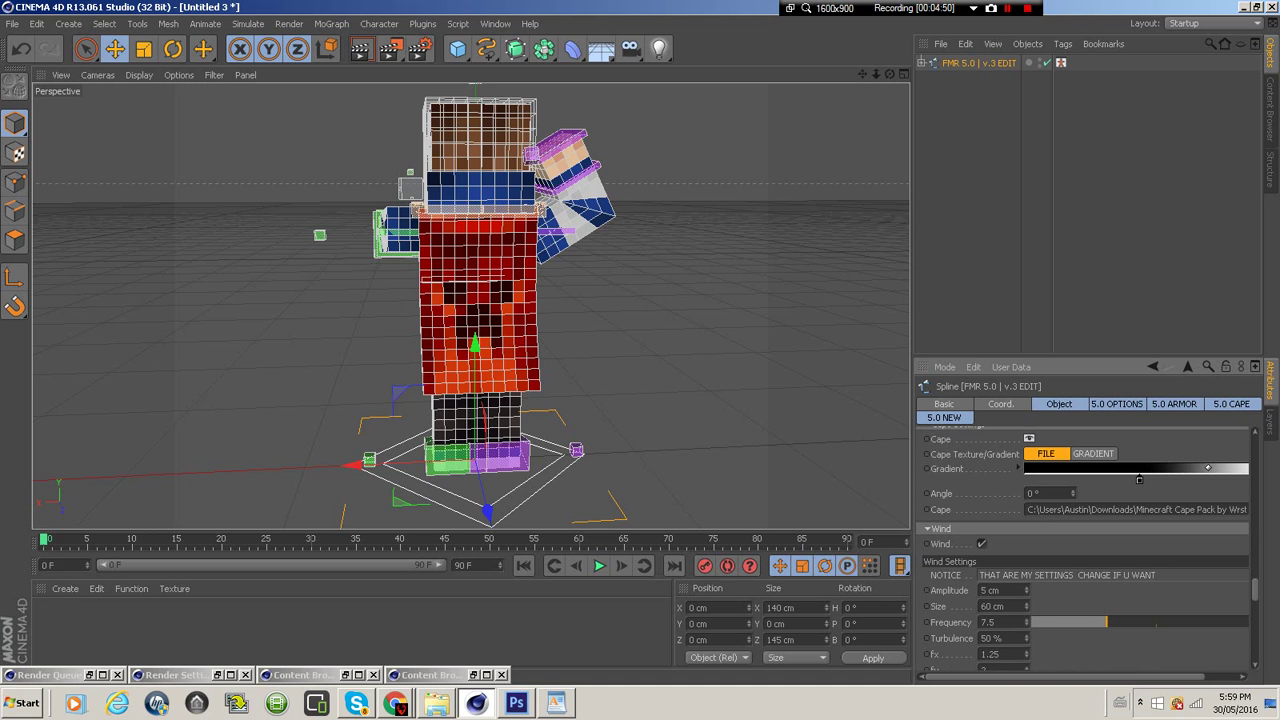
scroll(1083, 548, "down", 6)
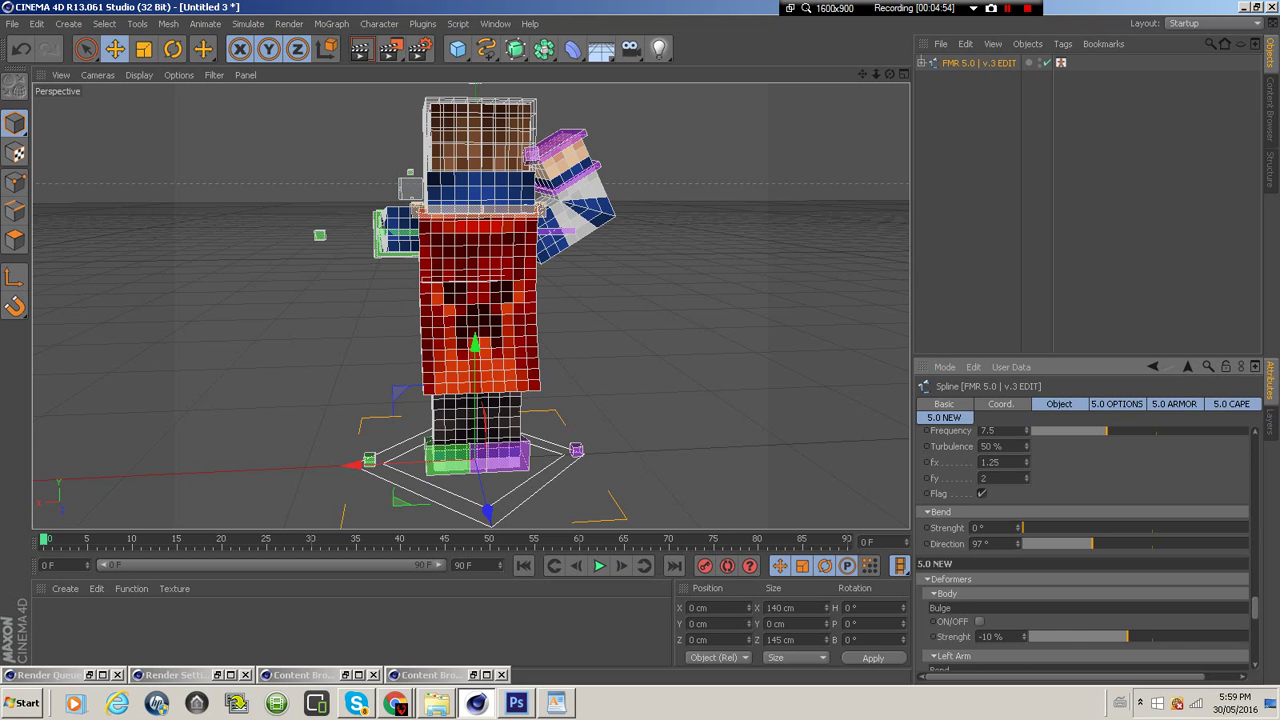
left_click_drag(1023, 528, 1034, 528)
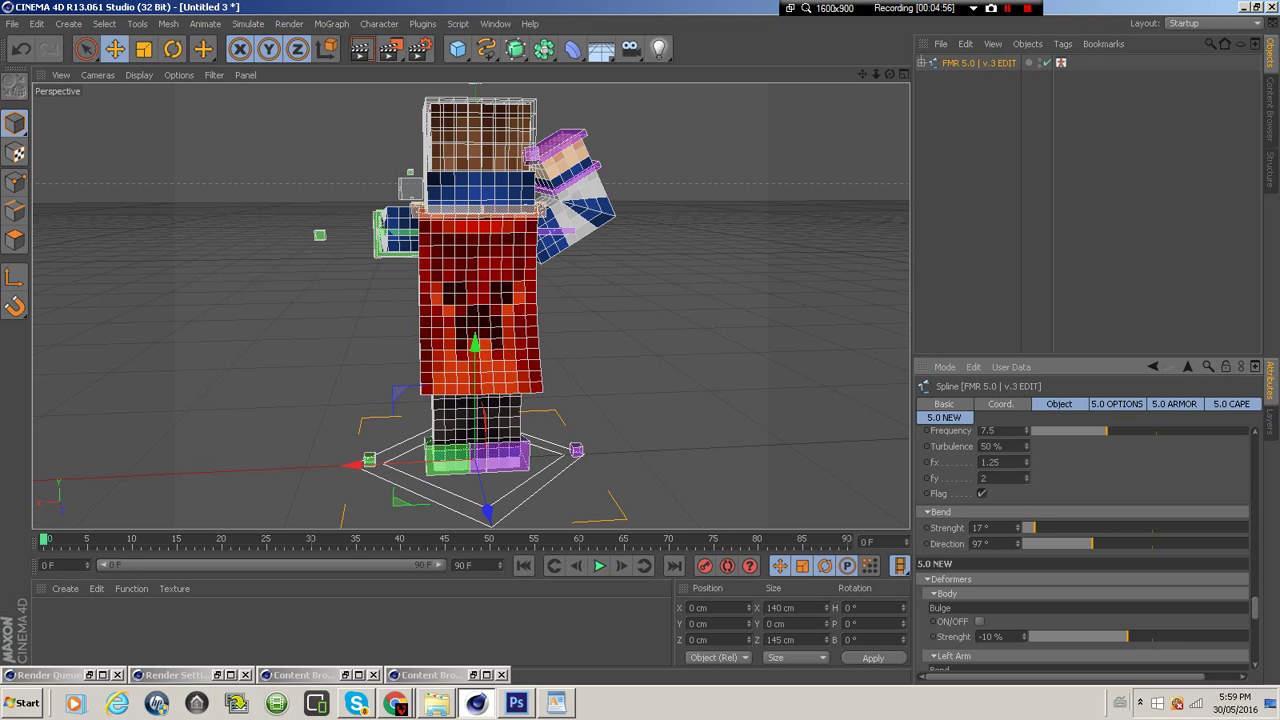
scroll(1083, 530, "up", 5)
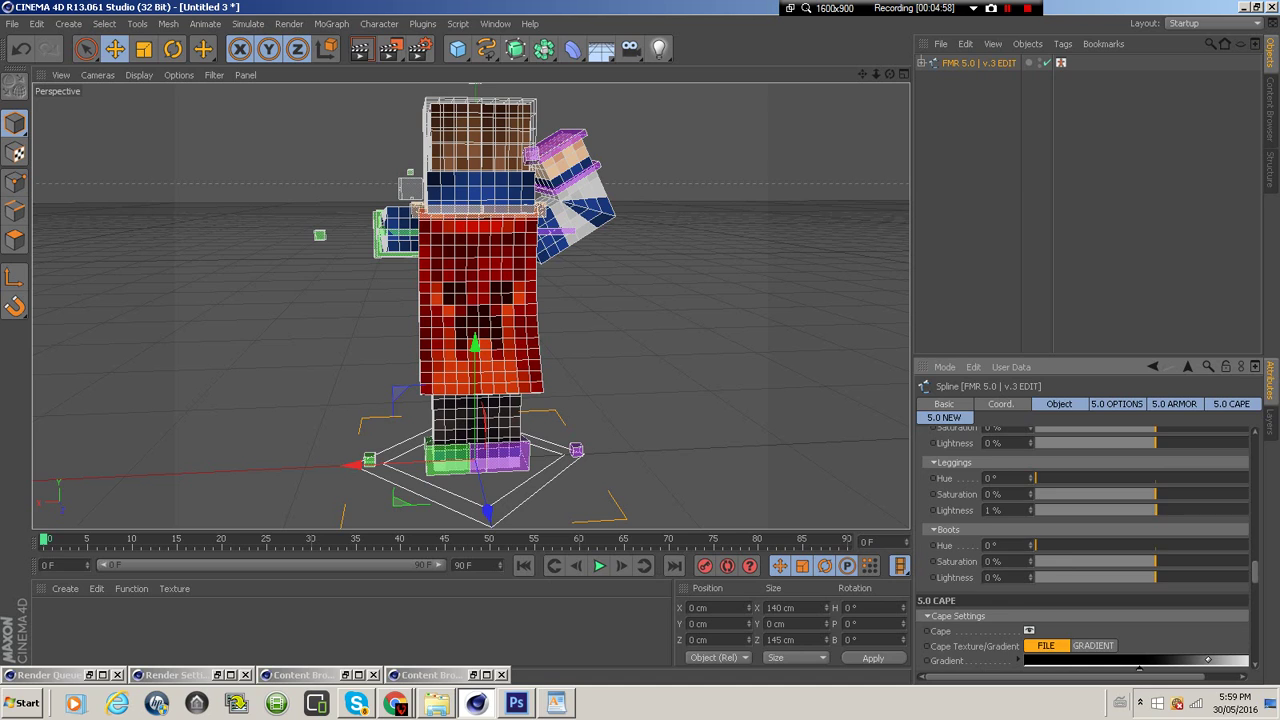
scroll(1083, 548, "down", 3)
scroll(1083, 540, "down", 2)
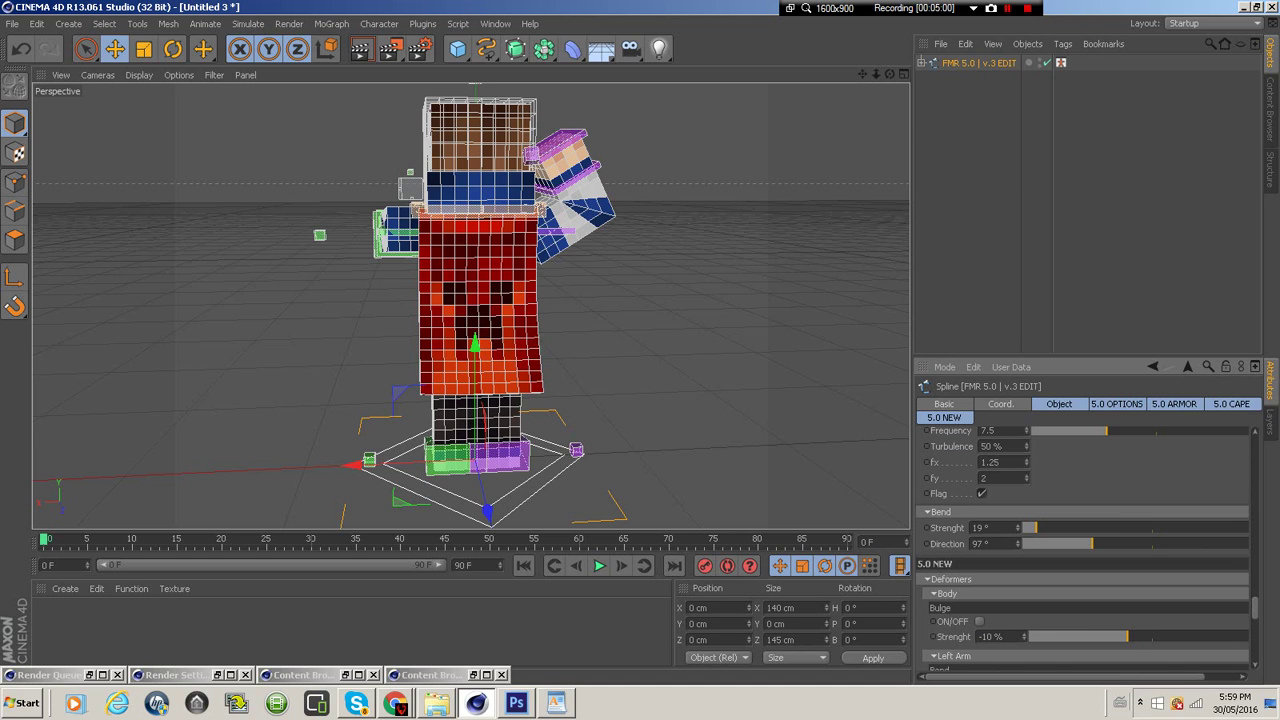
mouse_move(1036, 528)
left_mouse_down()
mouse_move(1113, 544)
mouse_move(1018, 525)
mouse_move(1018, 509)
mouse_move(1018, 531)
mouse_move(1018, 514)
left_mouse_up()
left_click(740, 370)
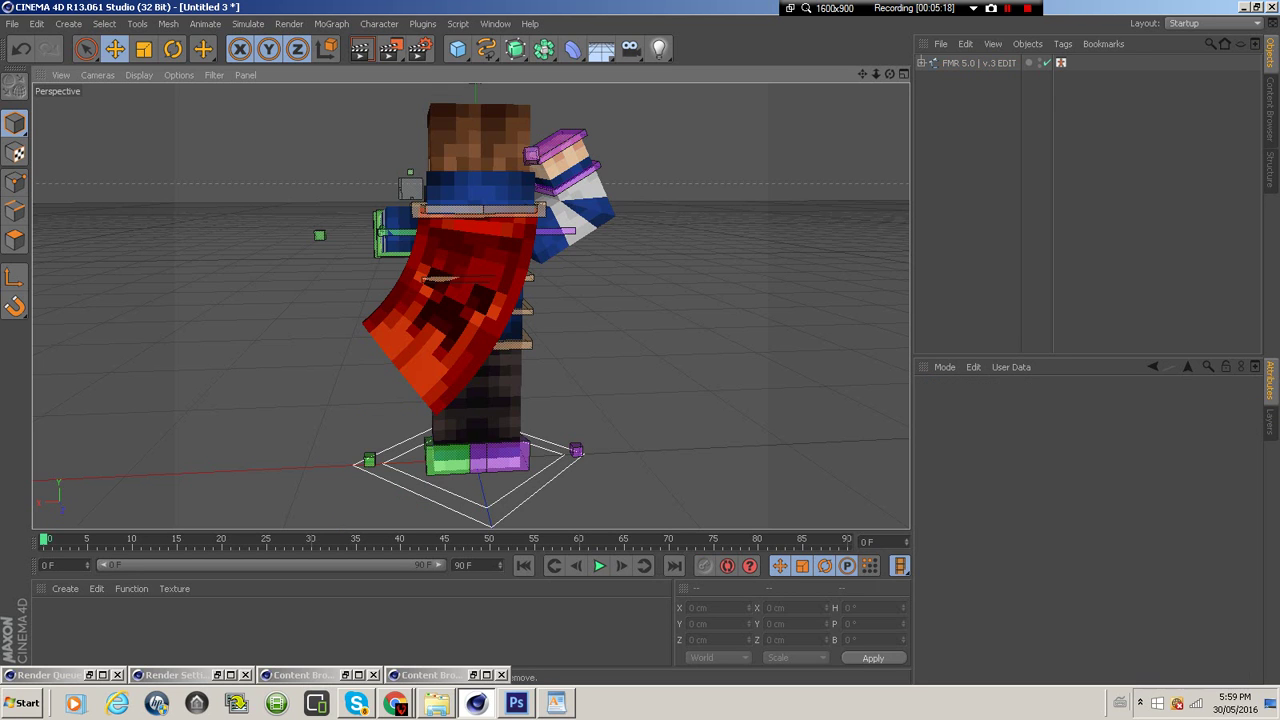
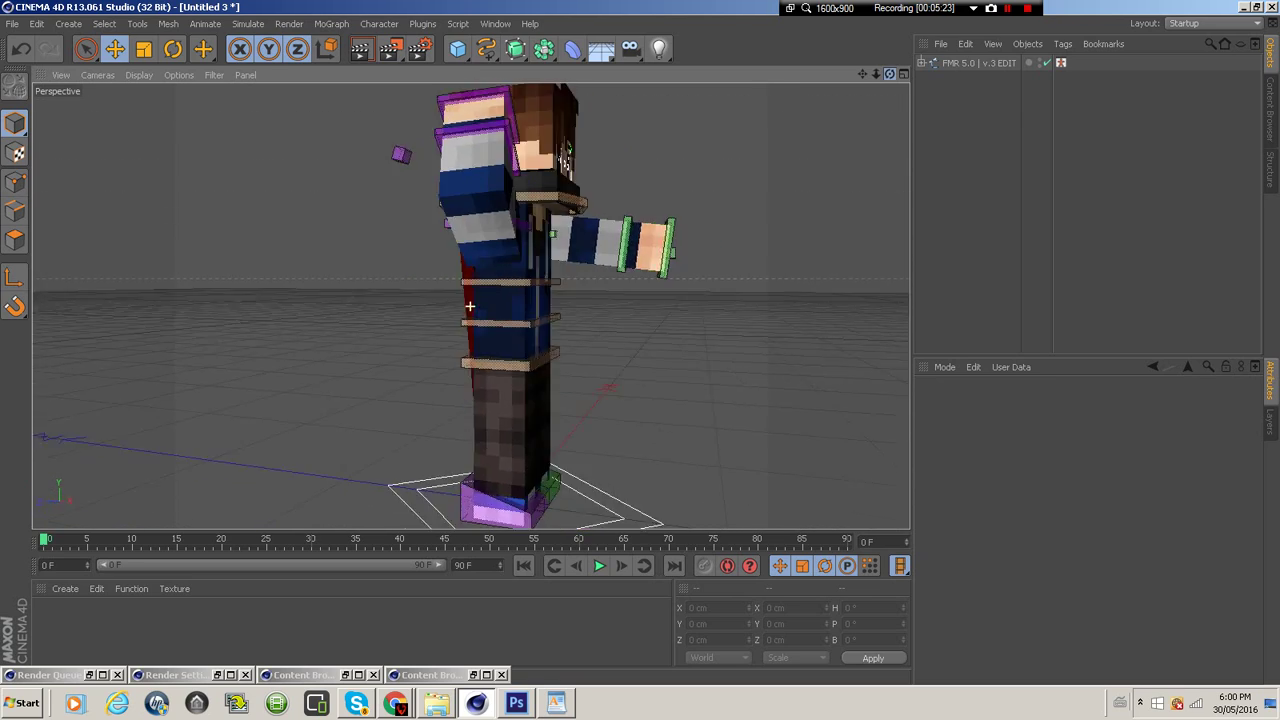
Pose the legs by moving the right foot control and shifting the left foot control goalLegL to about X 25.1, Y 1.3 cm
scroll(470, 306, "down", 1)
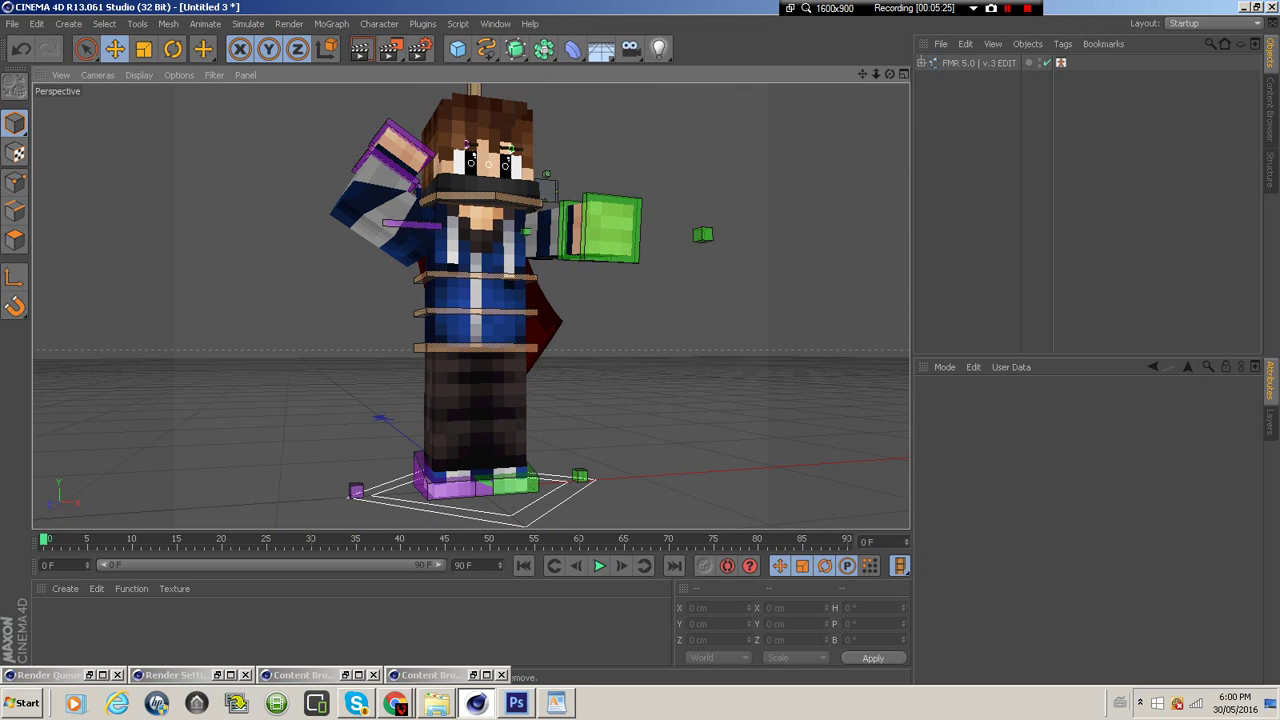
left_click(452, 489)
left_click_drag(452, 489, 437, 458)
left_click(516, 487)
left_click_drag(597, 477, 641, 476)
left_click_drag(538, 368, 538, 366)
left_click_drag(890, 74, 865, 126)
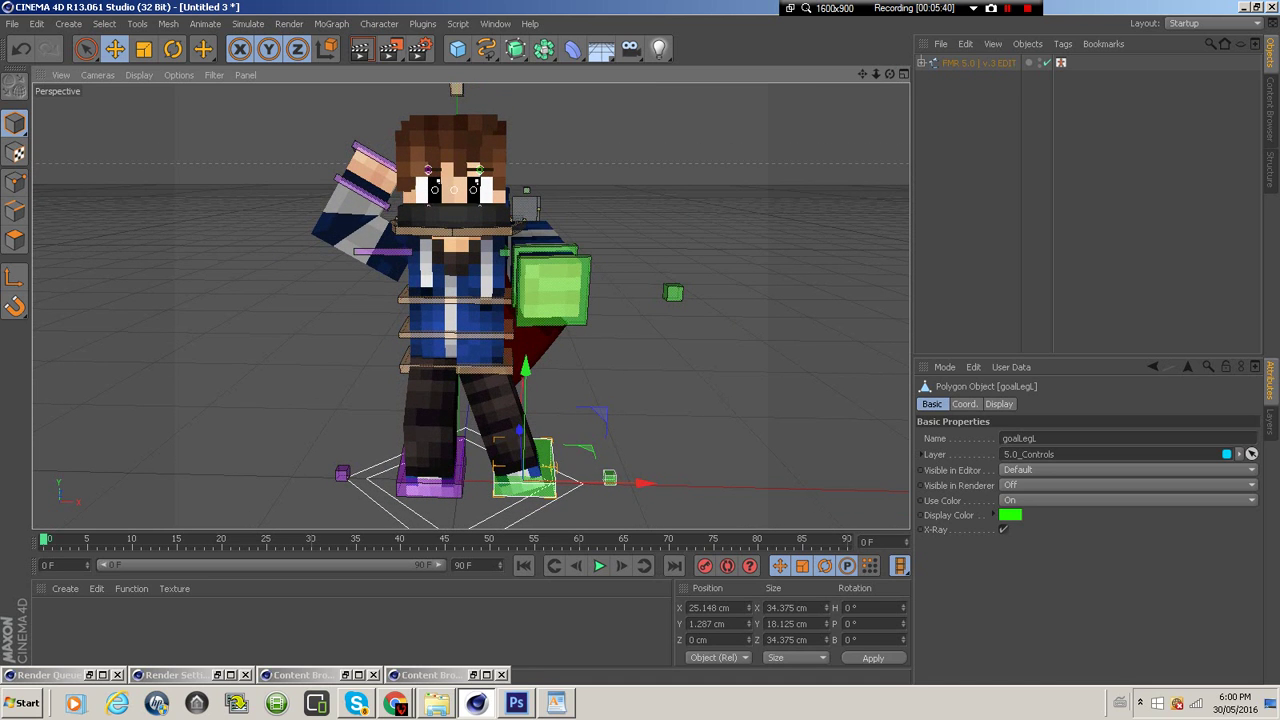
Add the OmegaSword preset from the Content Browser to the scene and minimize the browser
left_click(305, 675)
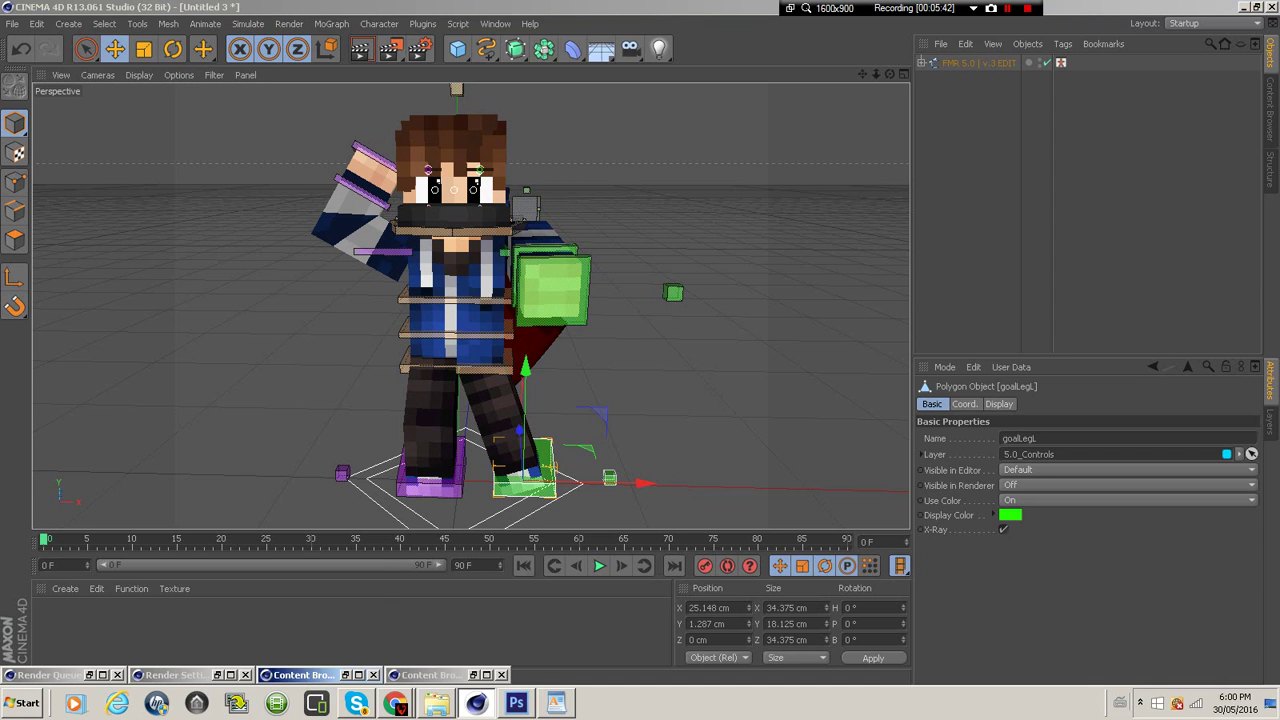
left_click(308, 573)
double_click(750, 232)
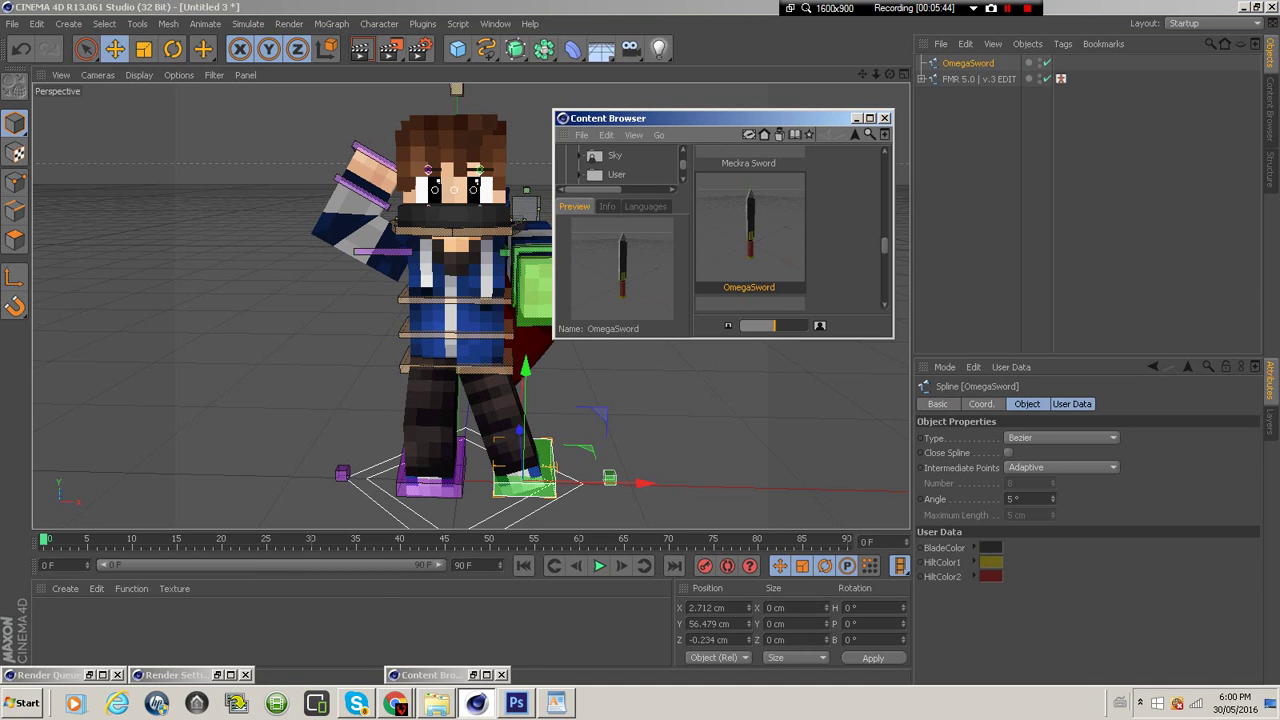
left_click(857, 118)
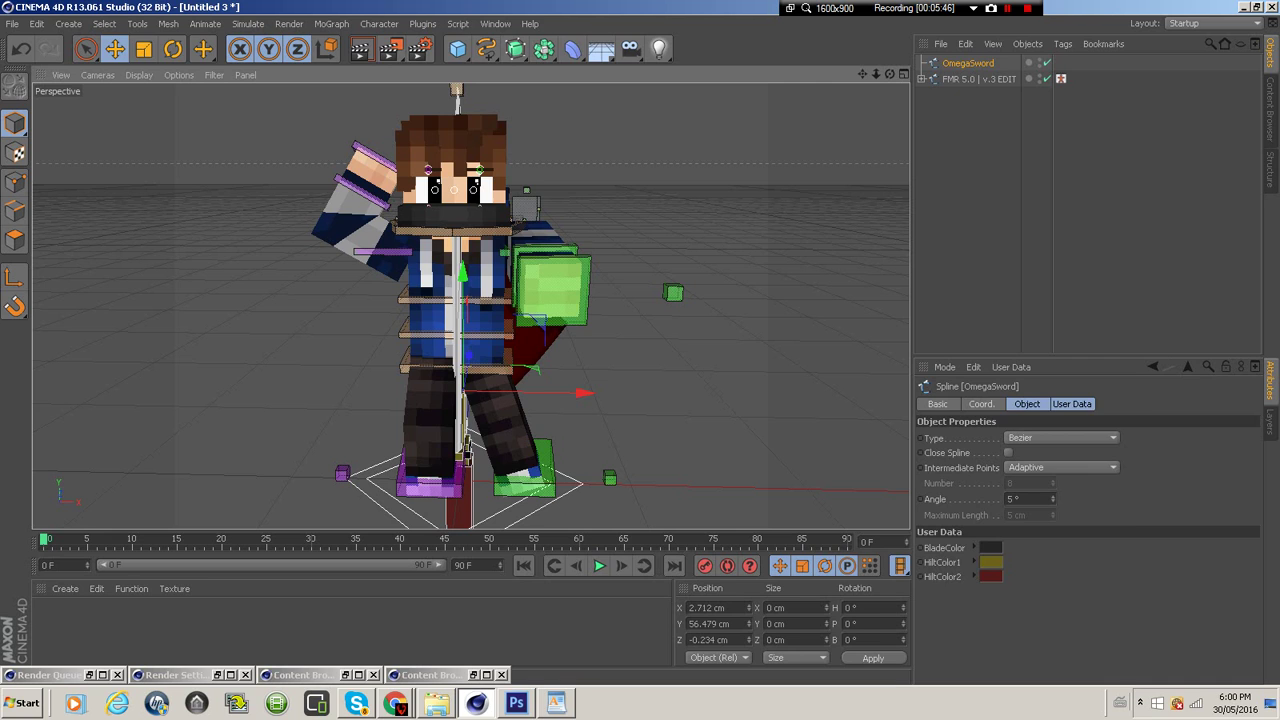
Scale down the OmegaSword and move it near the left arm, to about X 55, Y 154.8, Z -4.8 cm
key("t")
left_click_drag(587, 393, 533, 392)
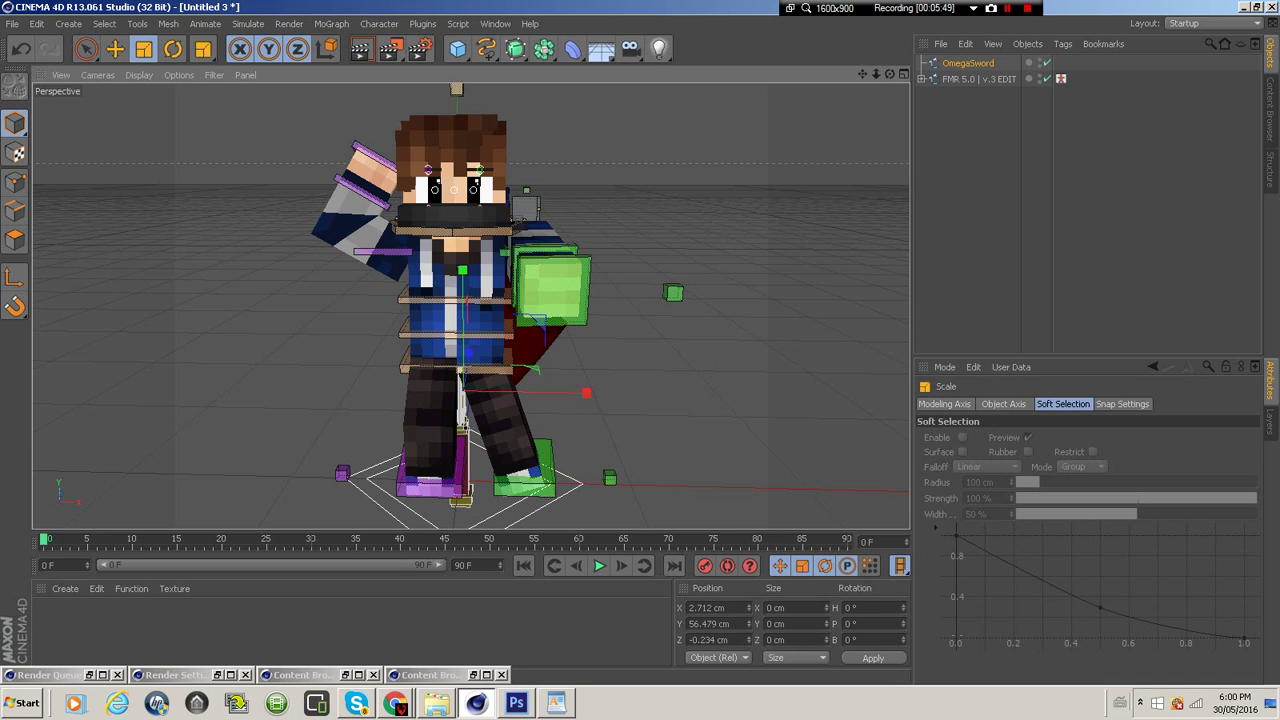
key("e")
left_click_drag(586, 393, 679, 394)
left_click_drag(560, 275, 565, 94)
mouse_move(552, 206)
left_mouse_down()
mouse_move(600, 248)
mouse_move(553, 208)
left_mouse_up()
key("t")
left_click_drag(625, 255, 570, 262)
key("e")
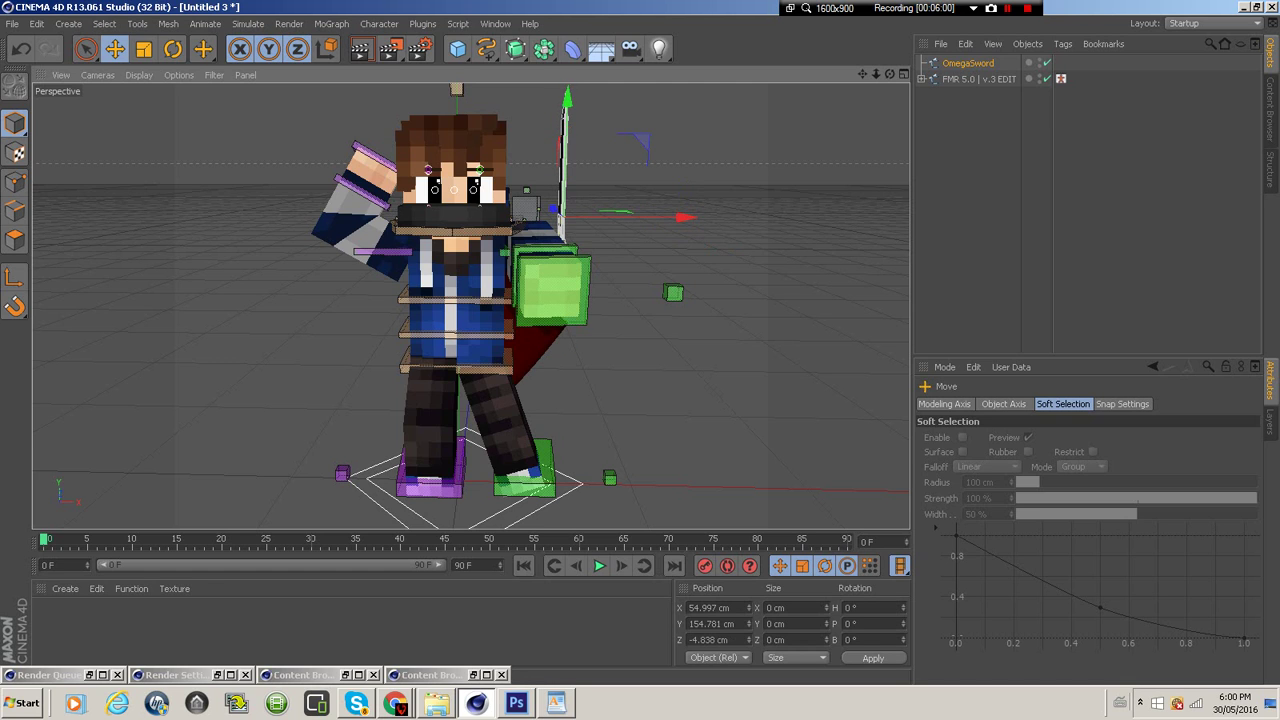
Rotate the OmegaSword to a pitch of about 90.6° and move it to the left hand at about X 42.9, Y 130.2, Z -83 cm
left_click_drag(553, 208, 545, 254)
key("r")
key("e")
mouse_move(556, 298)
left_mouse_down()
mouse_move(541, 275)
mouse_move(547, 284)
left_mouse_up()
left_click_drag(555, 205, 555, 217)
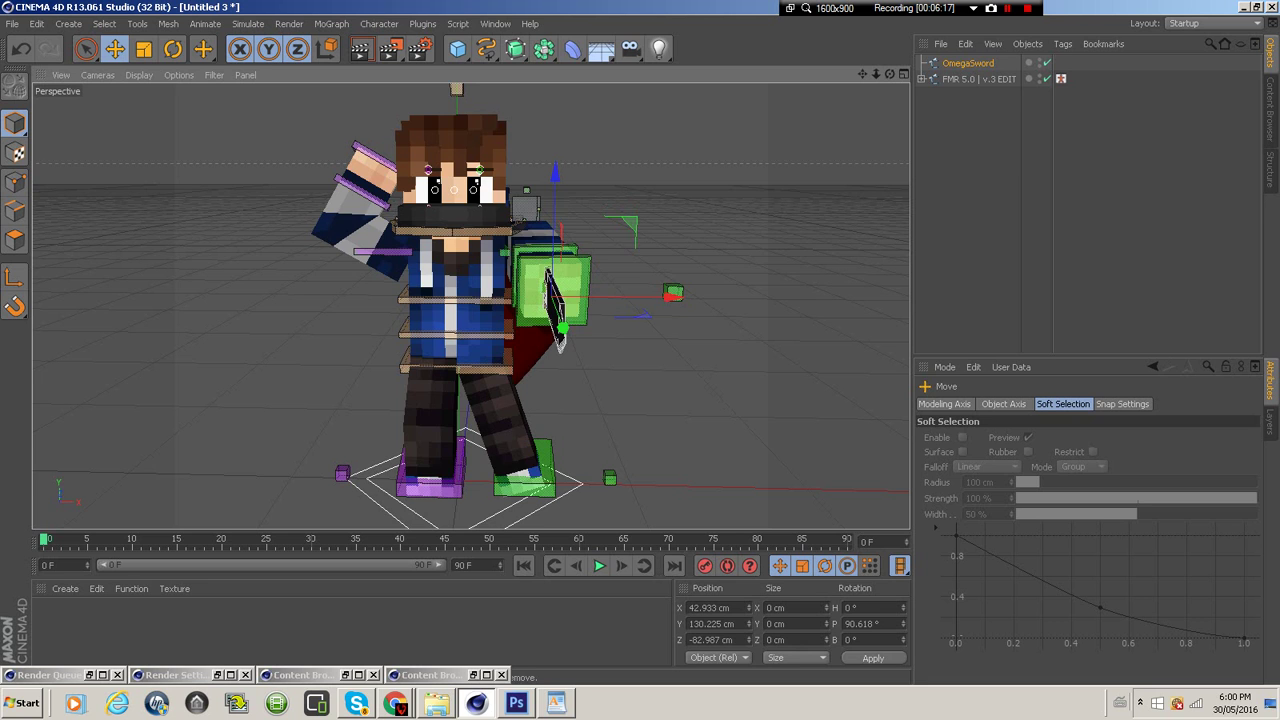
Fine-tune the sword in the hand to about X 46.9, Y 128.9, Z -82.9 cm with a pitch of about 95.3°
left_click_drag(890, 74, 755, 76)
left_click_drag(447, 315, 455, 316)
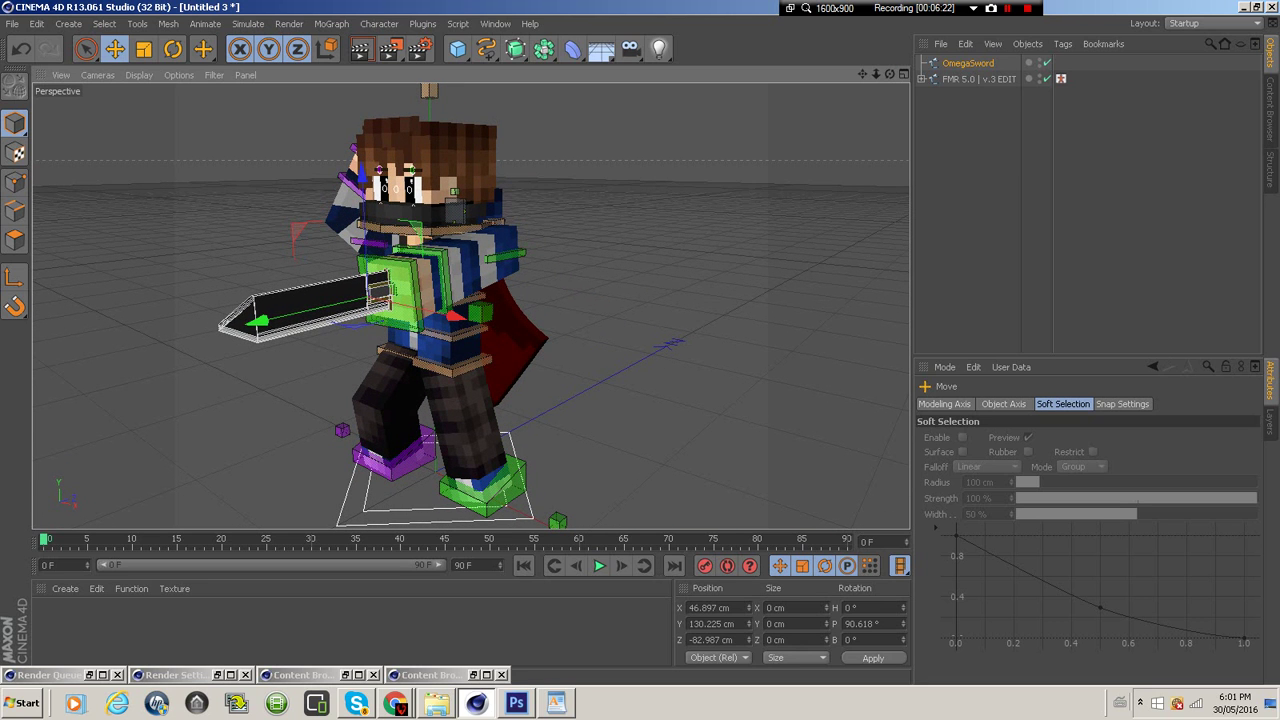
key("r")
mouse_move(309, 273)
left_mouse_down()
mouse_move(306, 294)
mouse_move(307, 282)
left_mouse_up()
key("e")
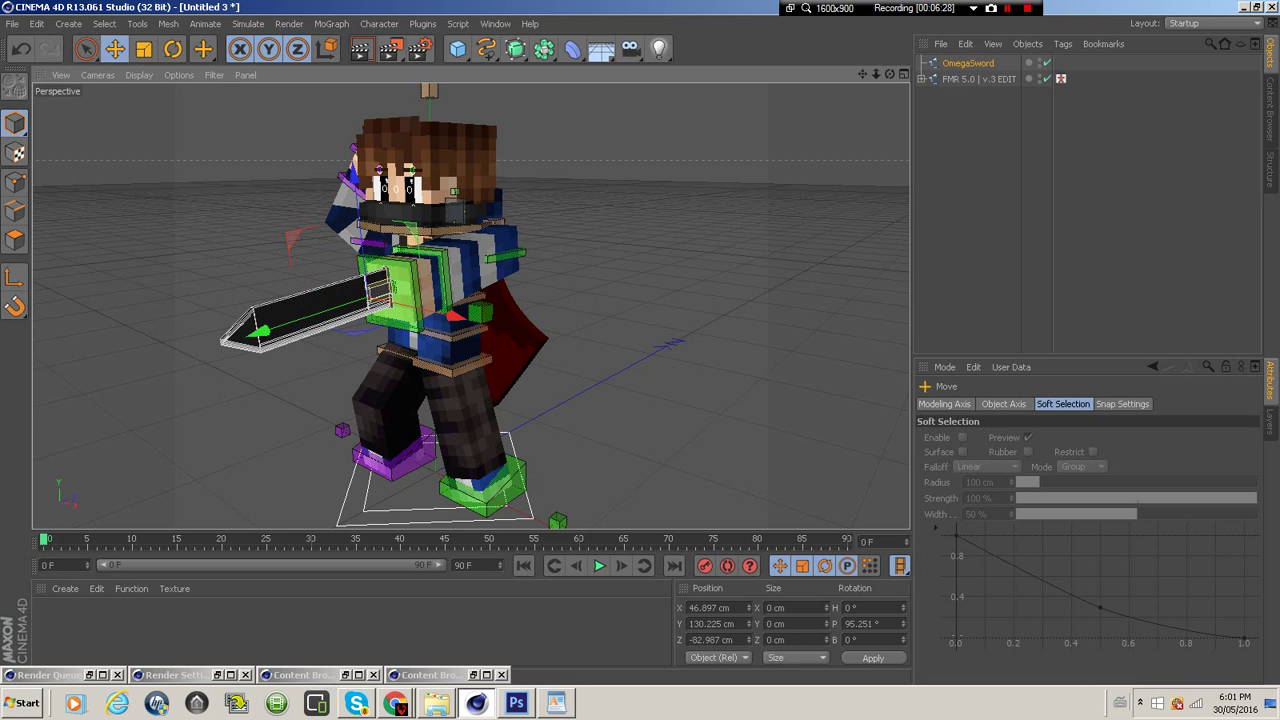
left_click_drag(354, 178, 487, 139)
In the render settings, set the saved image format to PNG and enable the alpha channel
left_click_drag(862, 74, 831, 123)
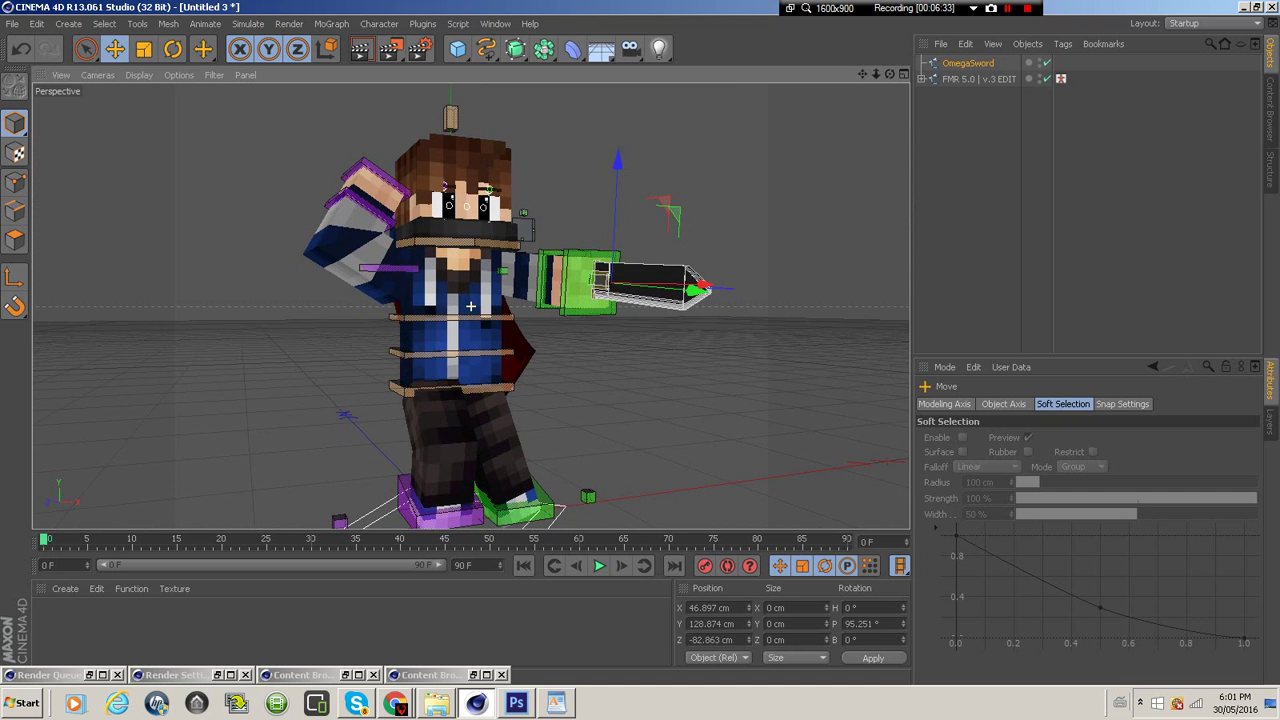
left_click_drag(890, 74, 906, 124)
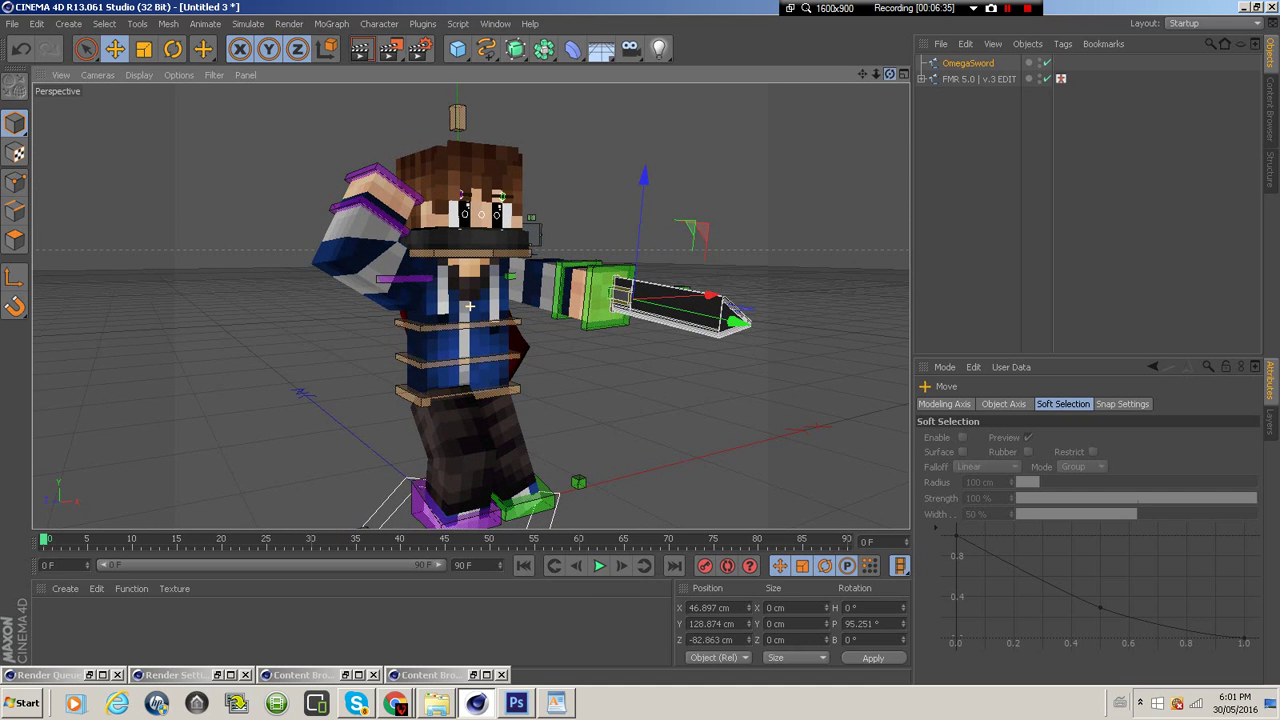
mouse_move(862, 74)
left_mouse_down()
mouse_move(868, 87)
mouse_move(835, 69)
mouse_move(891, 81)
mouse_move(861, 71)
left_mouse_up()
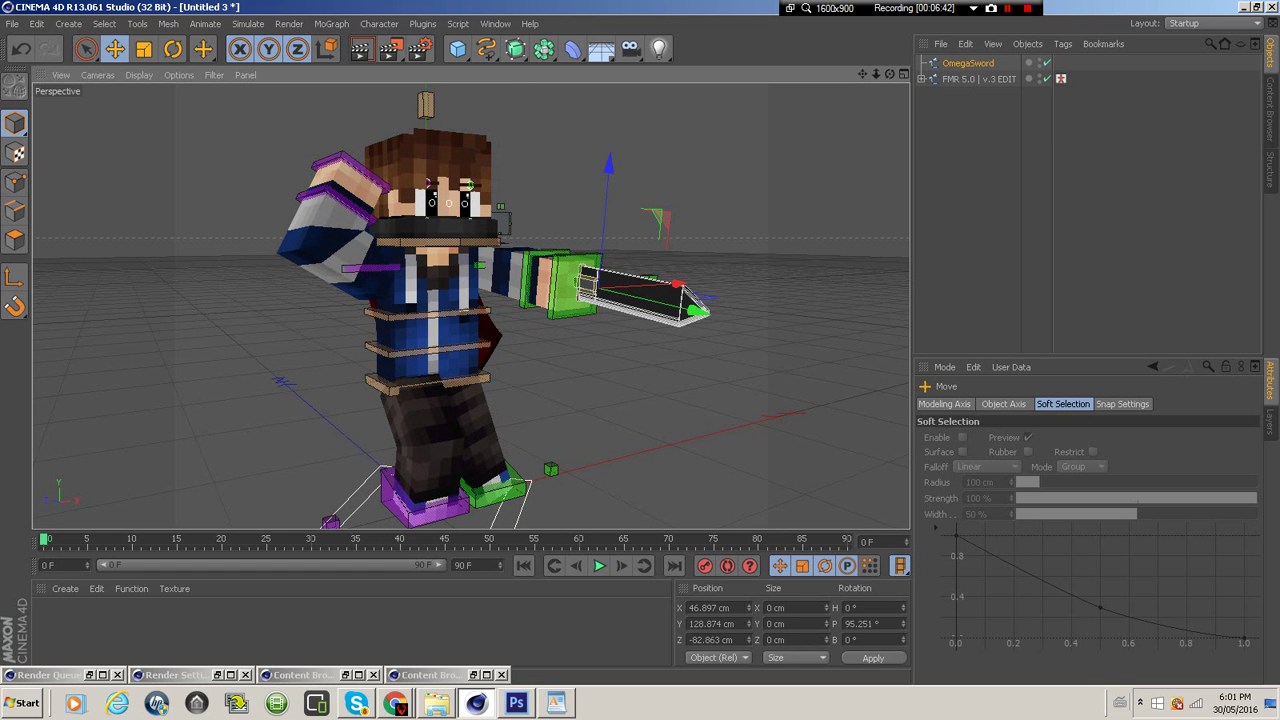
left_click(289, 23)
left_click(320, 197)
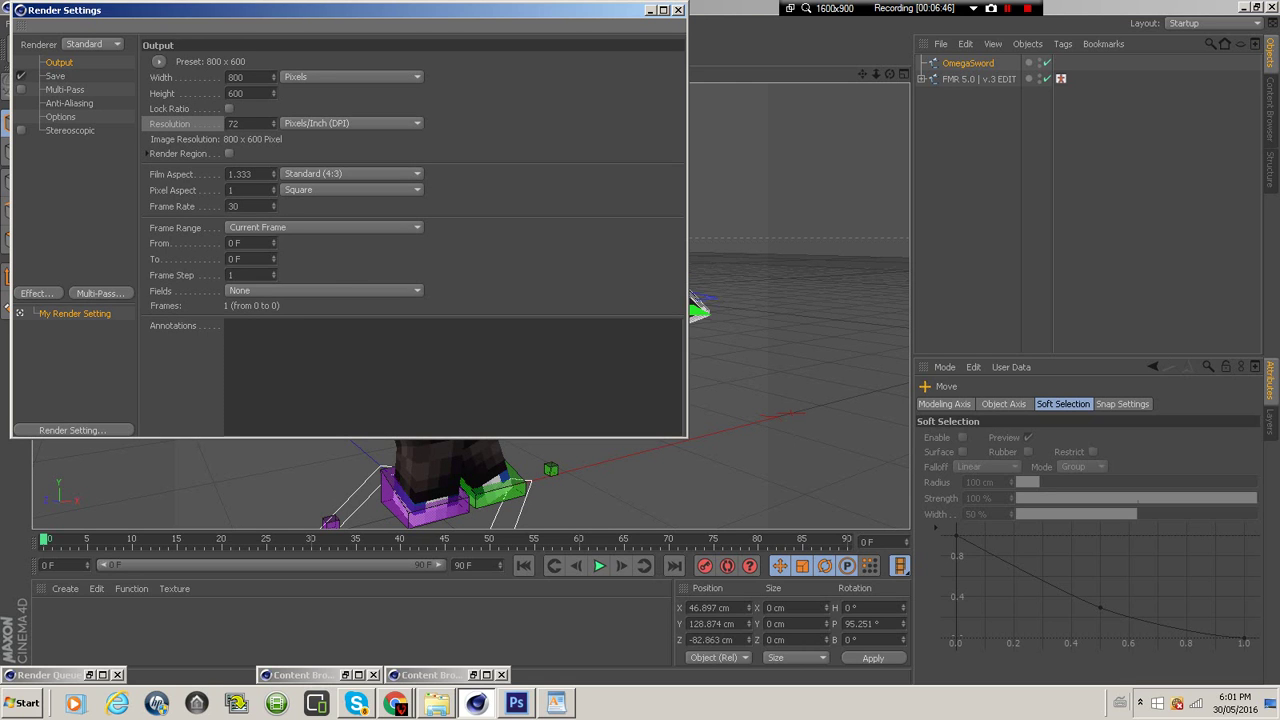
left_click(55, 76)
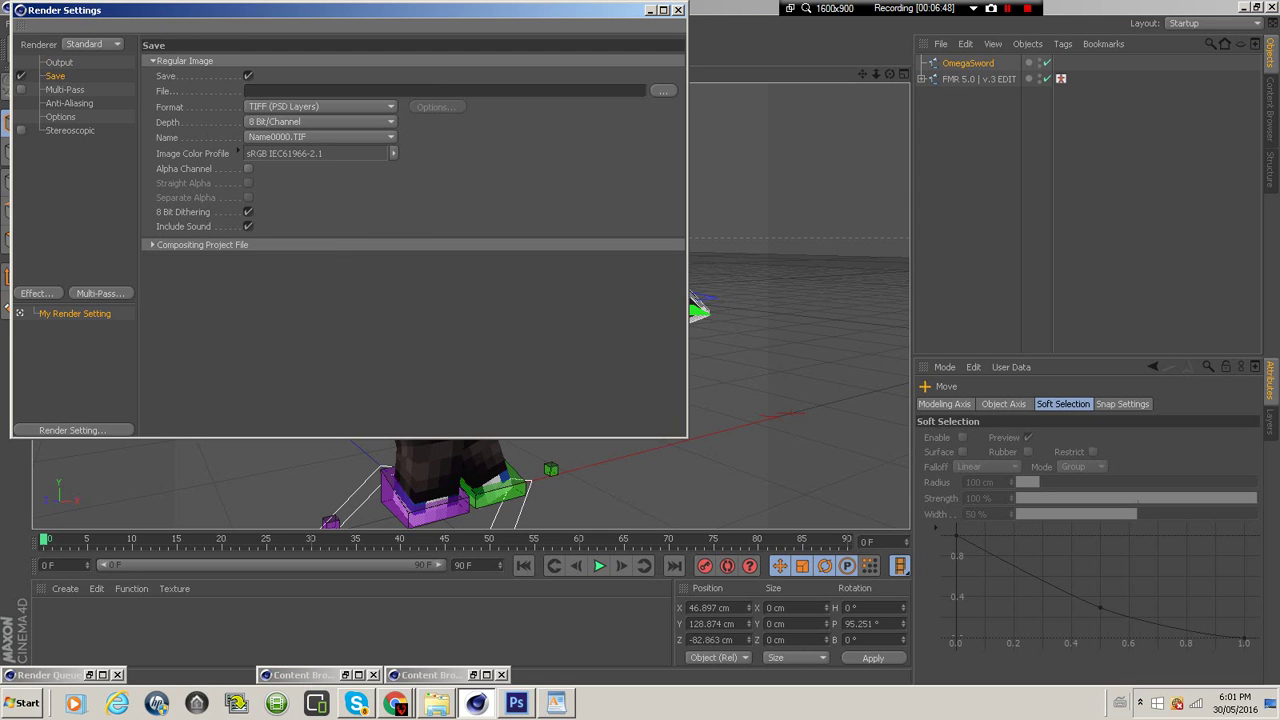
left_click(320, 107)
left_click(320, 267)
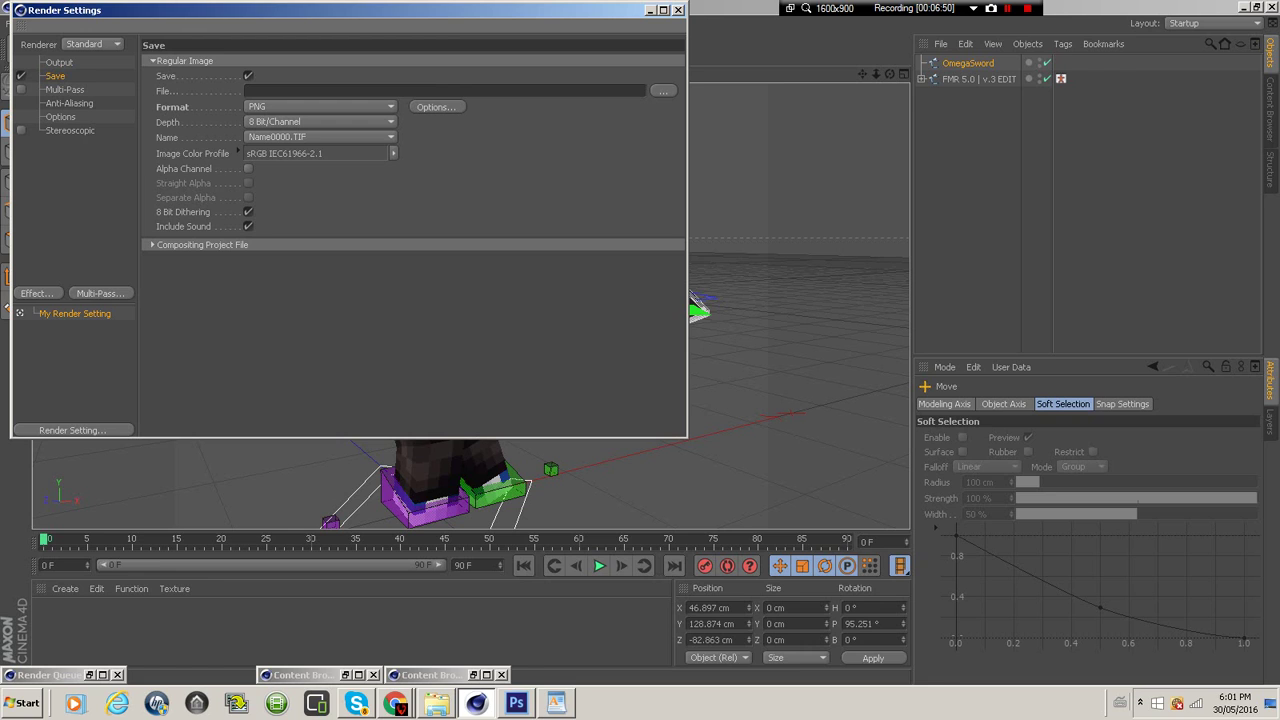
left_click(248, 169)
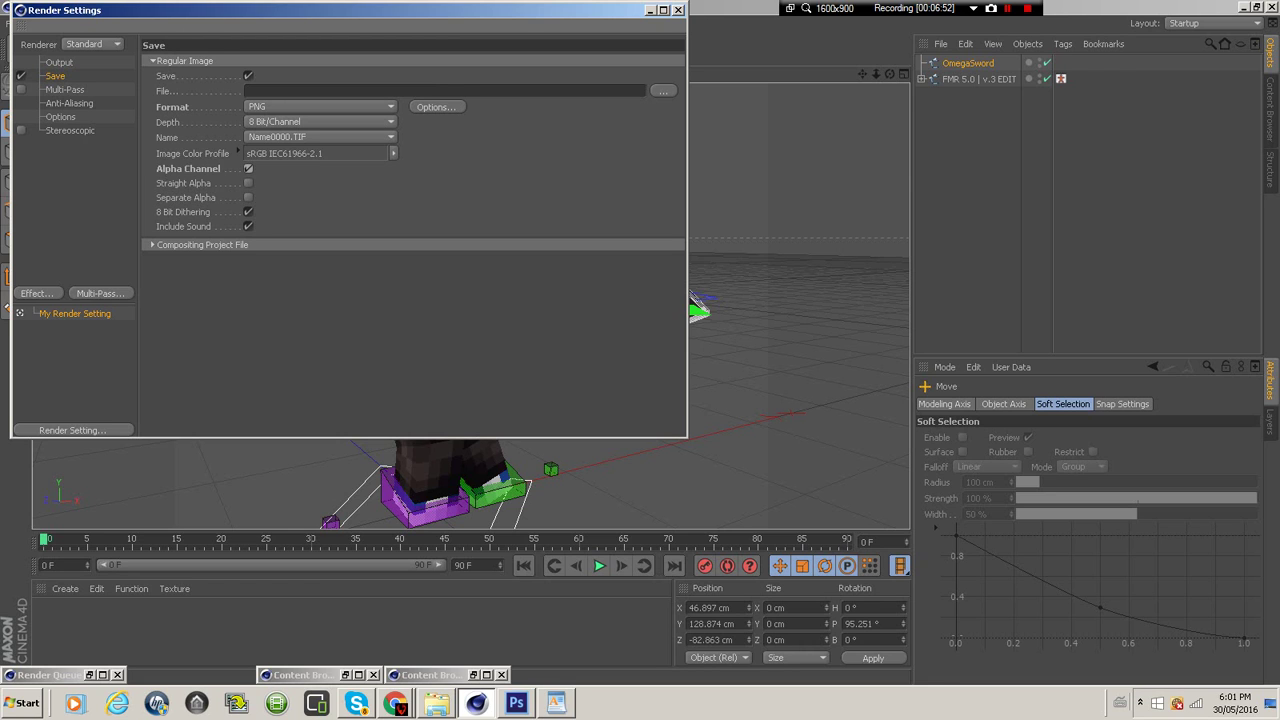
Set the render's anti-aliasing to Best with a minimum level of 8x8
left_click(65, 90)
left_click(69, 103)
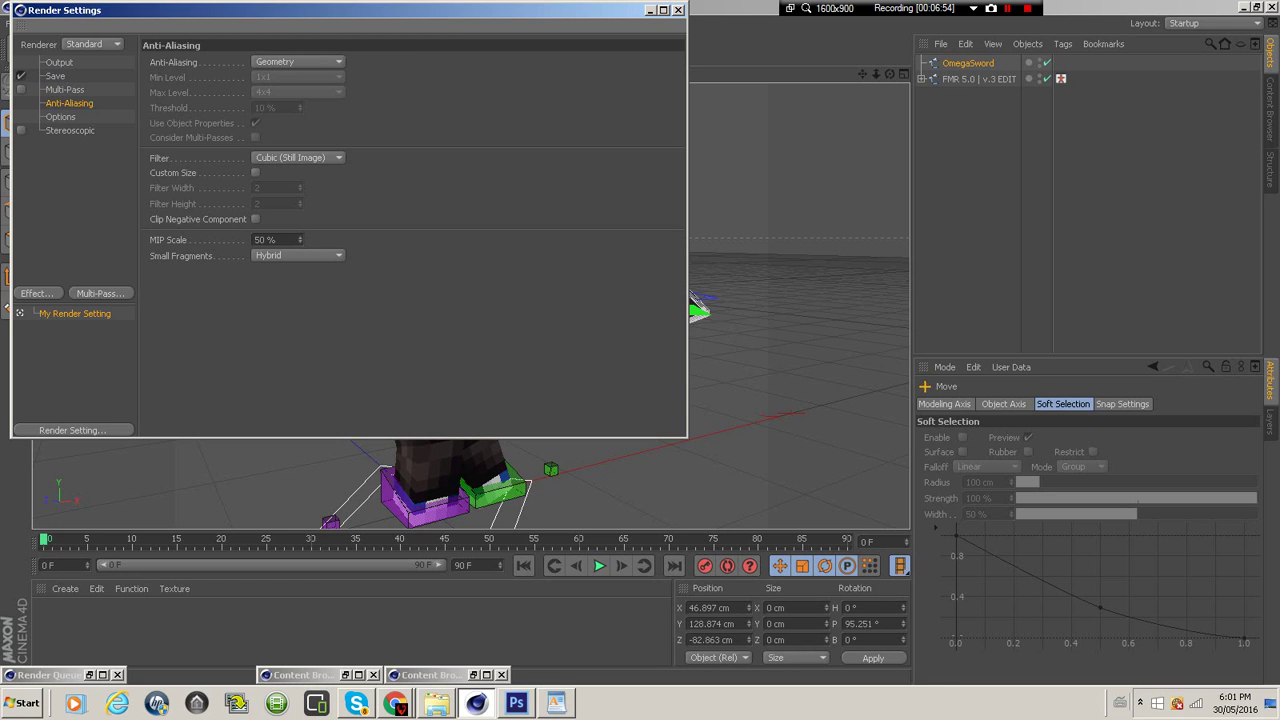
left_click(298, 62)
left_click(285, 109)
left_click(298, 77)
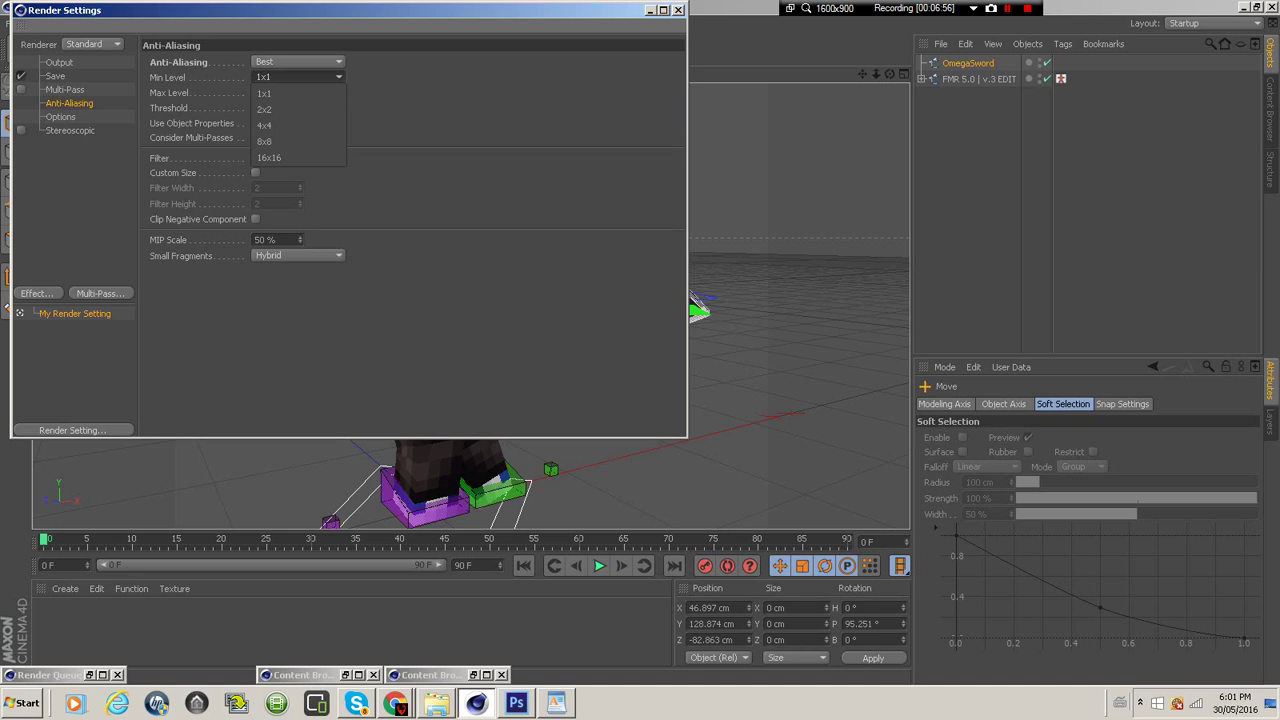
left_click(265, 141)
Review the remaining render options and save the configuration as a preset named My Render Setting
left_click(60, 117)
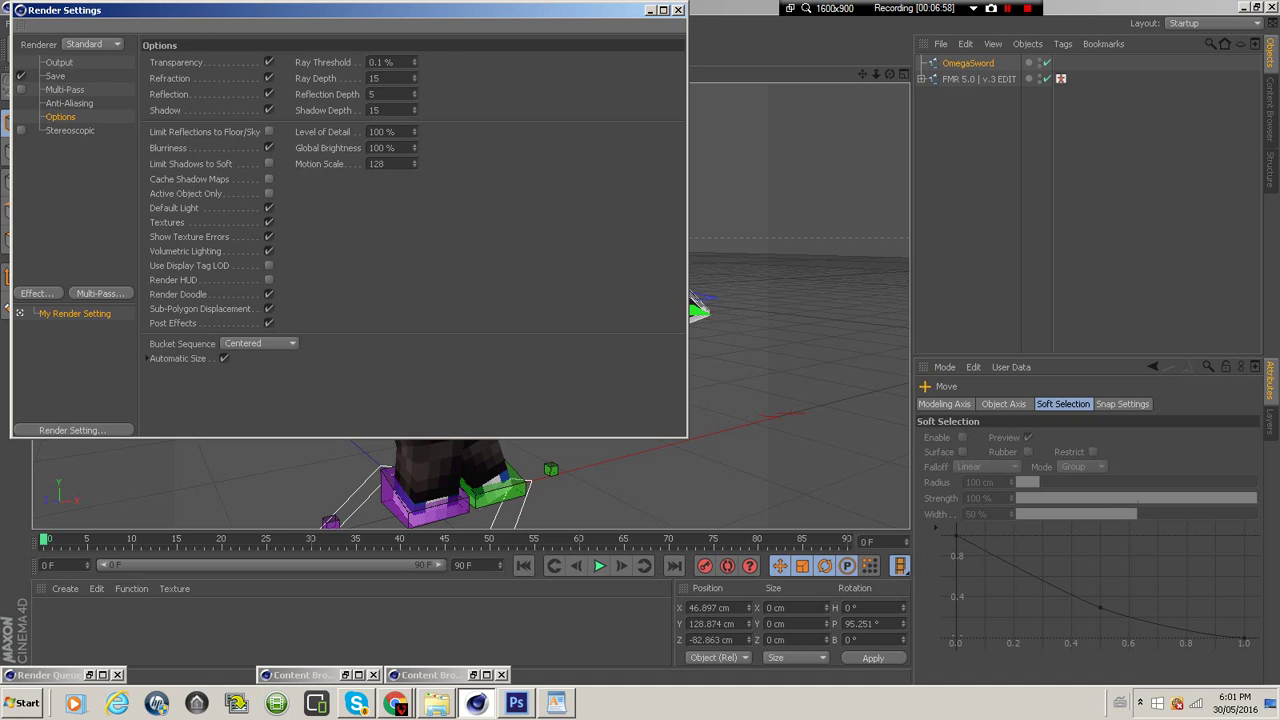
left_click(70, 131)
left_click(73, 430)
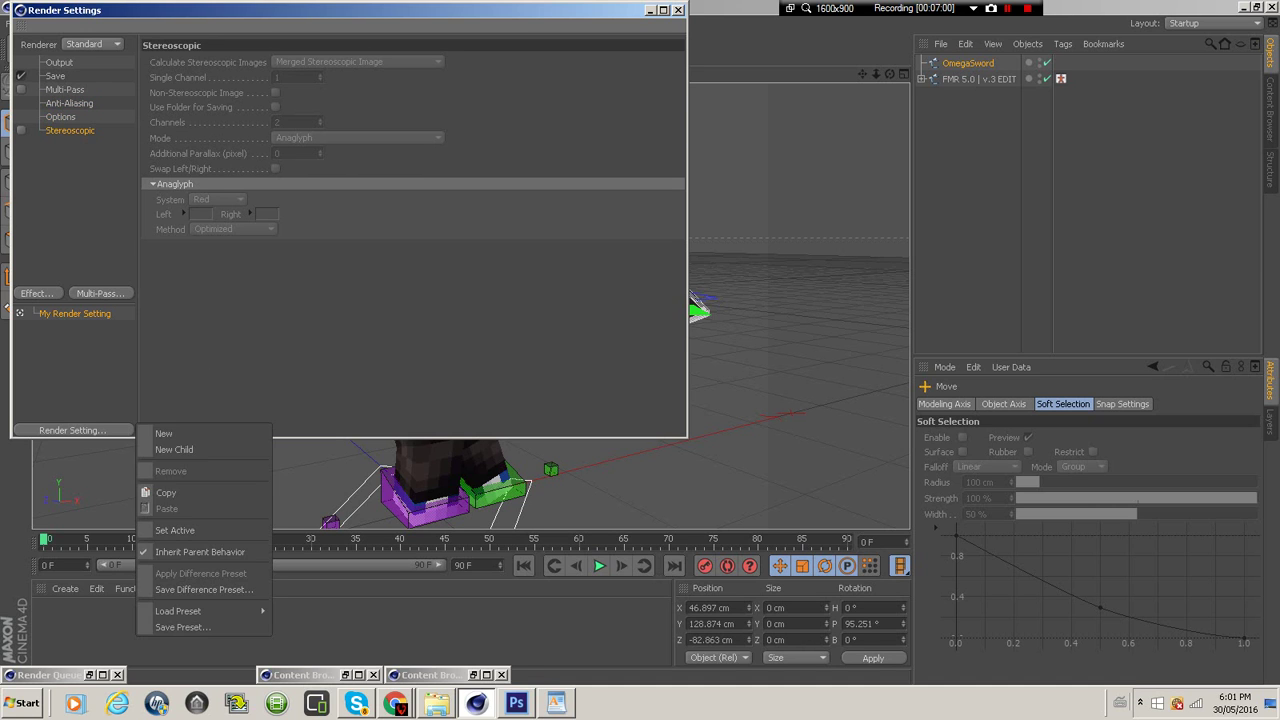
left_click(183, 627)
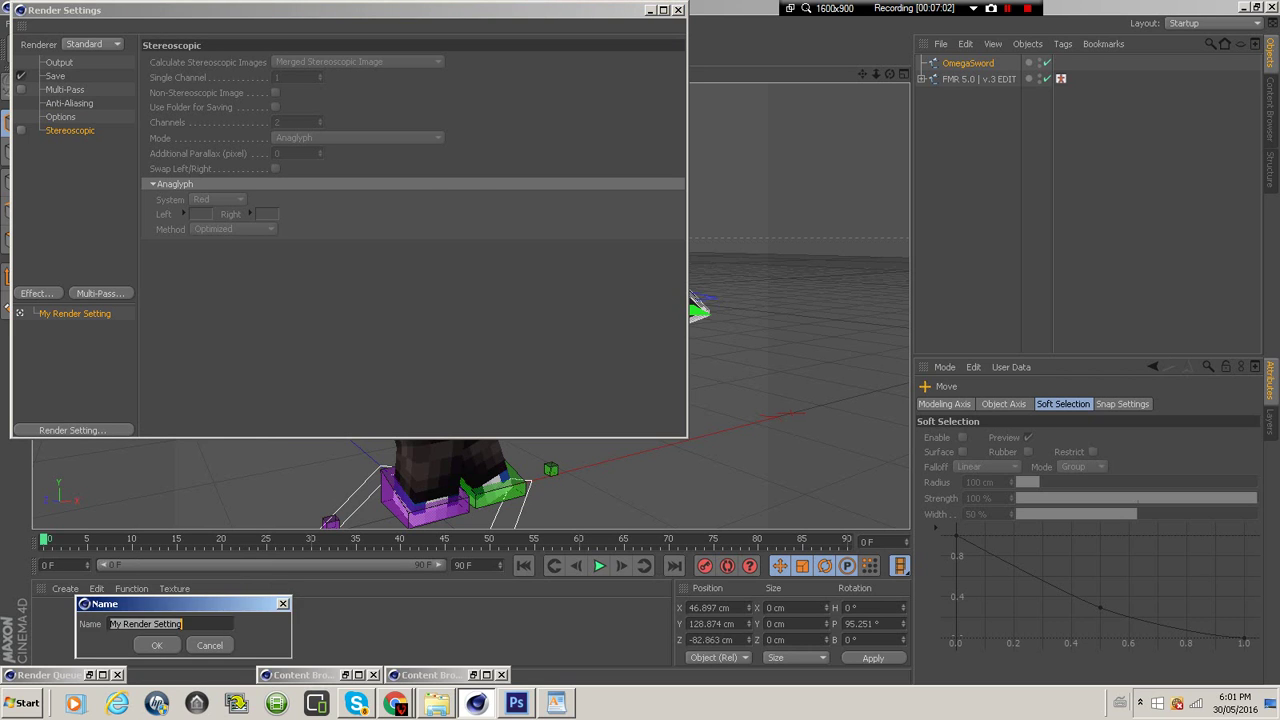
key("Return")
left_click(651, 10)
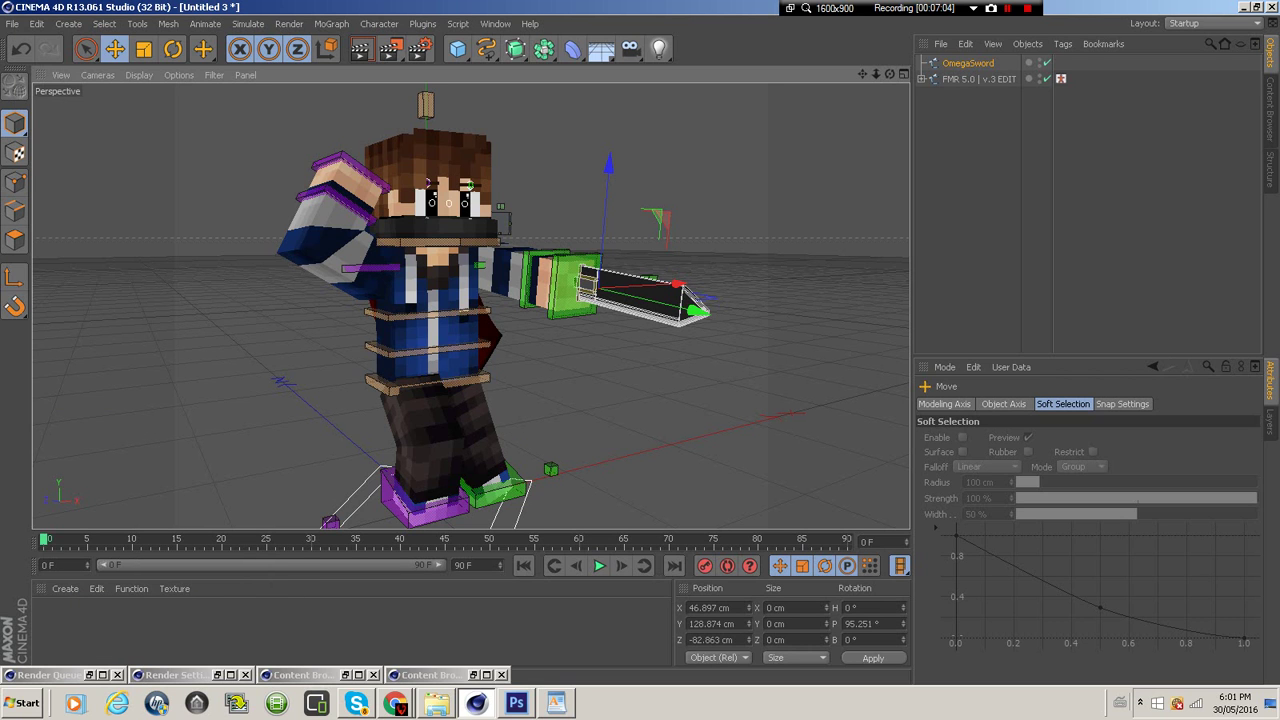
Add the scene to the render queue, saving the project as asdasdasdasdasdasdsdasdasdasdasd
left_click(289, 24)
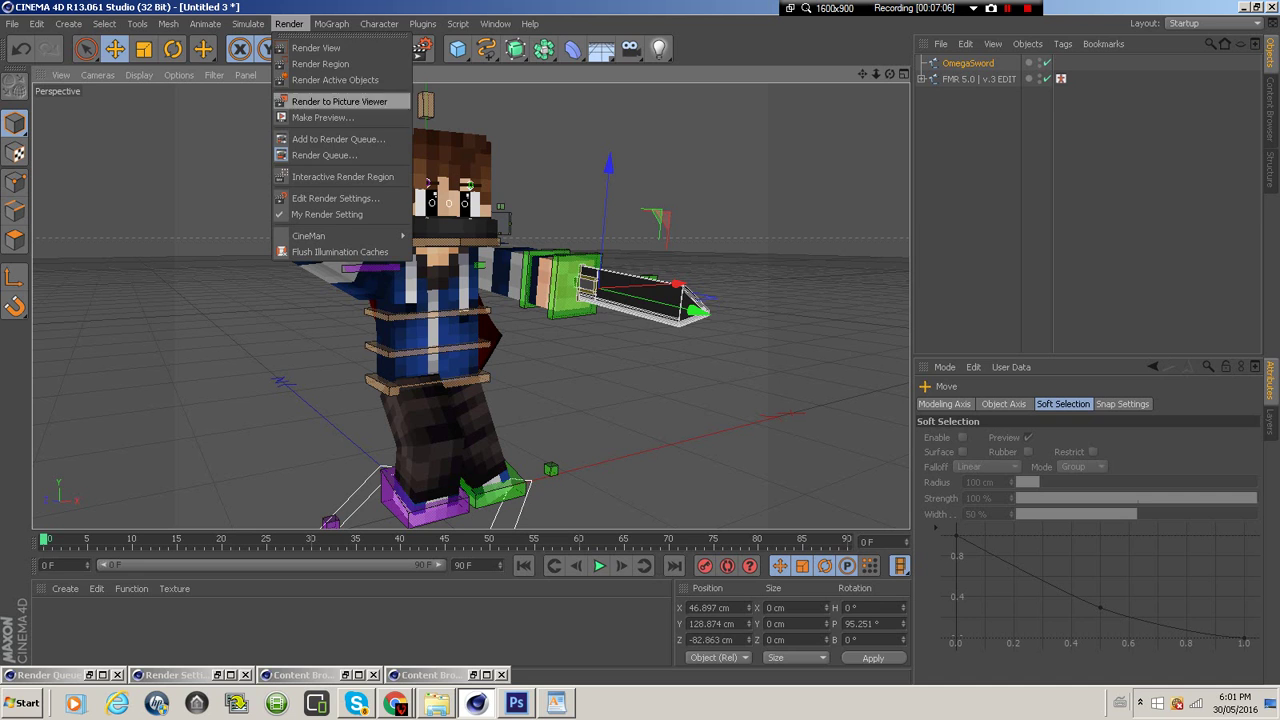
left_click(338, 139)
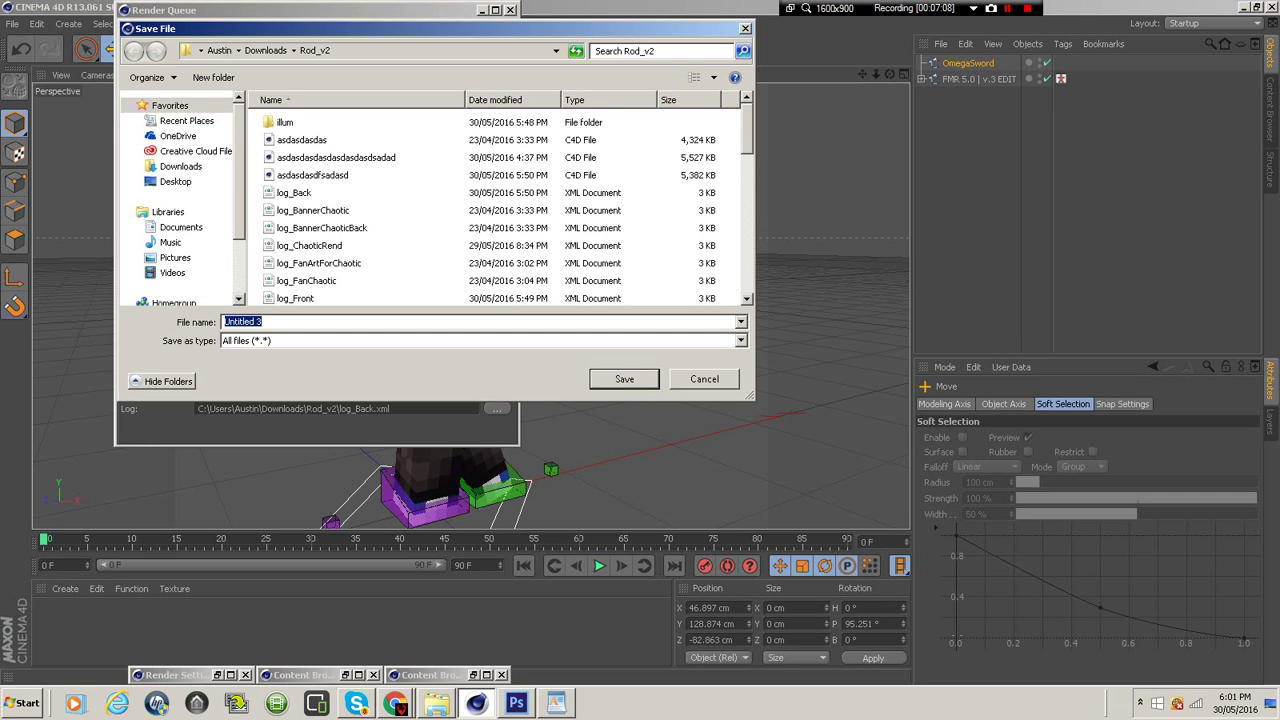
type("asdasdasdasdasdasdsdasdasdasdasd")
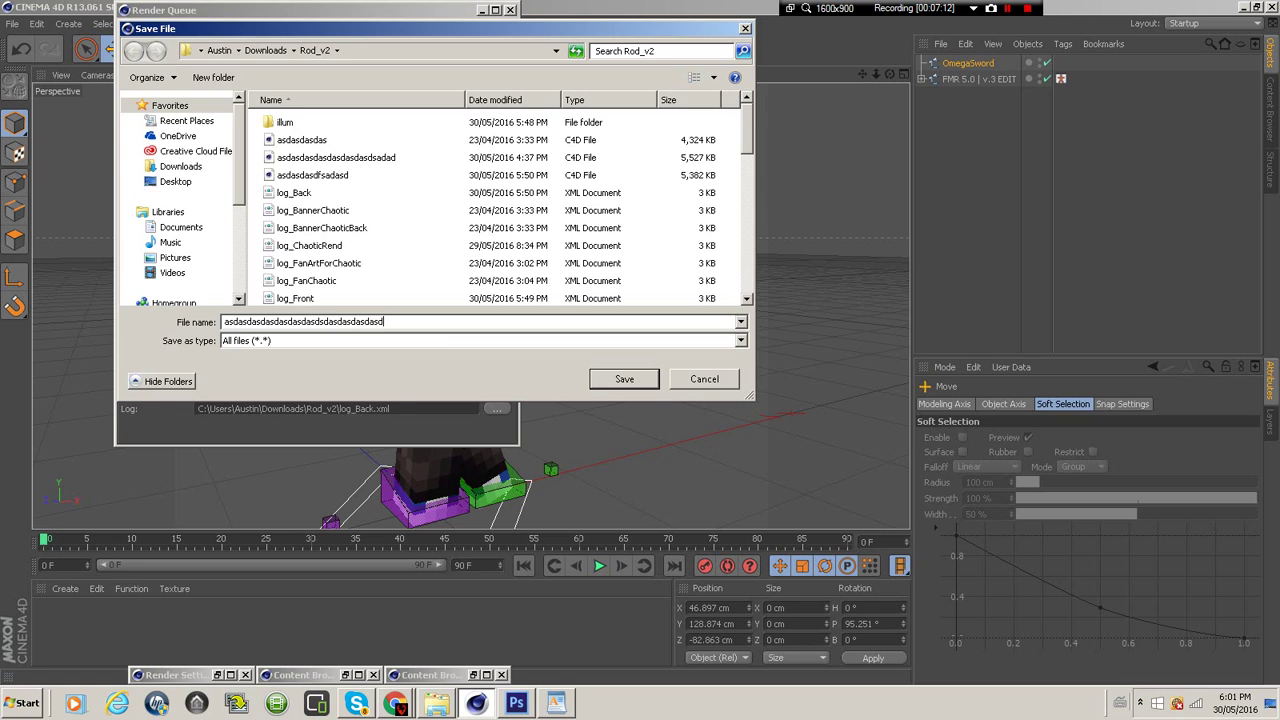
key("Return")
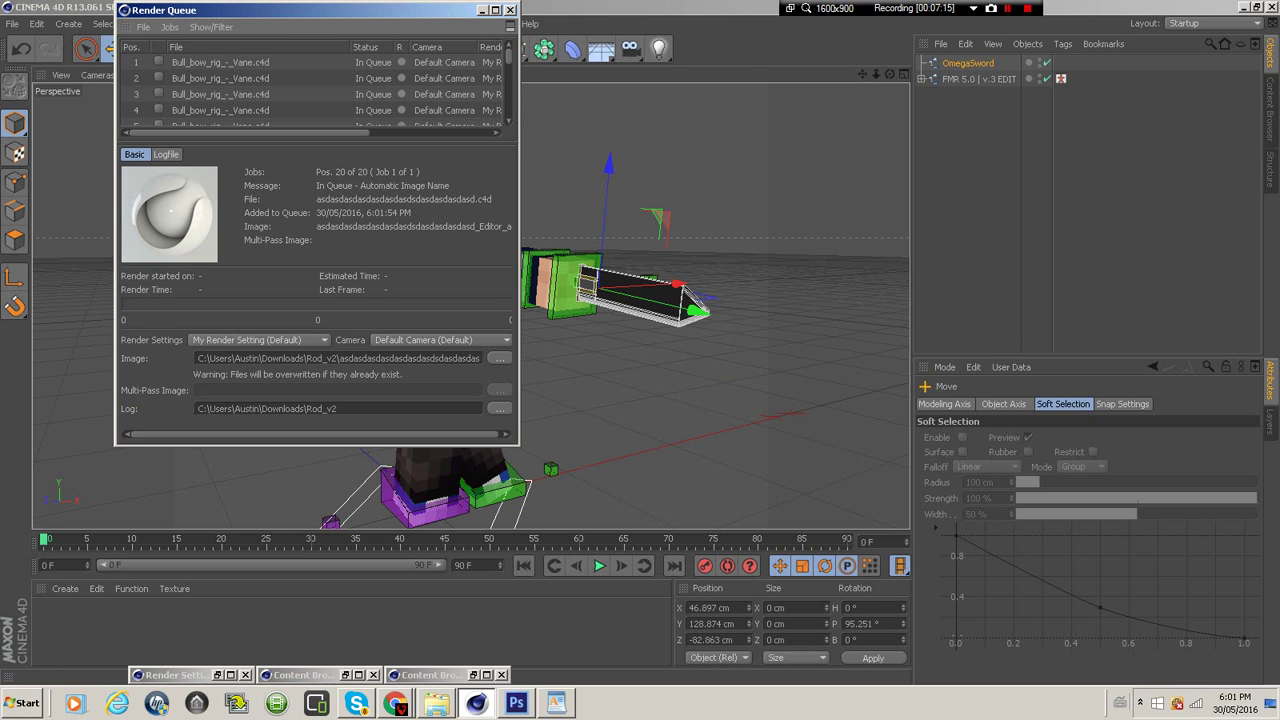
Trim the queued job's image output path down to the Downloads folder
left_click_drag(476, 358, 313, 358)
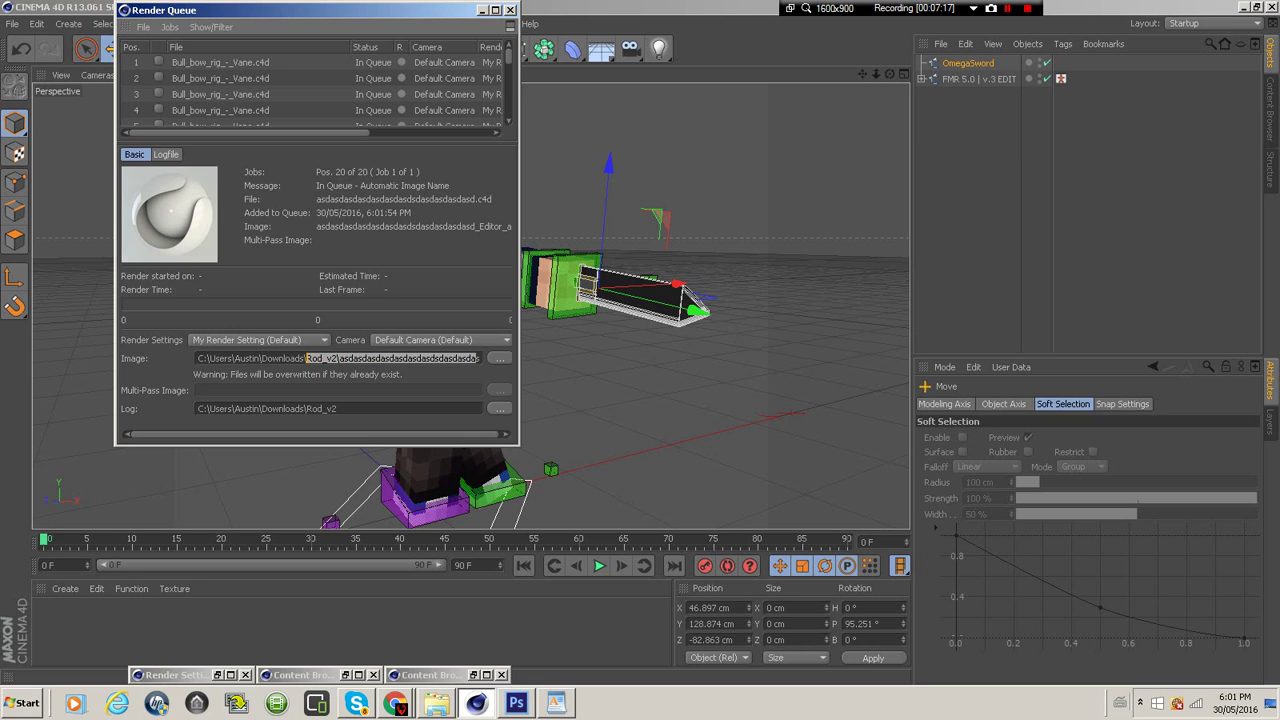
key("BackSpace")
left_click_drag(370, 358, 311, 358)
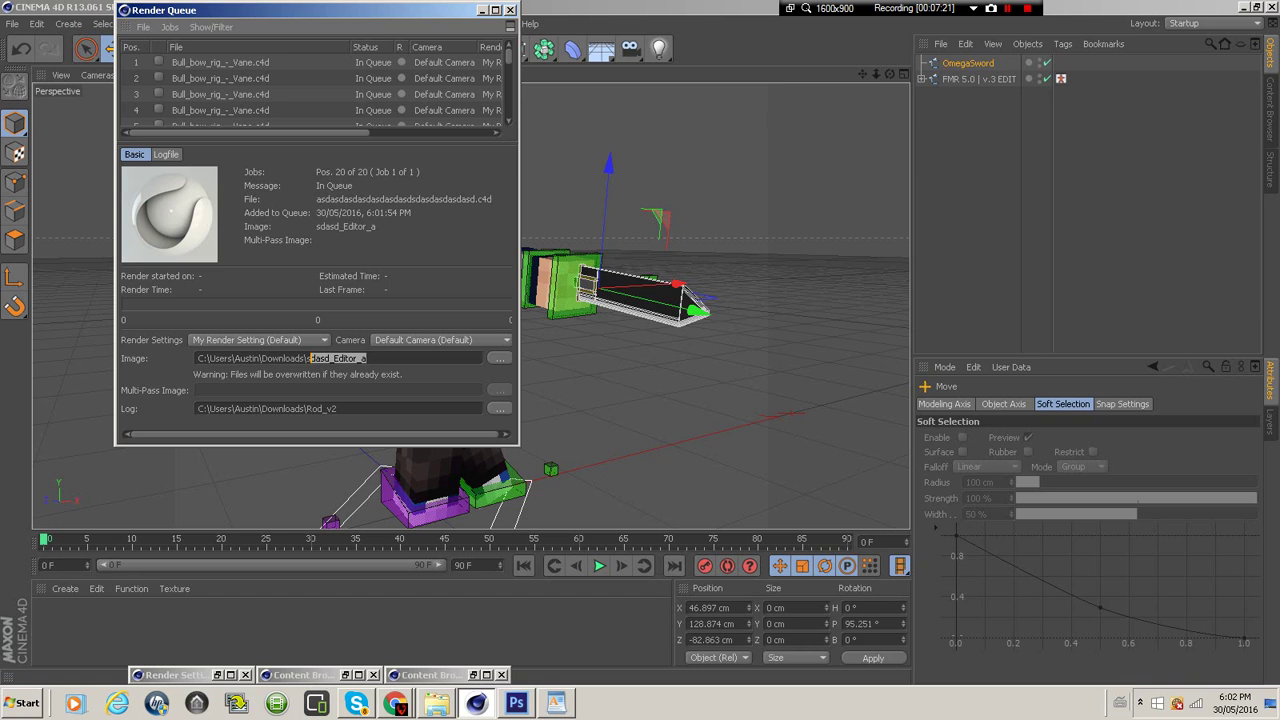
key("BackSpace")
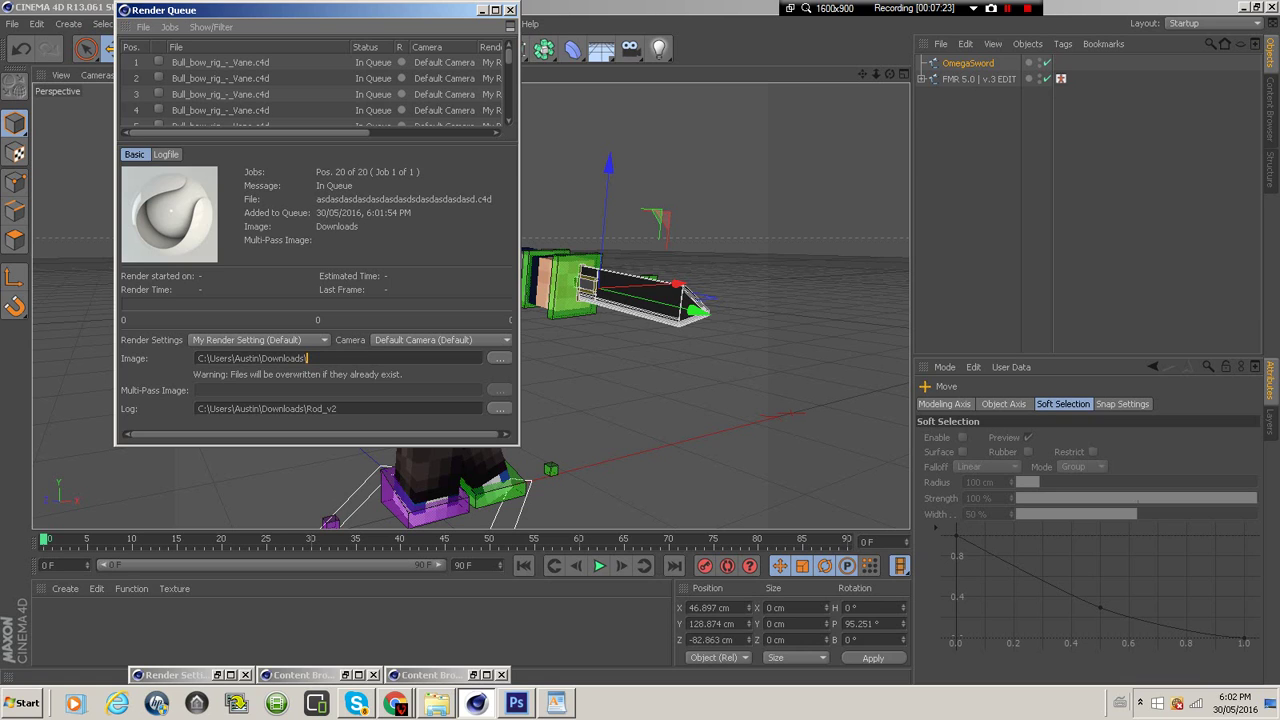
Shift the OmegaSword in the hand to about X 43, Y 127.8, Z -82.8 cm
left_click_drag(679, 284, 672, 284)
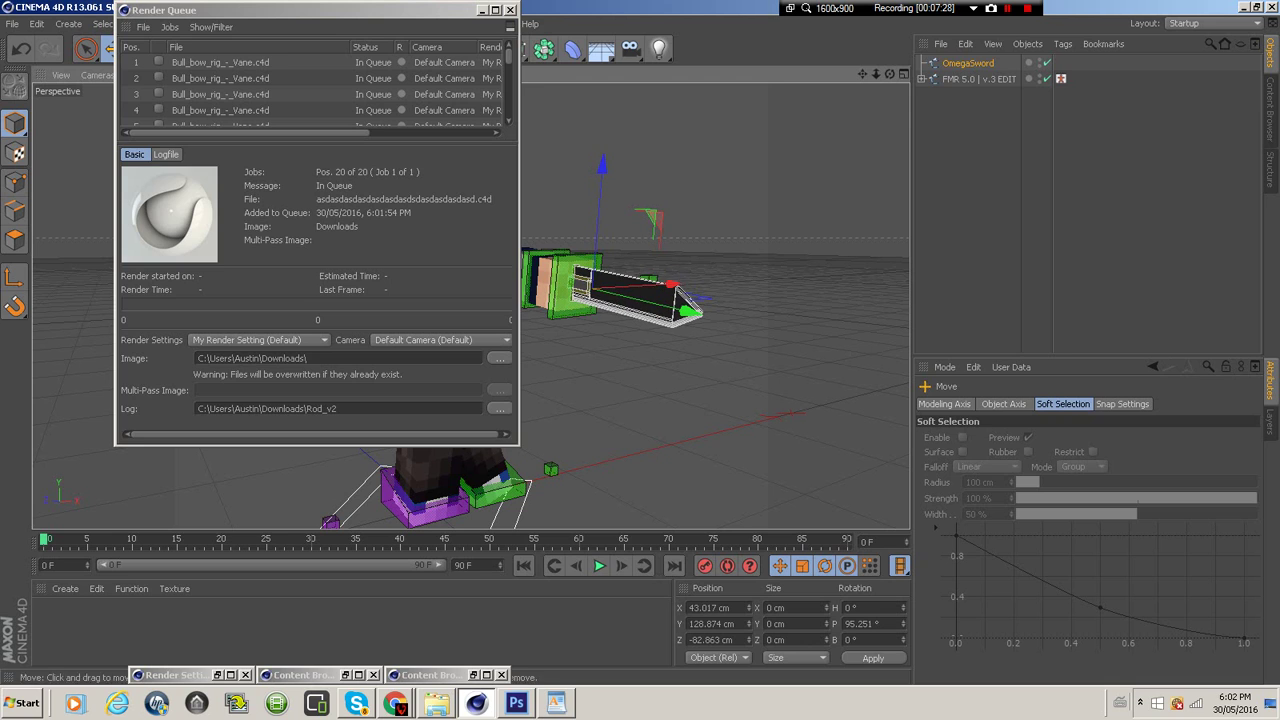
left_click_drag(602, 166, 602, 169)
Name the queued job's output image FrontSide in the Downloads folder and start rendering it
left_click(307, 358)
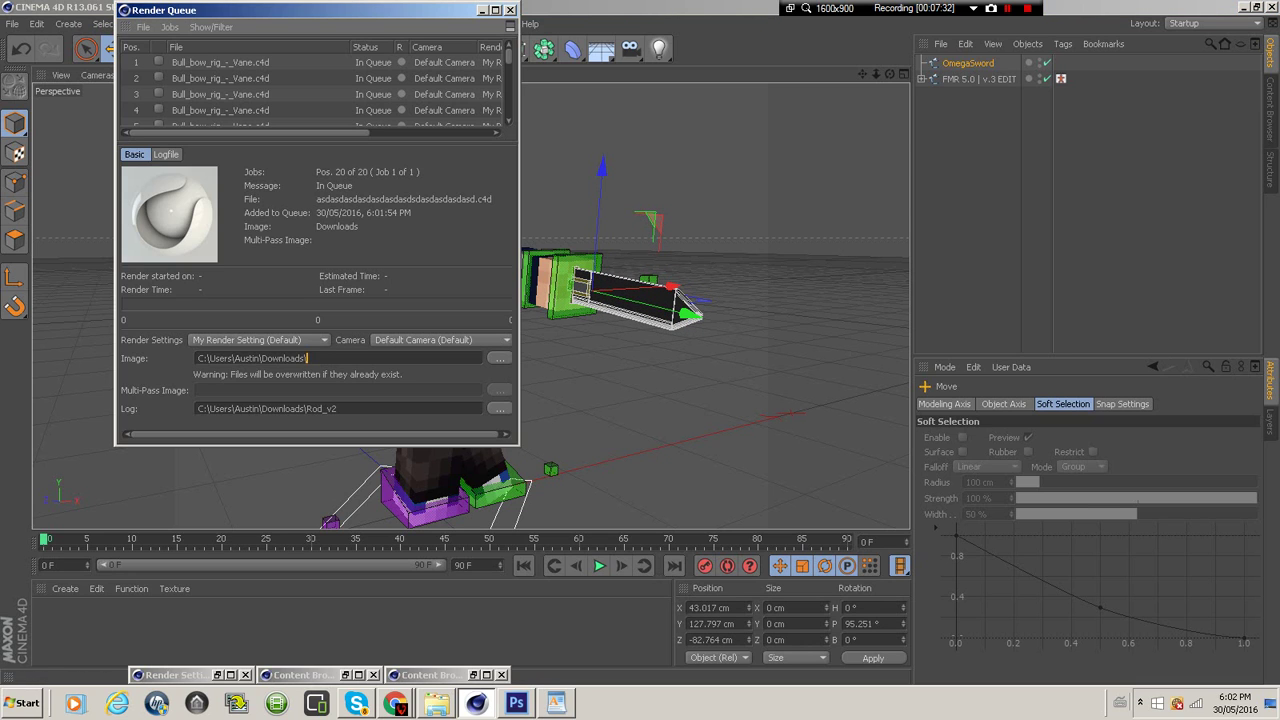
type("FrontSide_i1")
left_click(170, 27)
left_click(200, 40)
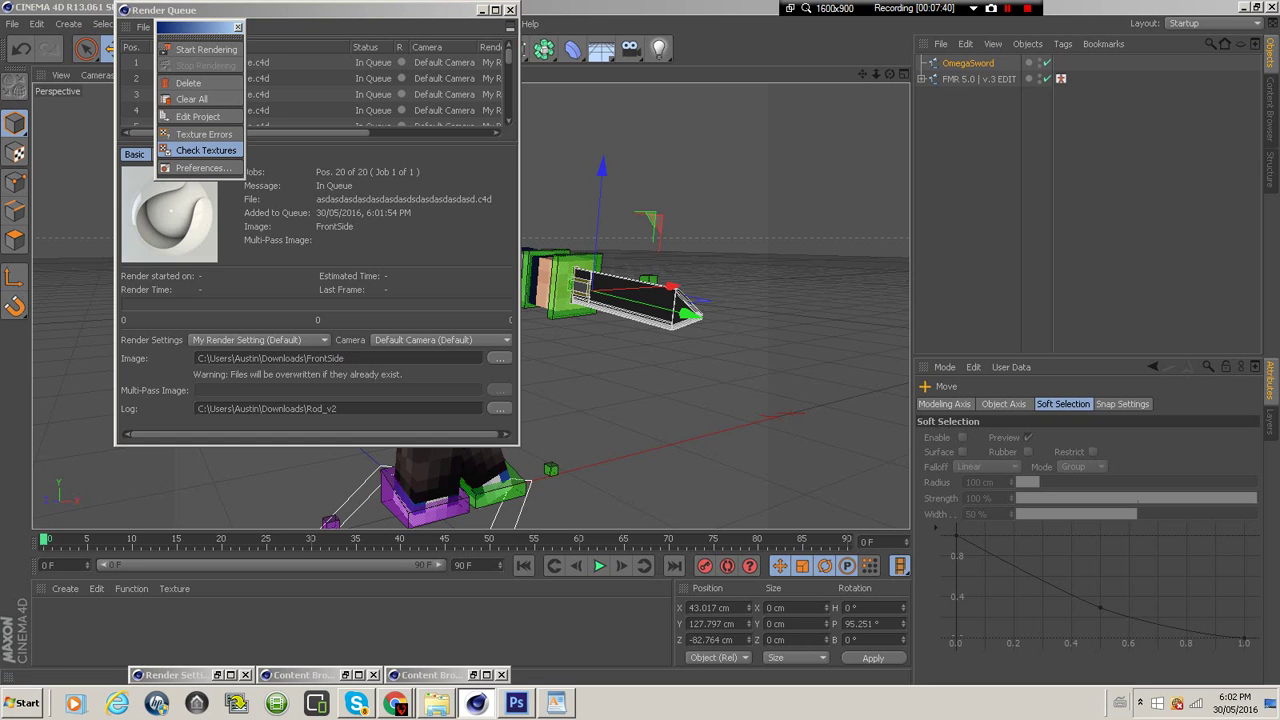
left_click(238, 27)
left_click(170, 27)
left_click(206, 50)
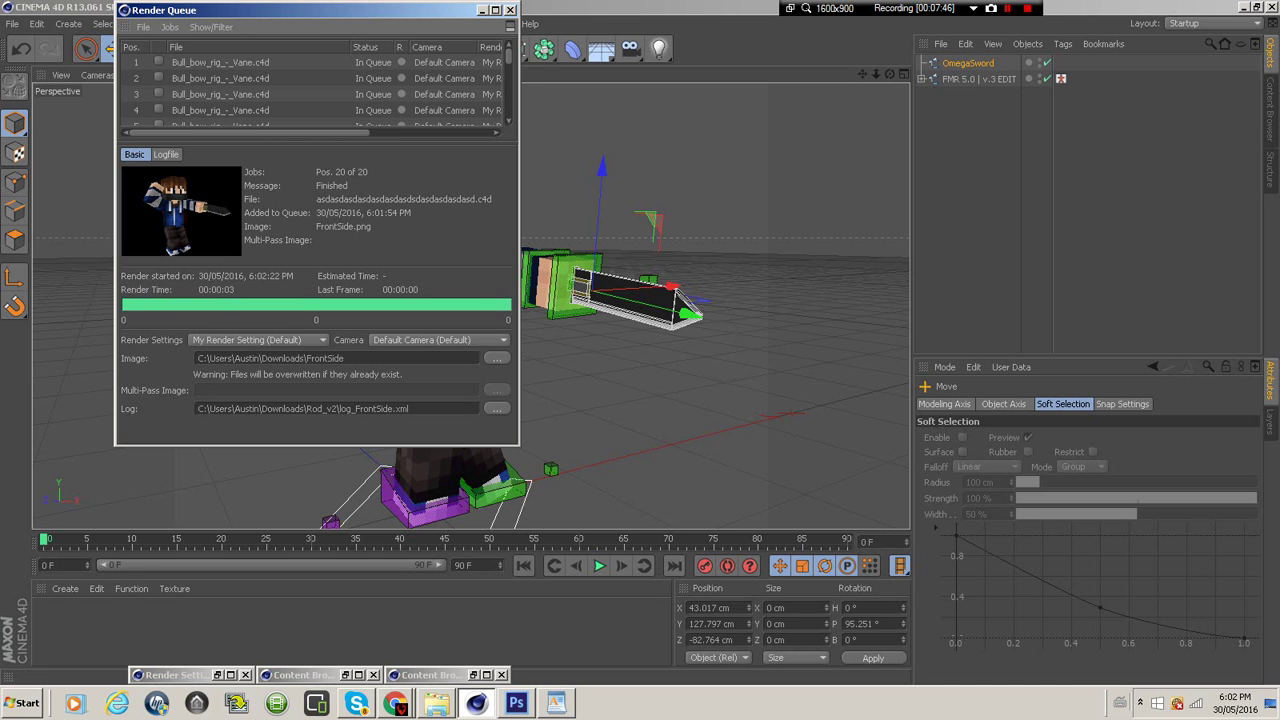
Frame the character from behind so the red cape and raised arm fill the perspective view
left_click(482, 10)
left_click_drag(889, 74, 458, 104)
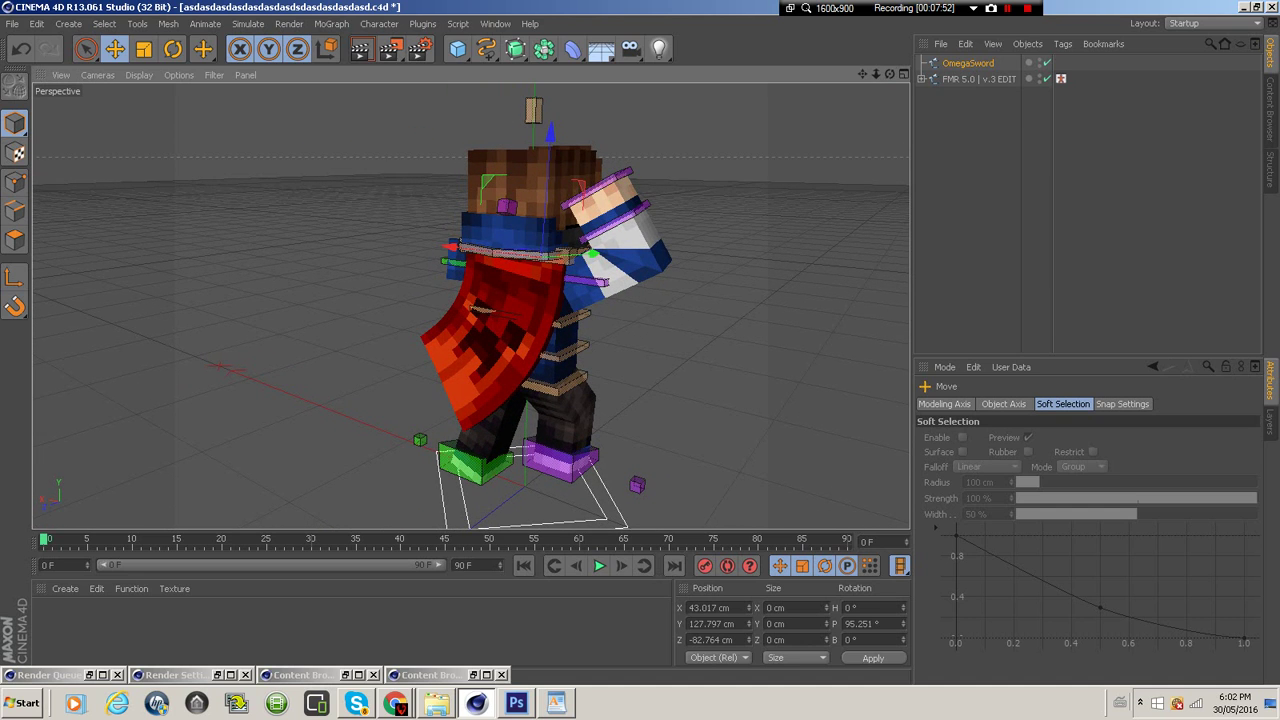
left_click_drag(863, 74, 799, 82)
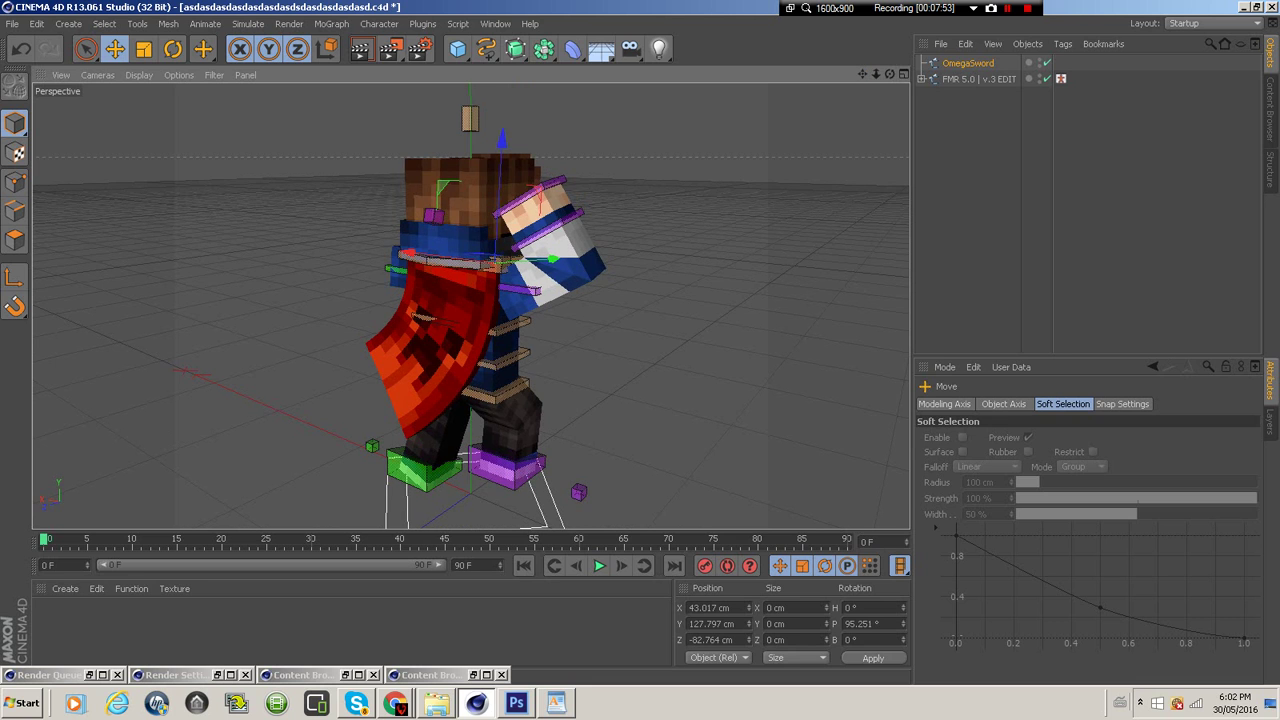
mouse_move(889, 74)
left_mouse_down()
mouse_move(907, 78)
mouse_move(890, 83)
left_mouse_up()
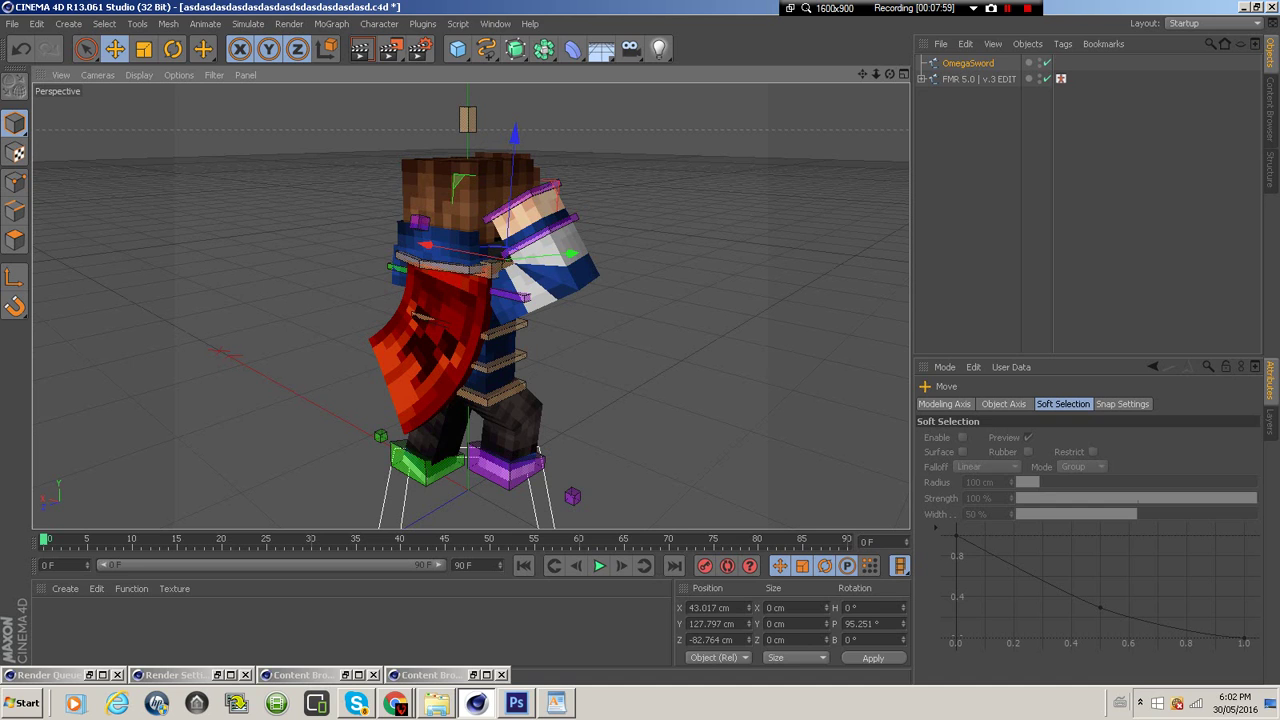
Save and queue the rear view, set its output image to BackSide in Downloads, and render it
left_click(289, 24)
left_click(336, 139)
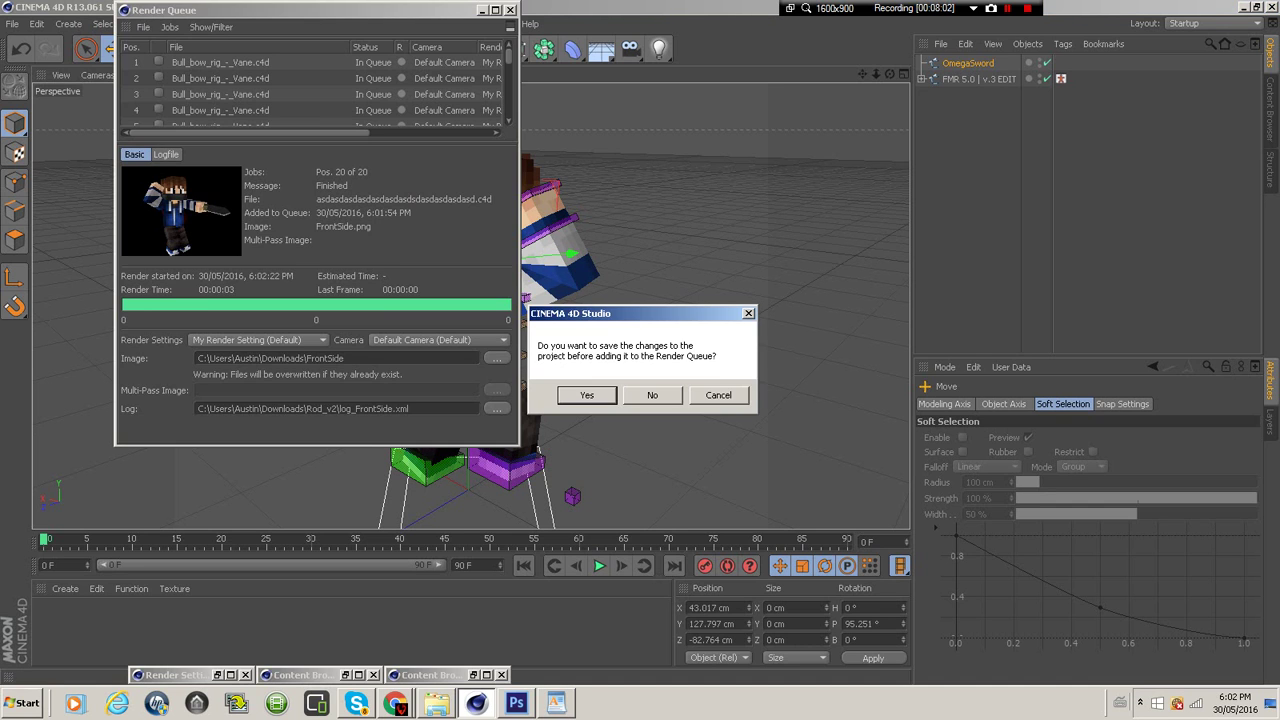
left_click(587, 395)
left_click_drag(472, 358, 306, 358)
key("BackSpace")
key("BackSpace")
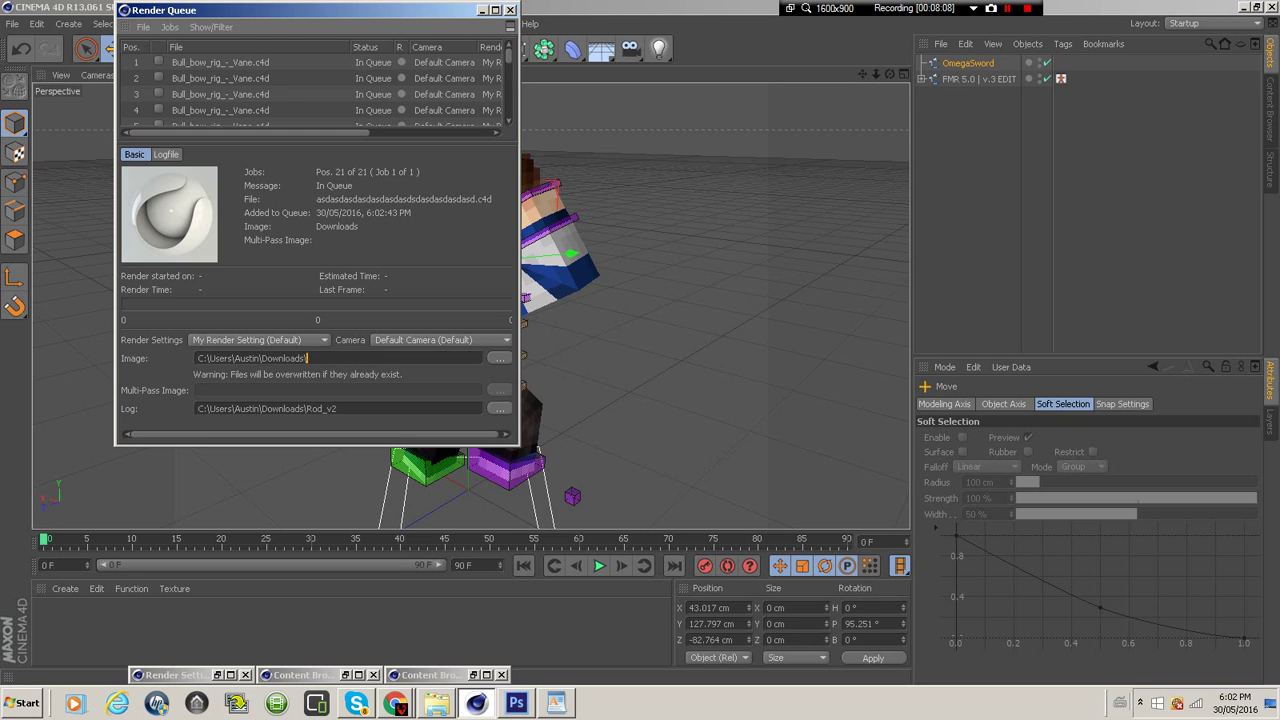
type("Back")
left_click(170, 27)
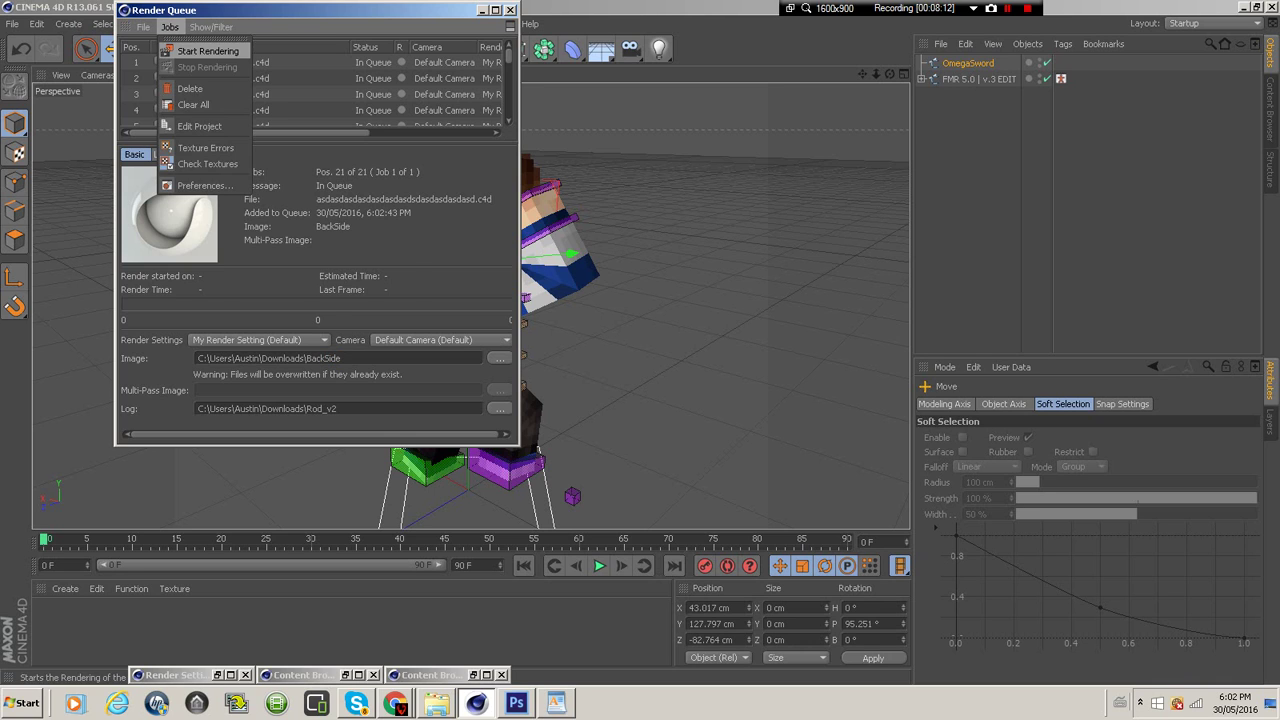
left_click(208, 51)
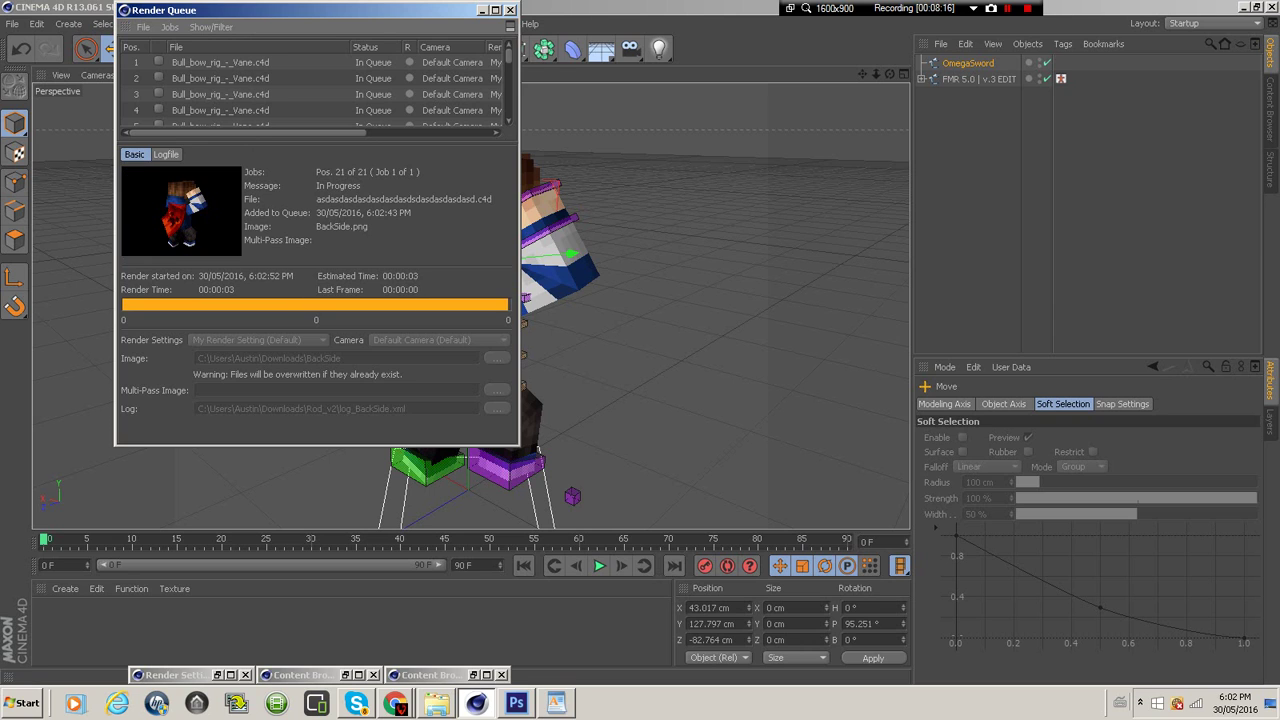
Switch to Photoshop and select the dark grey middle band of BannerTwitter.png with a full-width rectangular marquee
left_click(516, 703)
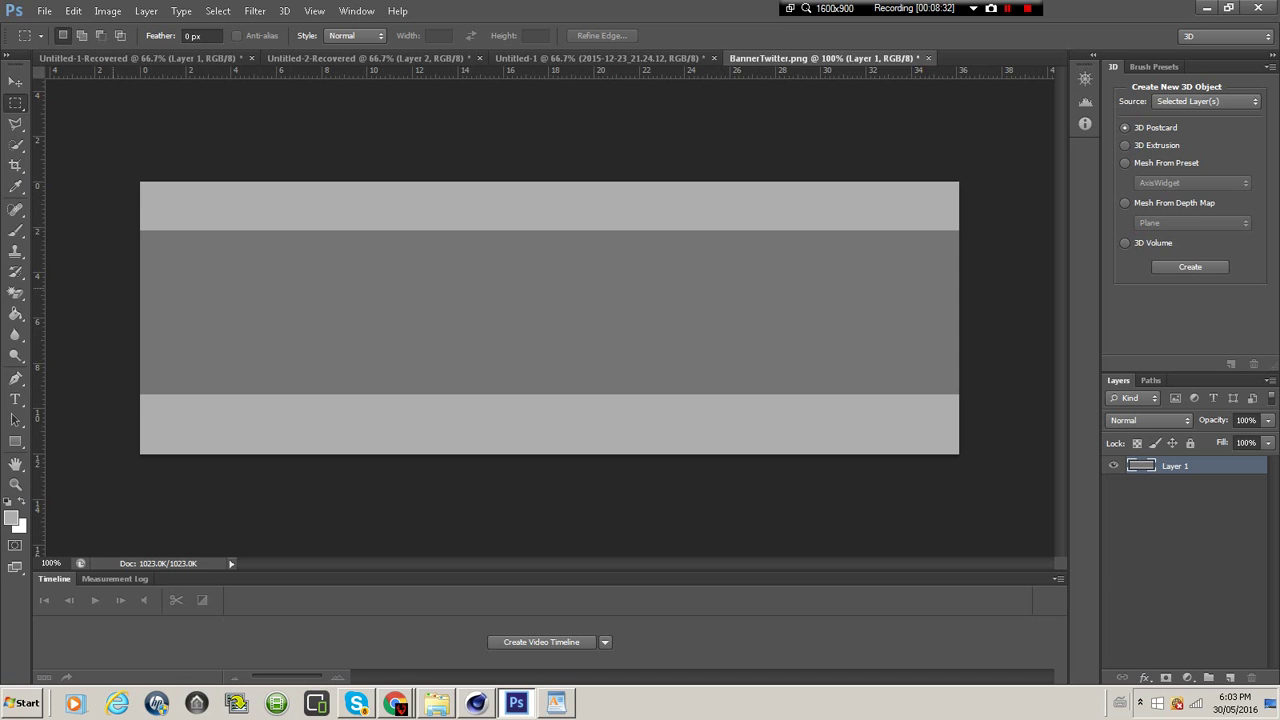
left_click(44, 11)
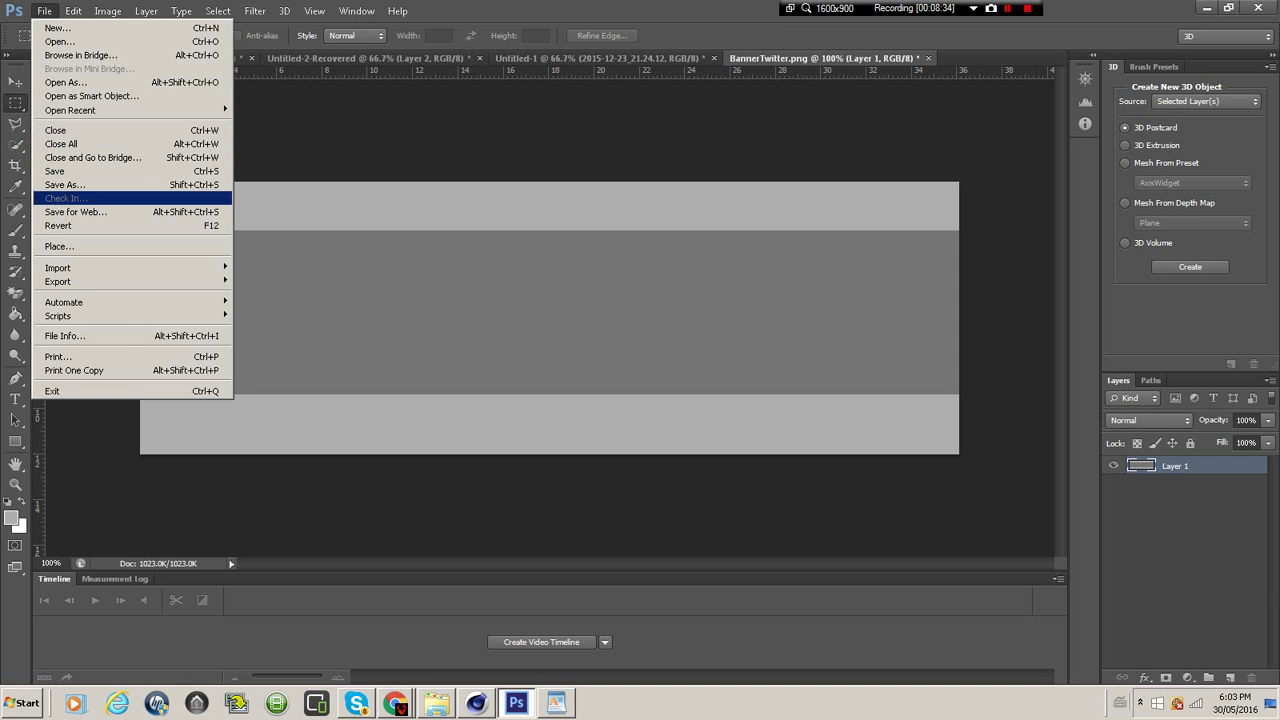
key("Escape")
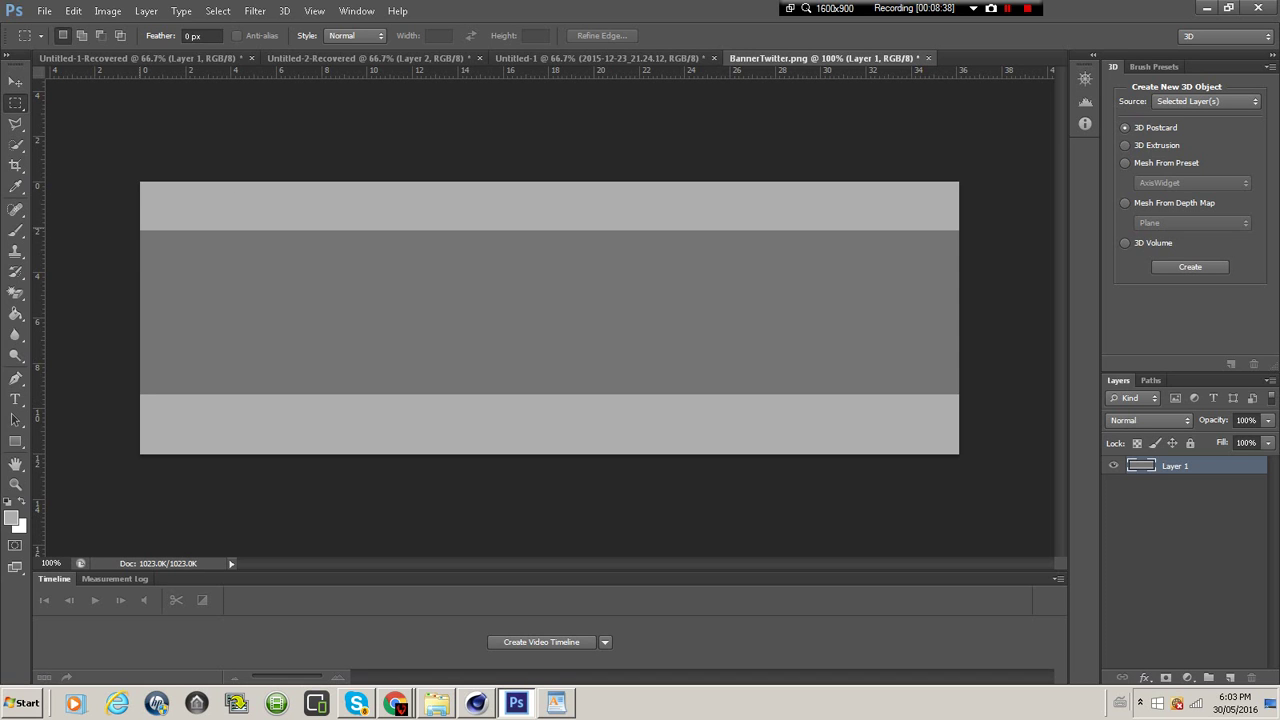
left_click_drag(140, 229, 970, 392)
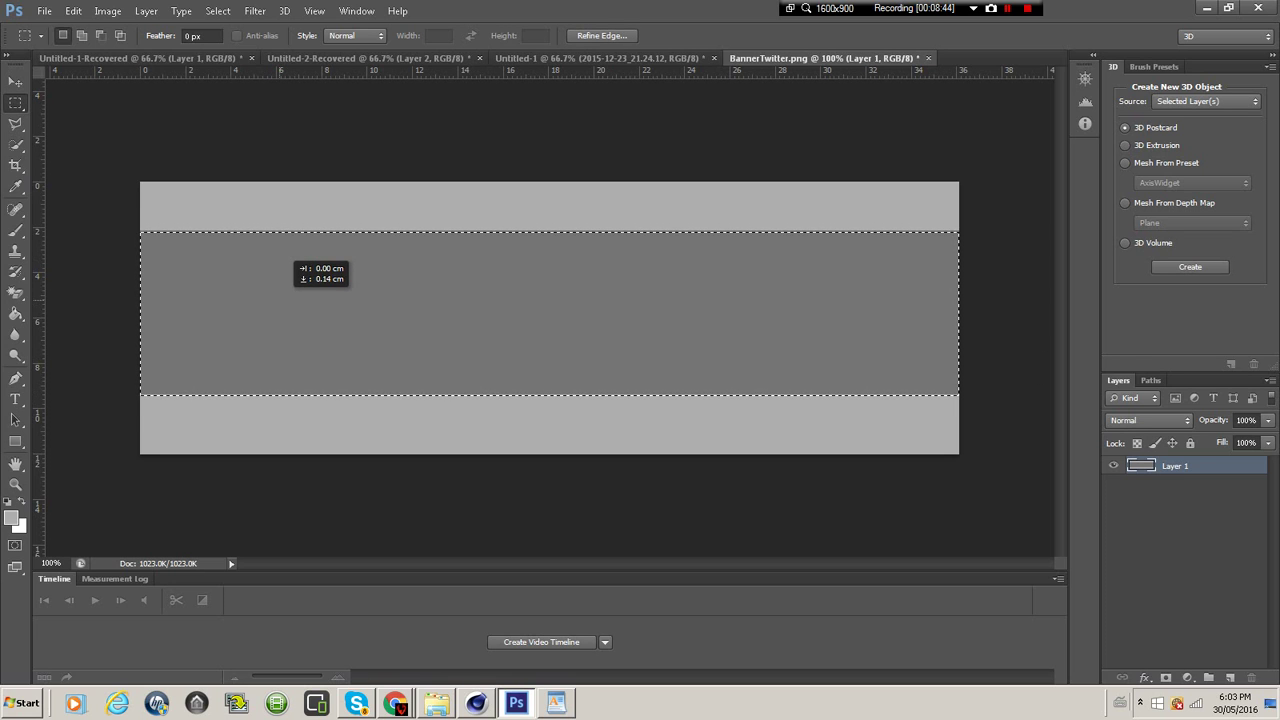
left_click_drag(283, 287, 283, 288)
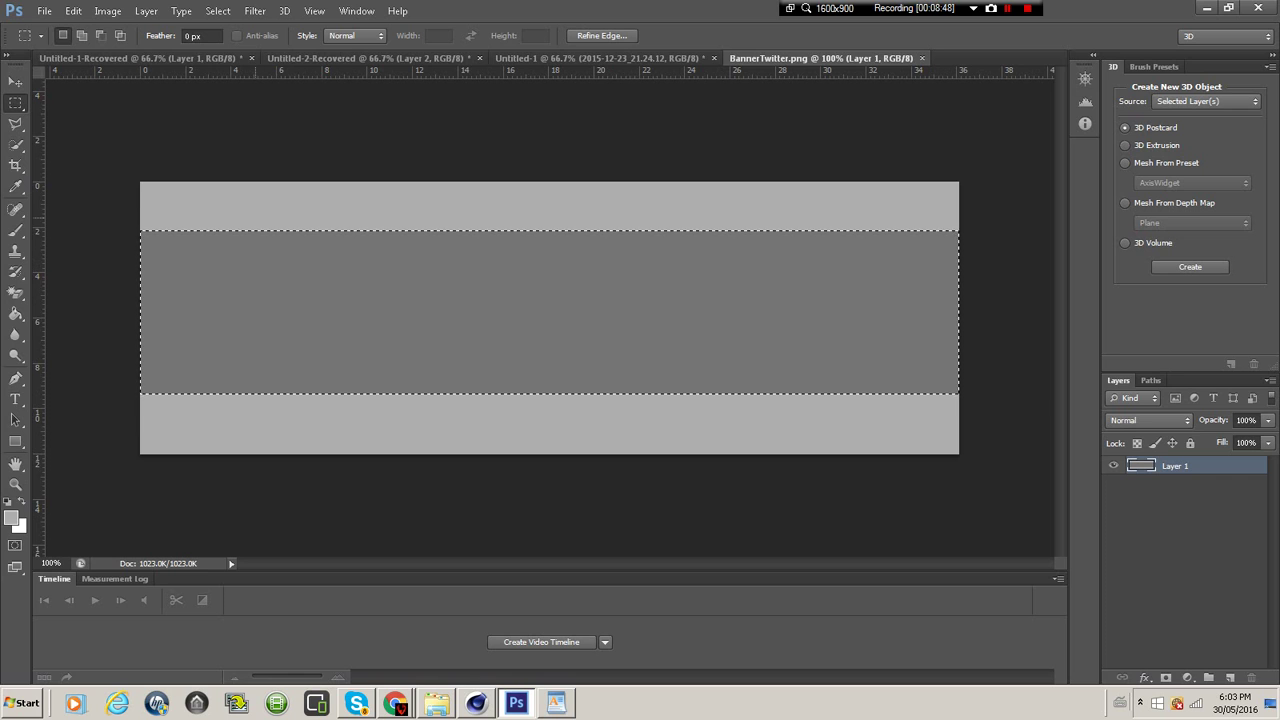
Choose the Paint Bucket tool and set the foreground colour to a saturated blue
left_click(15, 314)
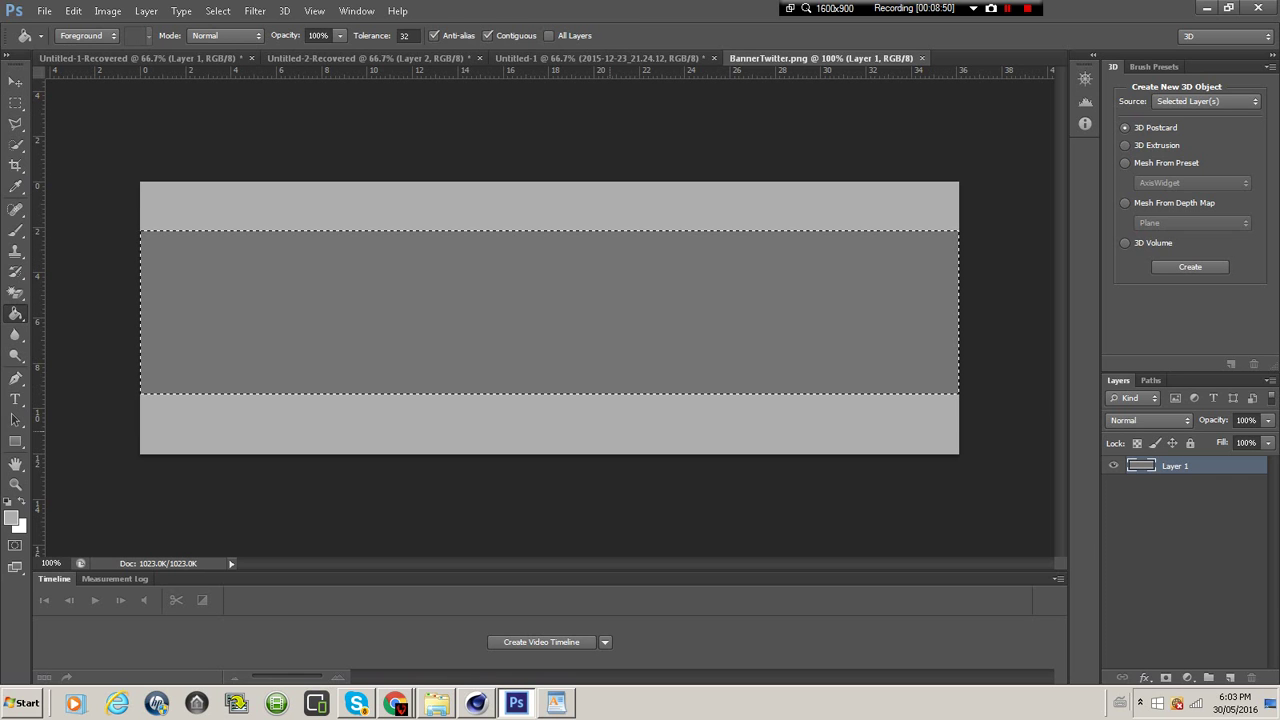
left_click(11, 518)
left_click_drag(926, 468, 926, 371)
left_click(906, 307)
left_click(1081, 296)
Try filling the selected band on Layer 1 with blue and reducing the whole layer's opacity
left_click(696, 340)
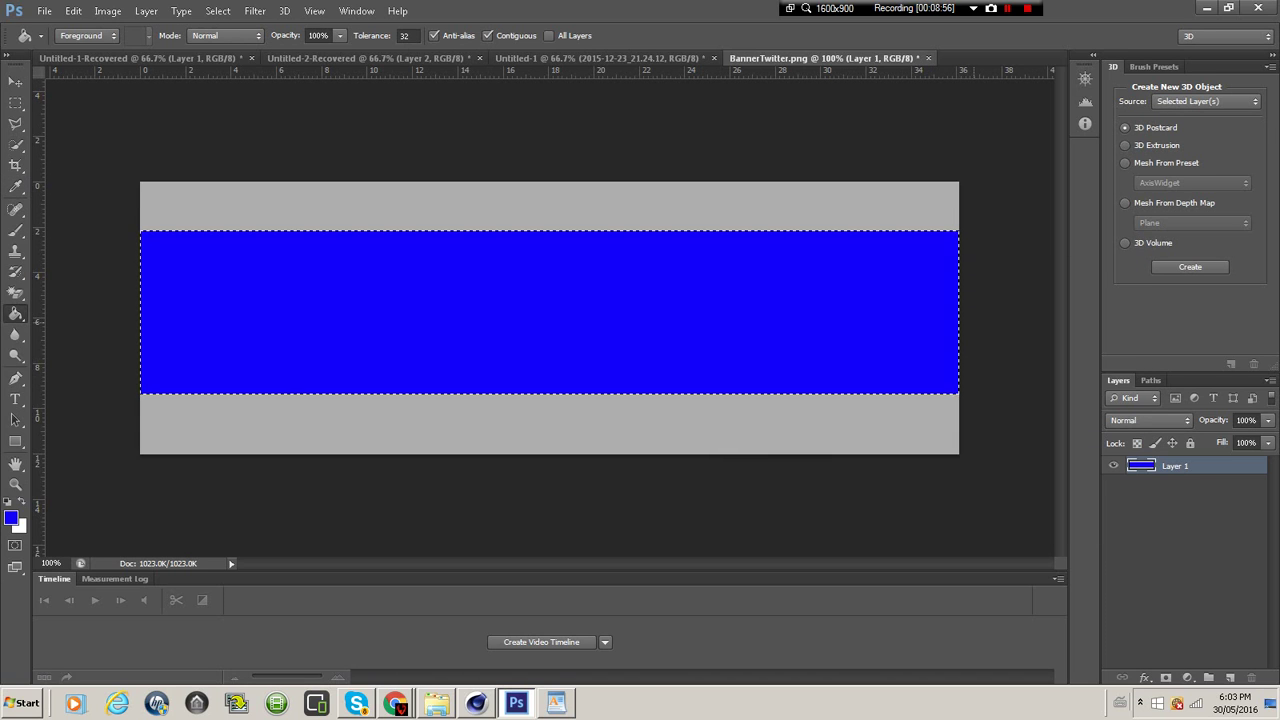
left_click_drag(1251, 420, 1236, 420)
key("BackSpace")
type("40")
key("Return")
key("BackSpace")
key("BackSpace")
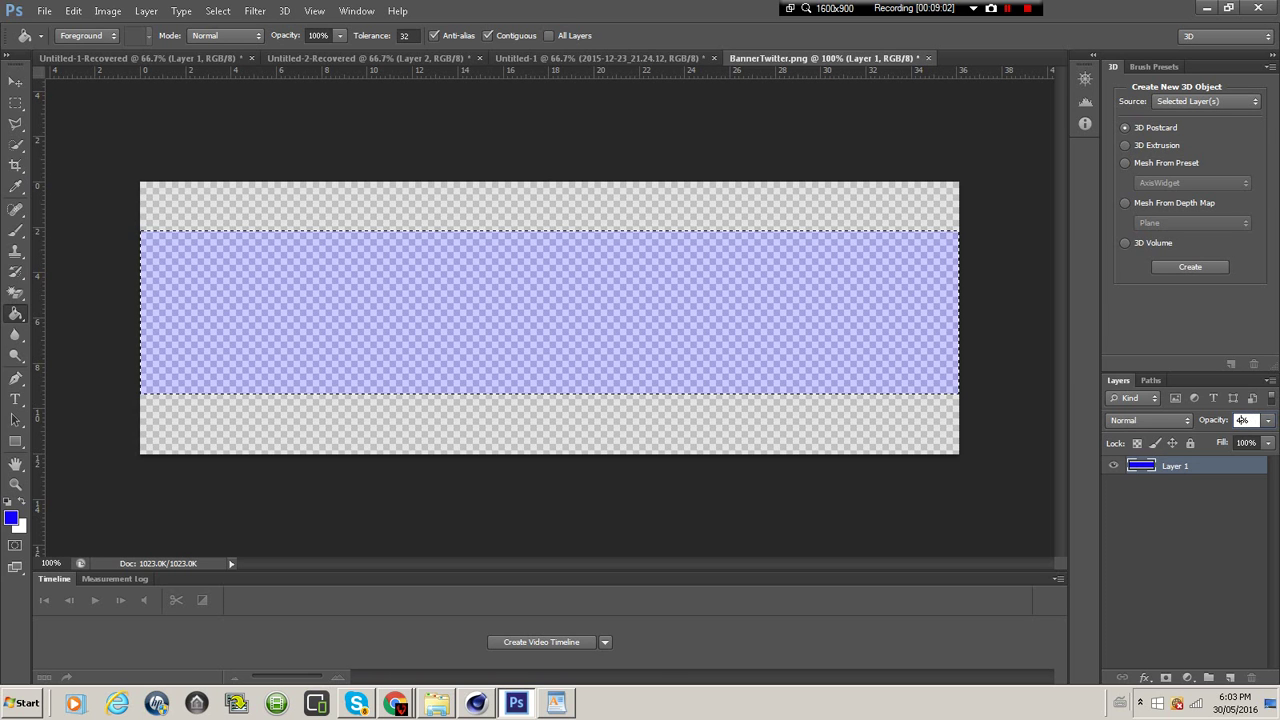
type("50")
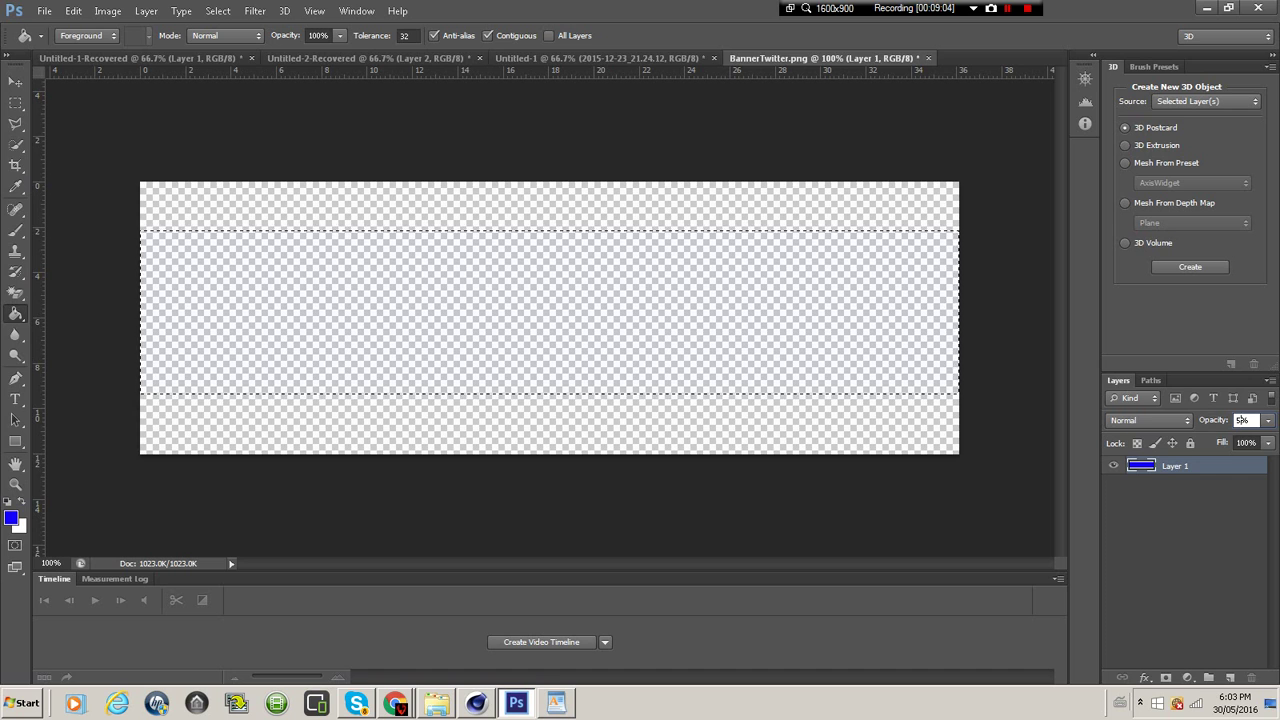
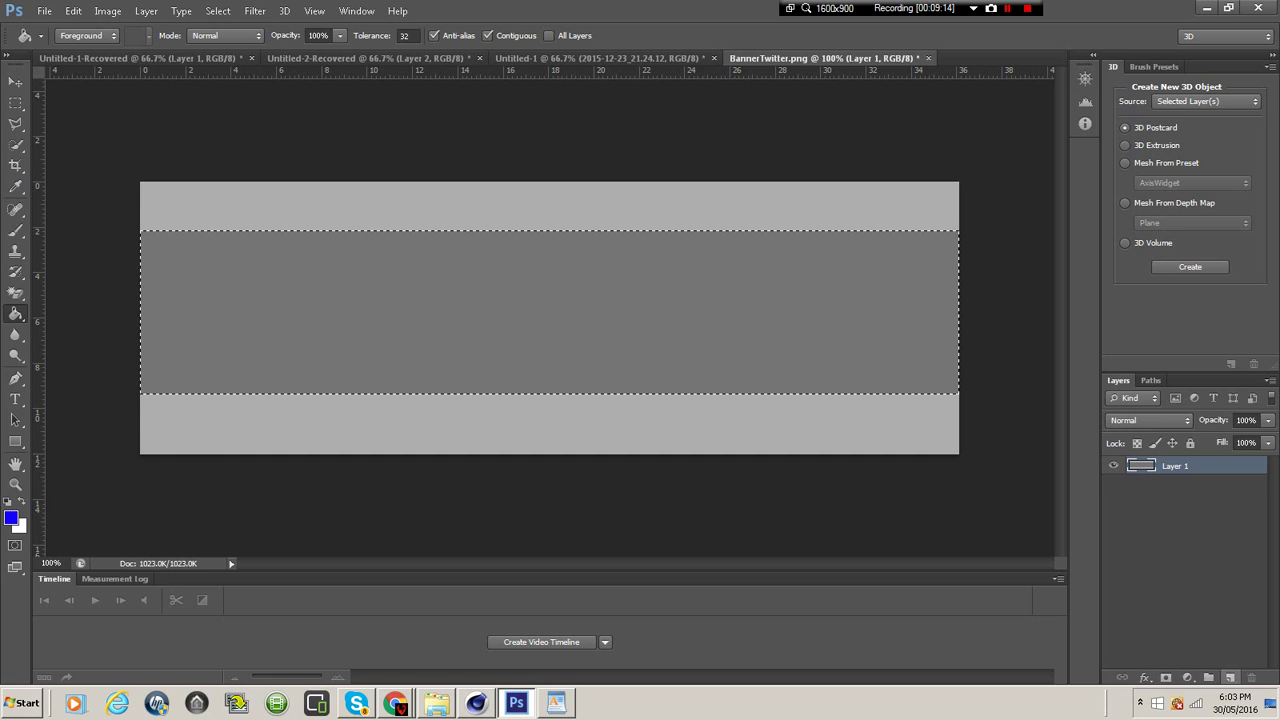
Add a new layer, fill the selected band with blue on it, and set the layer opacity to 40%
left_click(1231, 677)
left_click(241, 294)
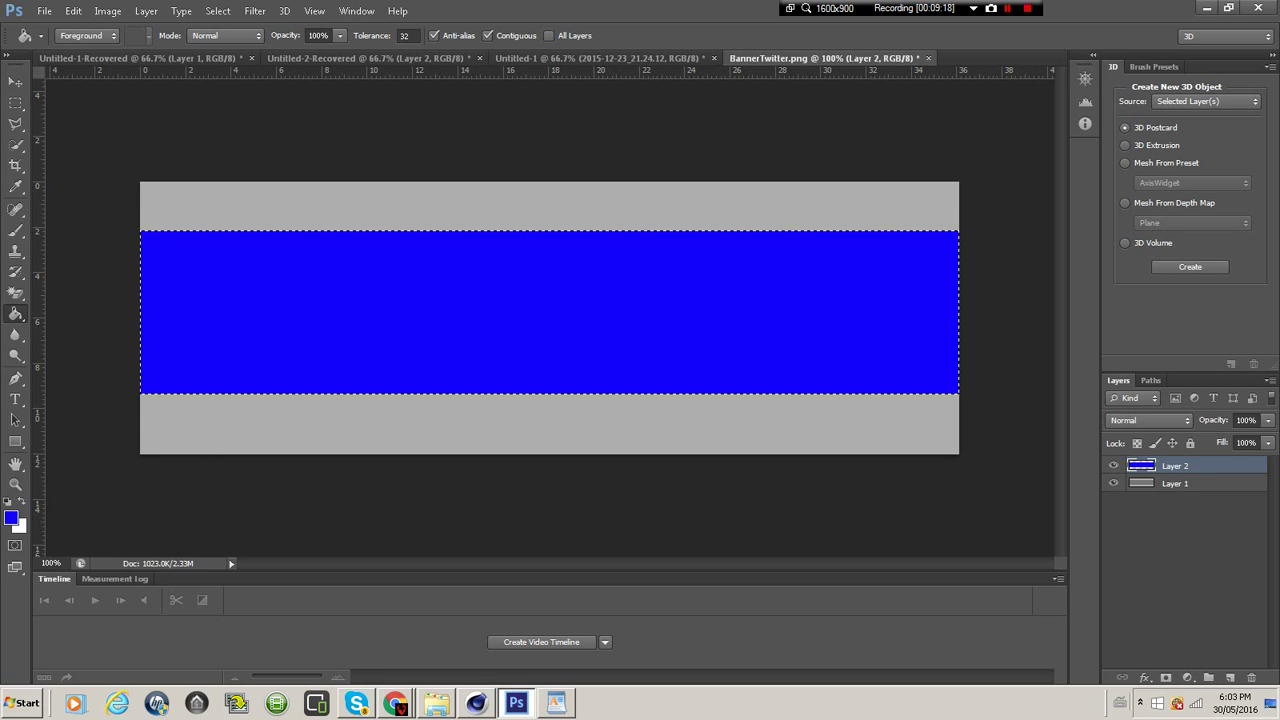
double_click(1245, 420)
type("40")
key("Return")
Place the screenshot 2015-12-23_21.20.30 from the Screenpack by Munbel folder into the banner document
key("alt")
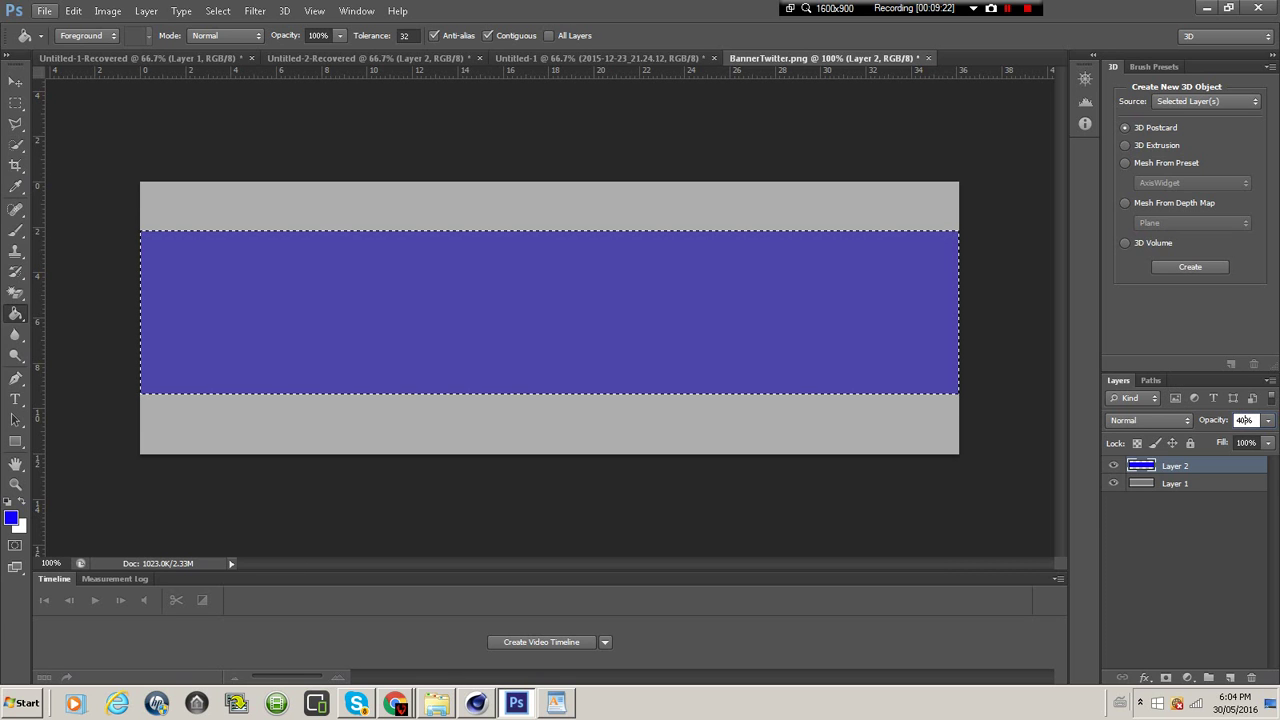
left_click(44, 11)
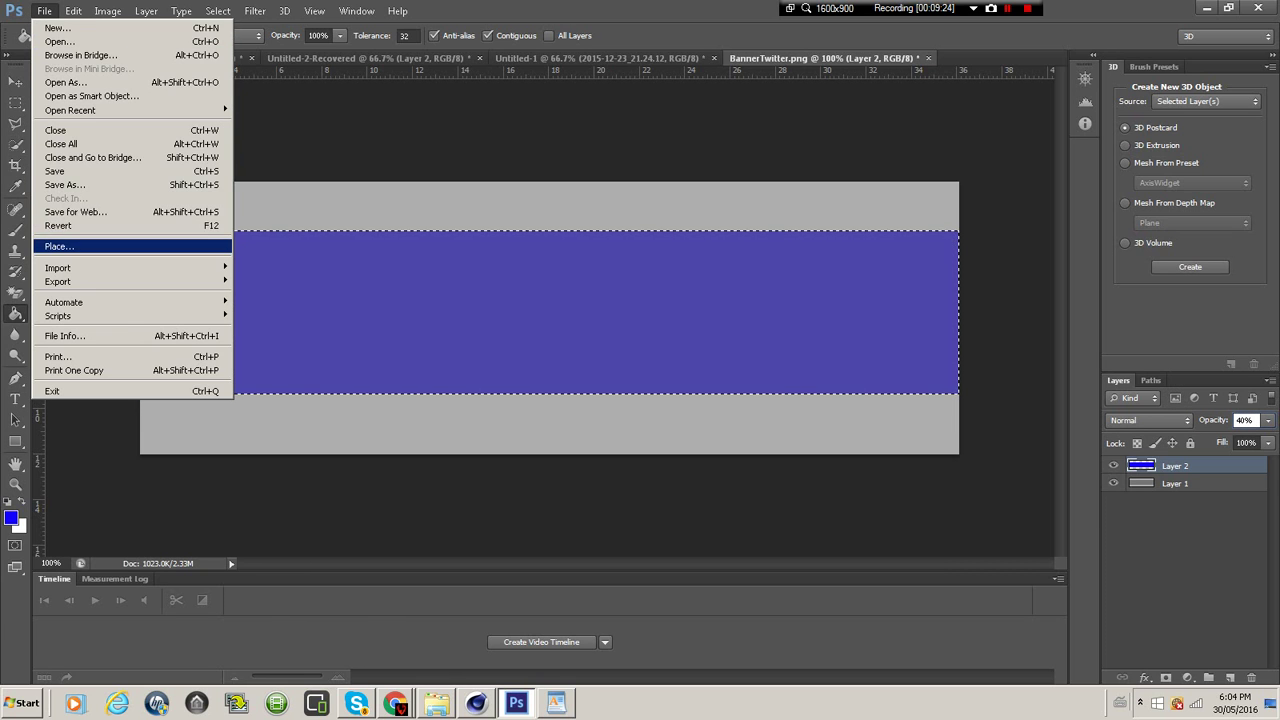
left_click(57, 246)
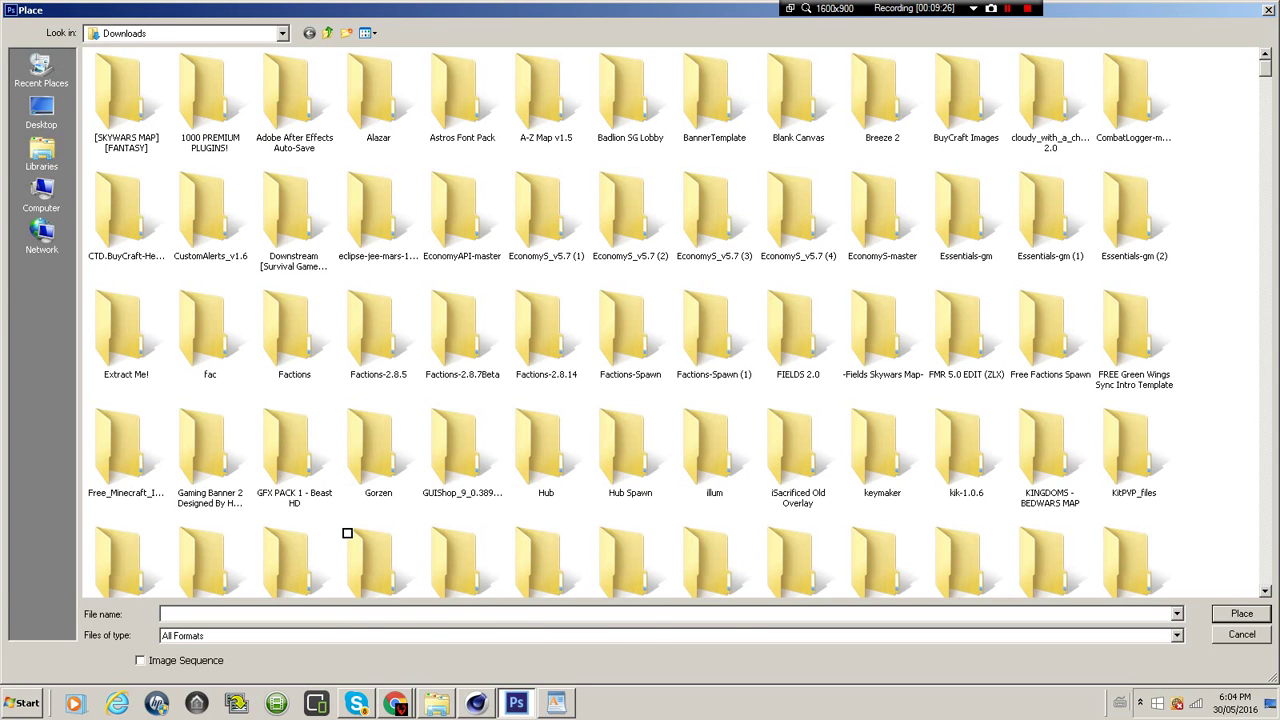
type("Sc")
key("Down")
key("Return")
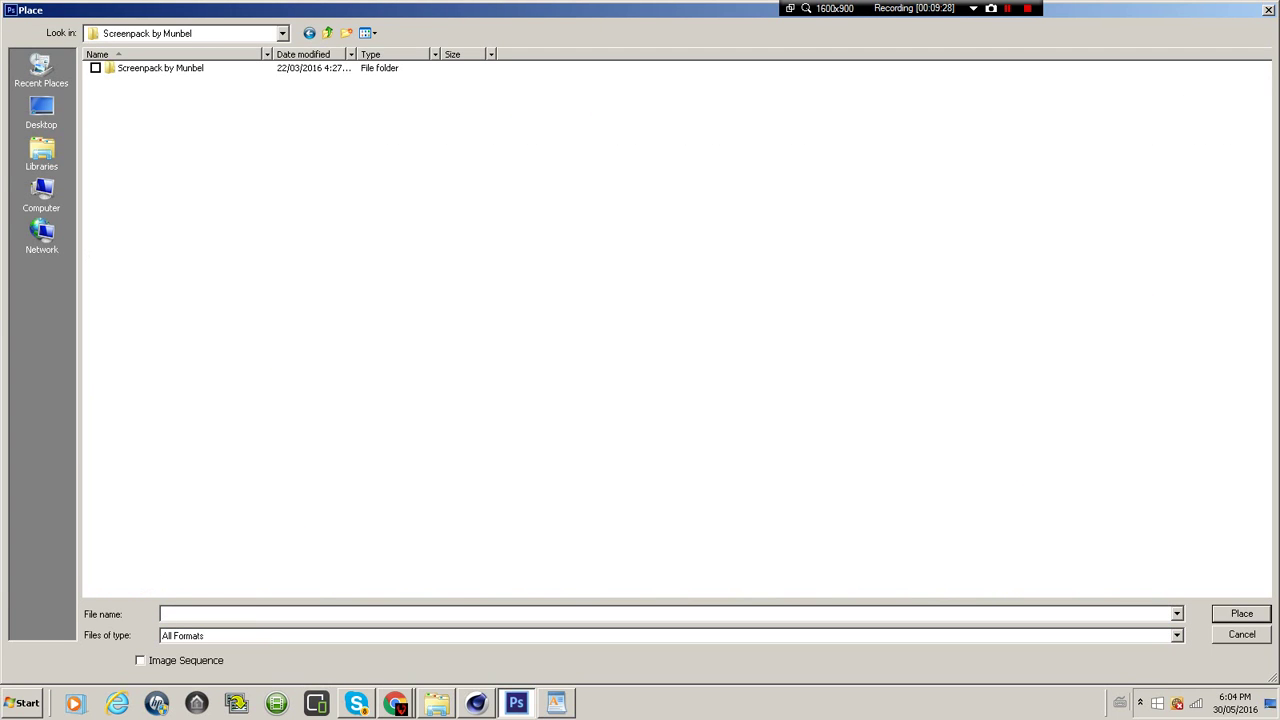
key("Return")
double_click(716, 207)
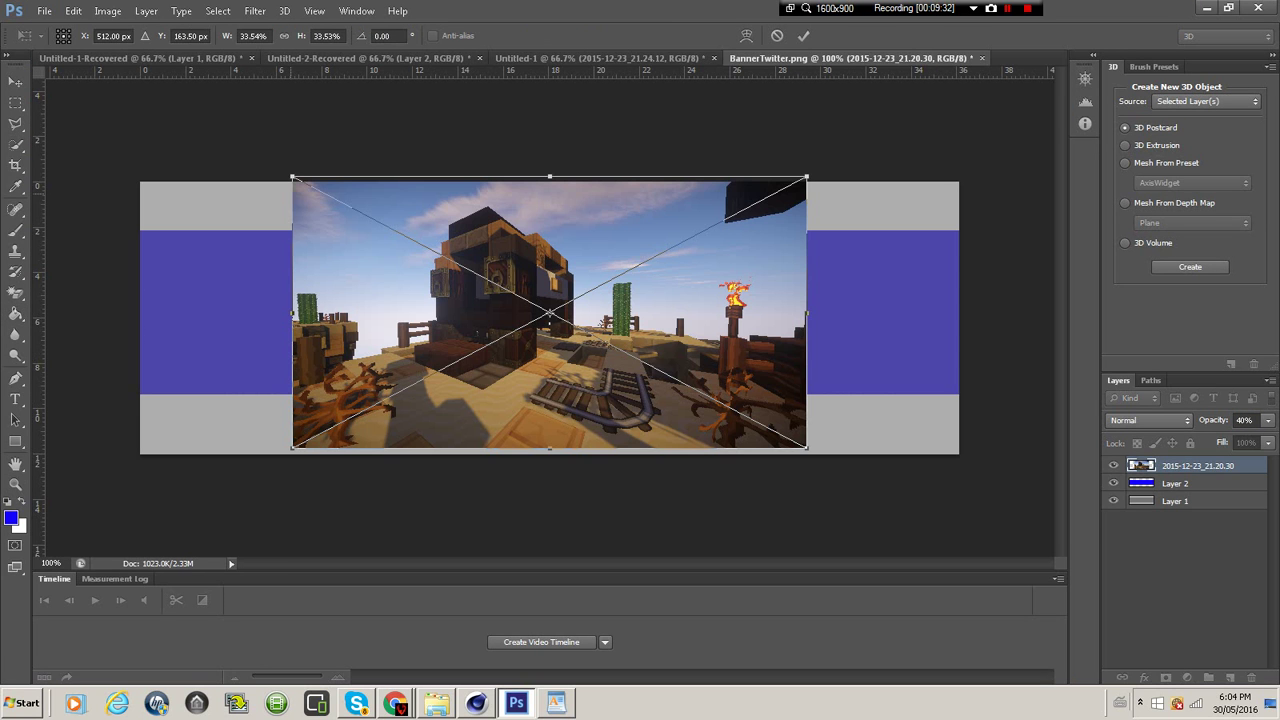
Scale the placed screenshot proportionally to about 57.5% so it covers the whole banner, commit it, and stack it beneath Layer 2
left_click_drag(292, 177, 122, 87, "shift")
left_click_drag(806, 448, 1006, 553, "shift")
left_click(15, 82)
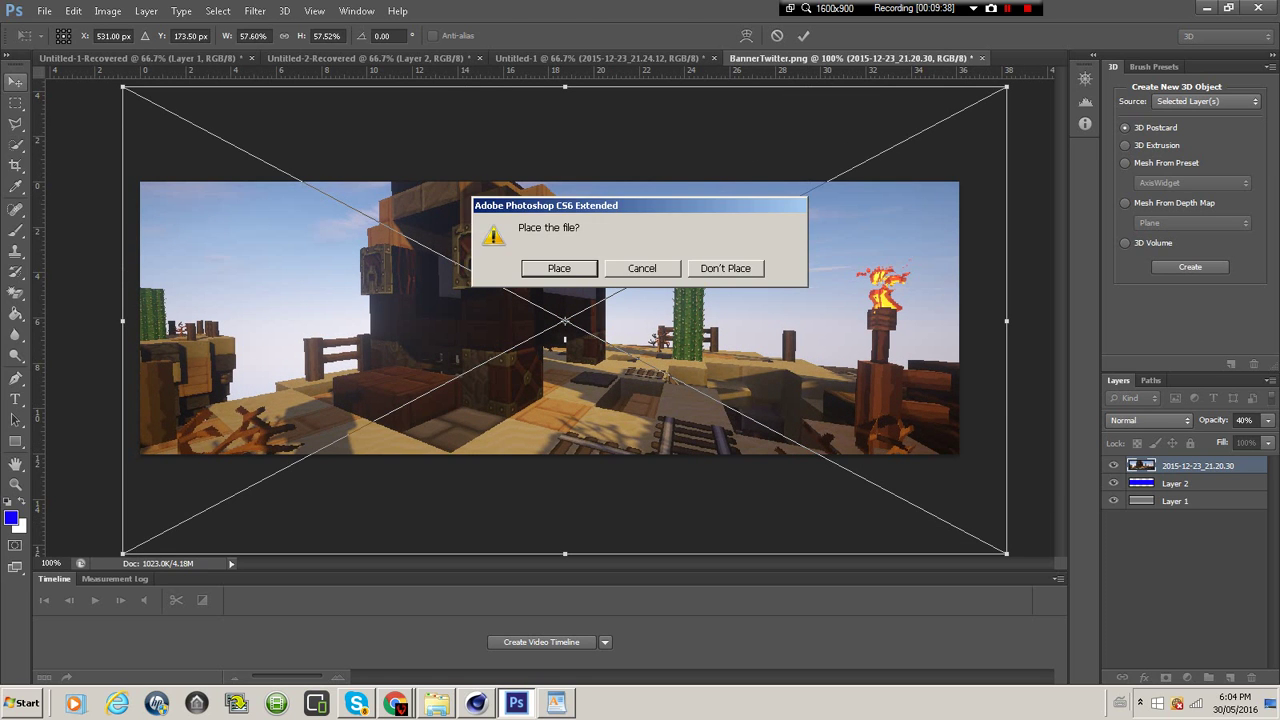
left_click(559, 268)
left_click_drag(1190, 483, 1190, 534)
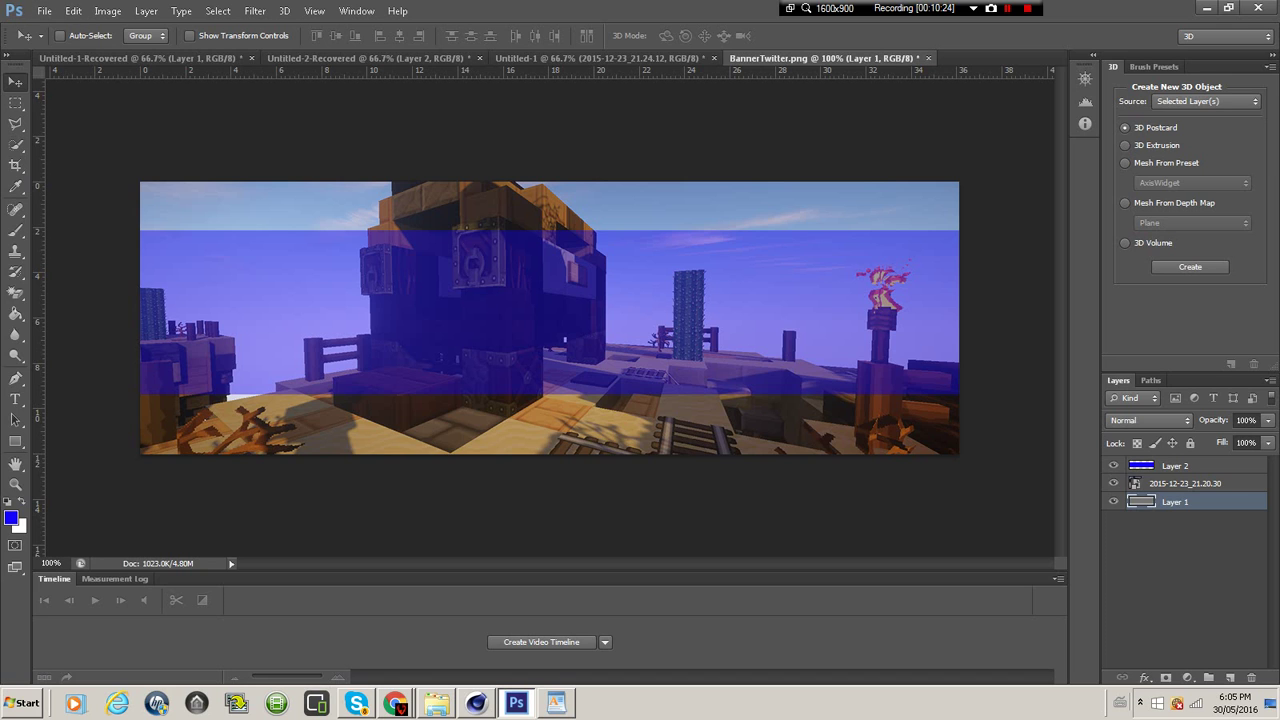
Add a Color Overlay layer style in blue (#2400ff) to the 2015-12-23_21.20.30 screenshot layer
left_click(1185, 484)
left_click(1145, 678)
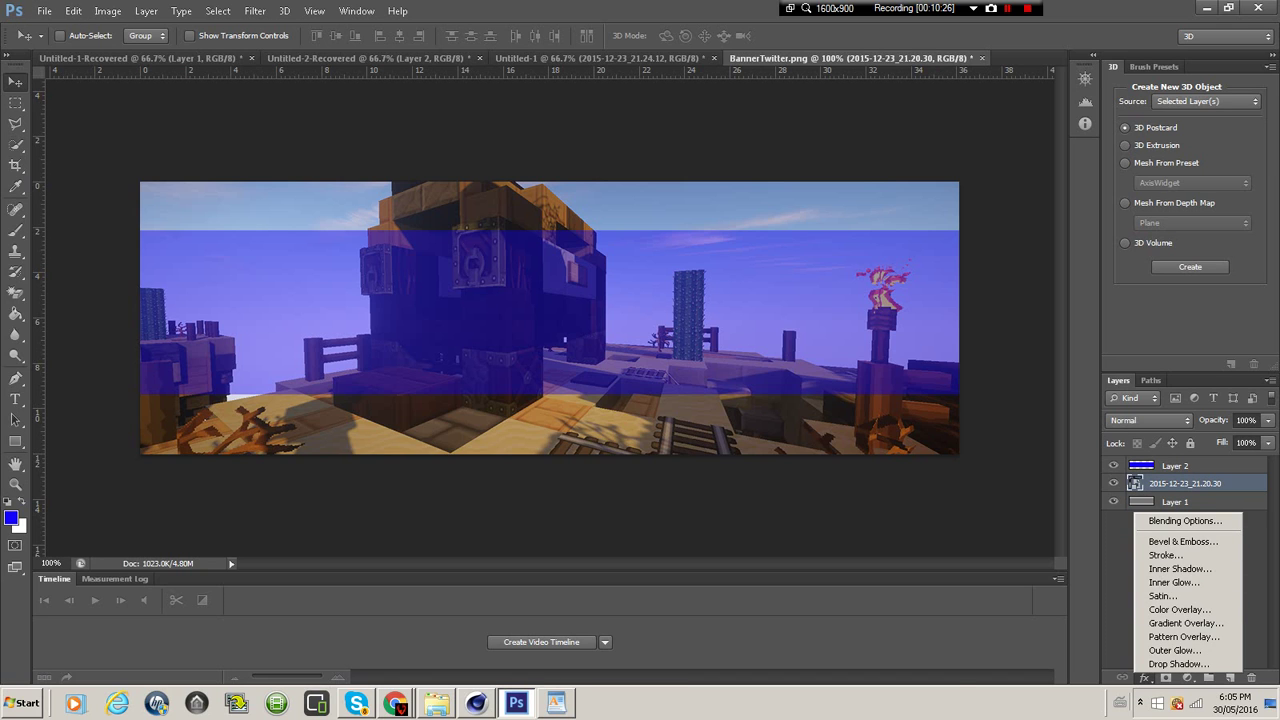
left_click(1185, 520)
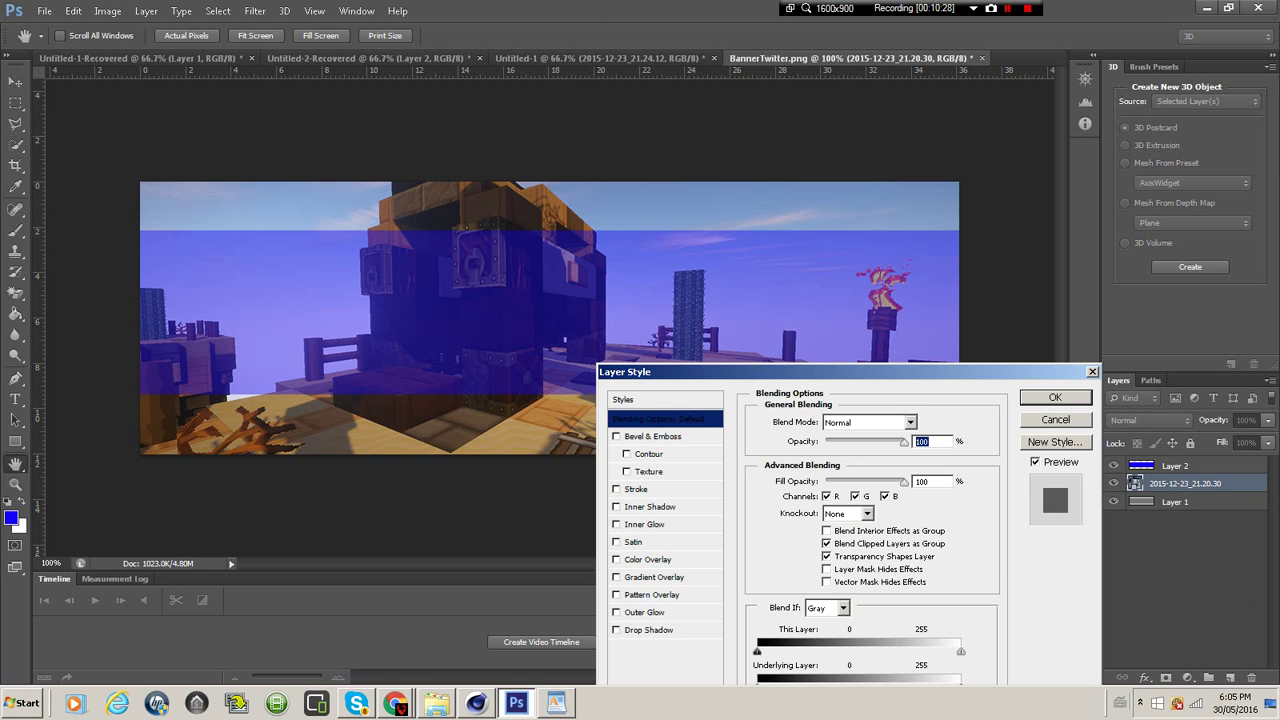
left_click(648, 560)
left_click(926, 423)
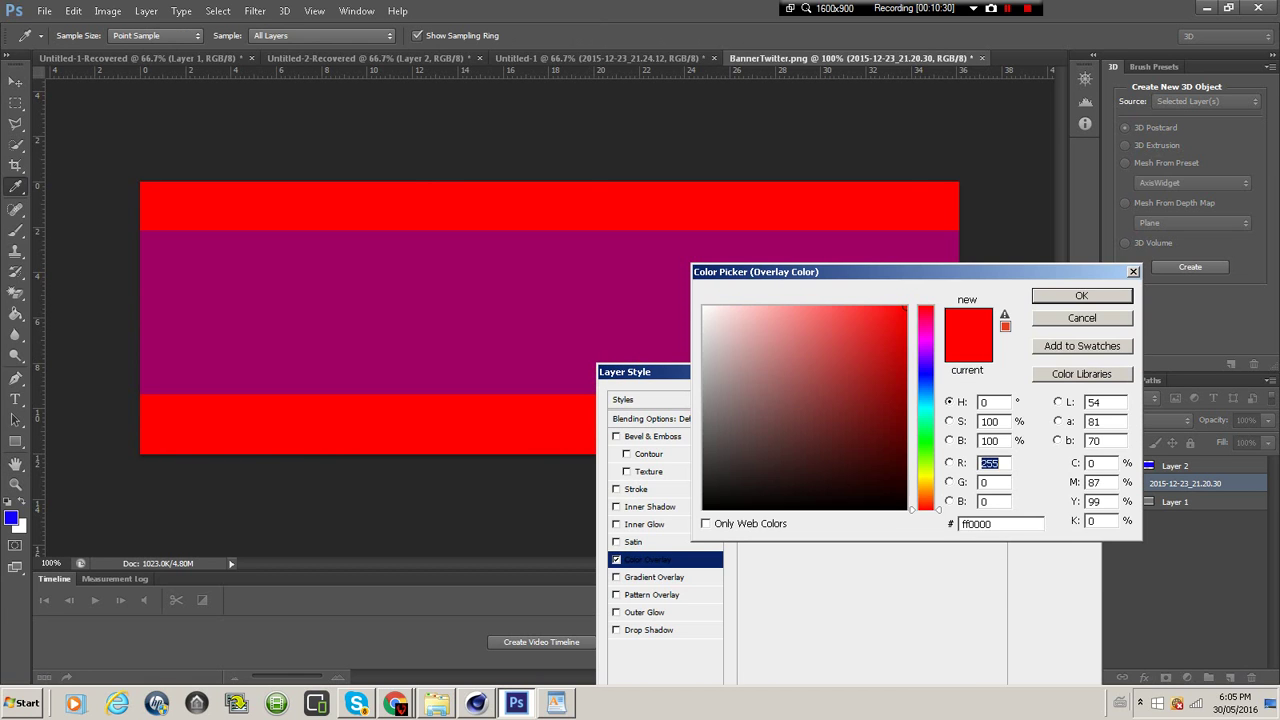
left_click_drag(926, 423, 926, 369)
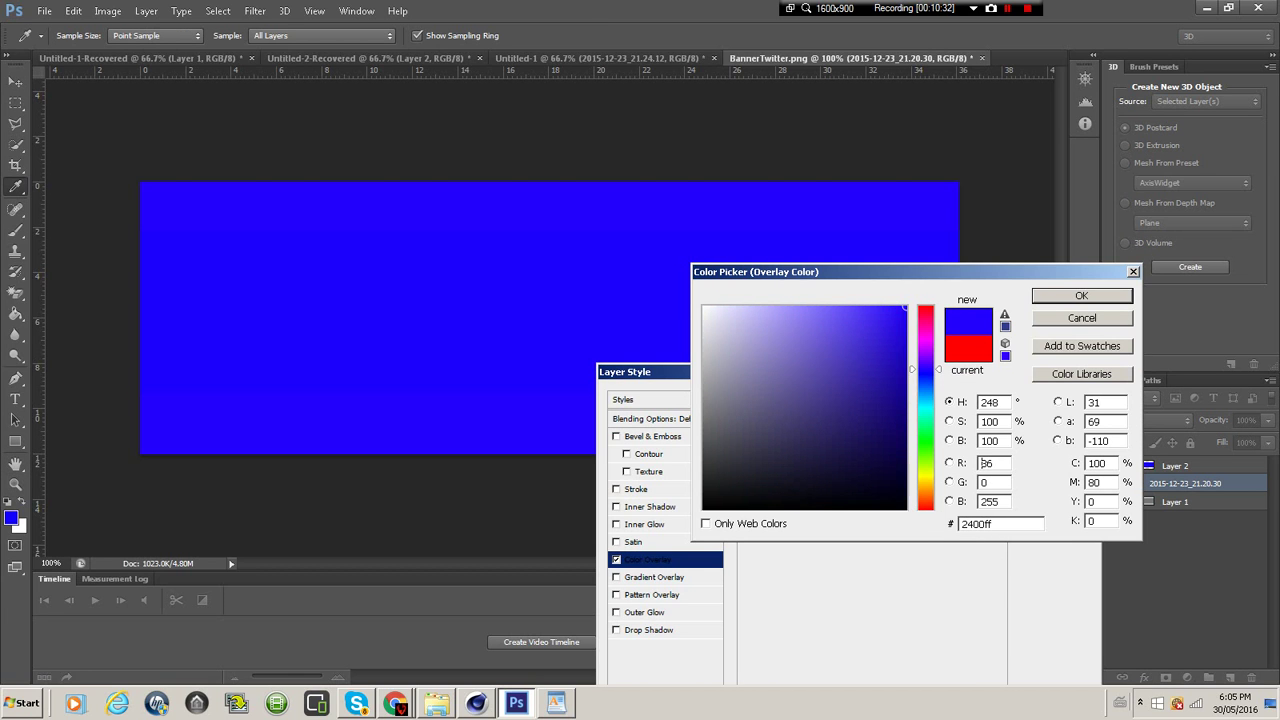
left_click(1081, 295)
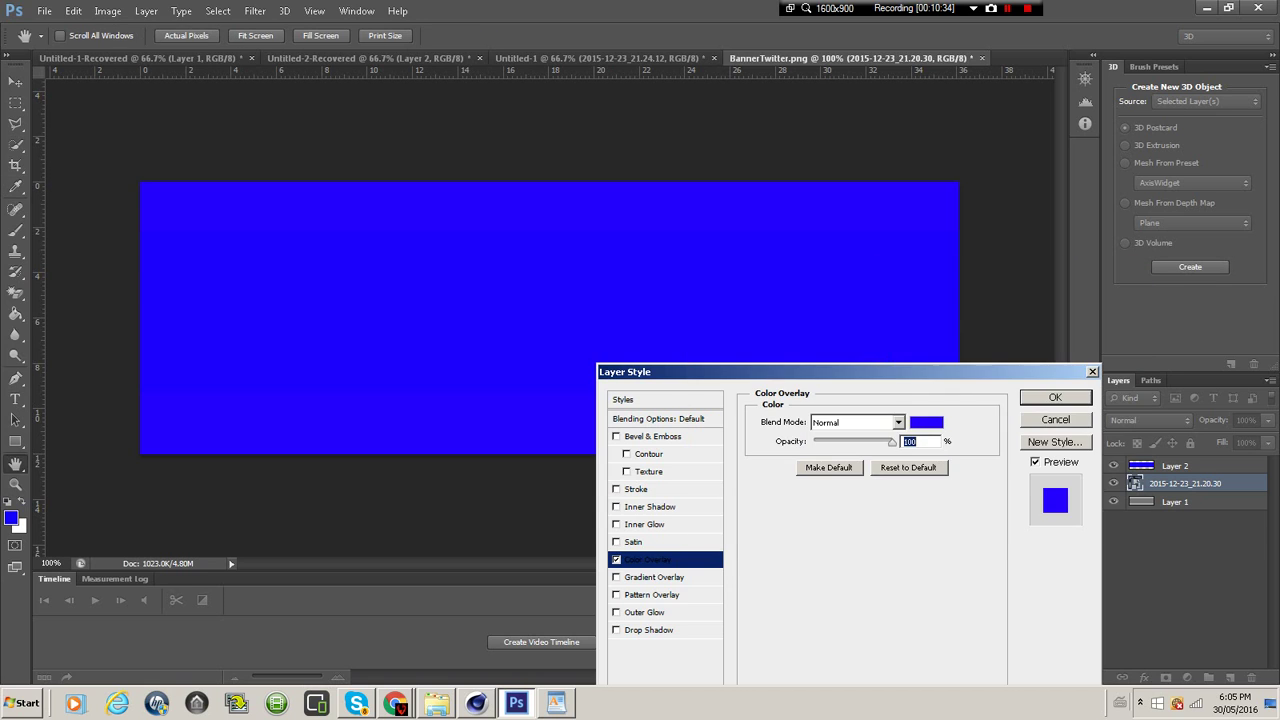
Set the Color Overlay's blend mode to Overlay and lower its opacity to about 39%
left_click(898, 422)
left_click(858, 190)
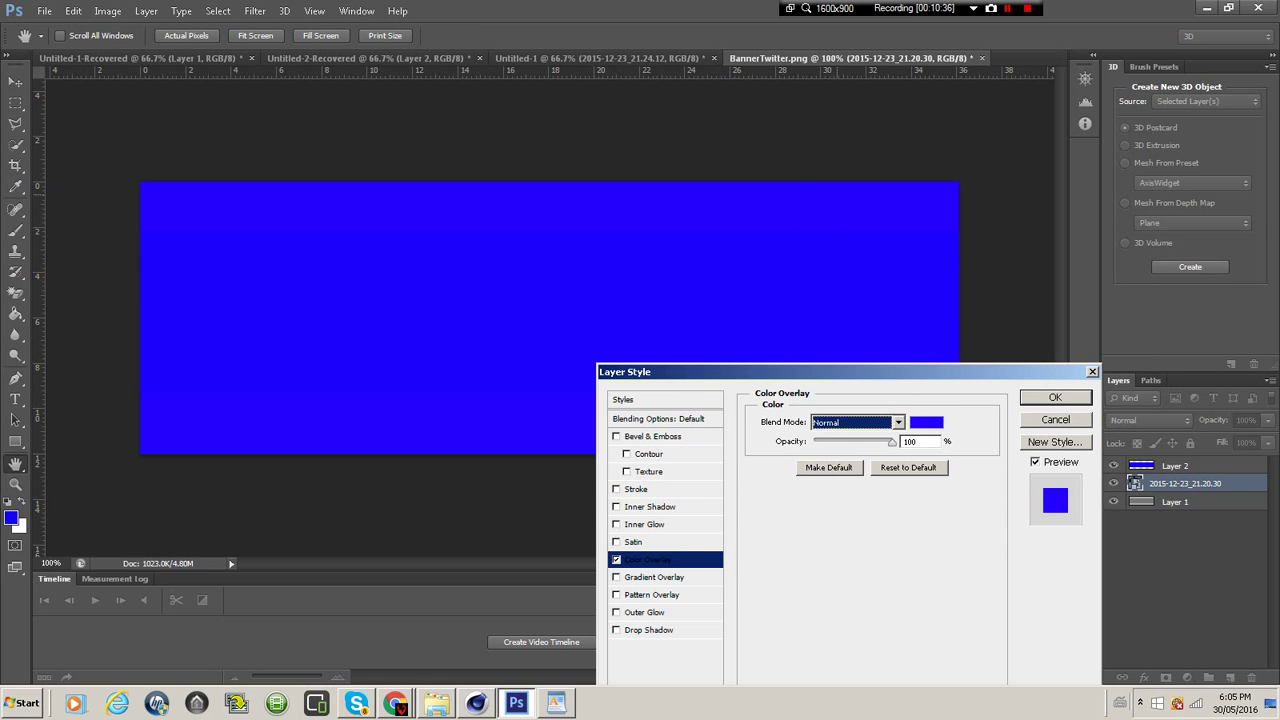
left_click(898, 422)
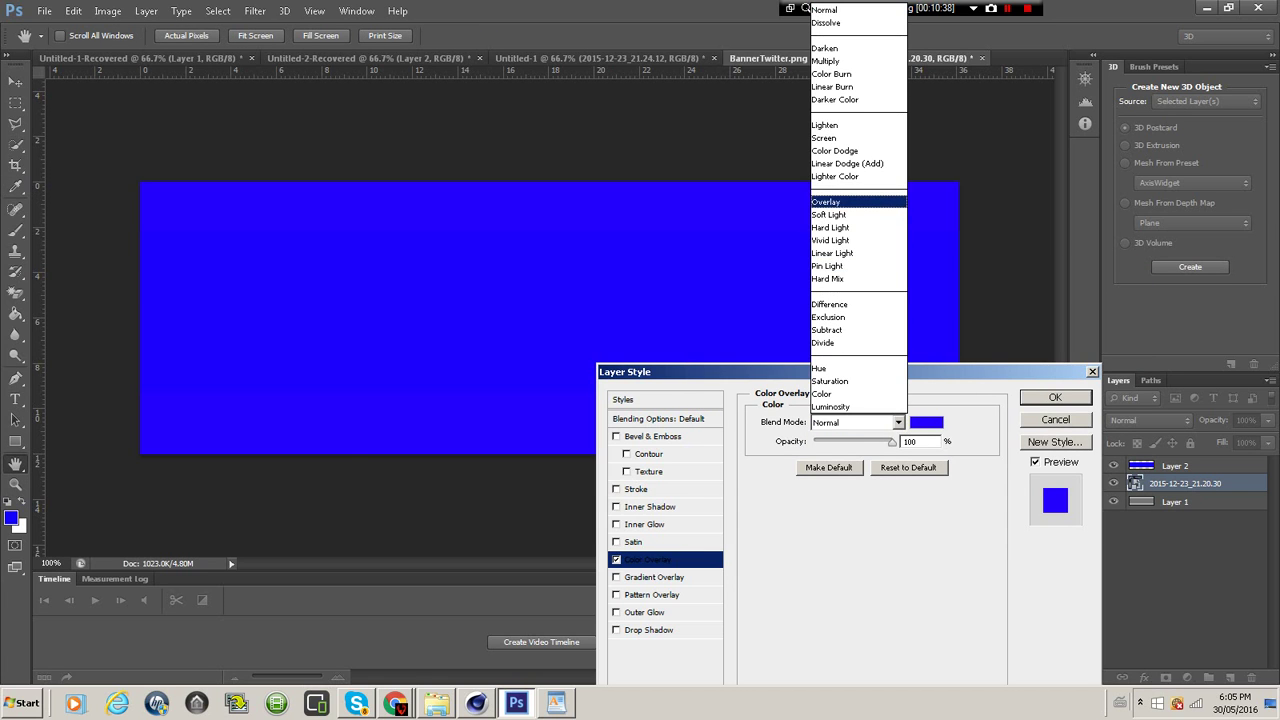
left_click(850, 201)
left_click_drag(892, 442, 844, 442)
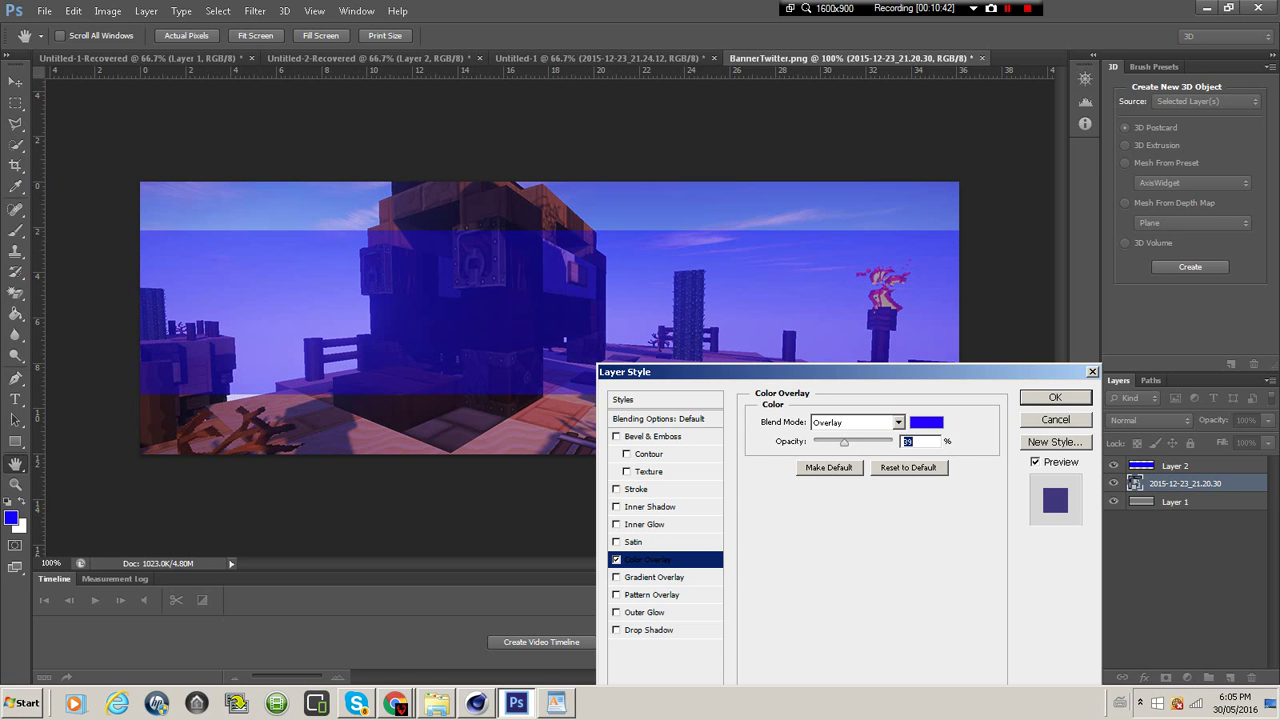
Add a black-to-white Gradient Overlay in Overlay mode at about 39% opacity to the screenshot layer and apply the layer style
left_click(654, 577)
left_click(898, 422)
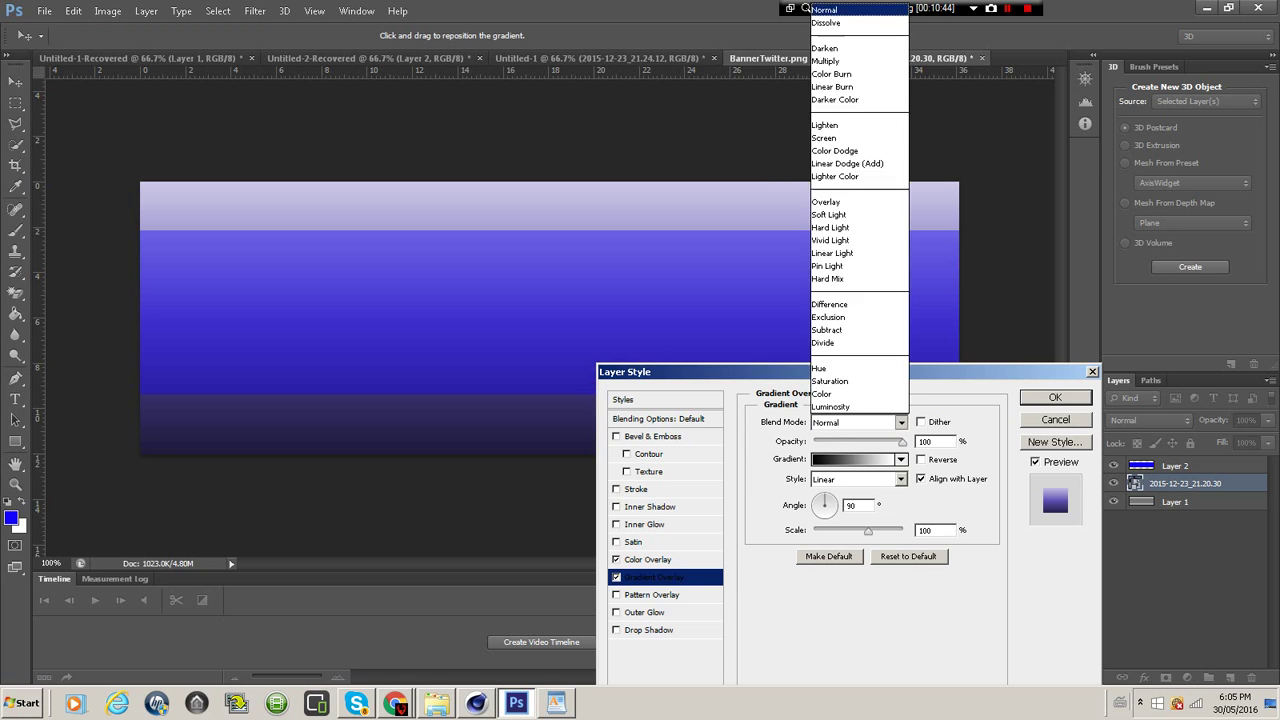
left_click(850, 201)
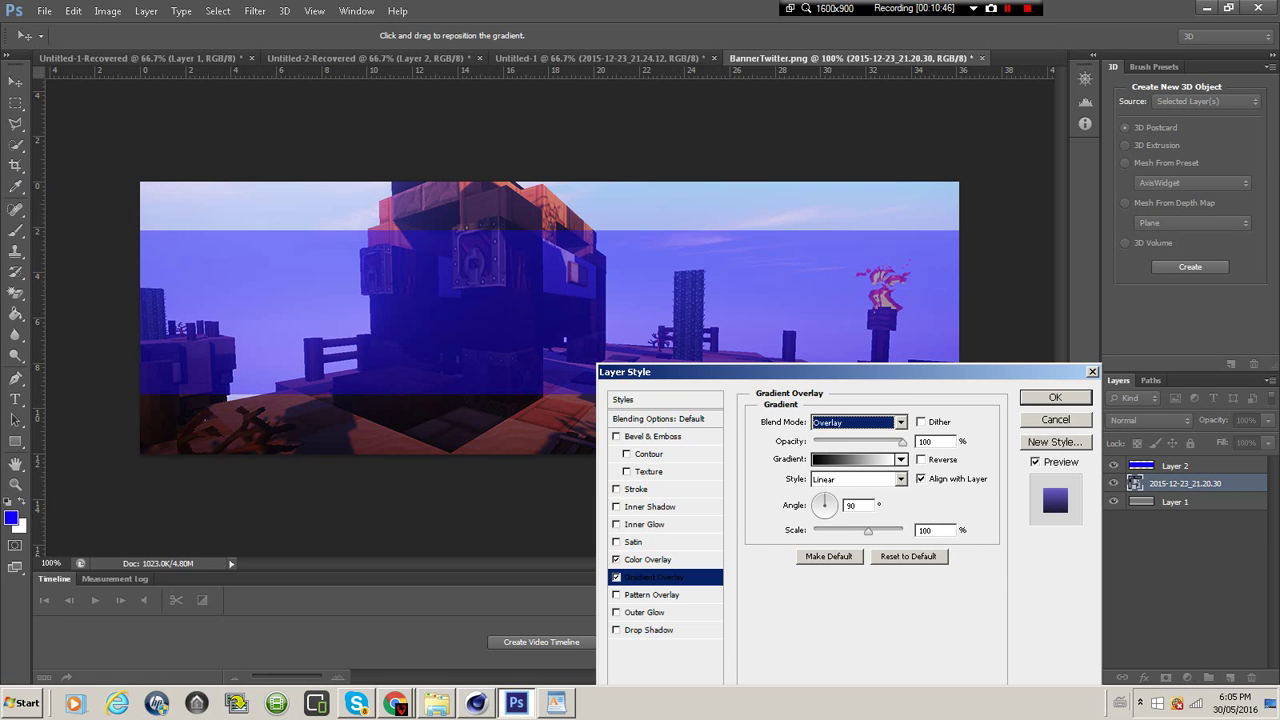
left_click_drag(902, 442, 848, 442)
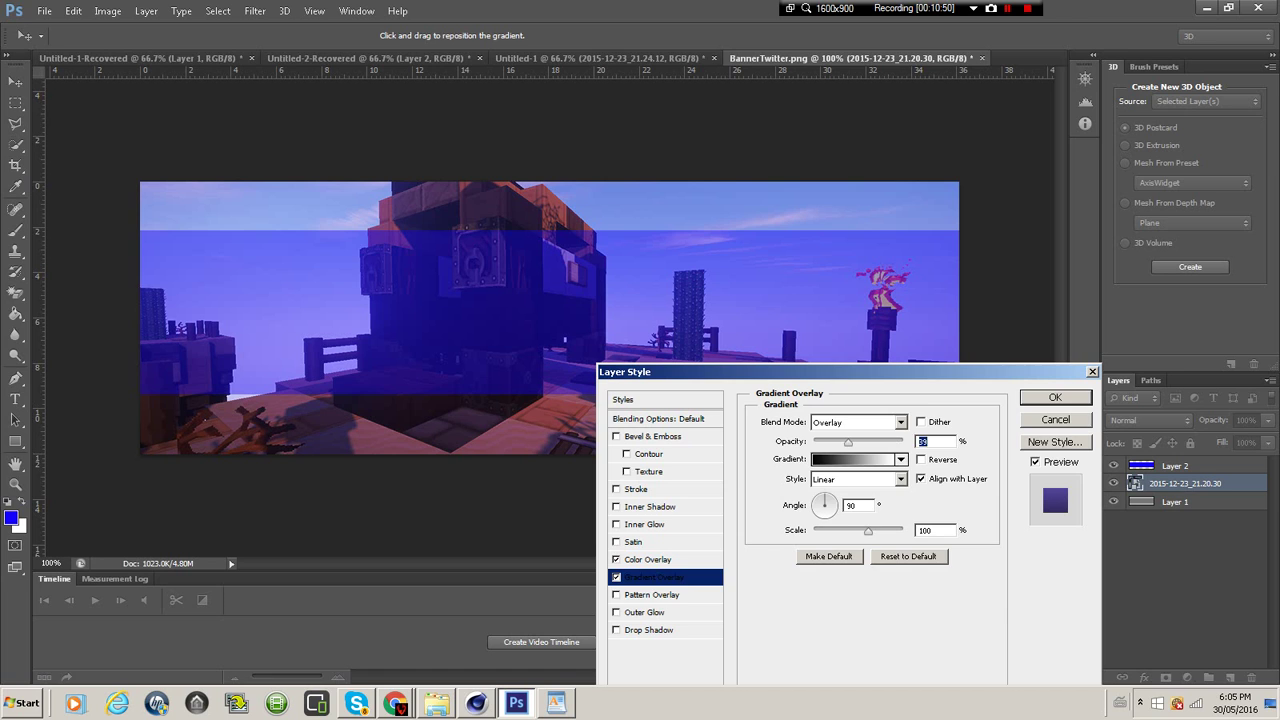
left_click(644, 612)
left_click(617, 612)
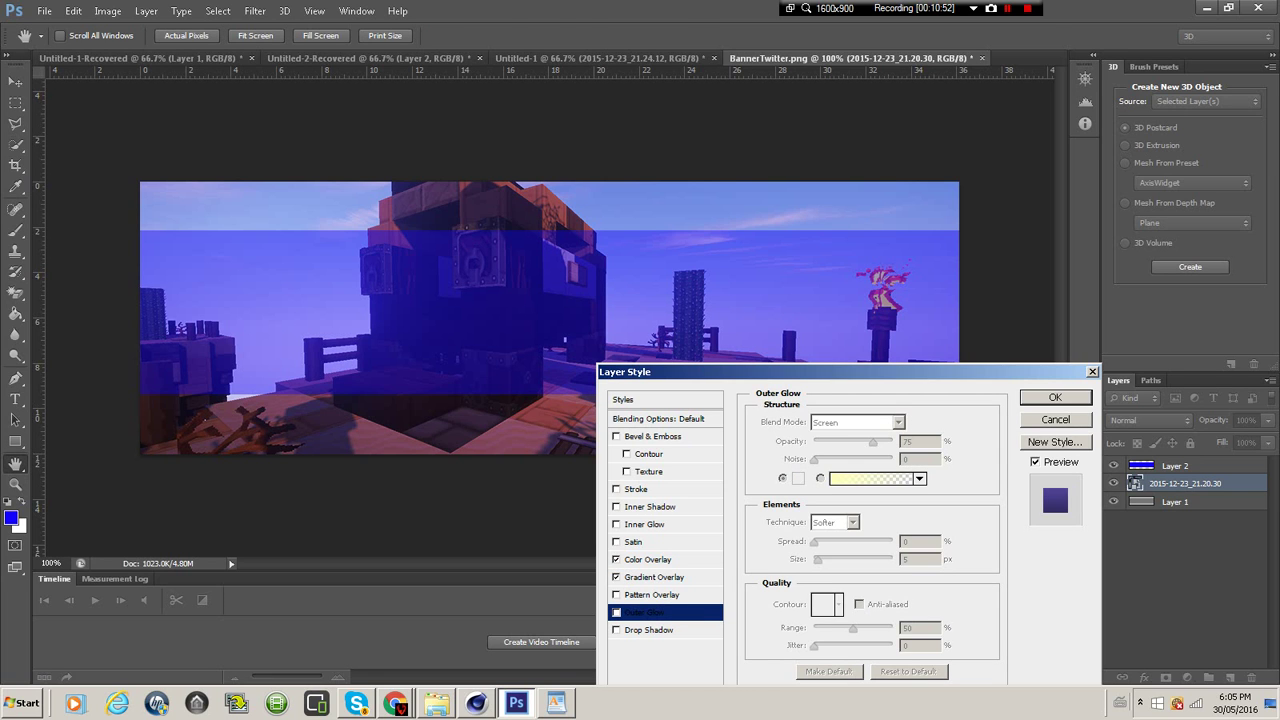
left_click(1055, 398)
Apply an Outer Glow layer style to the blue band on Layer 2, leaving Drop Shadow off
left_click(1176, 466)
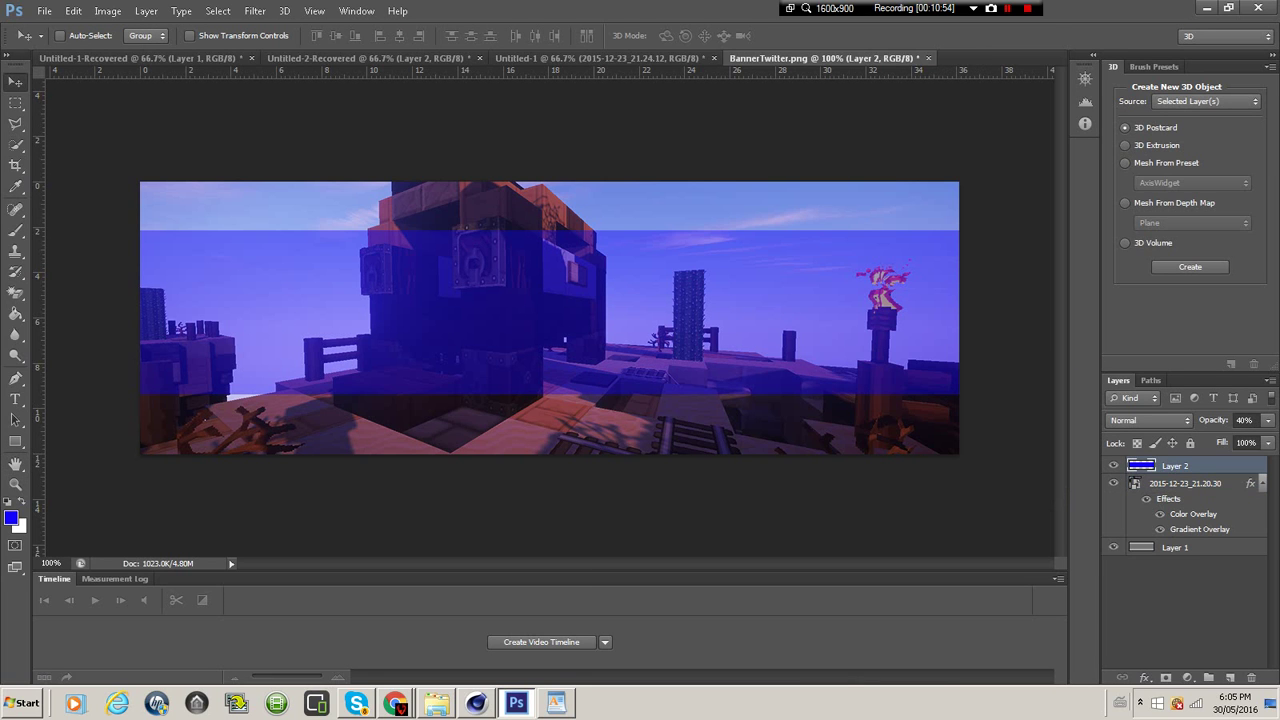
left_click(1145, 677)
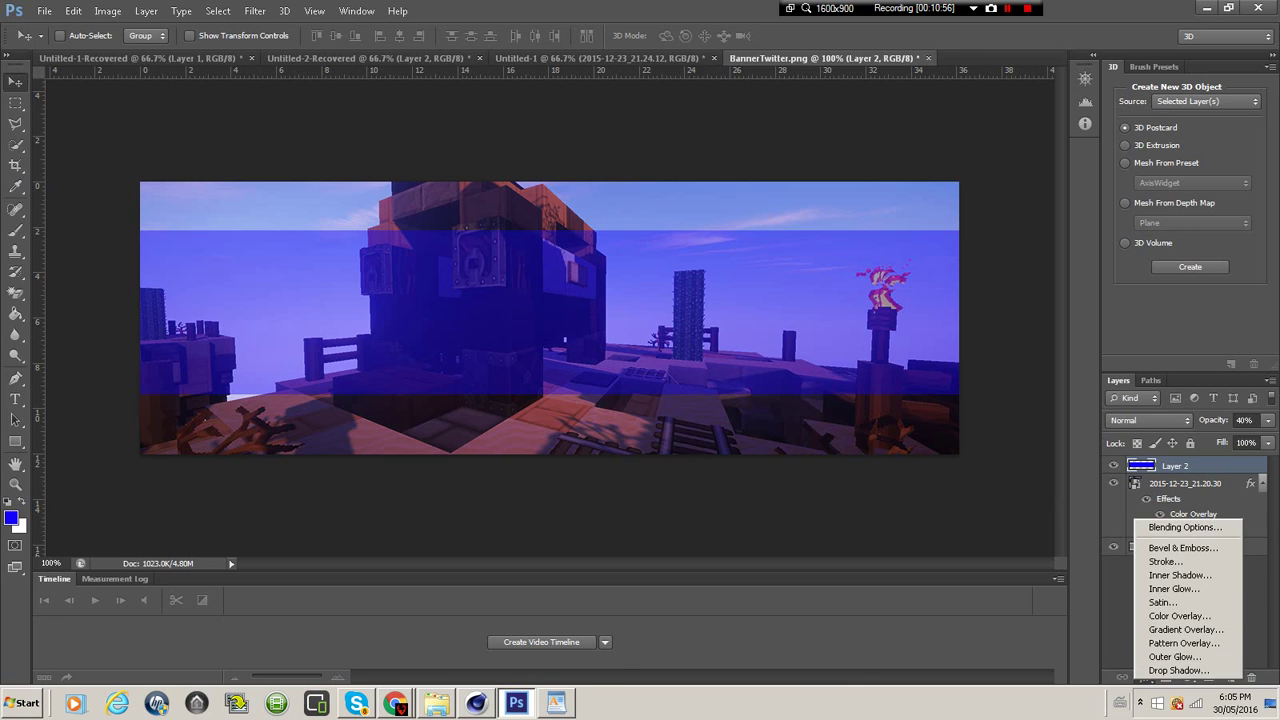
left_click(1190, 528)
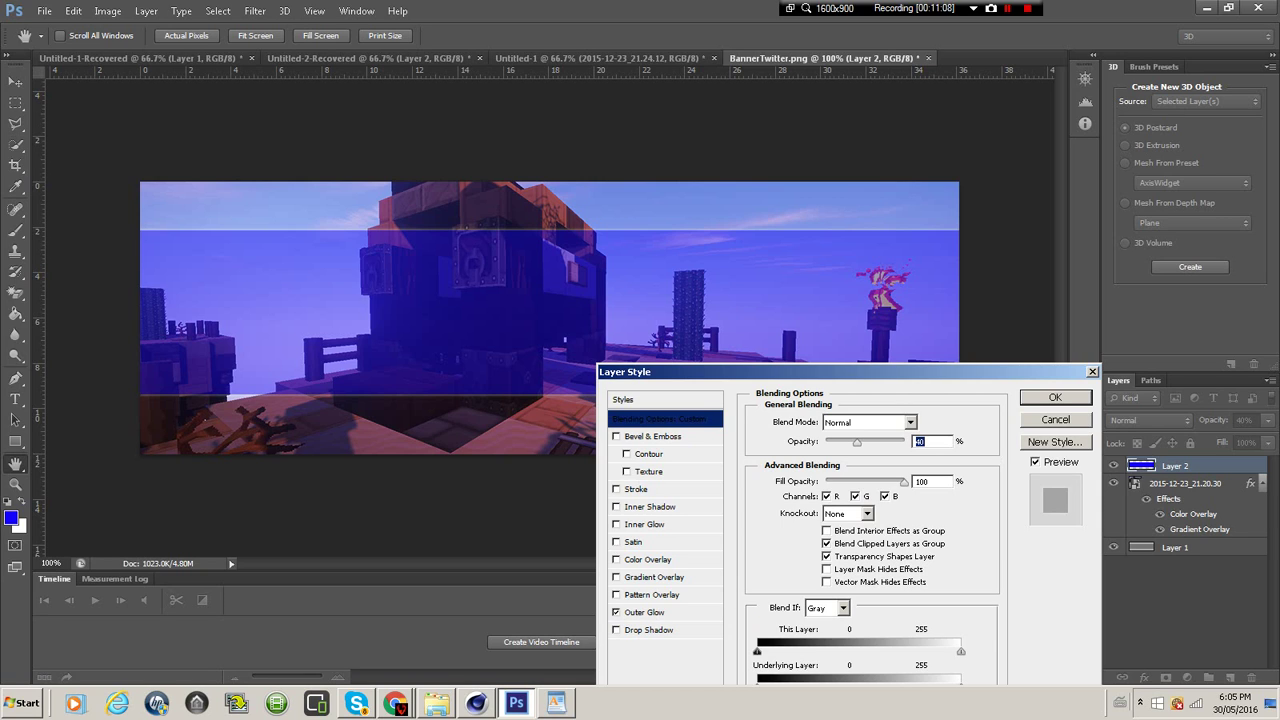
left_click(616, 630)
left_click(616, 630)
left_click(1055, 397)
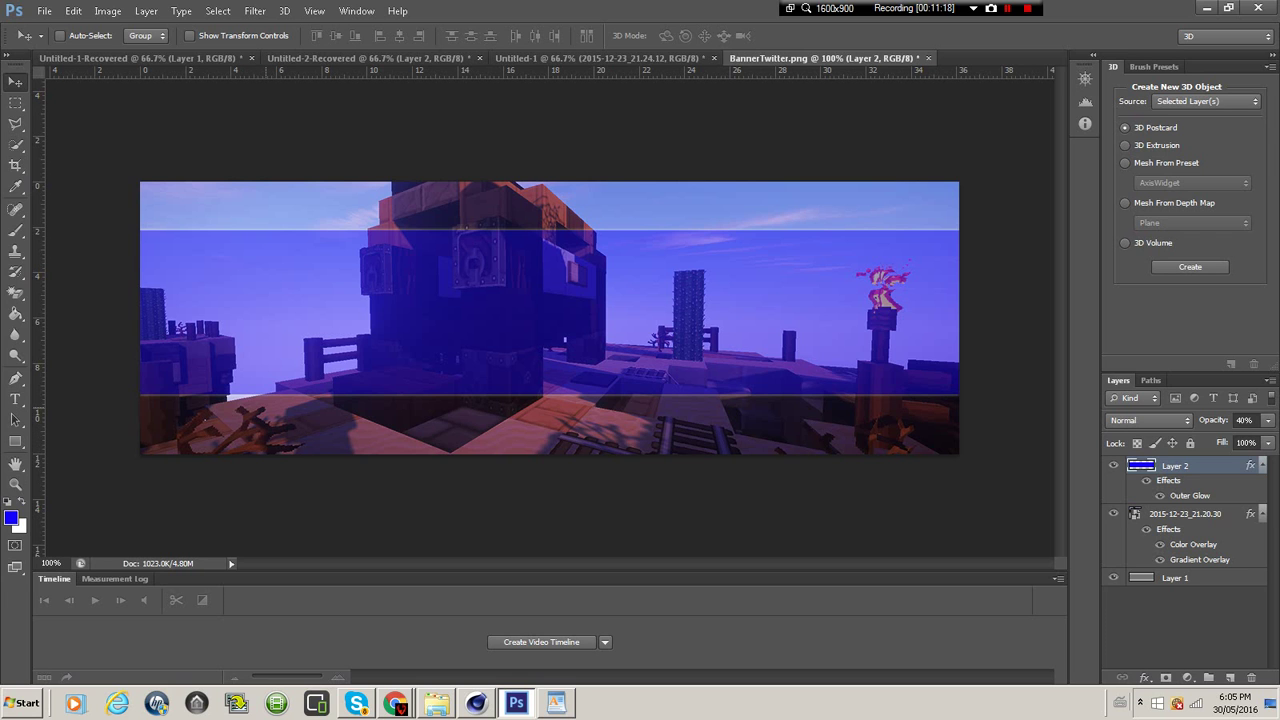
Place FrontSide.png from the Downloads folder into the banner above Layer 2
left_click(44, 11)
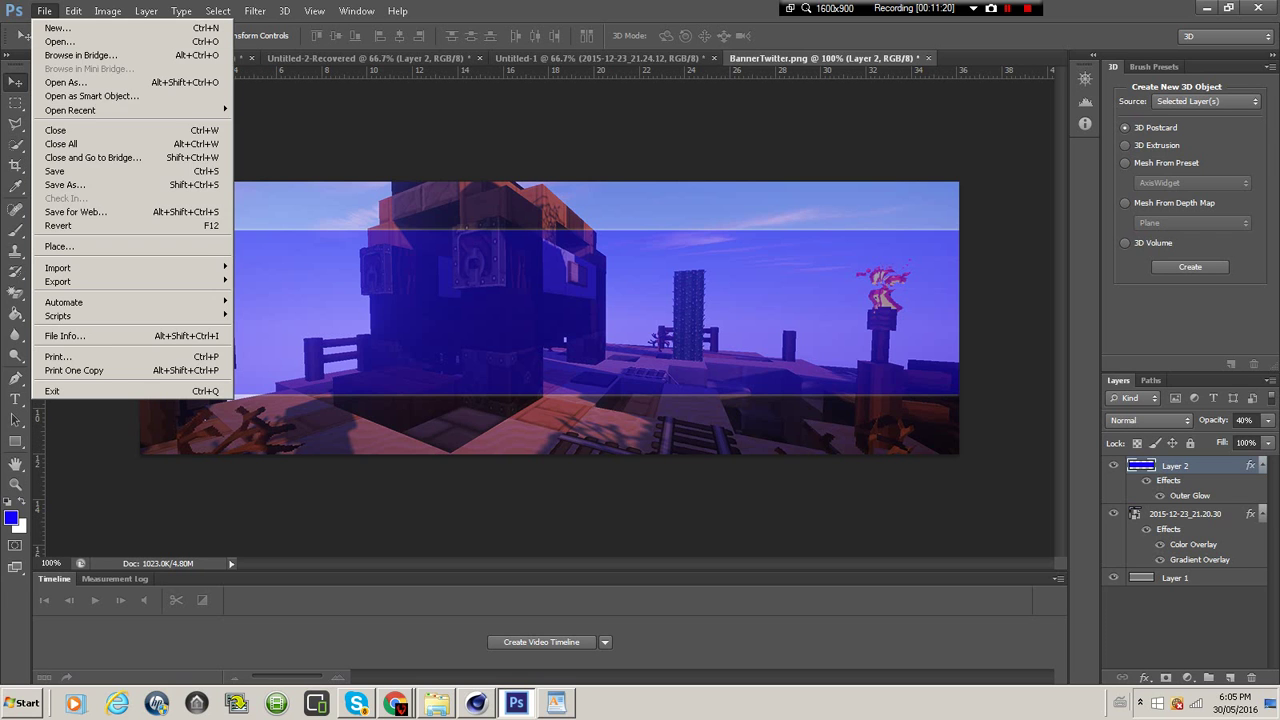
left_click(60, 247)
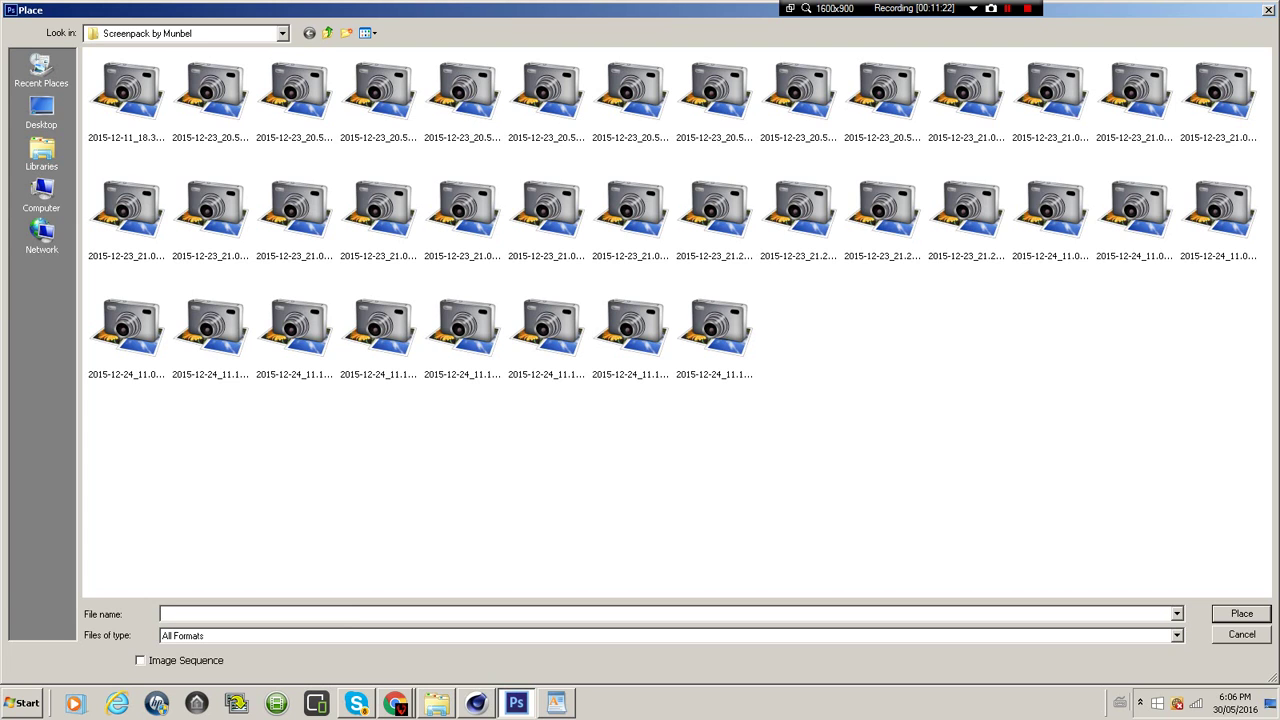
left_click(41, 70)
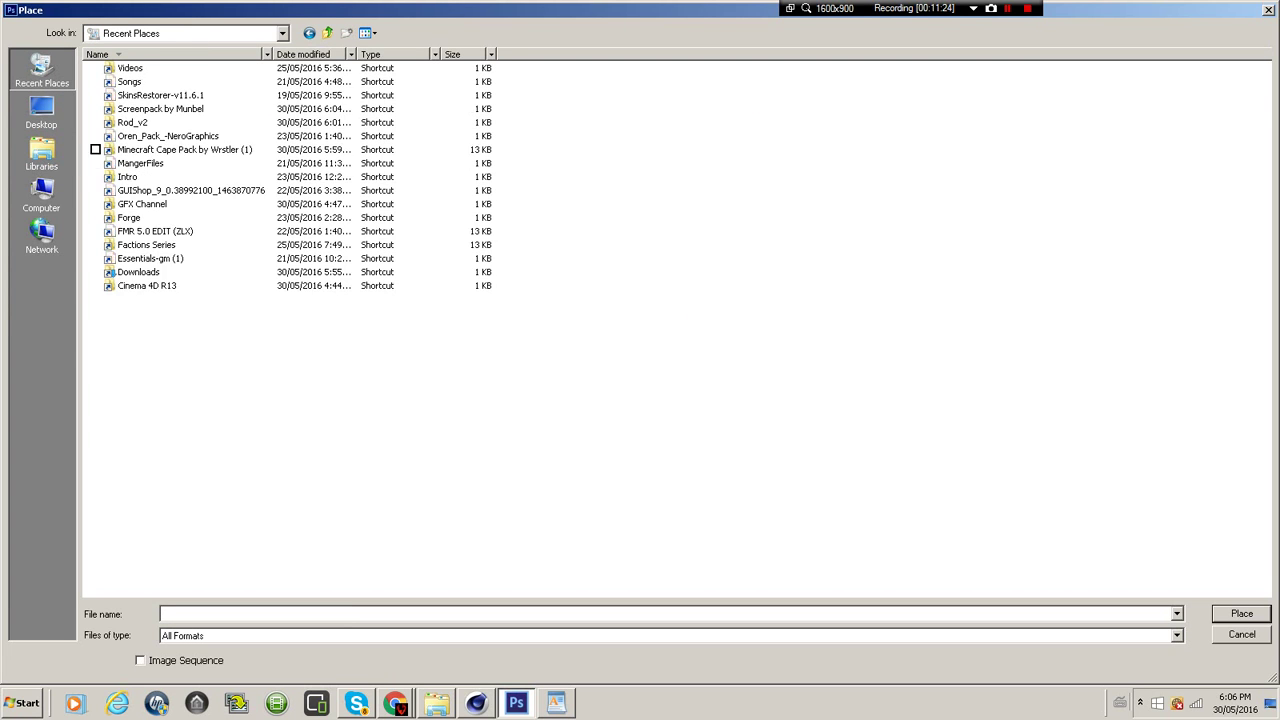
double_click(96, 434)
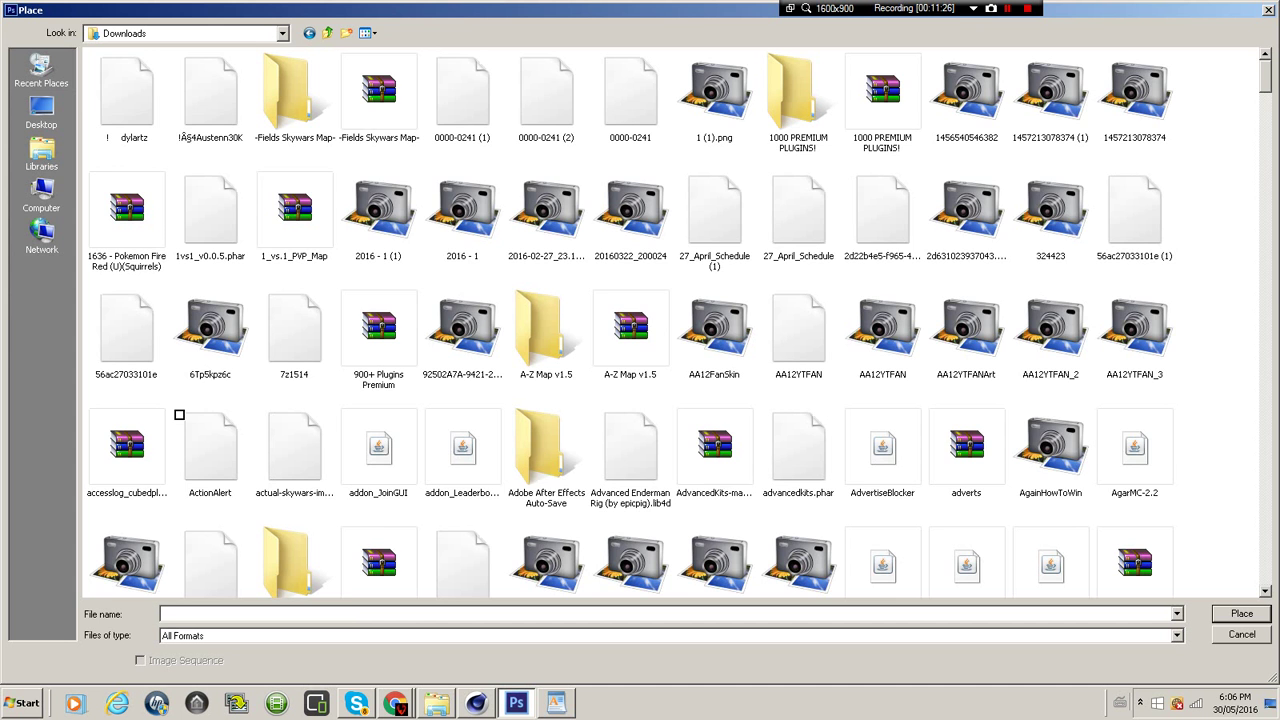
type("Front")
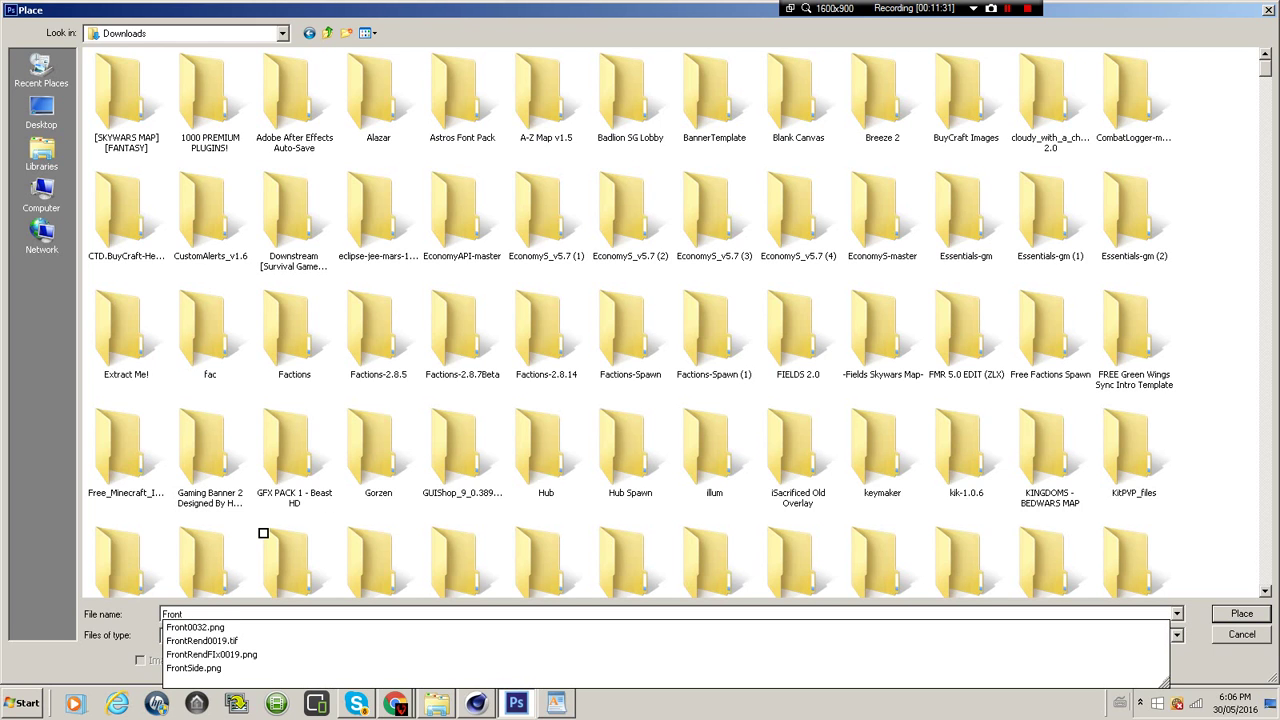
type("Si")
key("Down")
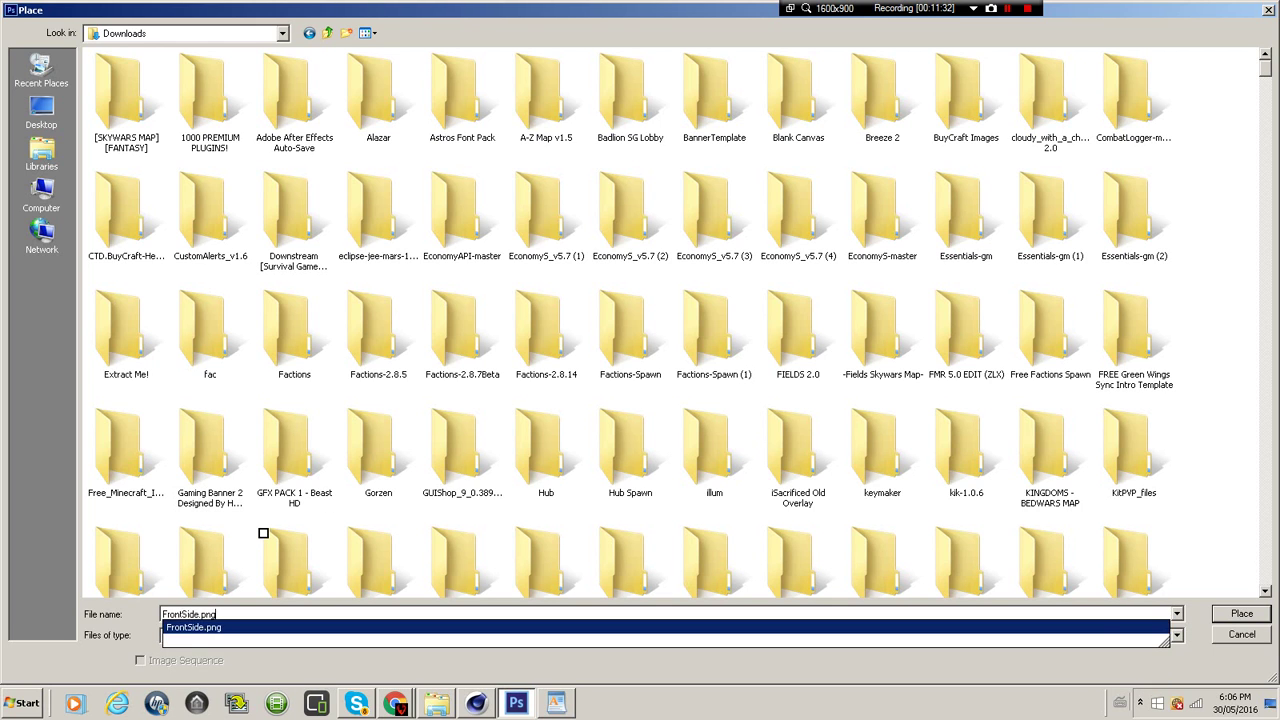
key("Return")
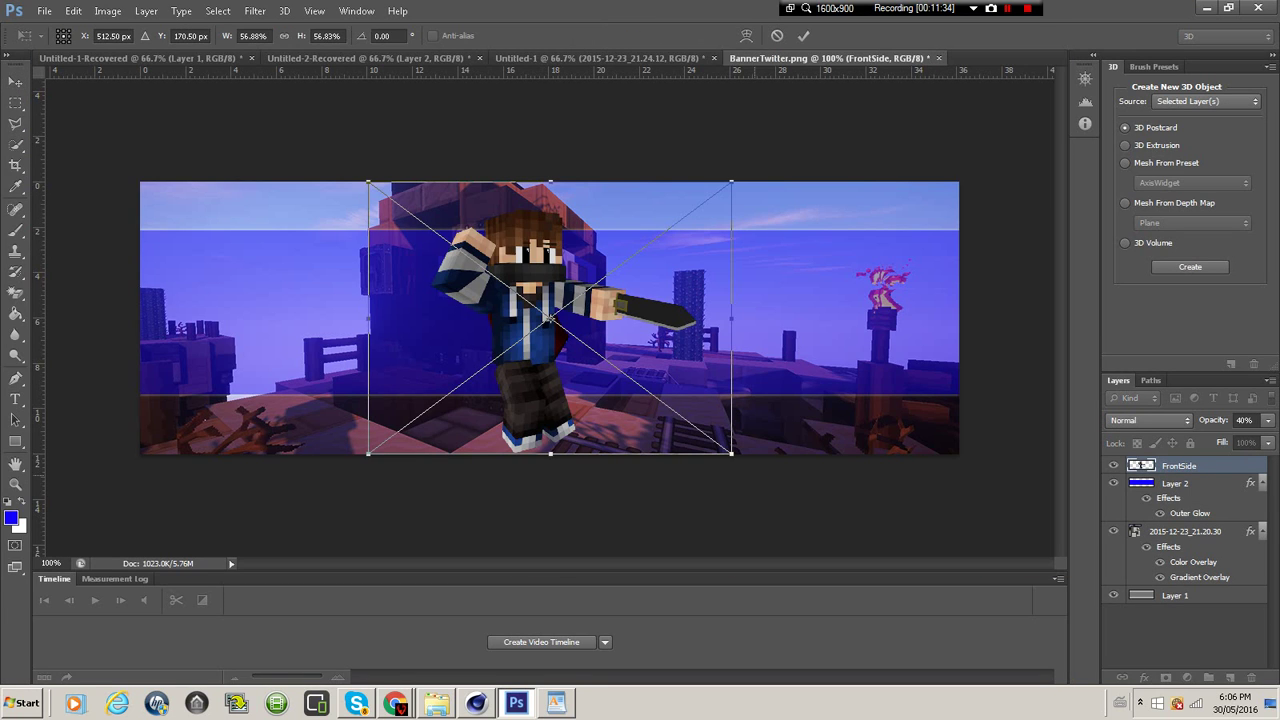
Scale the FrontSide character proportionally to 48.5%, position it at the left end of the banner, and commit the placement
left_click_drag(732, 454, 688, 421, "shift")
left_click_drag(599, 360, 333, 379)
mouse_move(320, 330)
left_mouse_down()
mouse_move(321, 344)
mouse_move(668, 468)
mouse_move(898, 352)
mouse_move(362, 354)
mouse_move(334, 339)
left_mouse_up()
left_click_drag(434, 447, 424, 440, "shift")
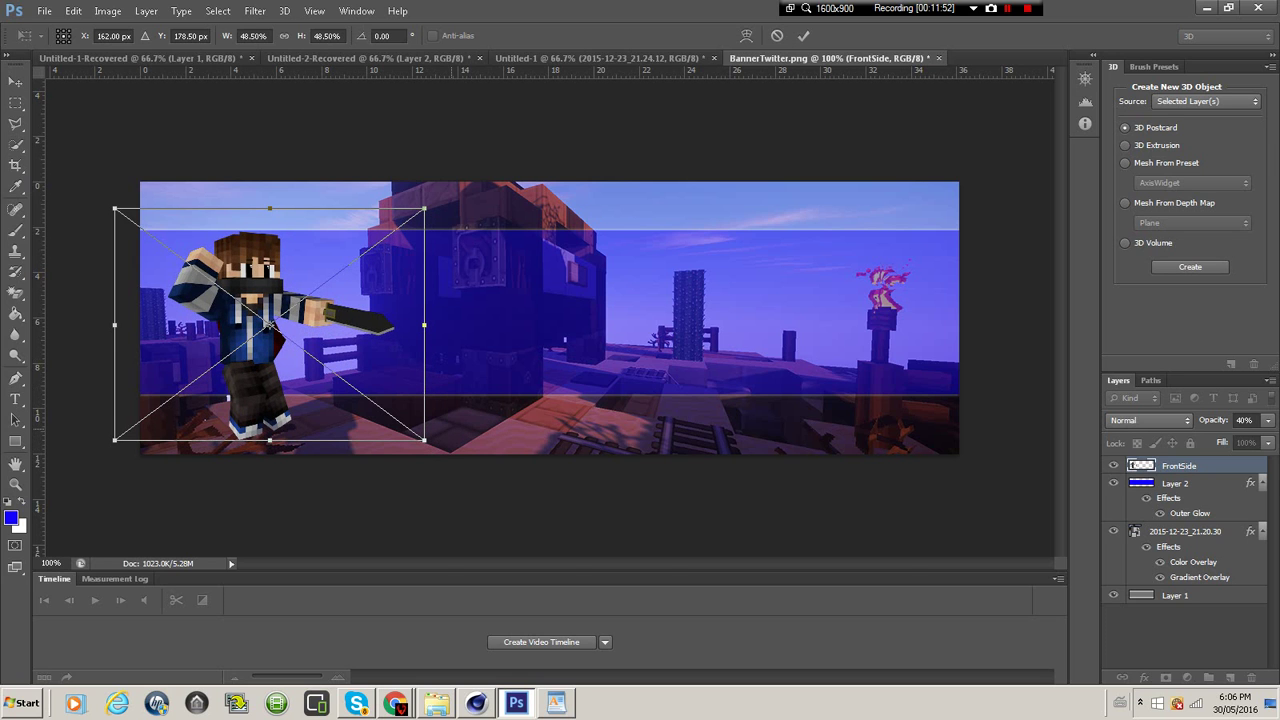
key("alt+Tab")
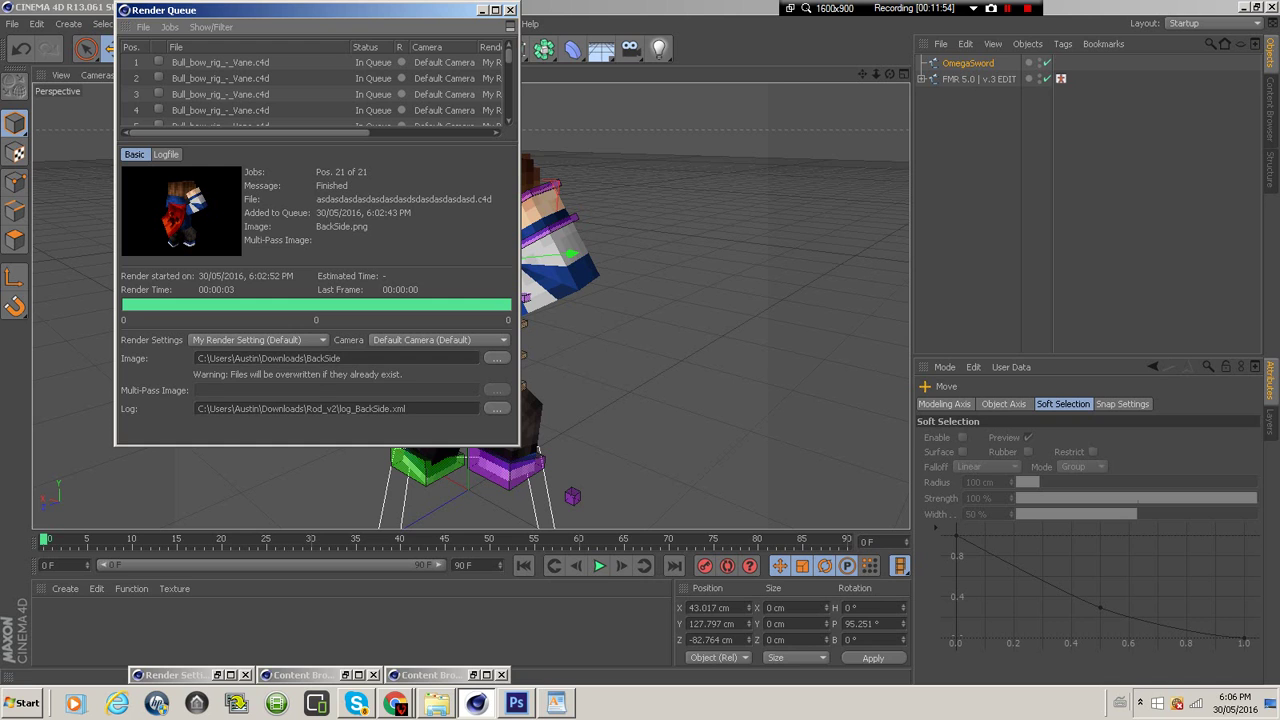
key("alt+Tab")
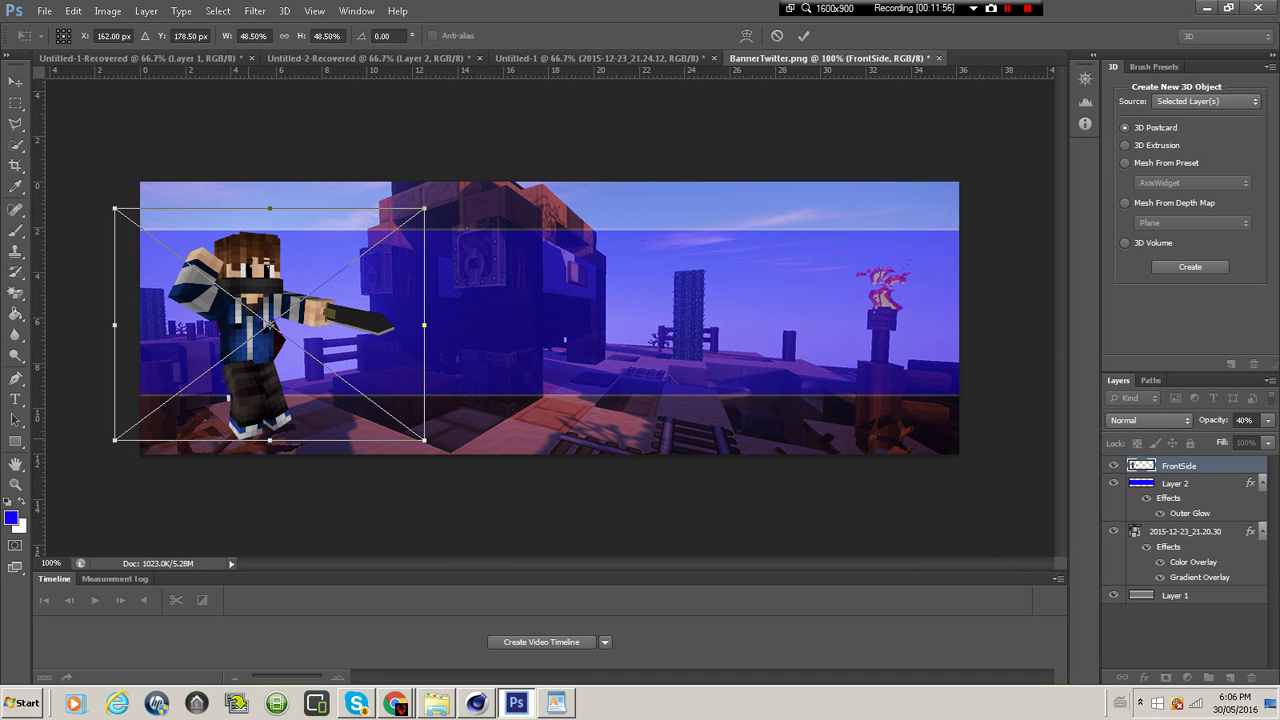
left_click(15, 82)
key("Return")
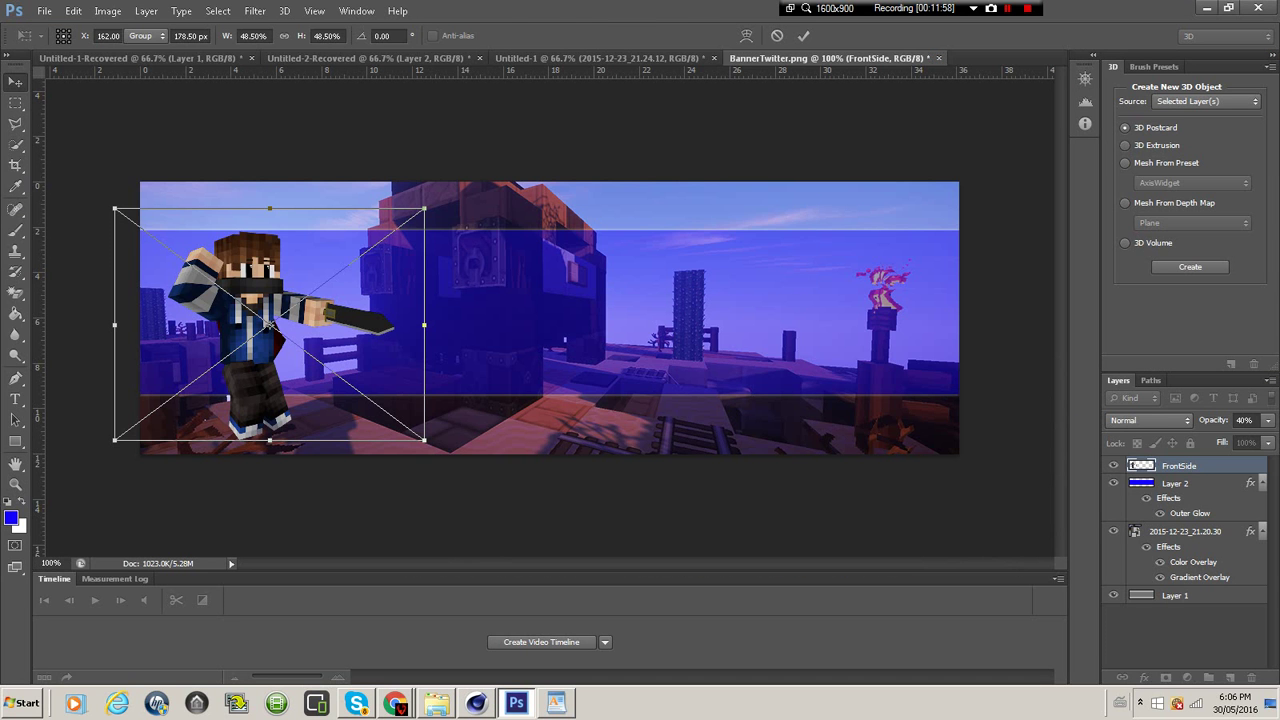
left_click(44, 10)
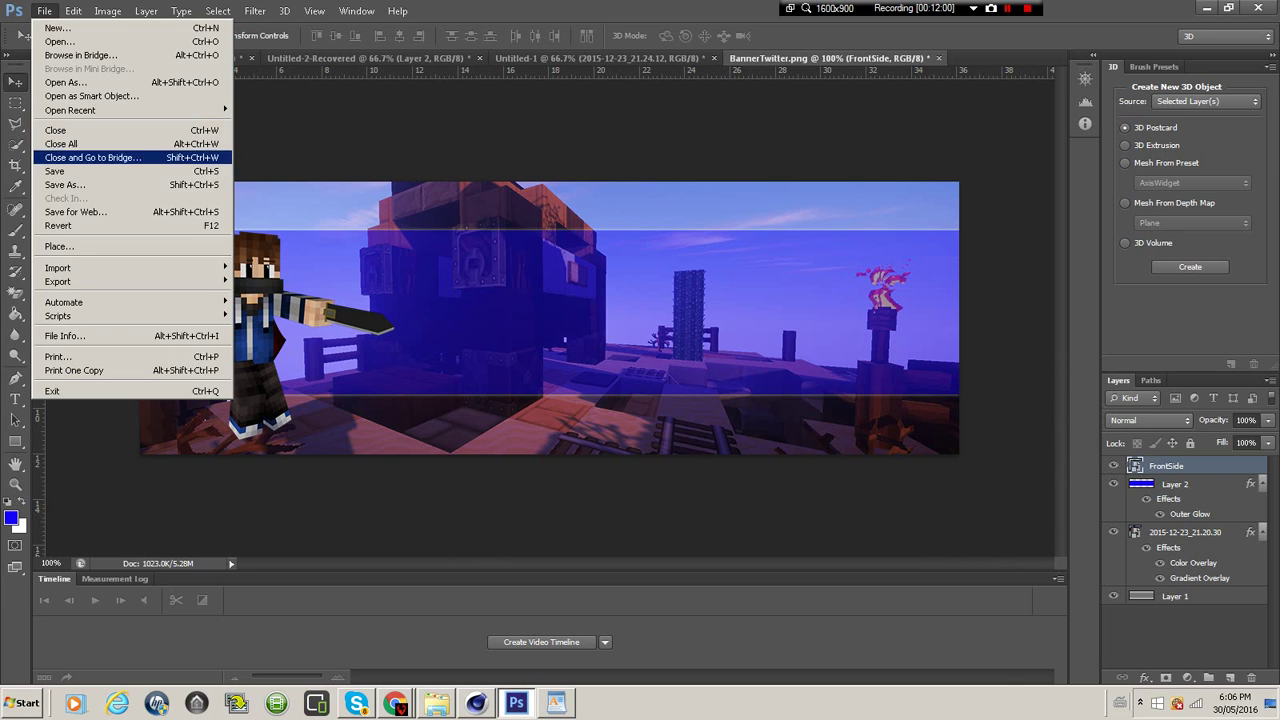
left_click(70, 246)
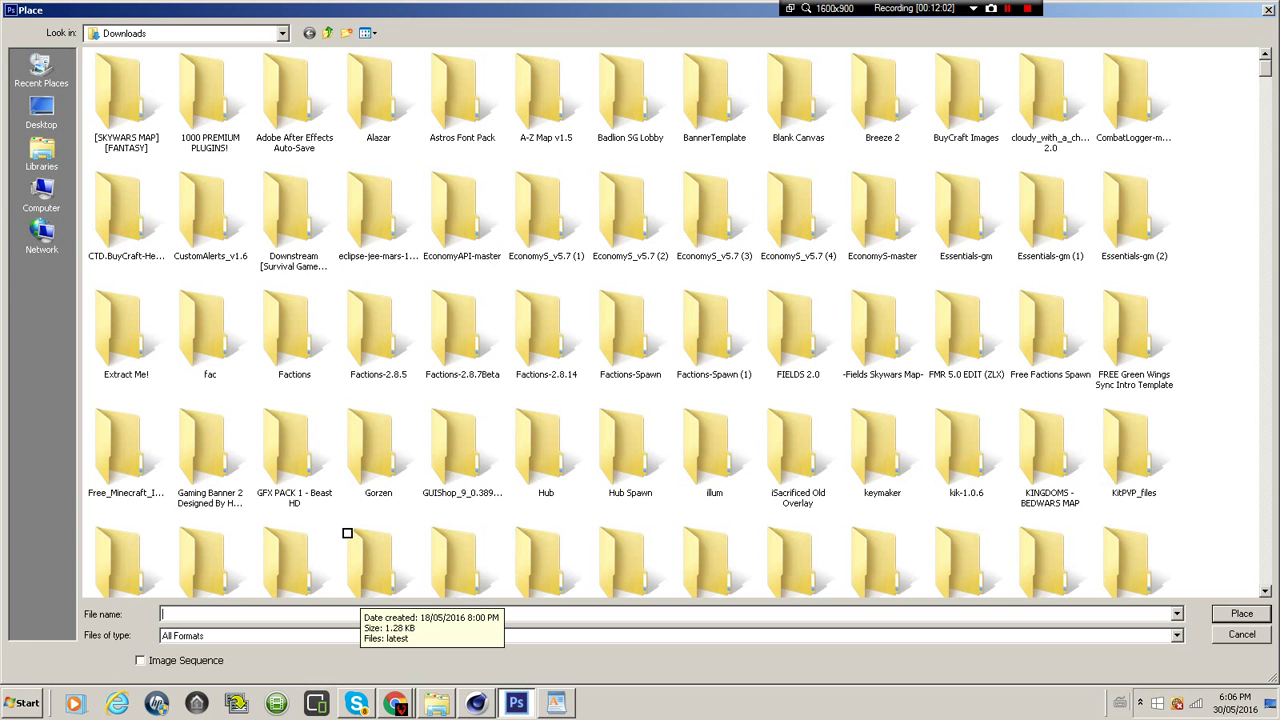
type("BackSi")
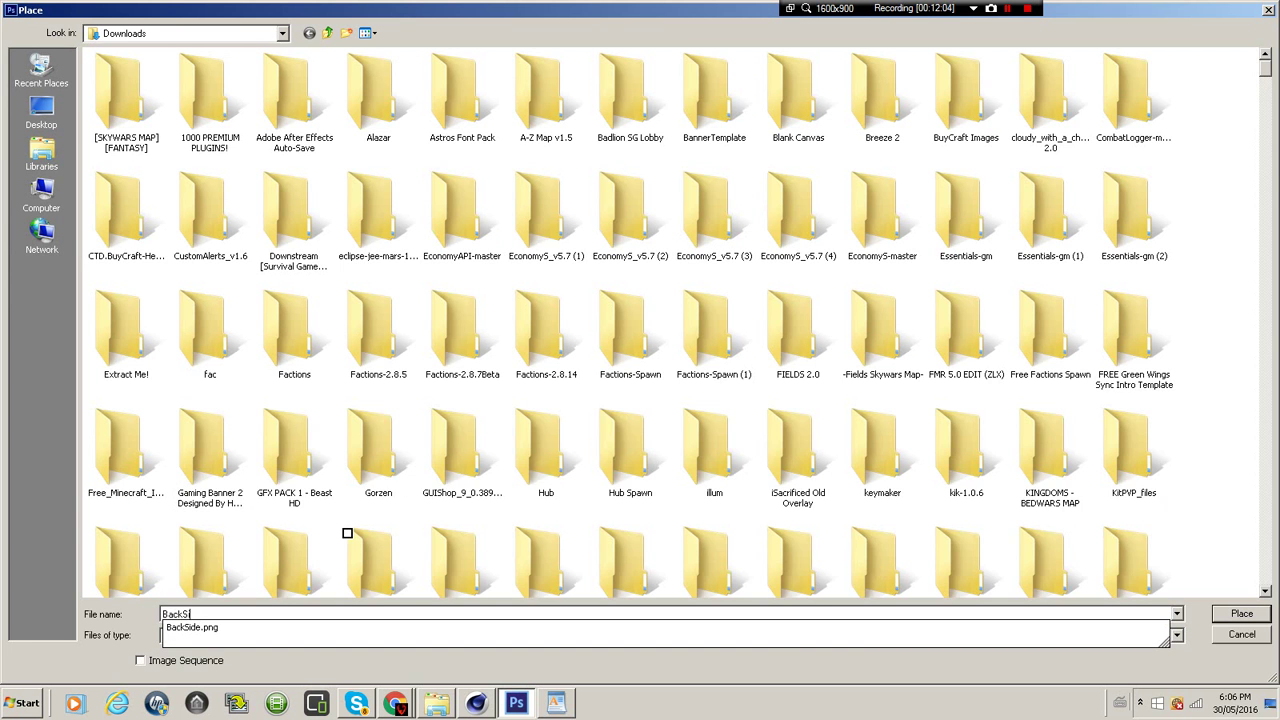
key("Return")
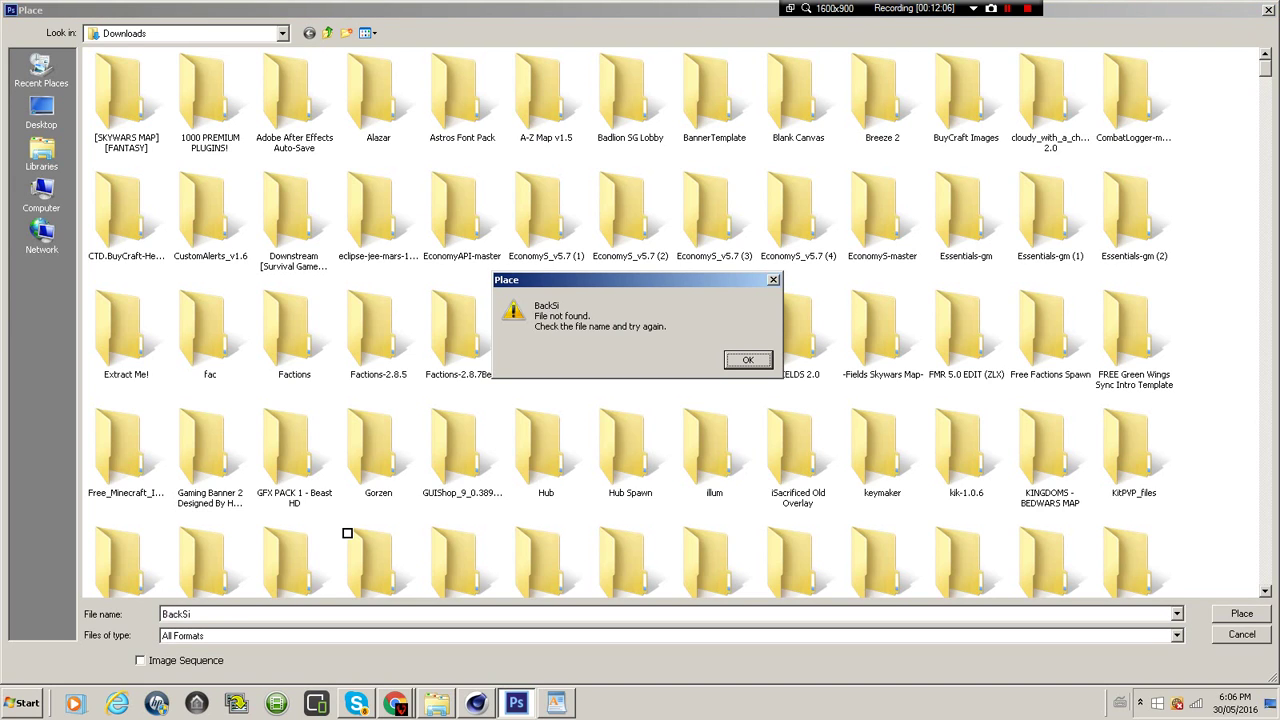
left_click(748, 360)
left_click(191, 614)
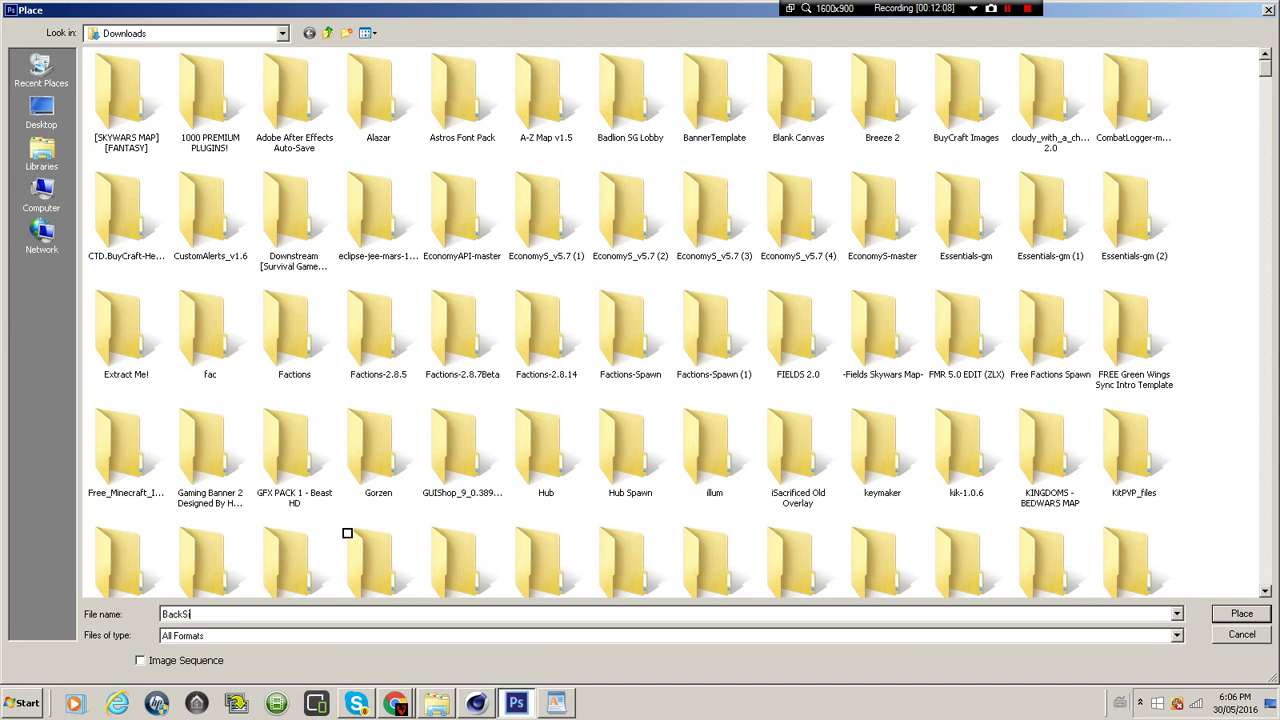
type("de.png")
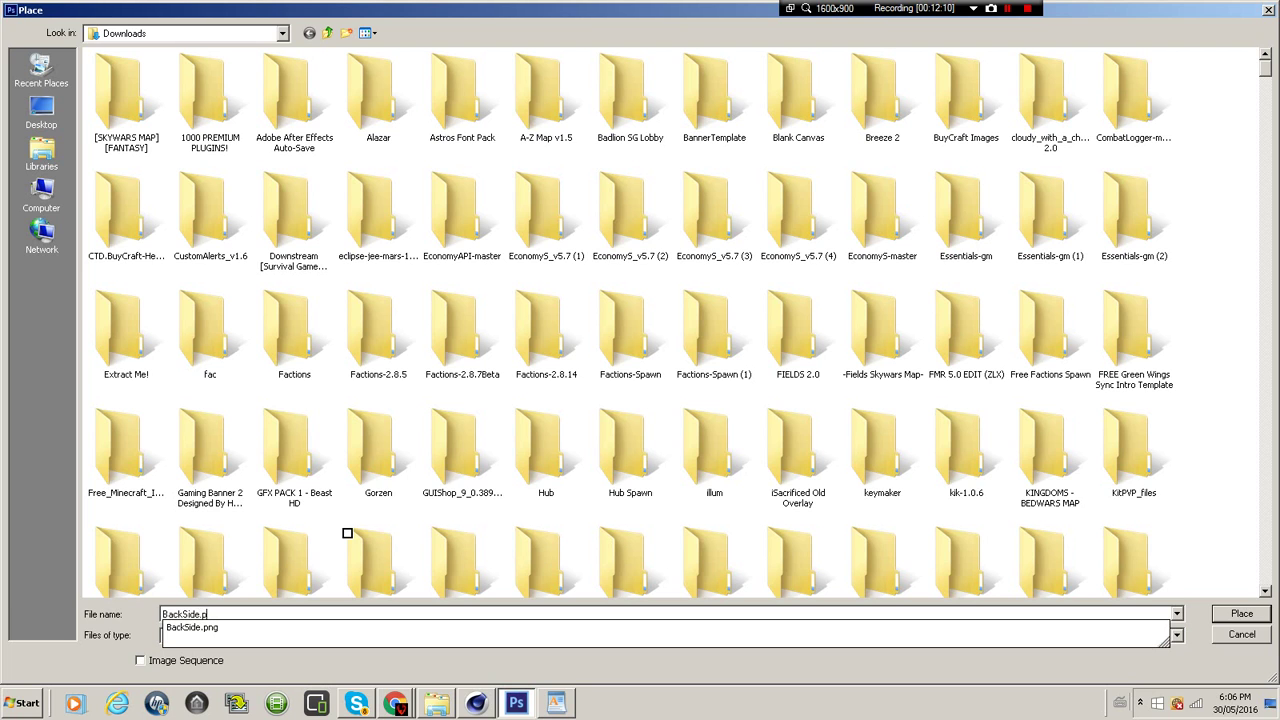
key("Return")
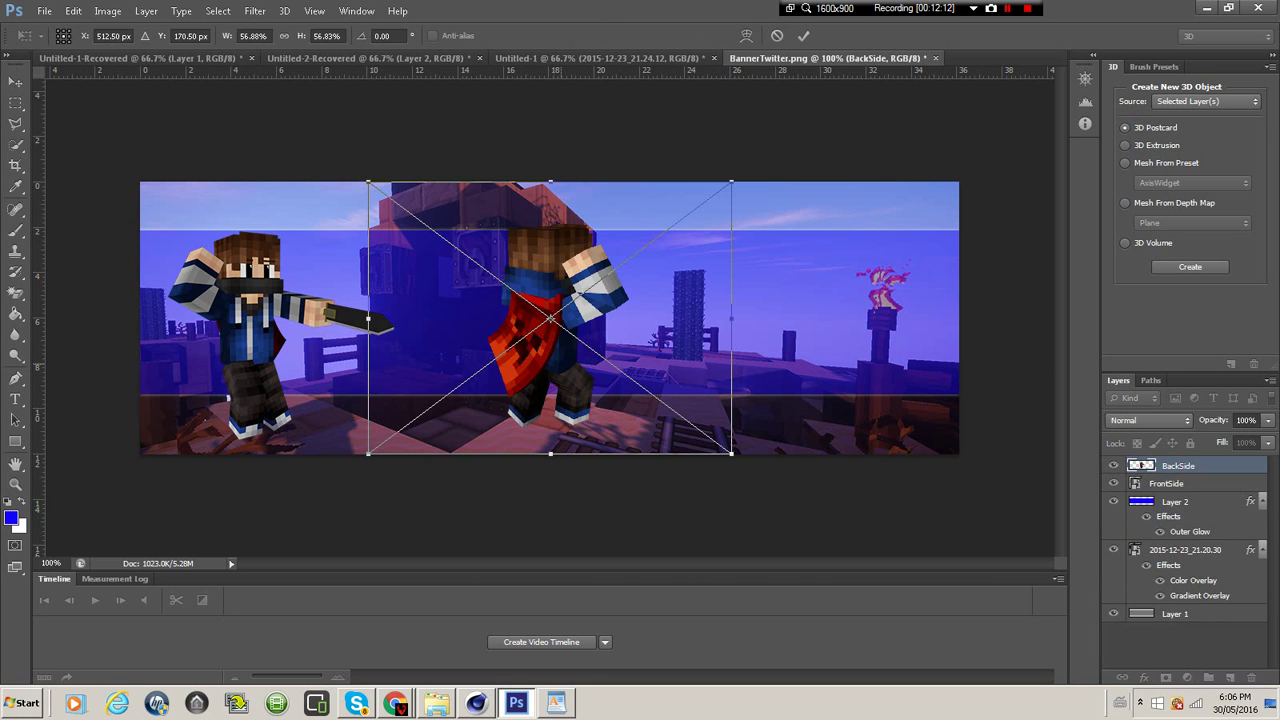
left_click_drag(605, 345, 896, 333)
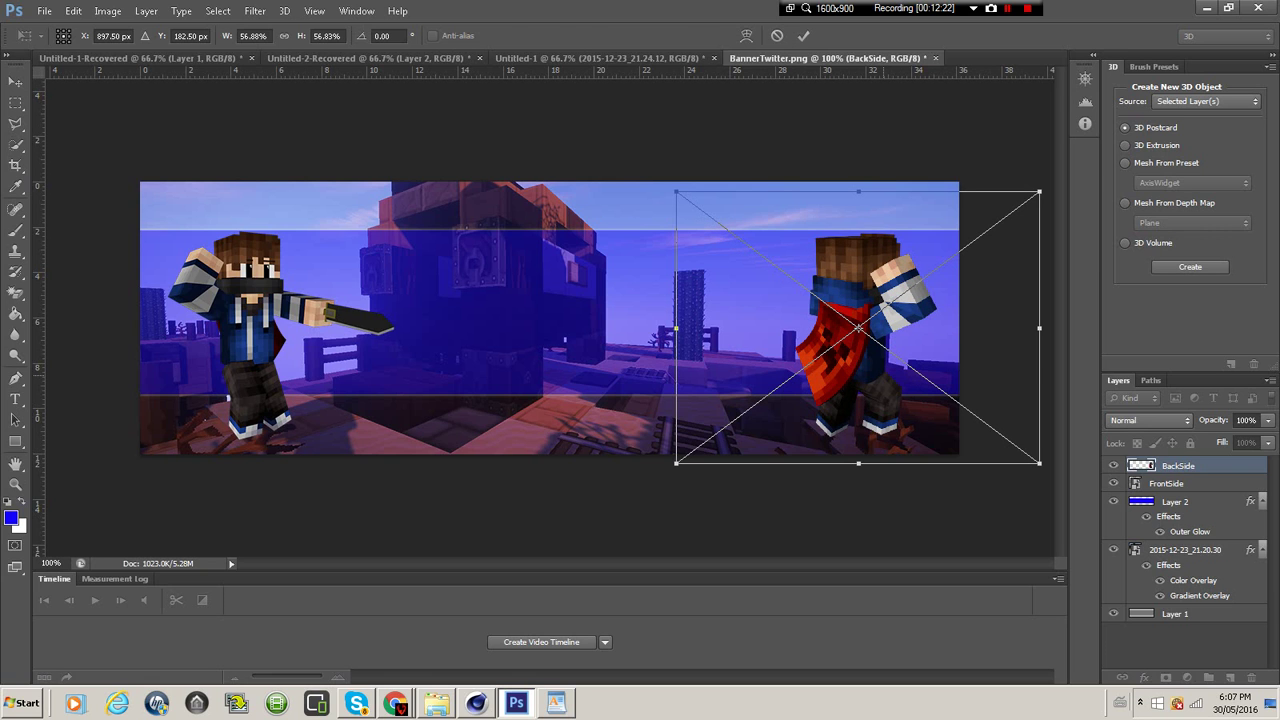
key("Escape")
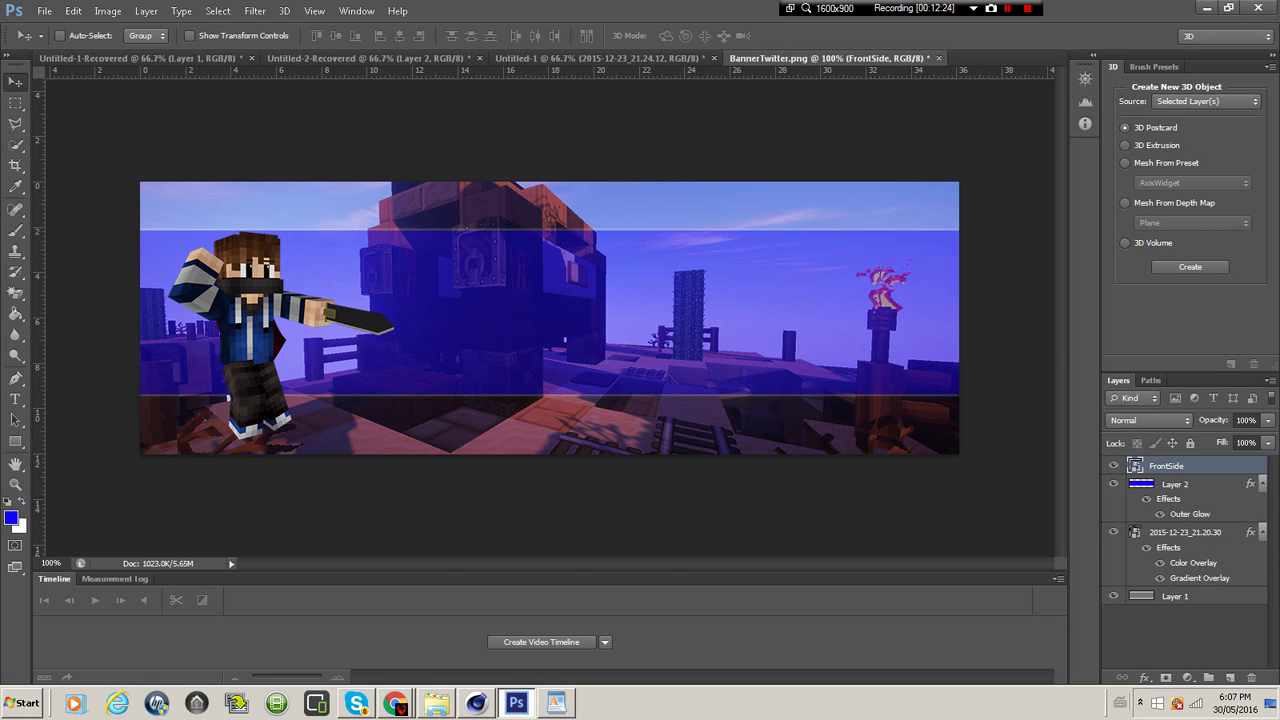
Switch to Cinema 4D, minimize the floating windows, and orbit the scene to a three-quarter back view of the character
key("alt+Tab")
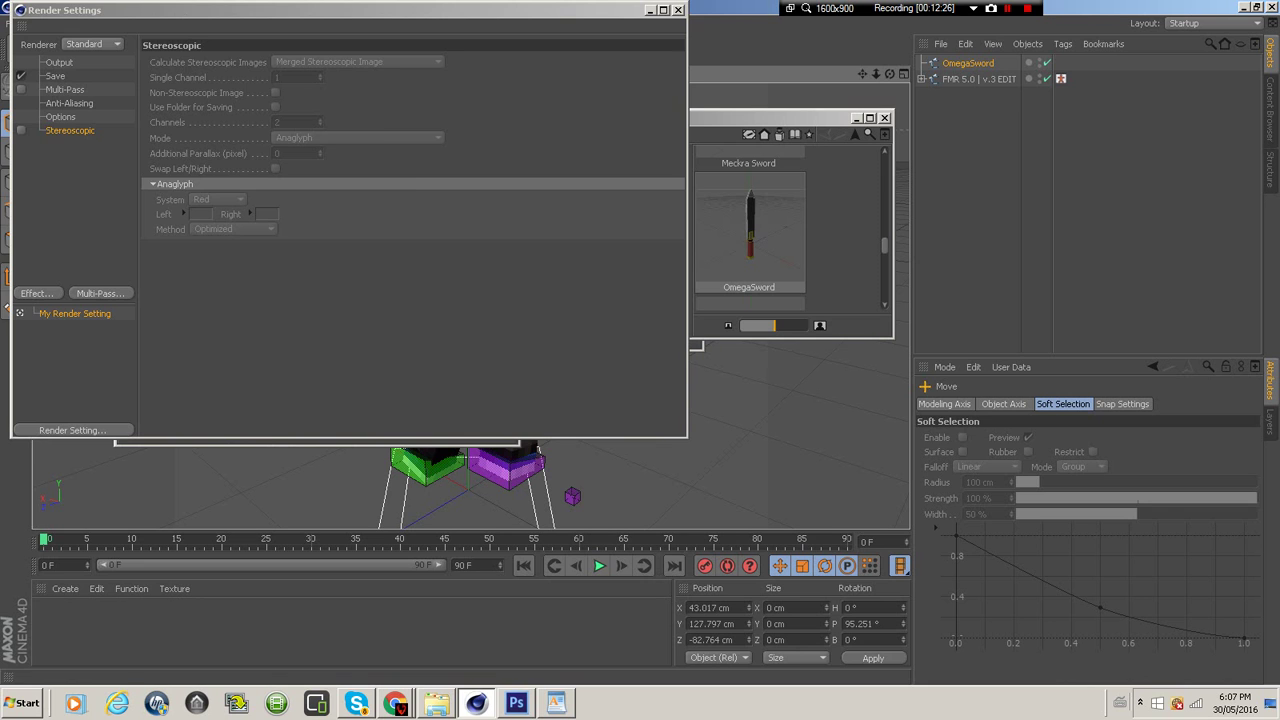
left_click(650, 10)
left_click(857, 118)
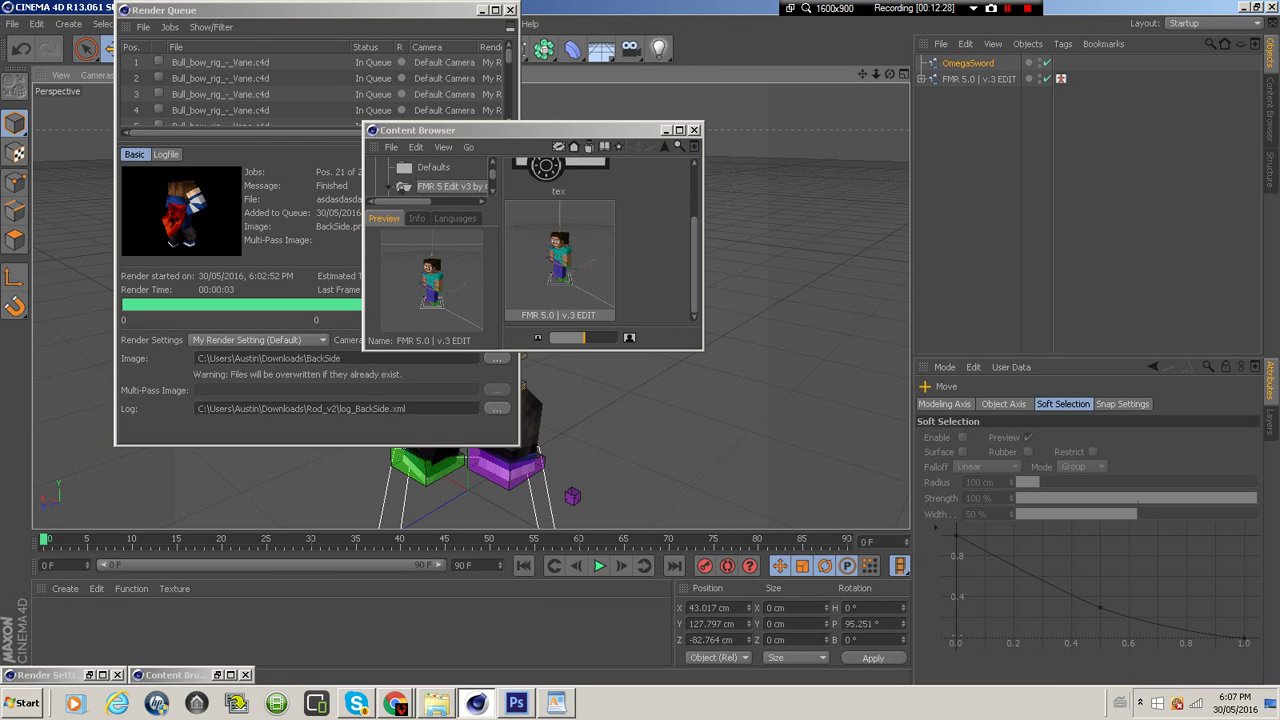
left_click(666, 130)
left_click(483, 10)
left_click_drag(889, 74, 1045, 125)
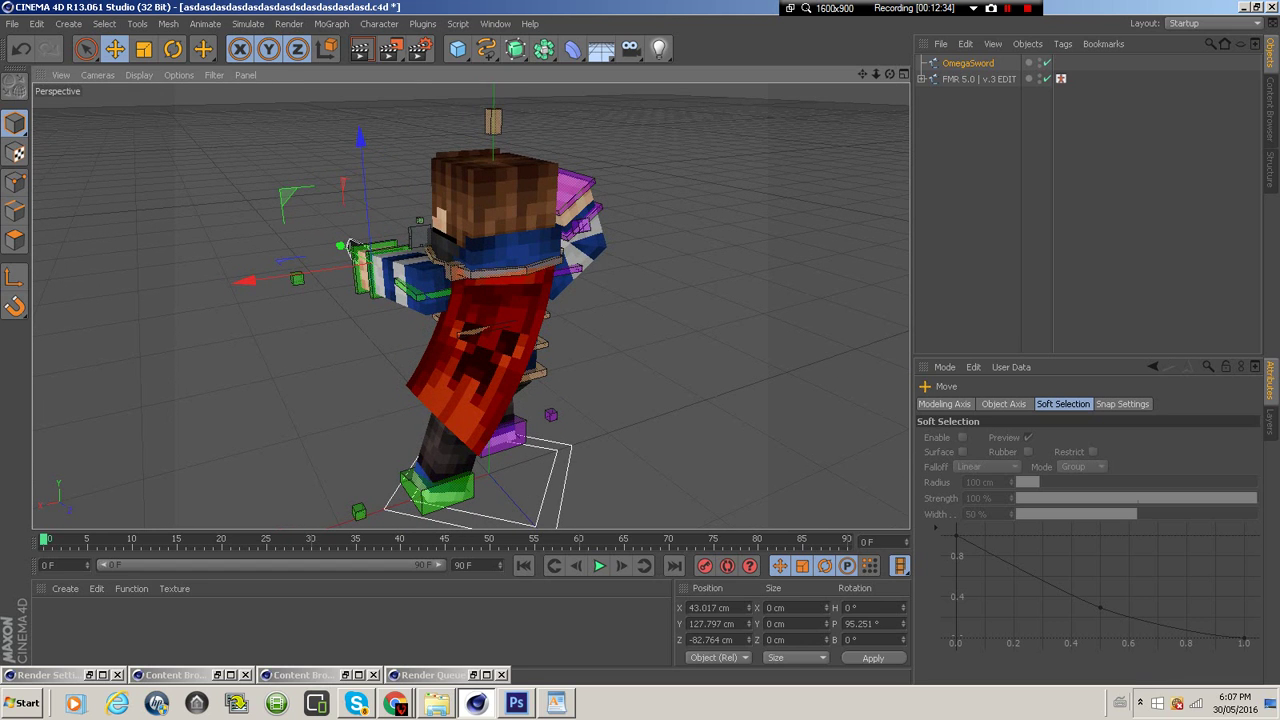
Add the project to the Render Queue with its changes saved, set the output image to LOL in Downloads, and start rendering
left_click(289, 24)
left_click(336, 139)
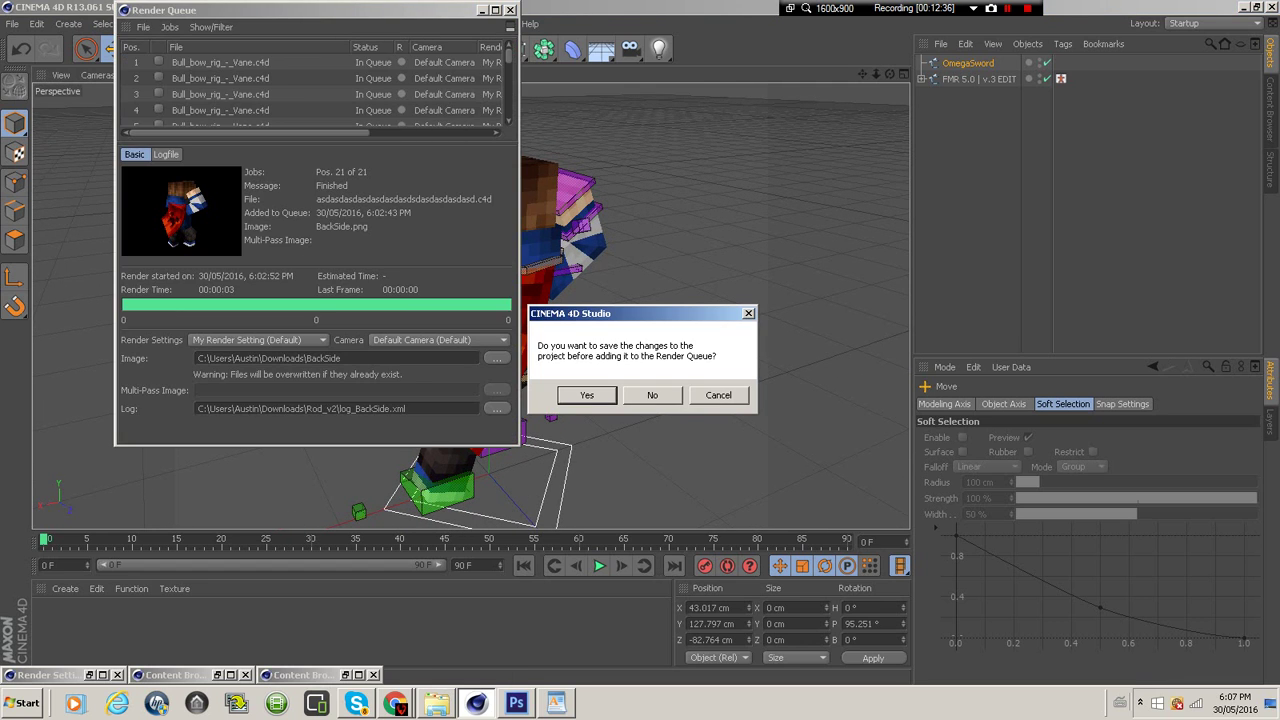
left_click(587, 395)
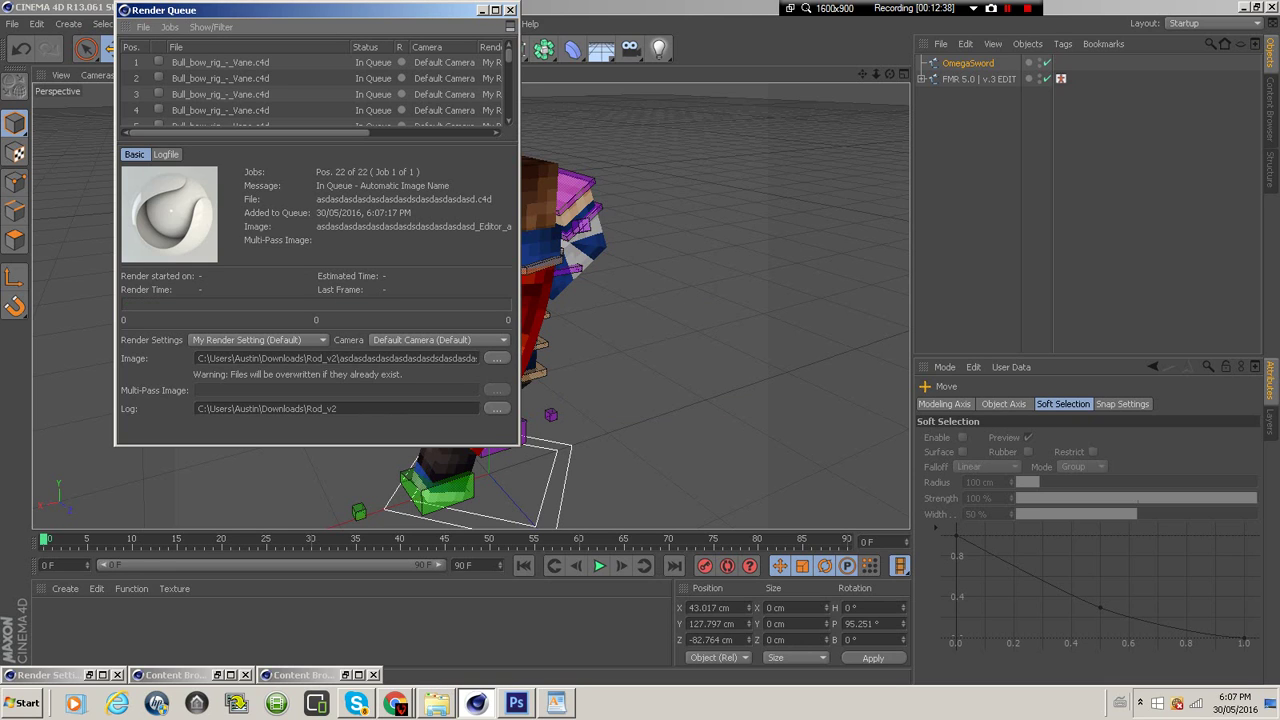
left_click_drag(306, 358, 486, 358)
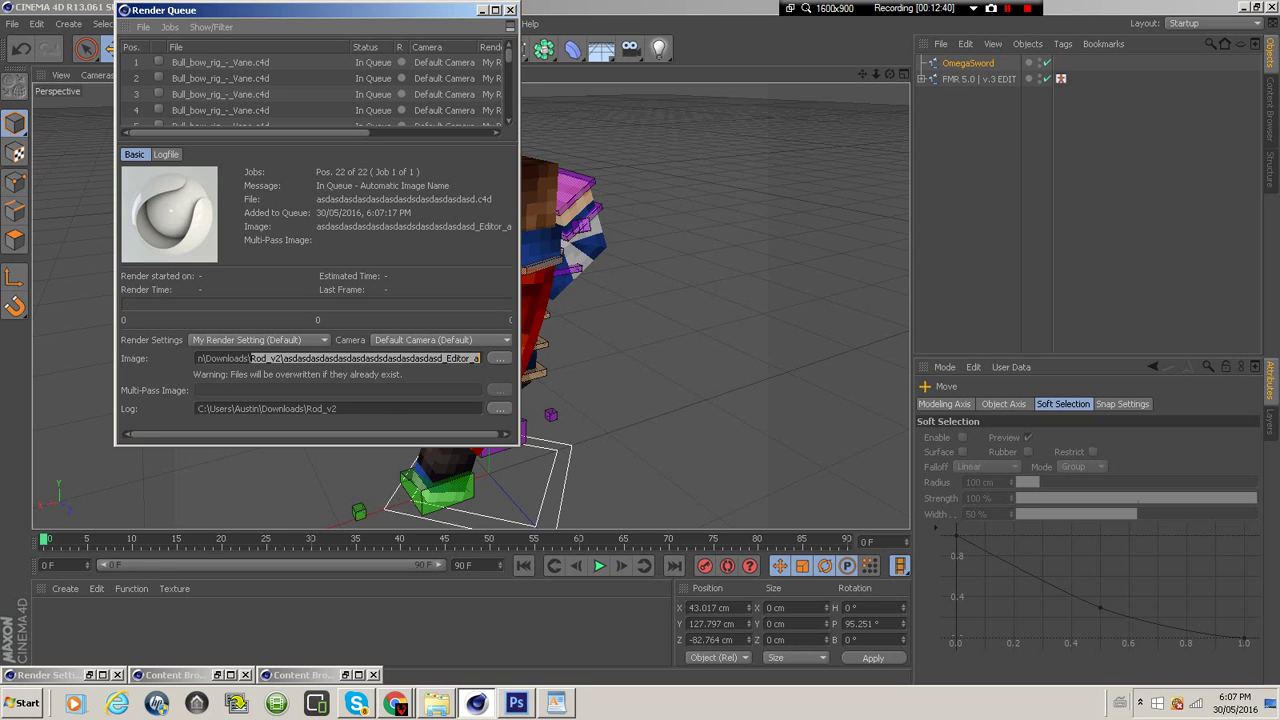
type("LOL")
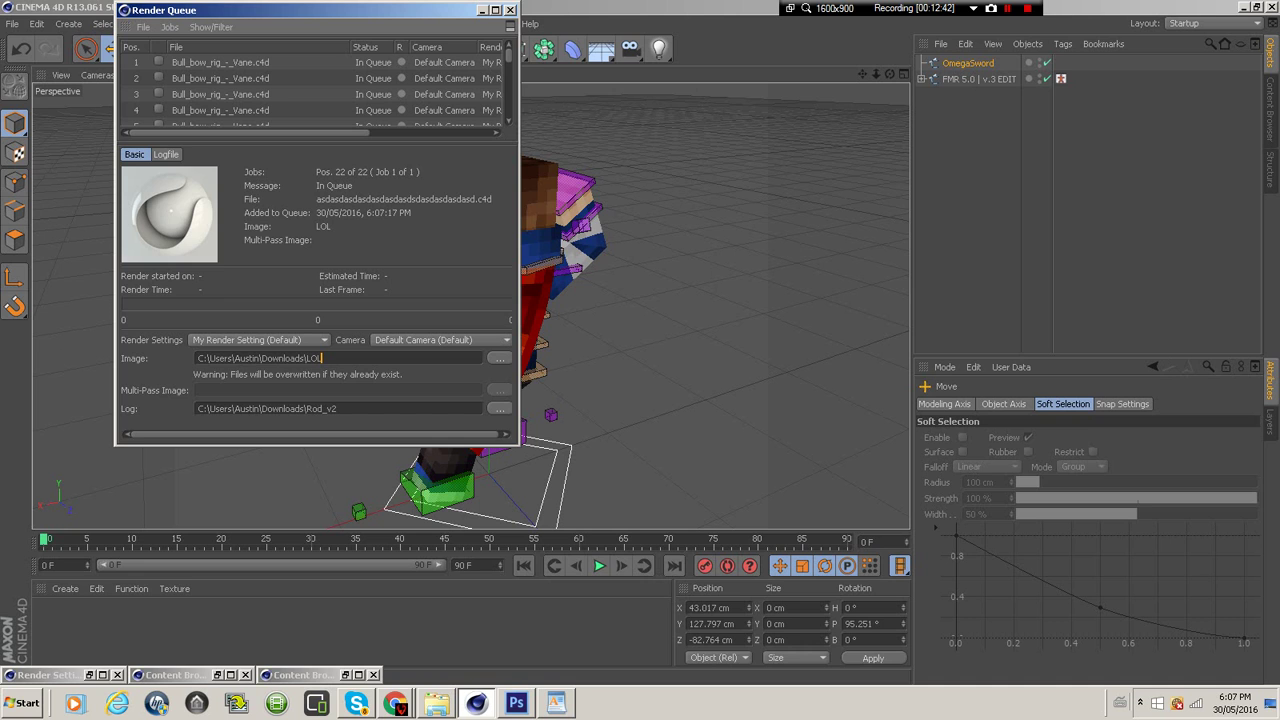
left_click(170, 27)
left_click(204, 50)
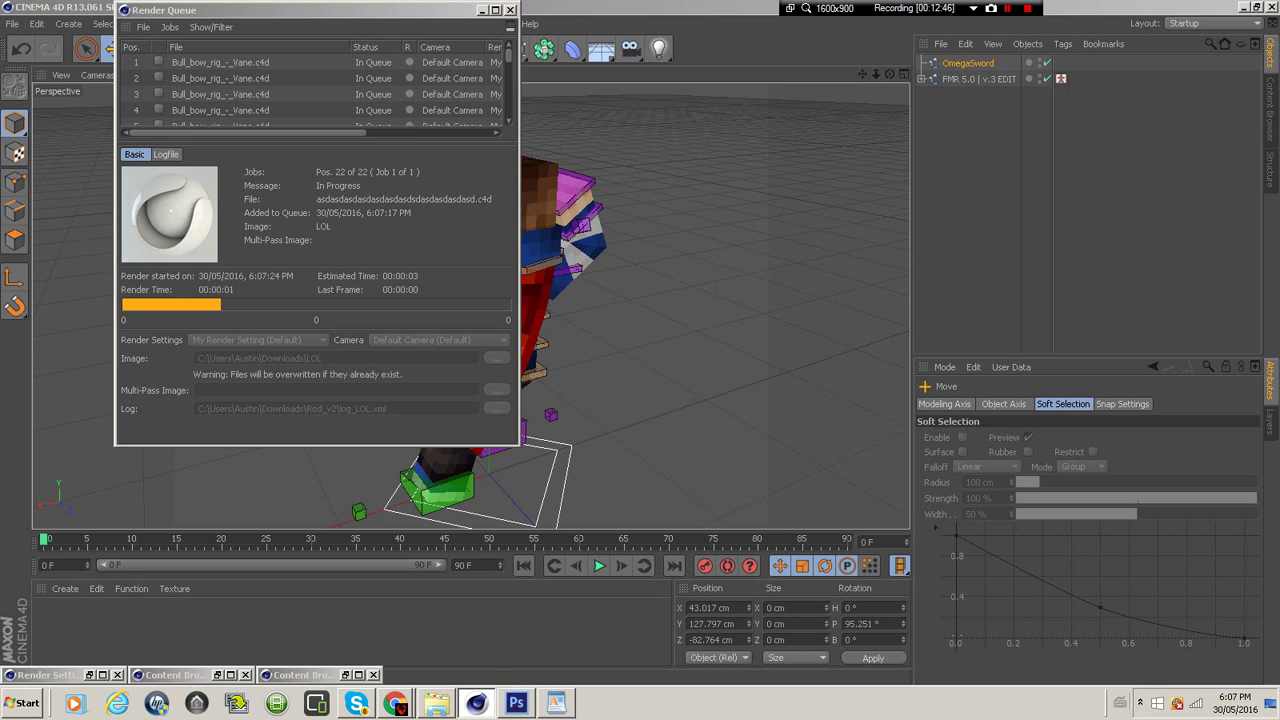
Switch to Photoshop and place LOL.png from the Downloads folder into the banner above the FrontSide layer
left_click(516, 703)
left_click(44, 10)
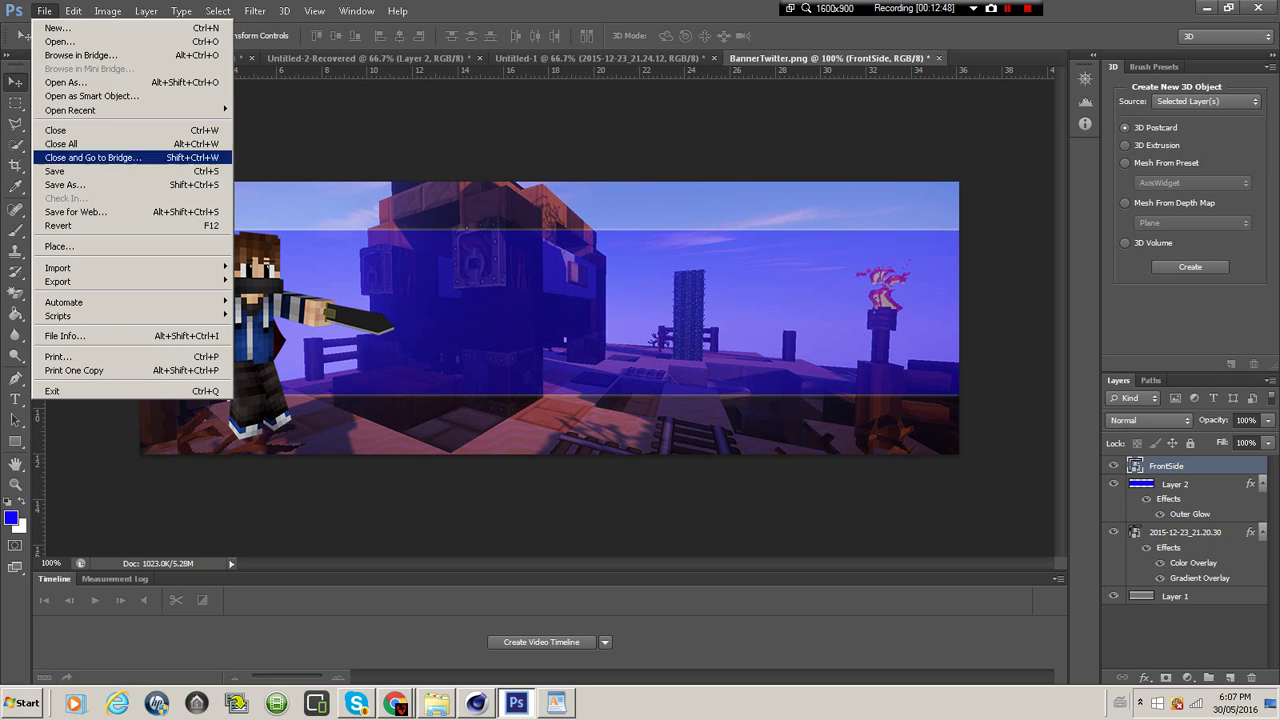
left_click(70, 246)
type("LOL")
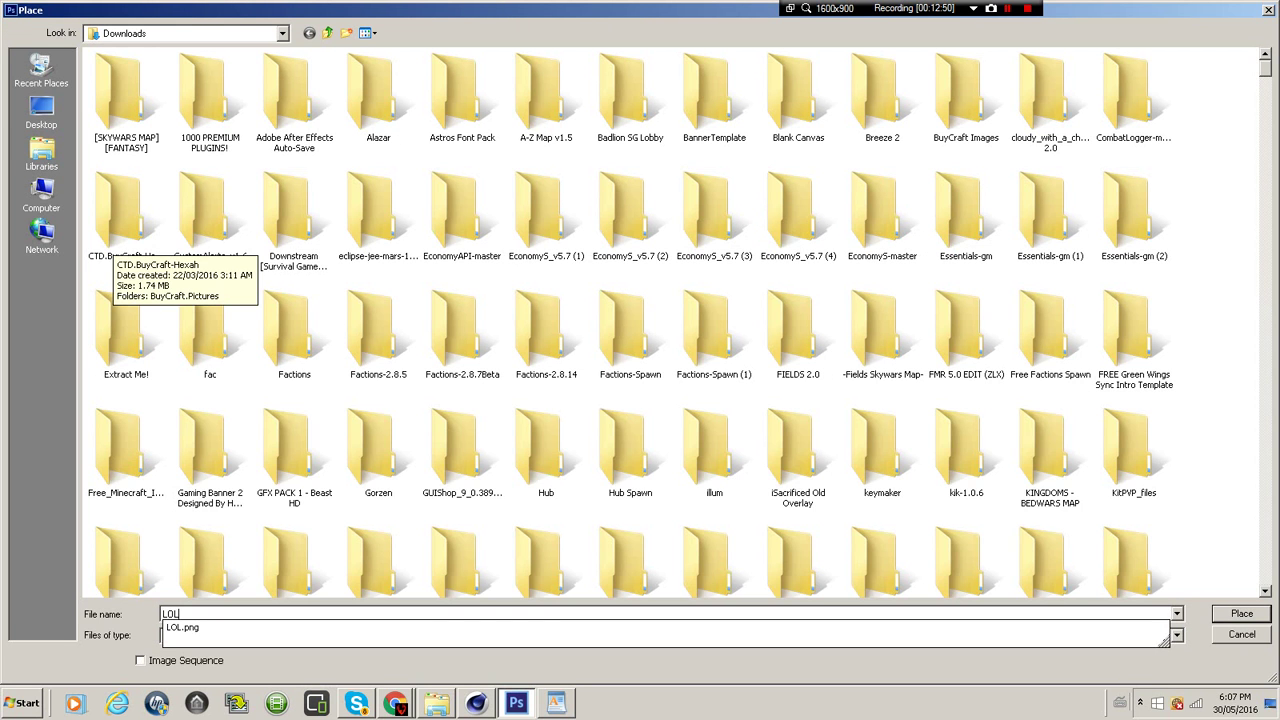
key("Down")
key("Return")
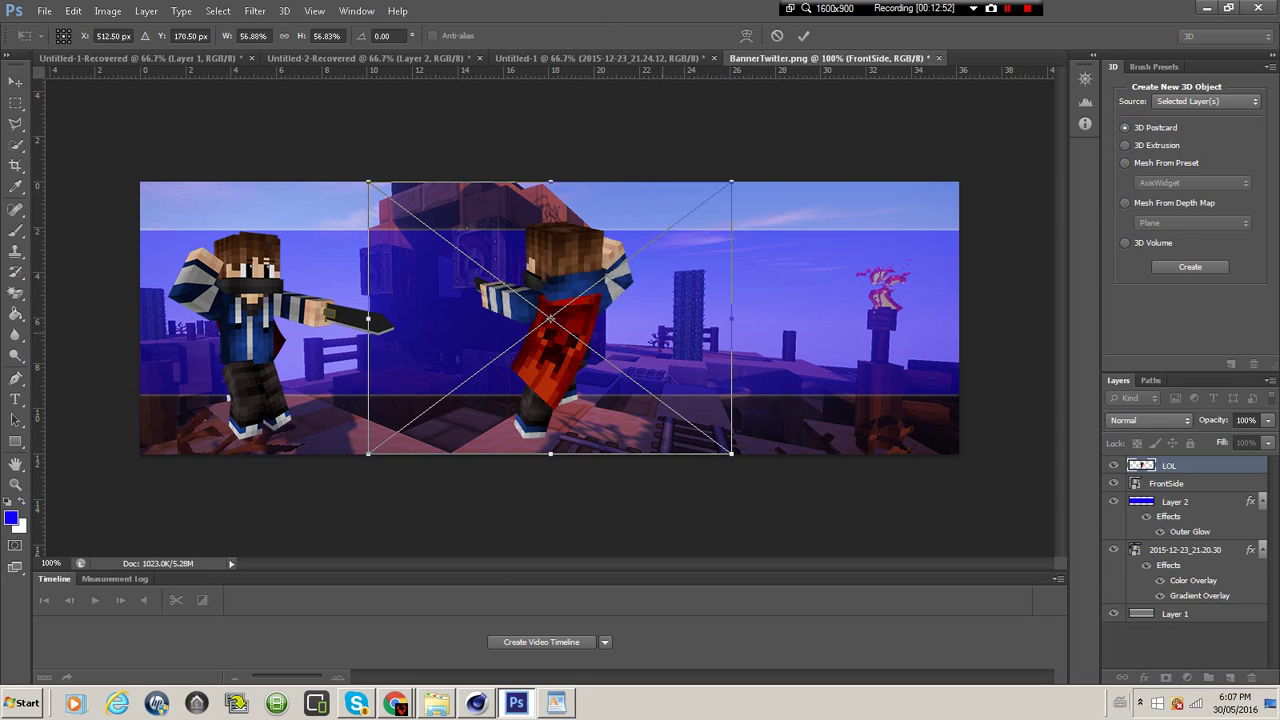
Position the LOL character at the right end of the banner, facing the front character, and commit the placement
left_click_drag(652, 360, 932, 343)
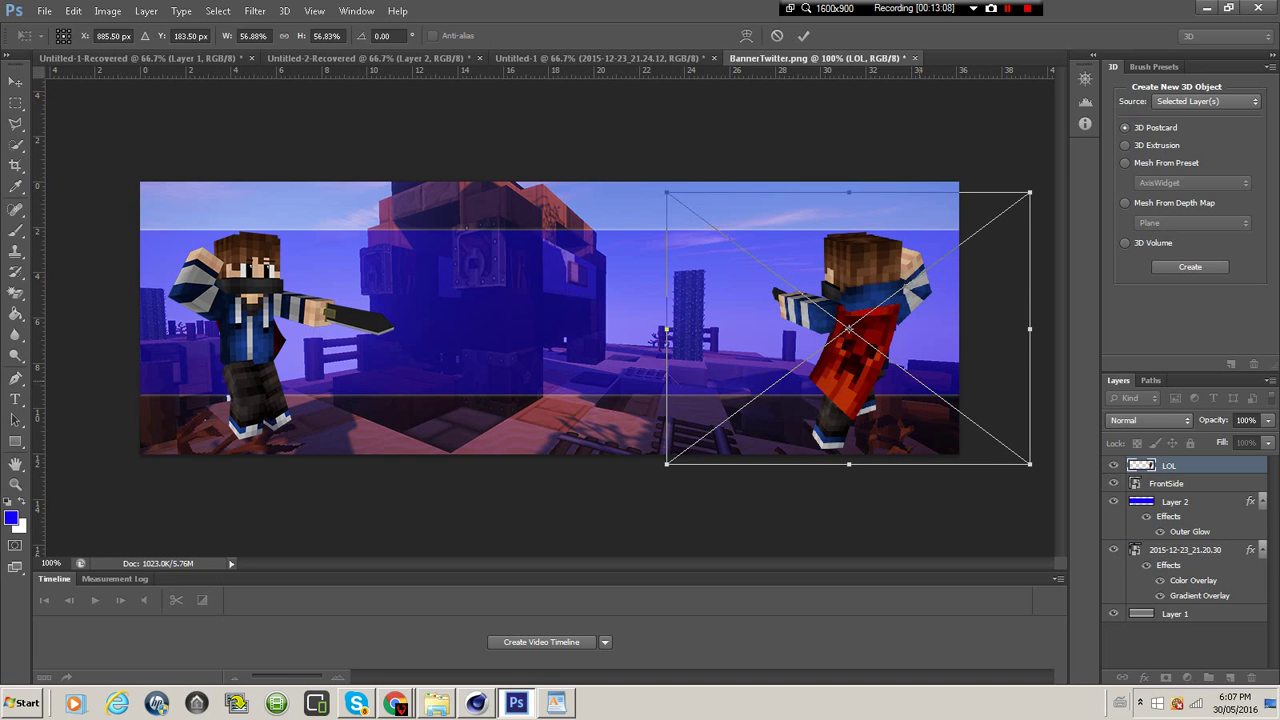
left_click(15, 82)
left_click(556, 268)
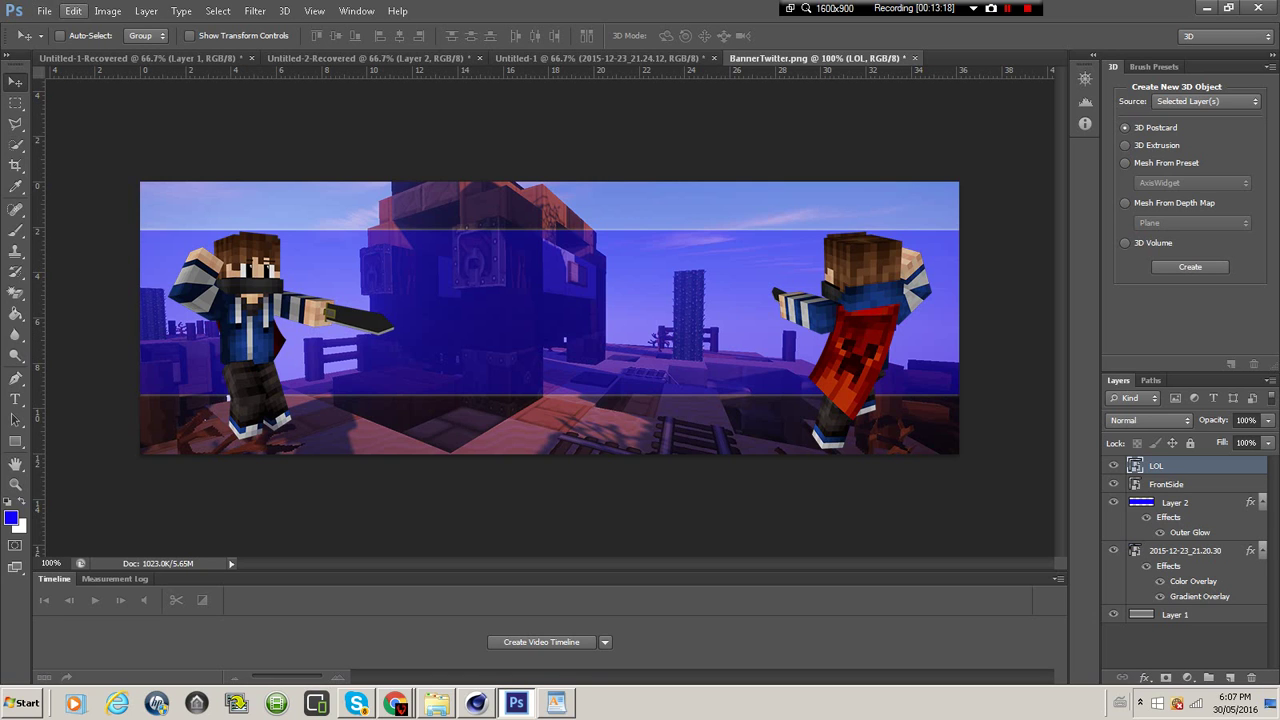
Start a text layer on the blue band right of the front character and set its text color to near-white
left_click(15, 399)
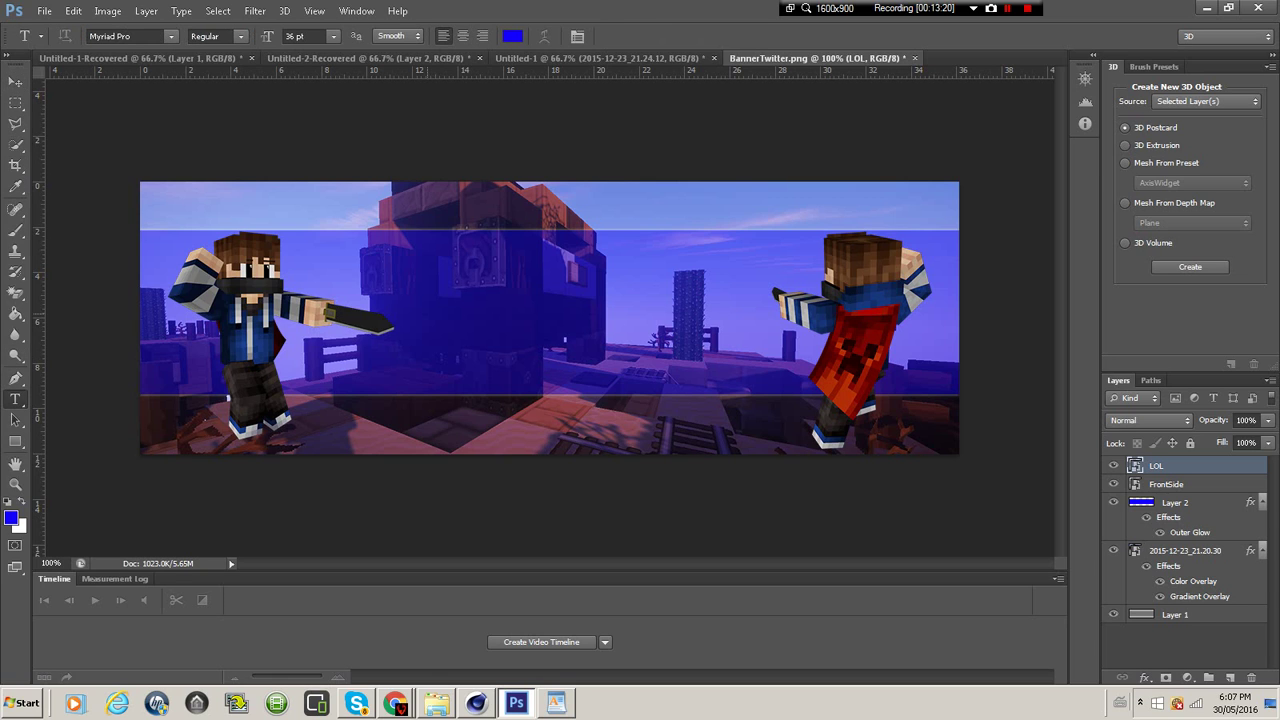
left_click(399, 270)
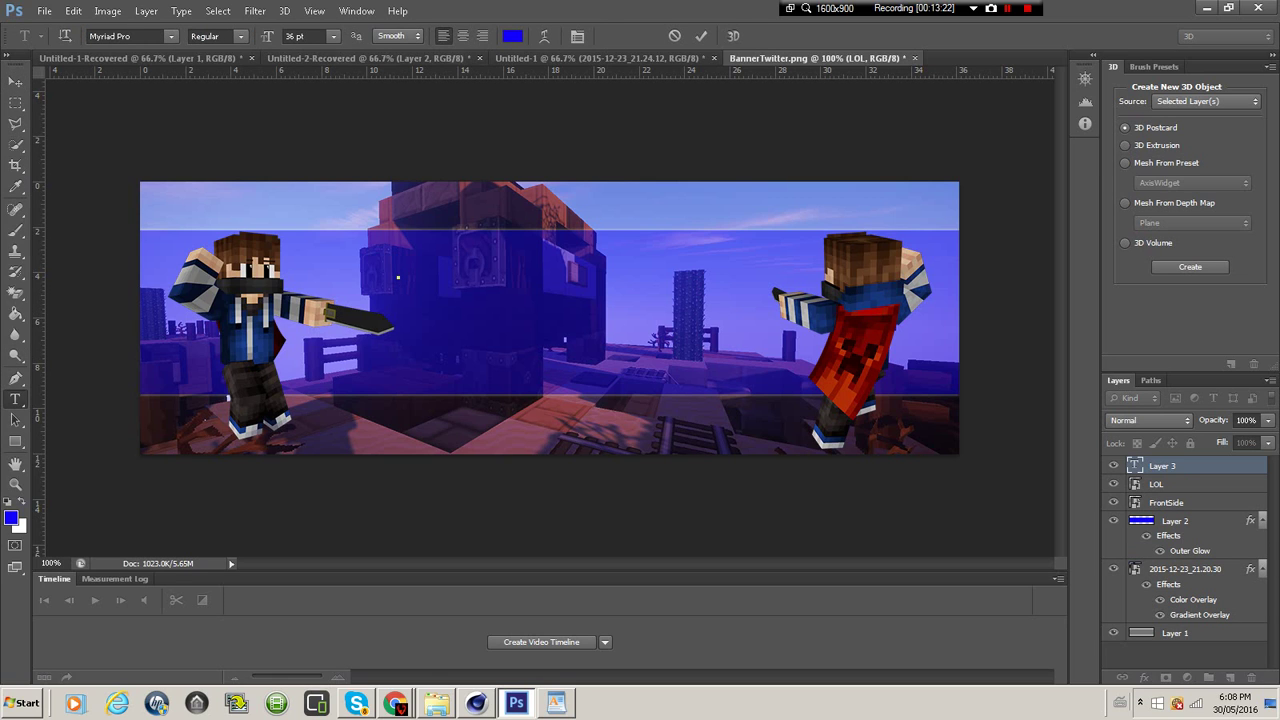
left_click(513, 36)
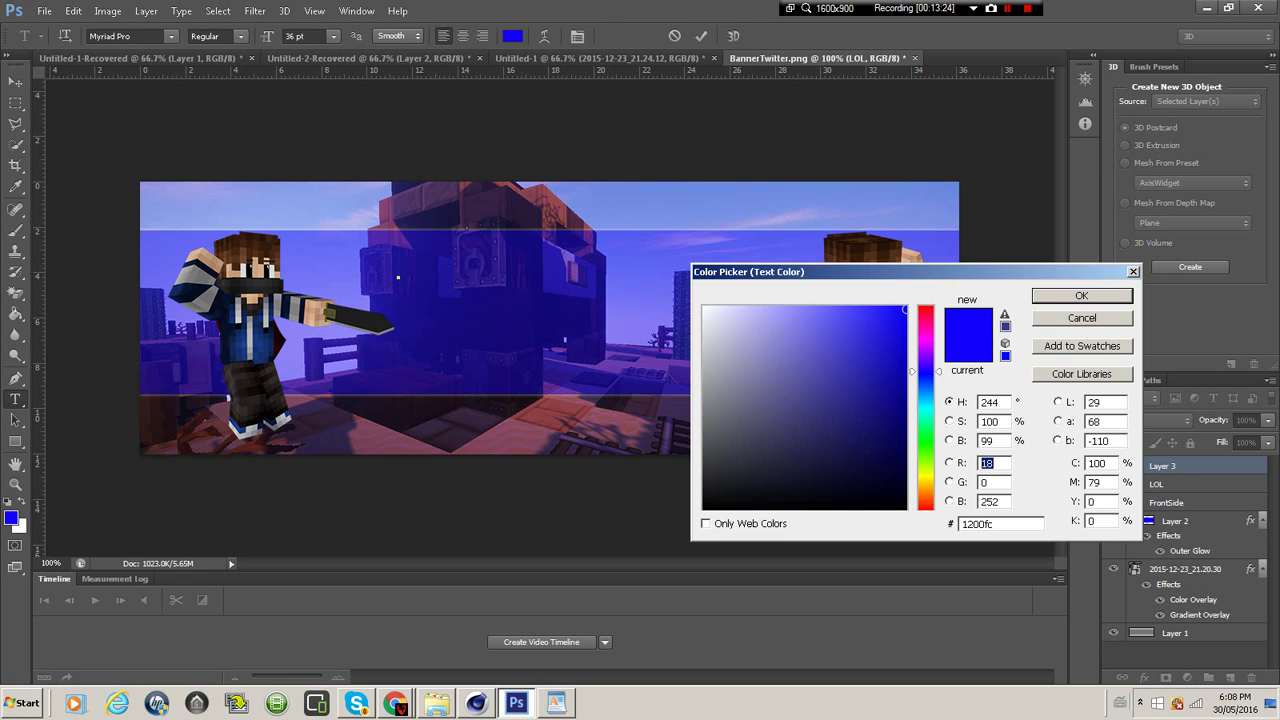
left_click(704, 318)
left_click(1081, 295)
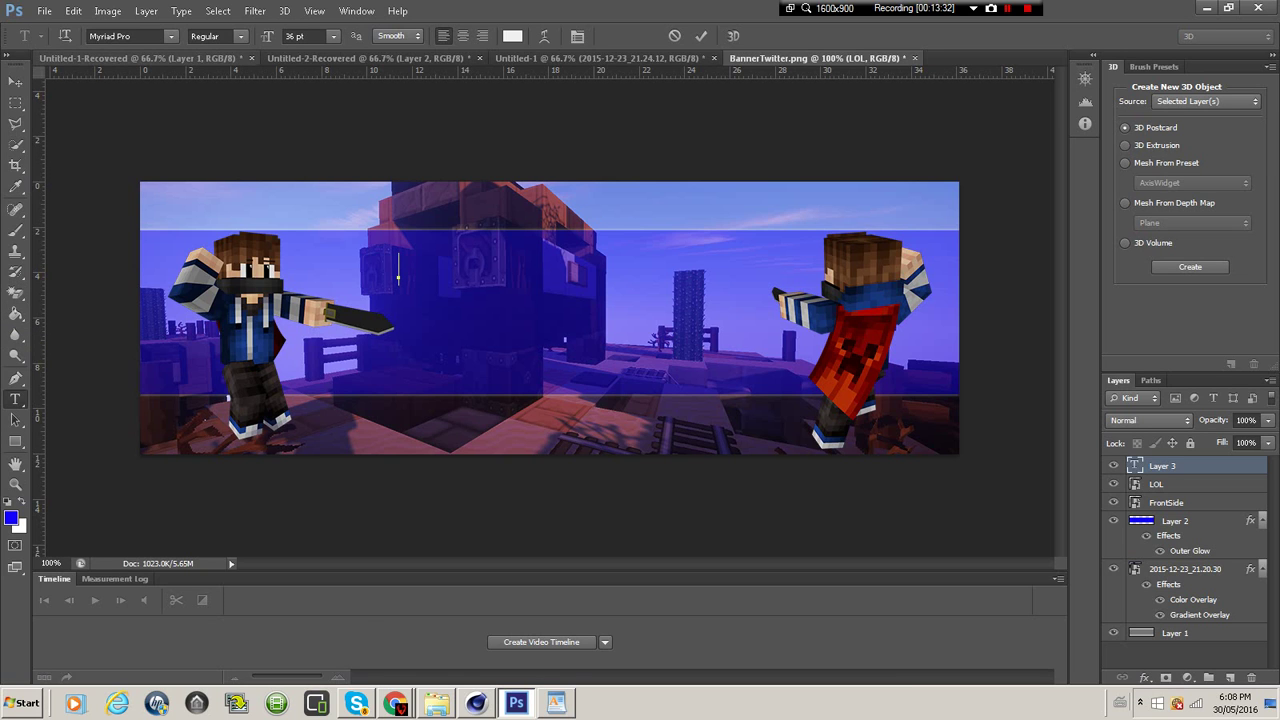
Set the new text's font to MineCrafter 3
left_click(112, 36)
left_click(171, 36)
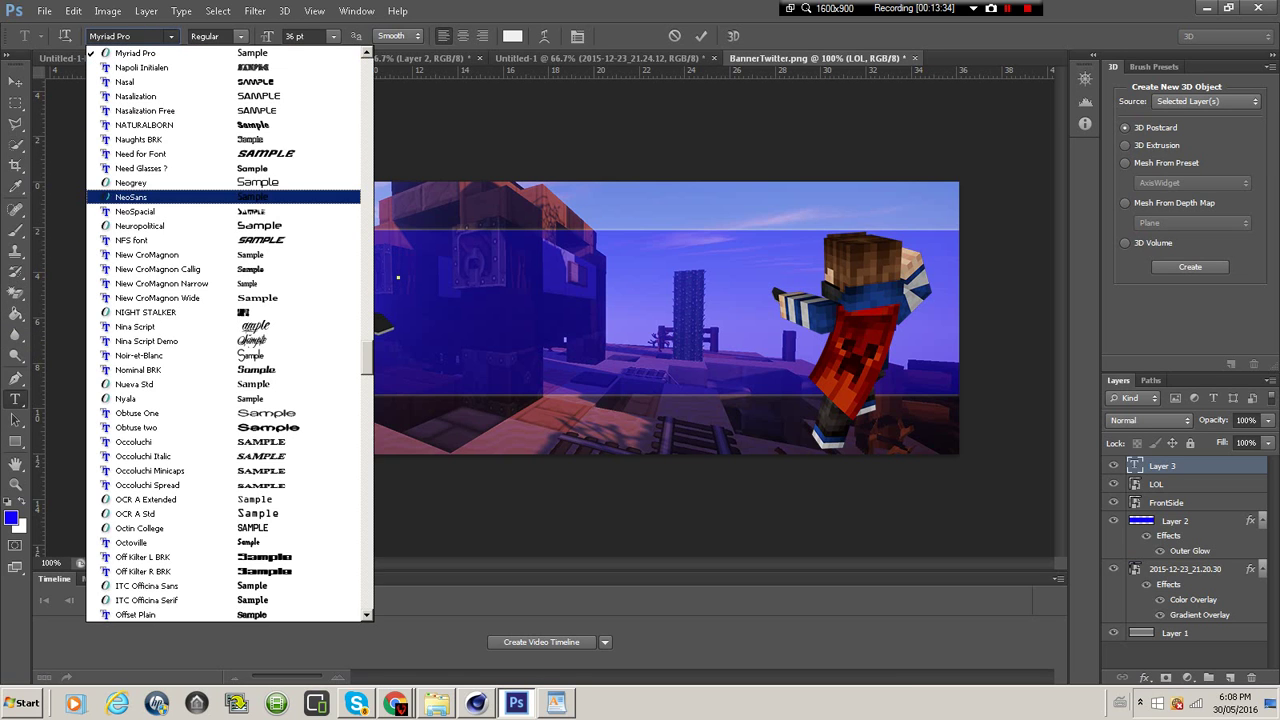
scroll(140, 269, "down", 15)
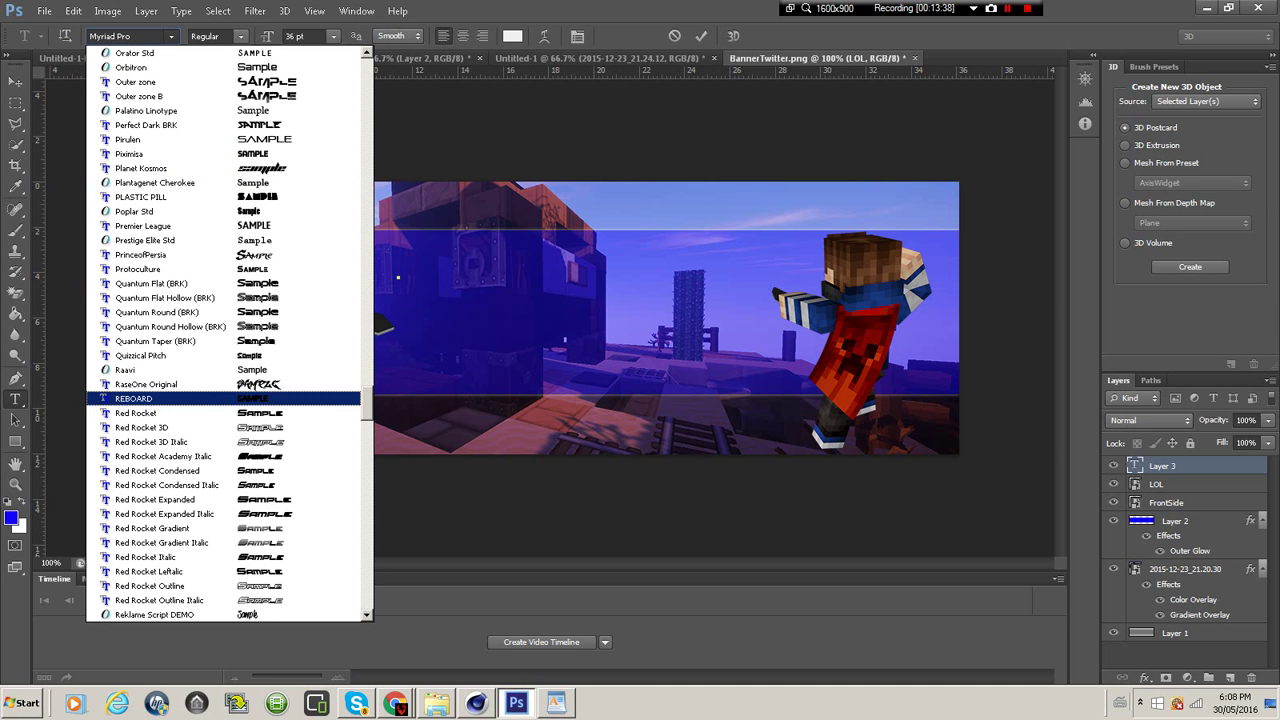
scroll(140, 398, "up", 6)
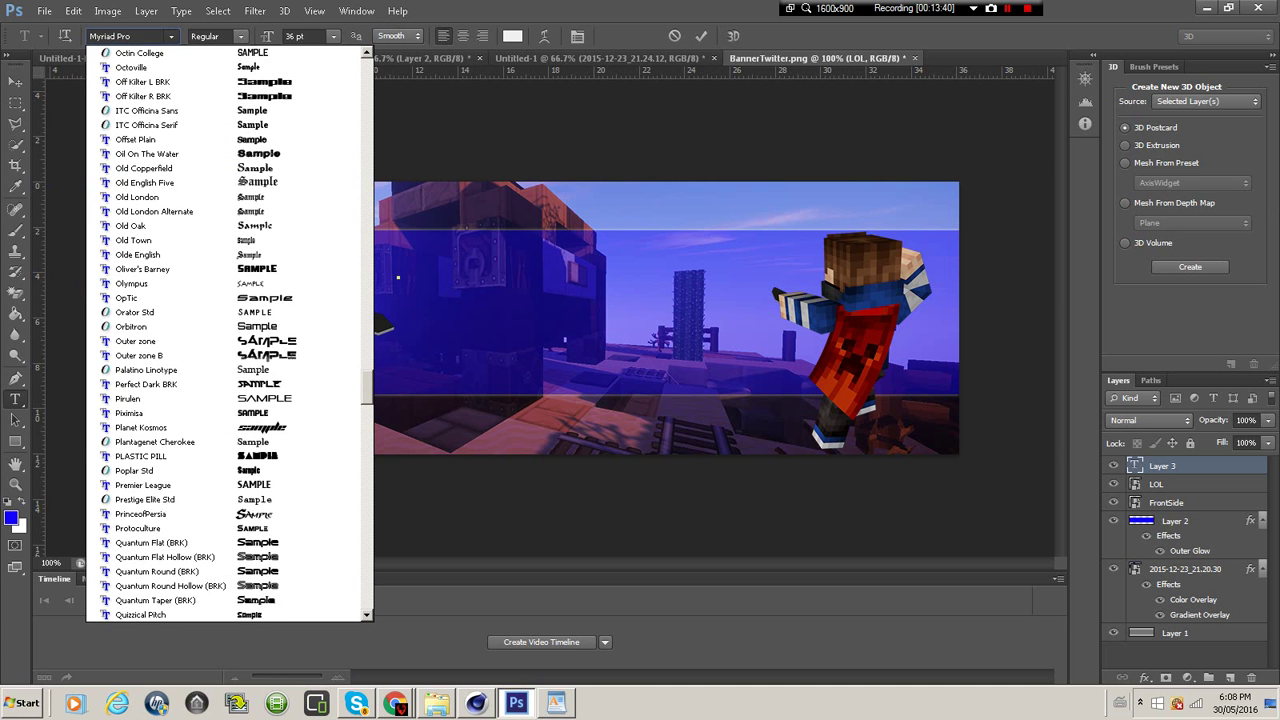
scroll(140, 412, "up", 10)
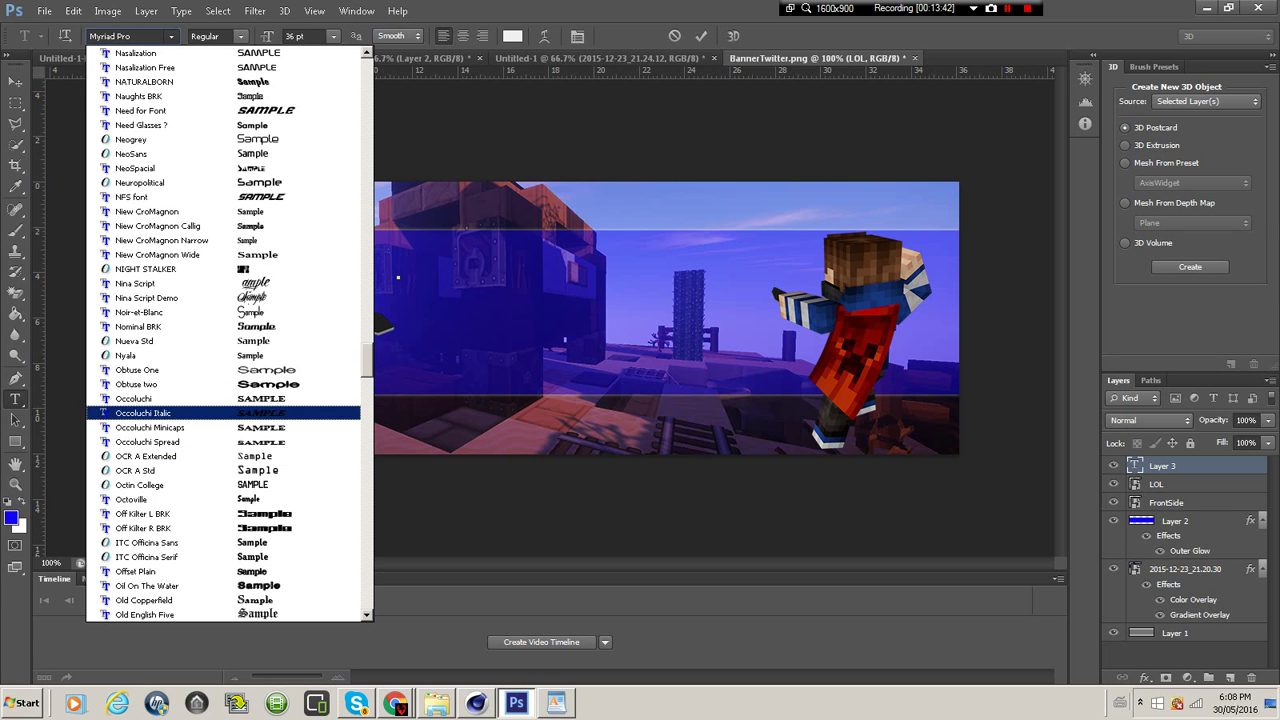
scroll(140, 412, "up", 8)
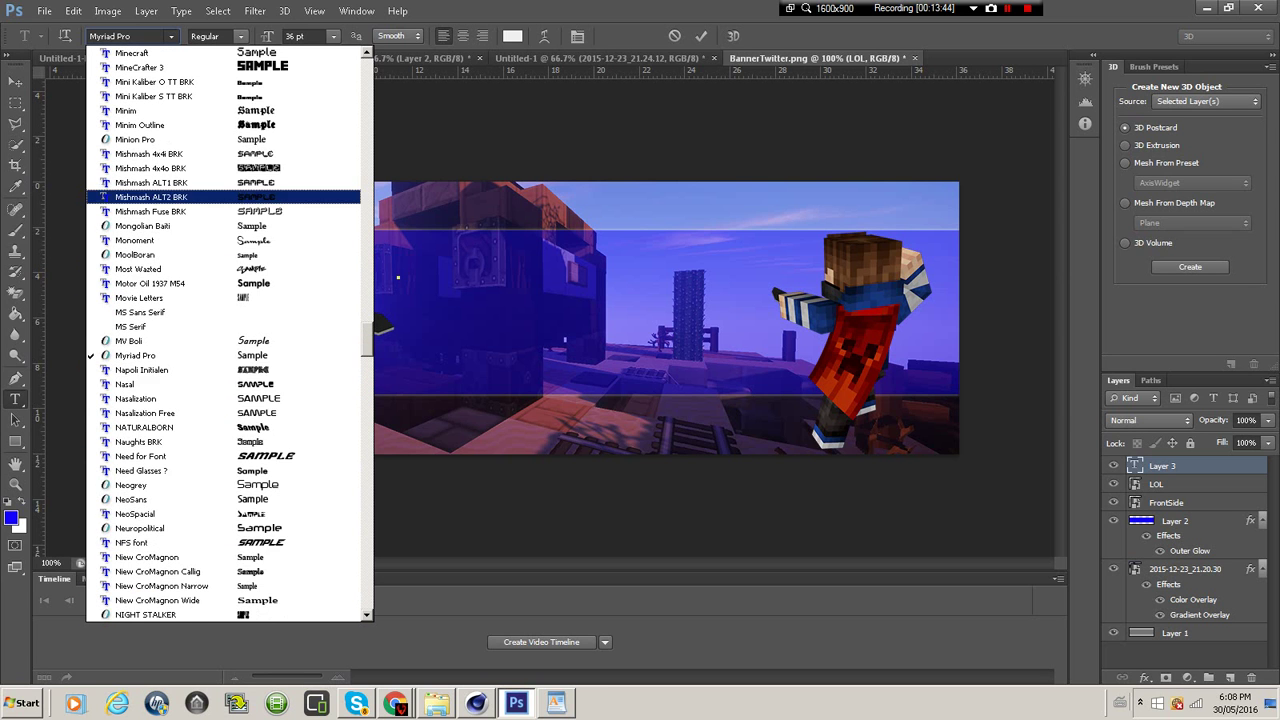
scroll(140, 197, "up", 3)
left_click(140, 197)
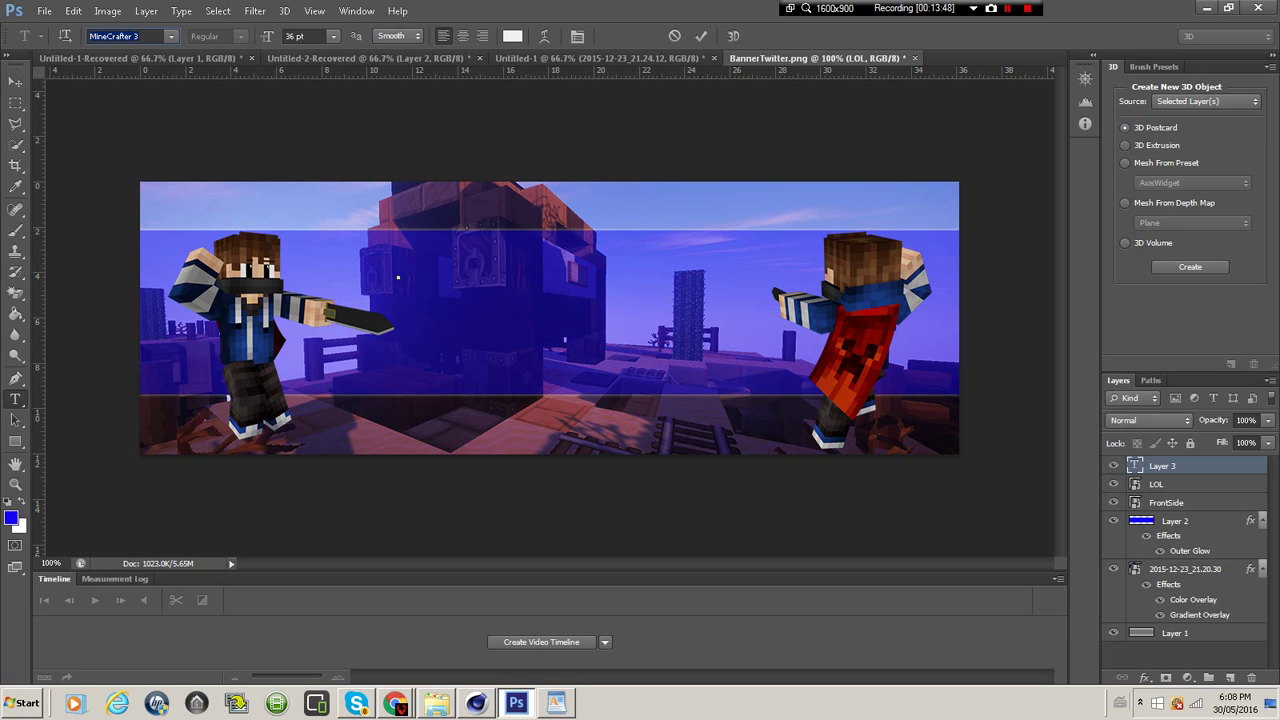
Enter the title CUBEDPLAY on the blue band between the two characters and select the whole text
left_click(398, 277)
type("C ")
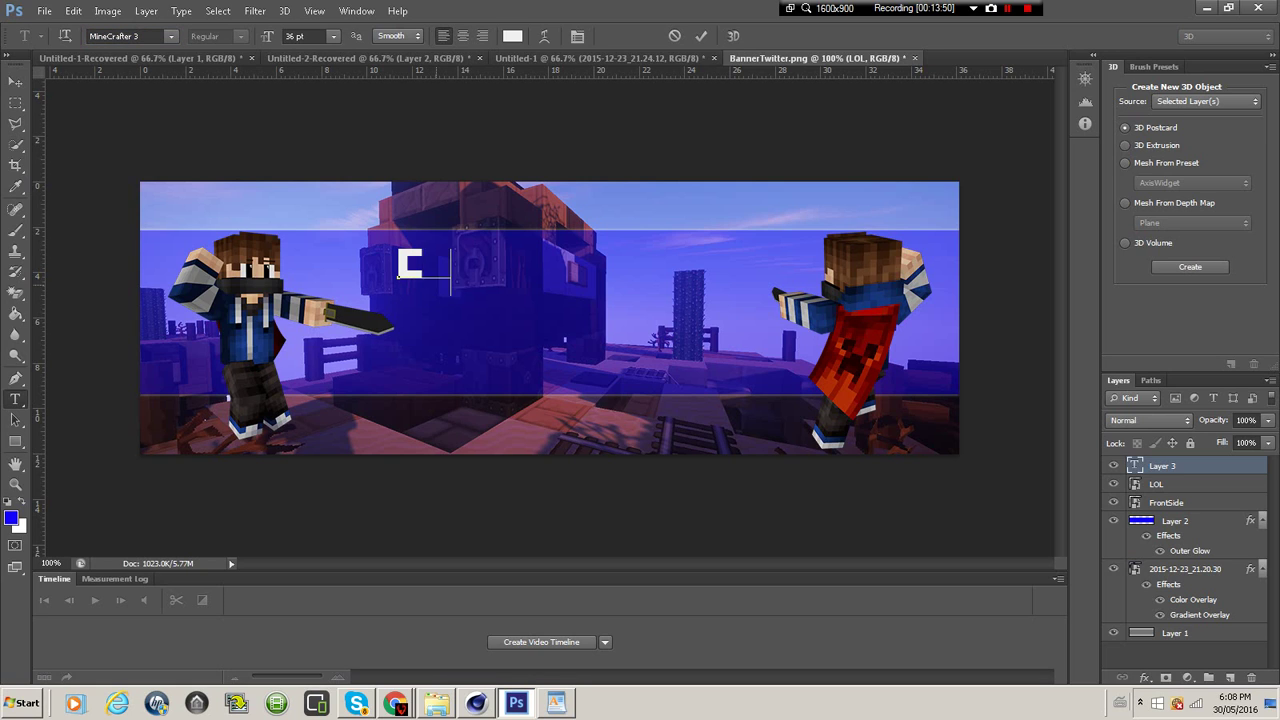
type("UBEDPLAY")
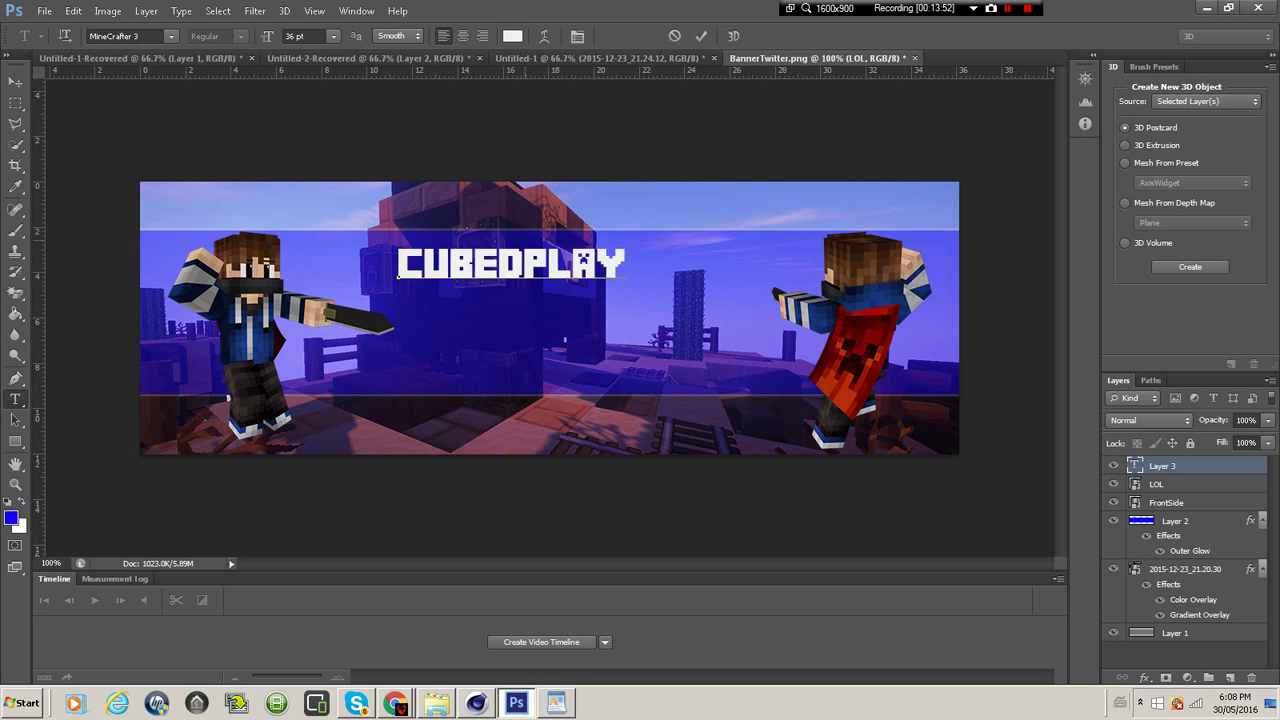
left_click_drag(630, 266, 343, 250)
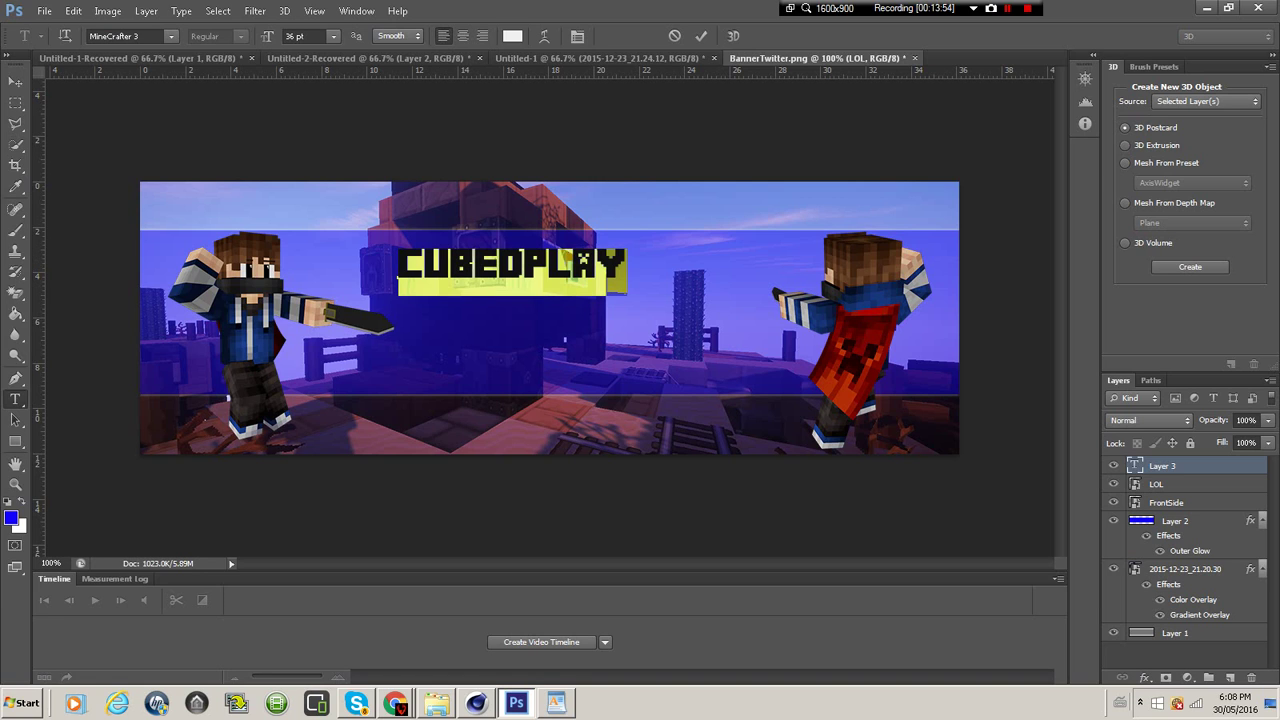
Try the CUBEDPLAY title at 72 pt and shift it toward the front character
left_click(334, 37)
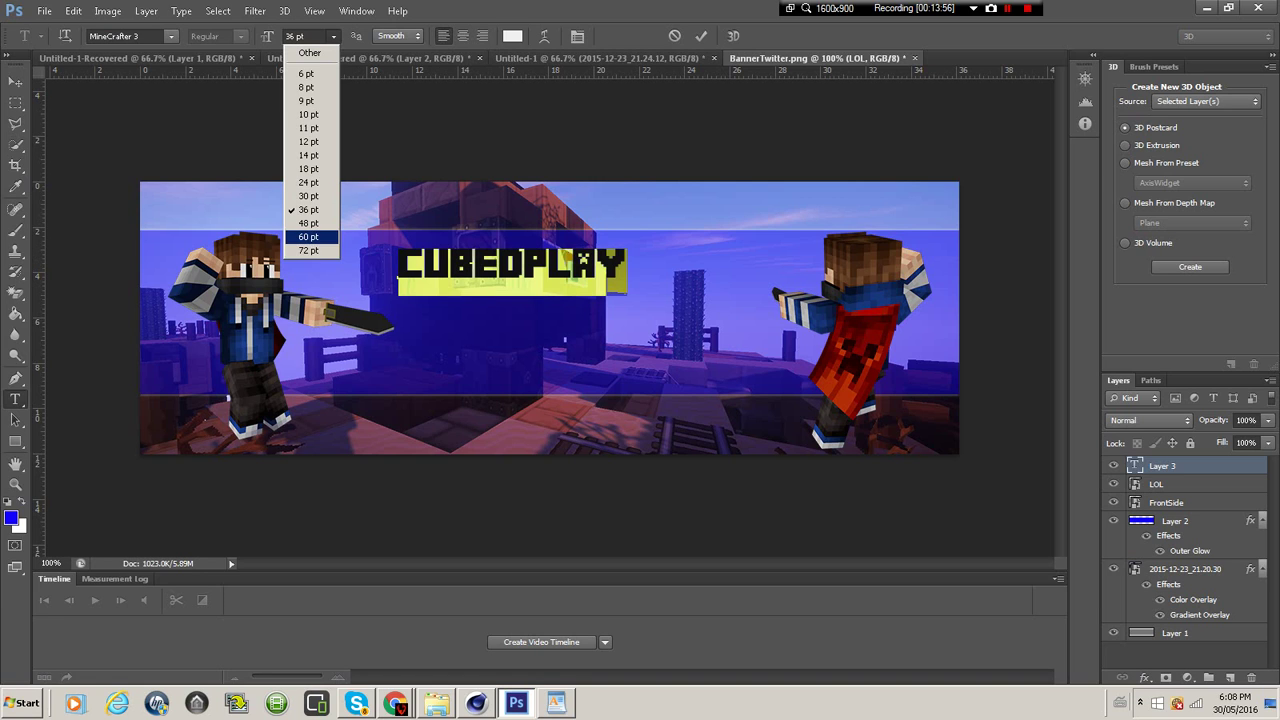
left_click(310, 250)
left_click_drag(692, 340, 629, 356)
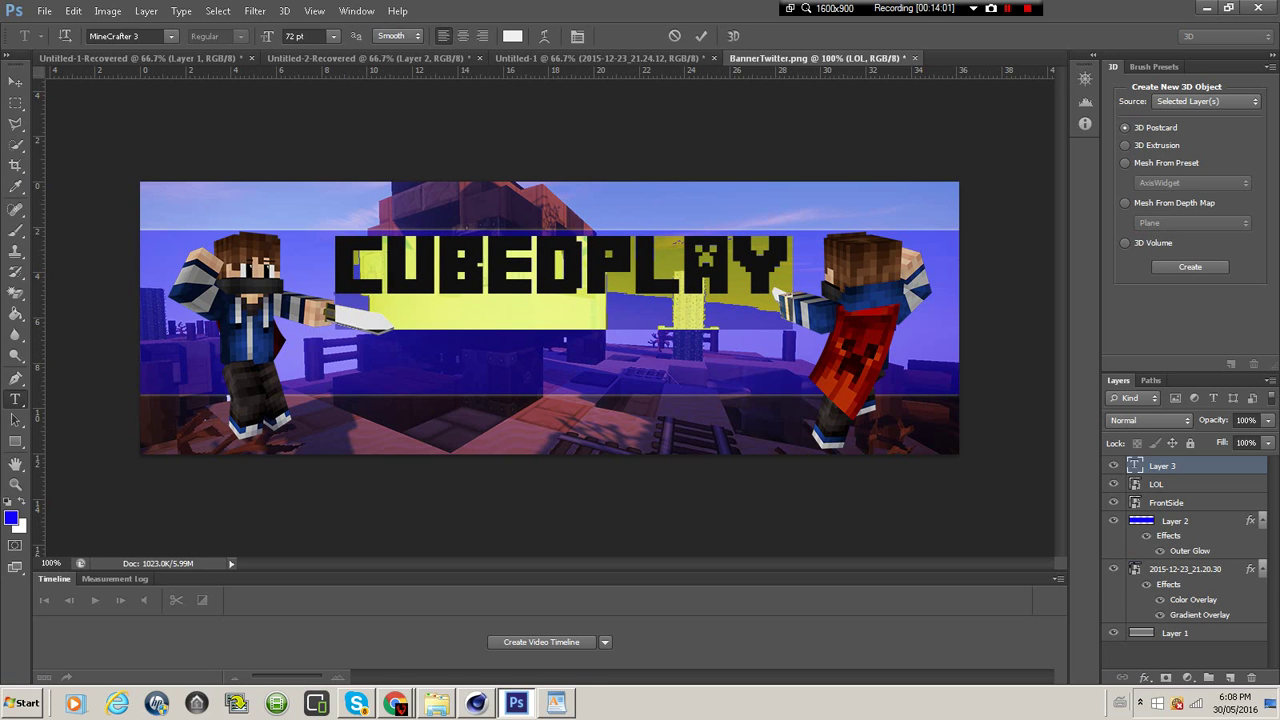
Set the title's font size to 60 pt and center it on the blue band between the two characters
left_click(334, 37)
left_click(310, 237)
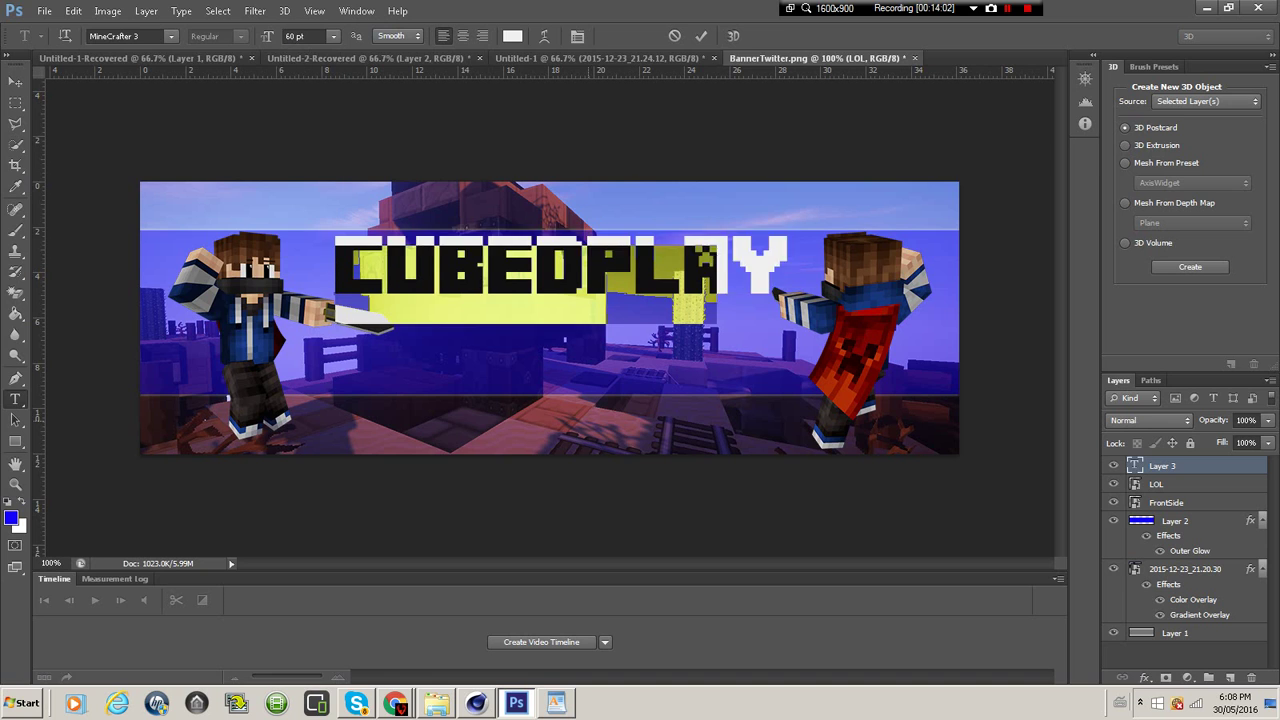
left_click_drag(626, 359, 686, 379)
key("ctrl+Left")
key("ctrl+Left")
key("ctrl+Left")
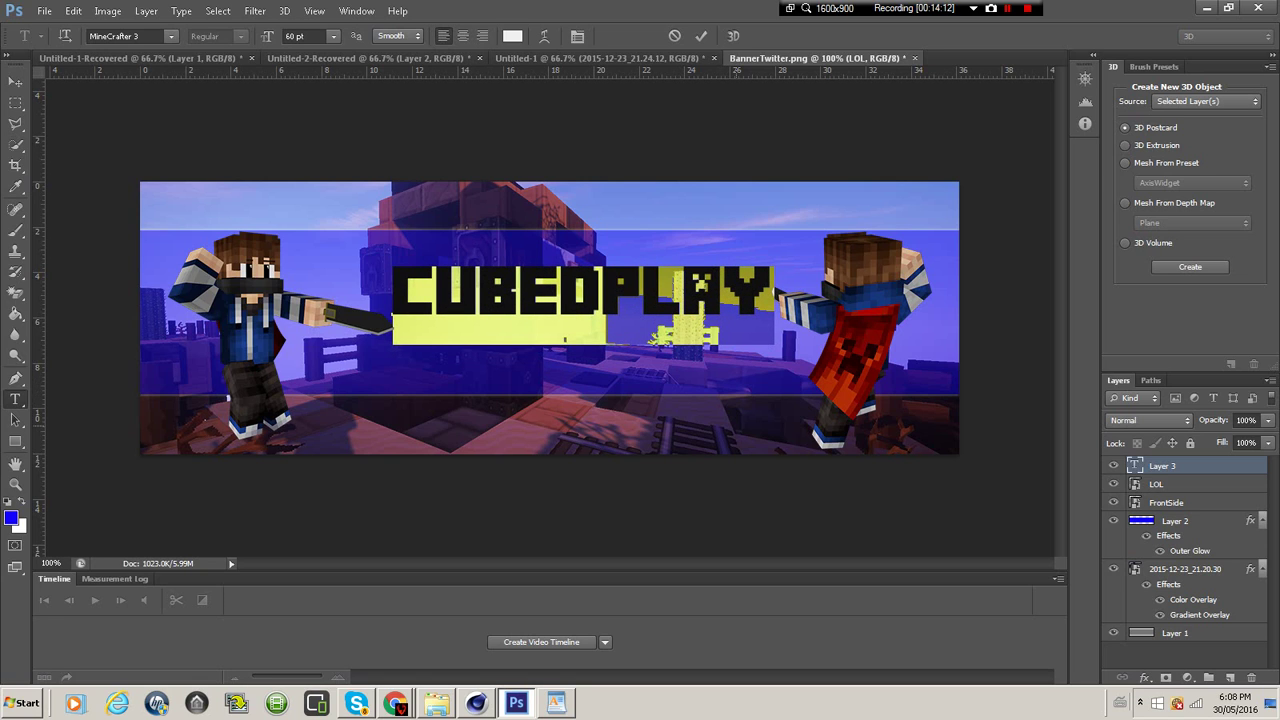
left_click(15, 82)
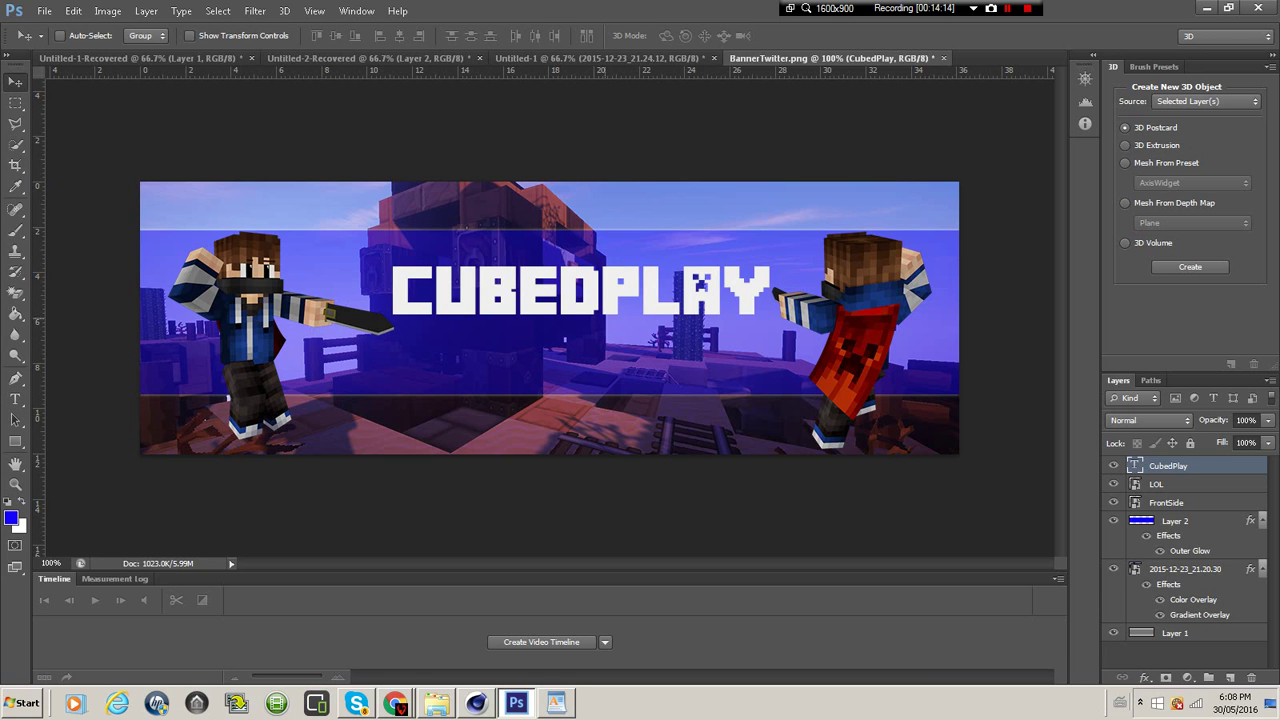
left_click_drag(607, 314, 610, 358)
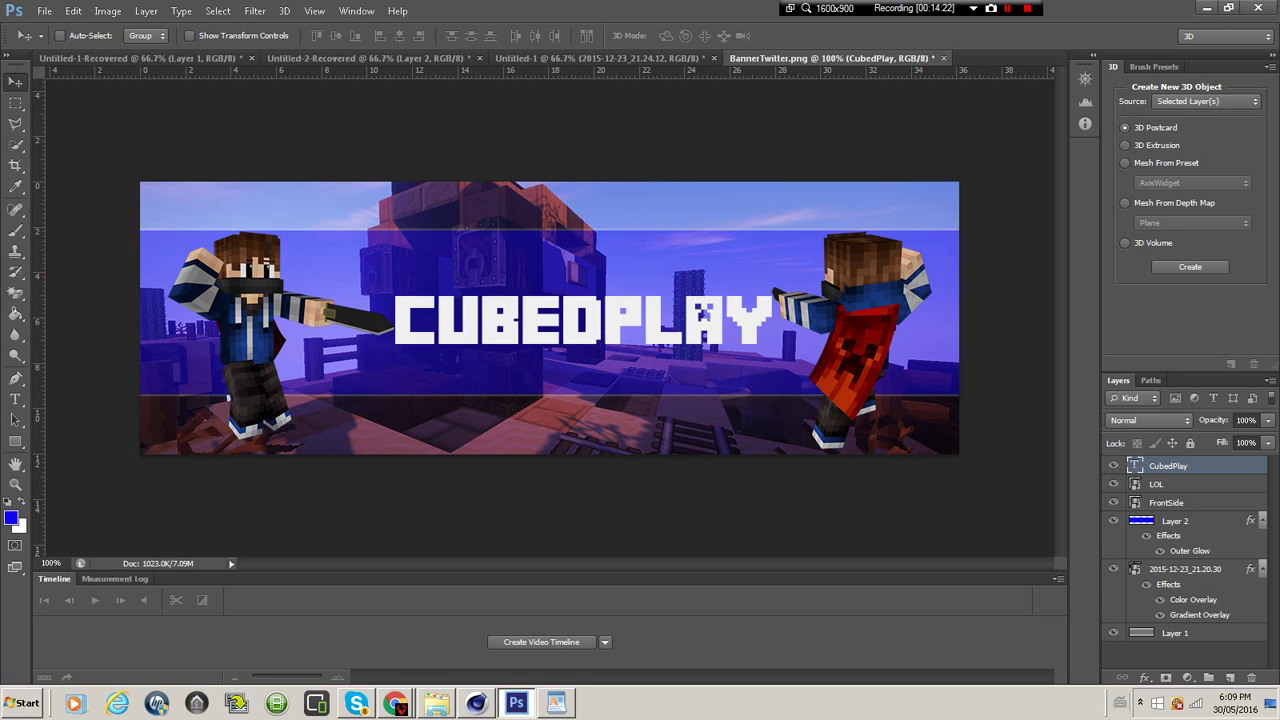
Add a Color Overlay to the CUBEDPLAY text layer and set its color to the banner's blue
left_click(1145, 677)
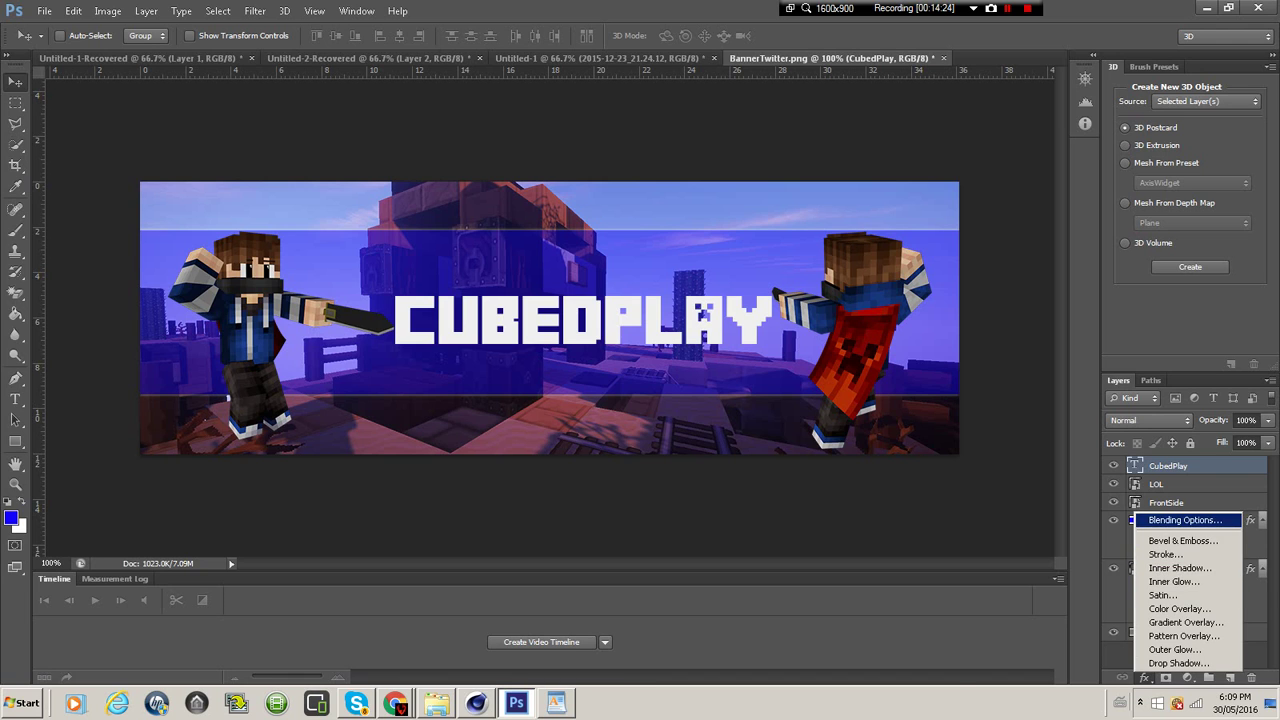
left_click(1185, 520)
left_click(648, 560)
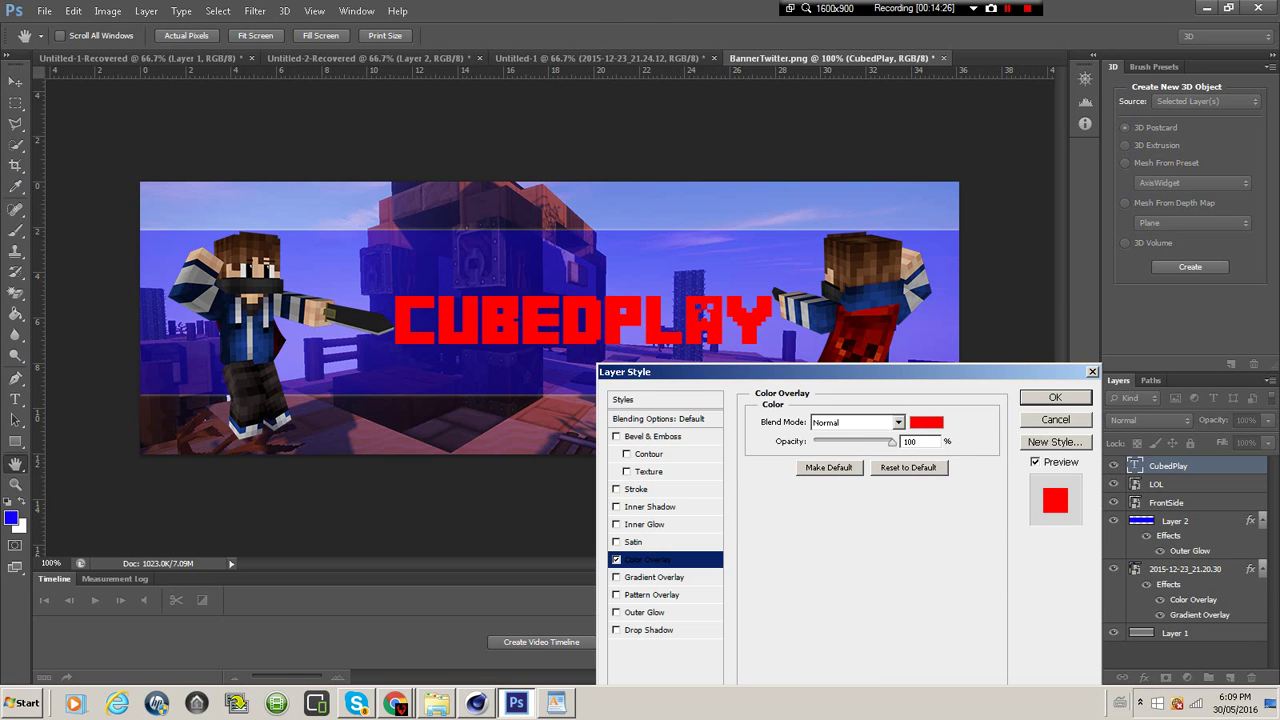
left_click(926, 422)
left_click_drag(926, 380, 926, 370)
left_click(1082, 296)
Try the Overlay blend mode at 100% opacity on the title's Color Overlay
left_click(897, 422)
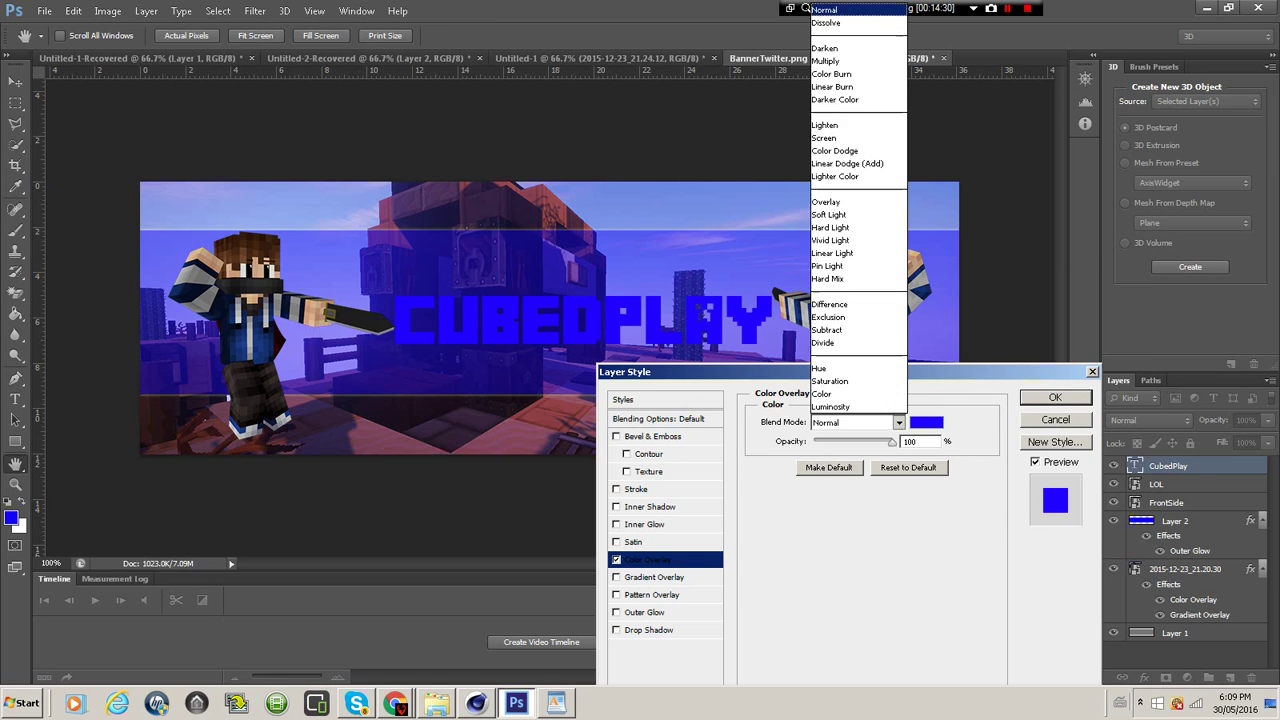
left_click(827, 202)
left_click_drag(892, 442, 893, 442)
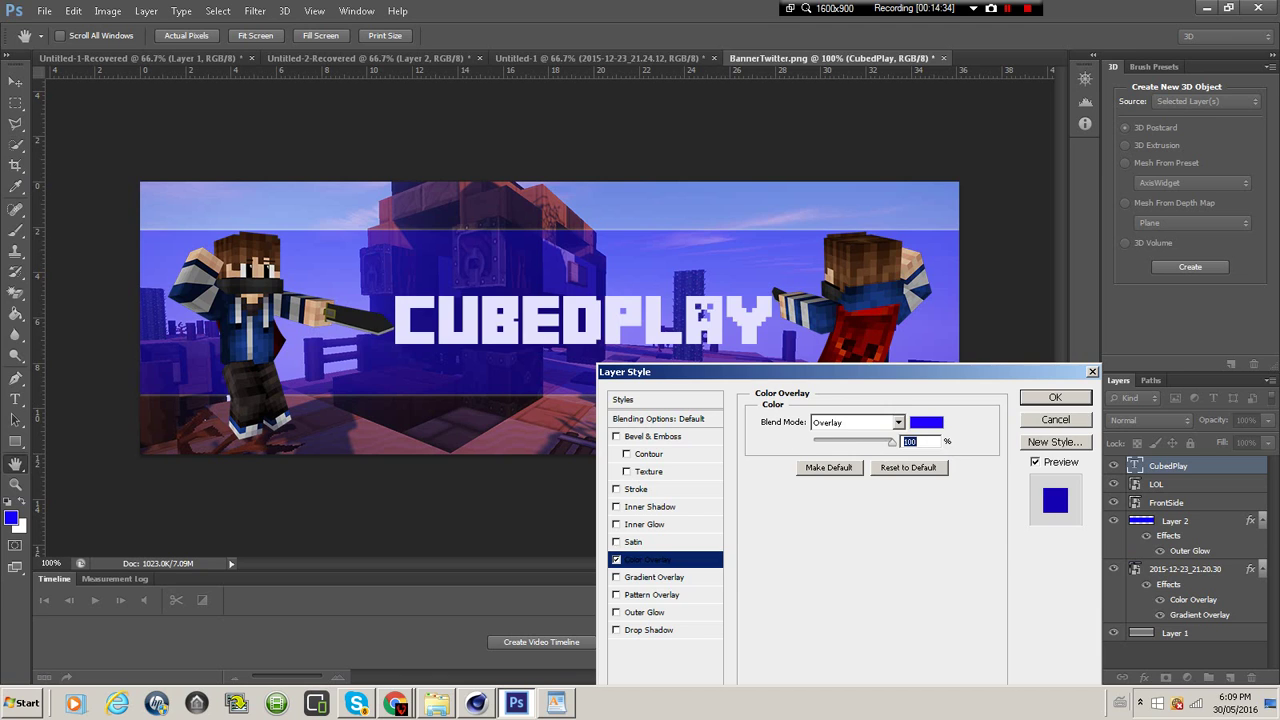
Add a black-to-white linear Gradient Overlay to the title with the Overlay blend mode at 100% opacity
left_click(654, 577)
left_click(897, 422)
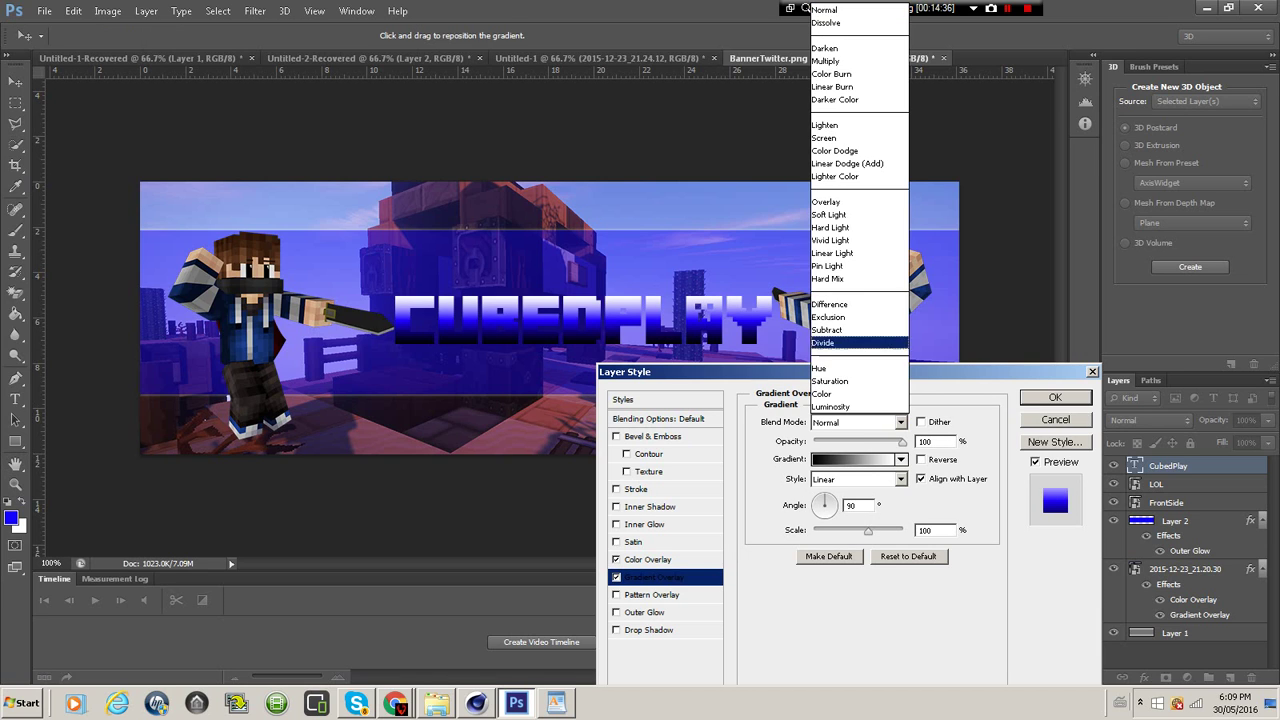
left_click(827, 202)
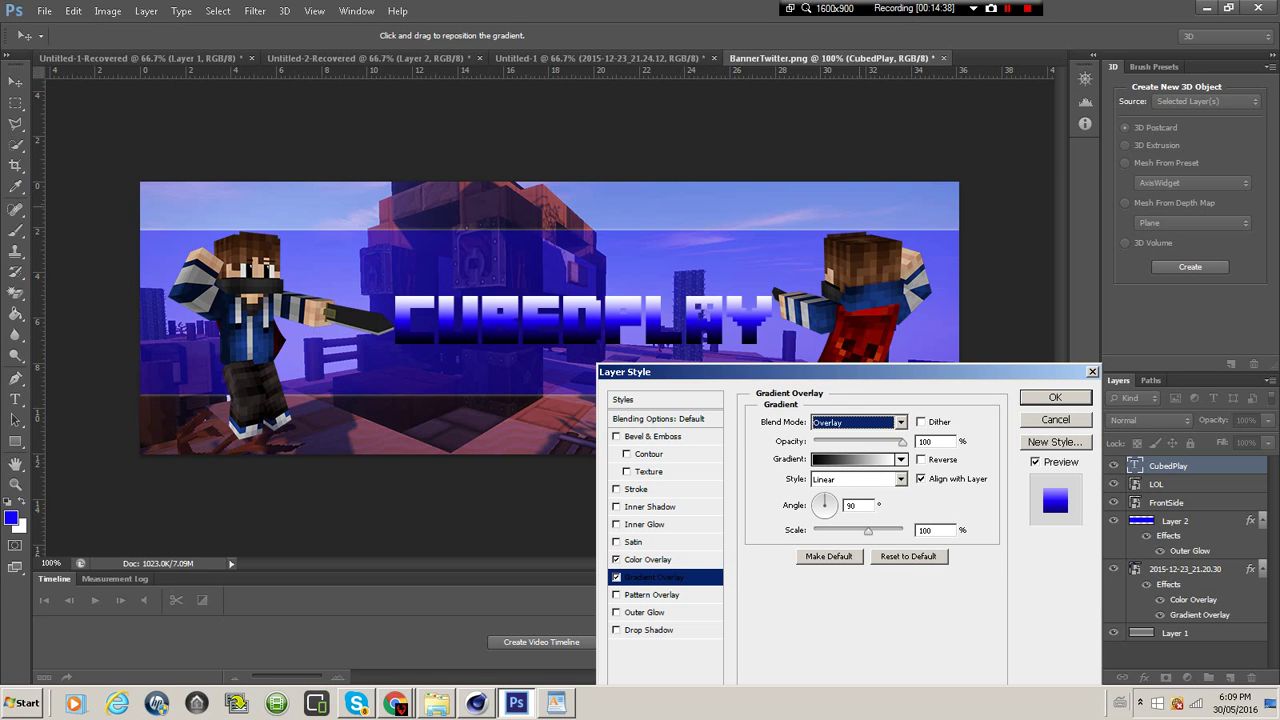
left_click(902, 442)
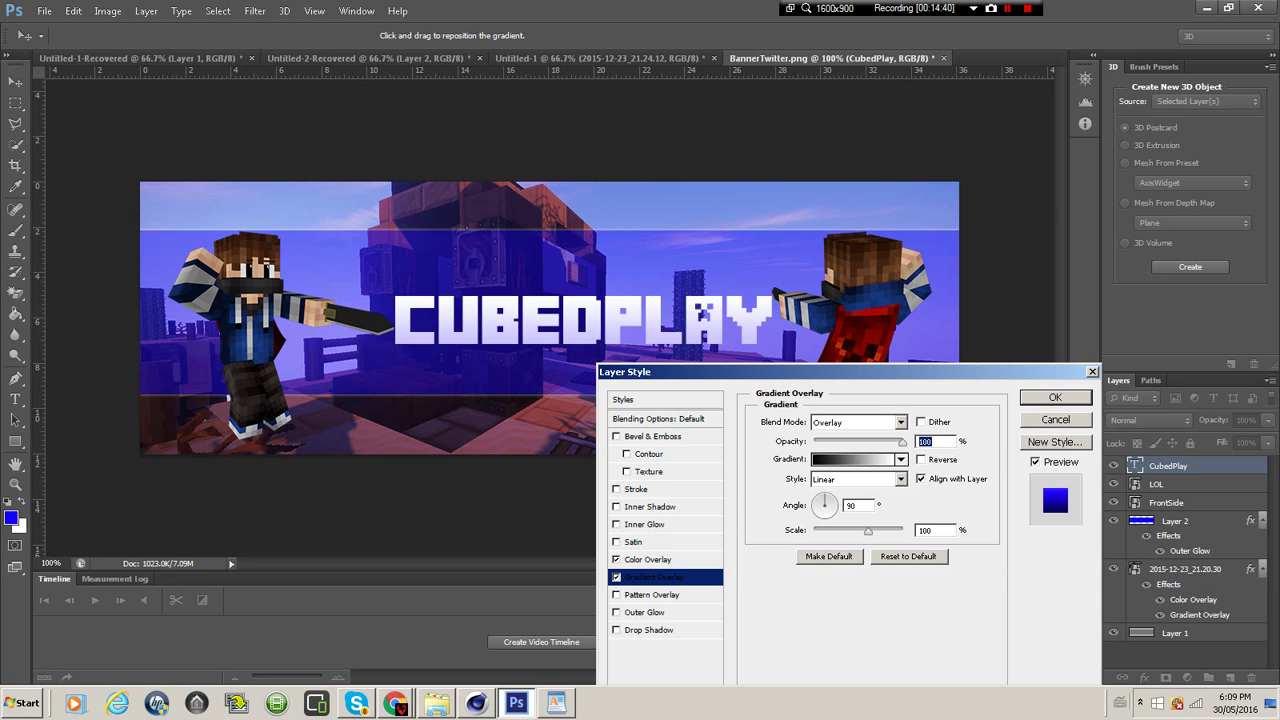
Set the blend mode of the title's blue Color Overlay to Normal
left_click(649, 560)
left_click(897, 422)
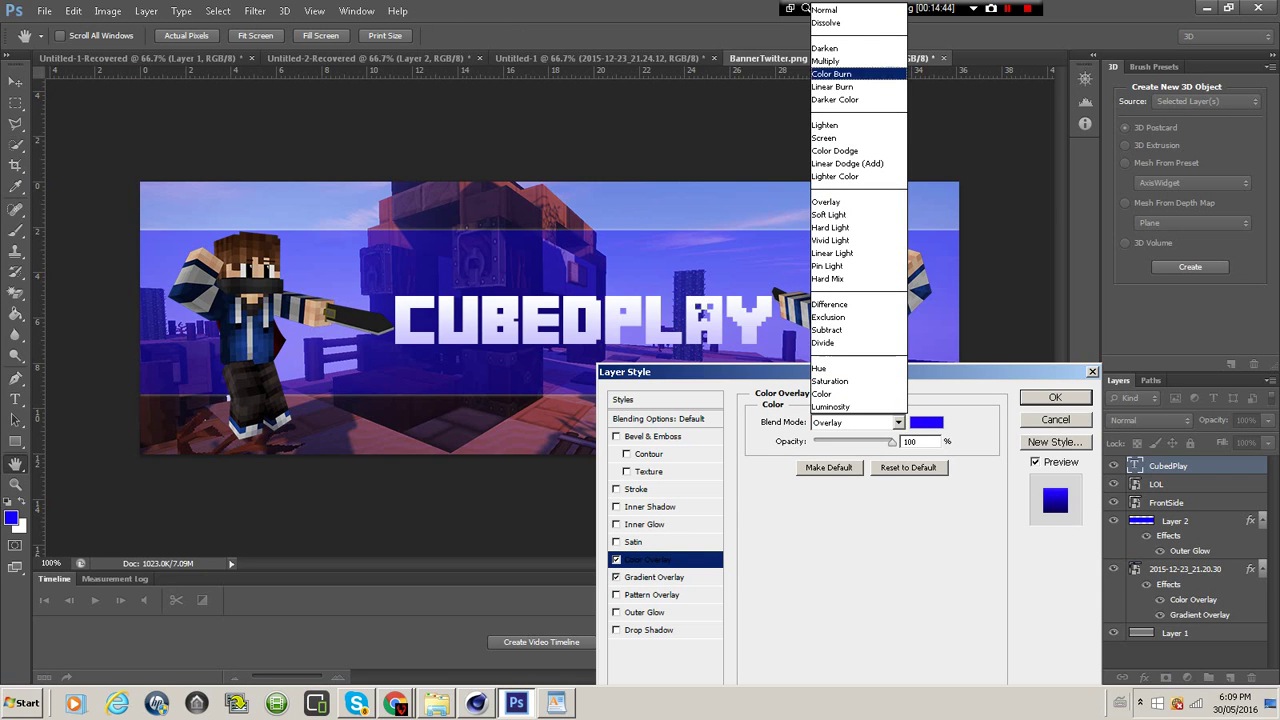
key("Up")
key("Up")
key("Up")
key("Up")
key("Return")
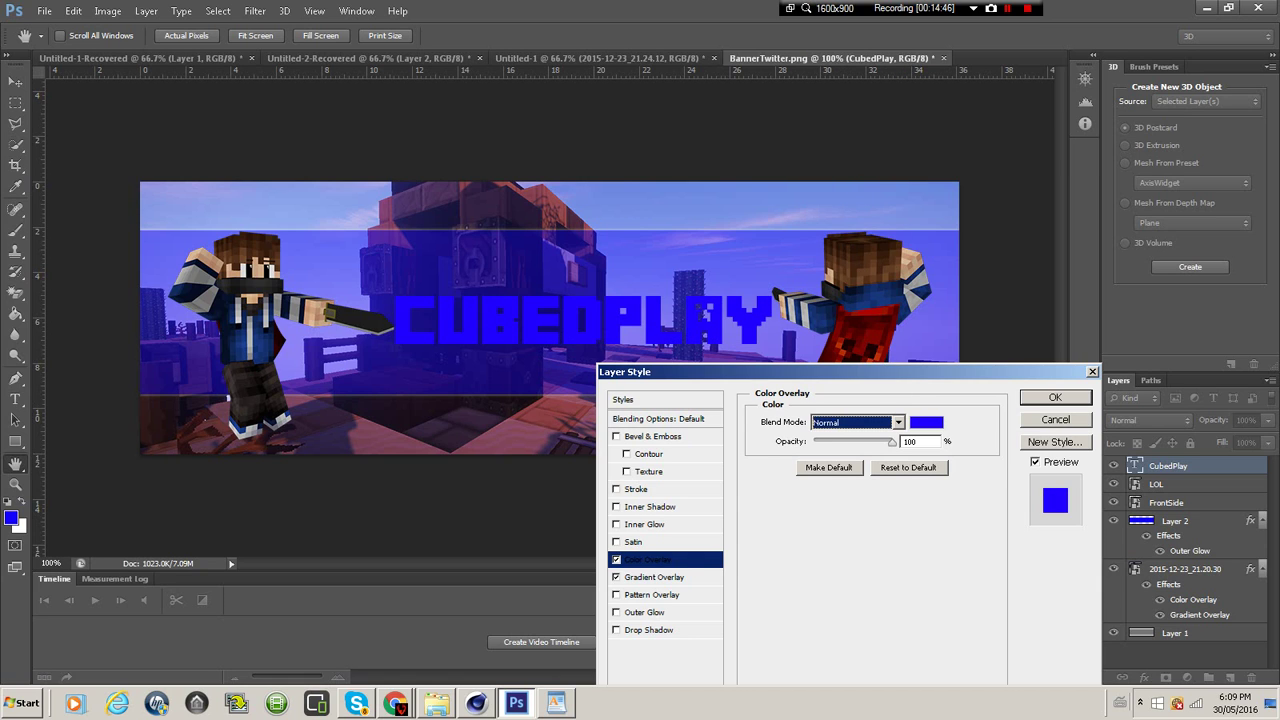
Add an Outer Glow to the title with Screen blending, 75% opacity and 5 px size, leaving Pattern Overlay off
left_click(652, 595)
left_click(645, 612)
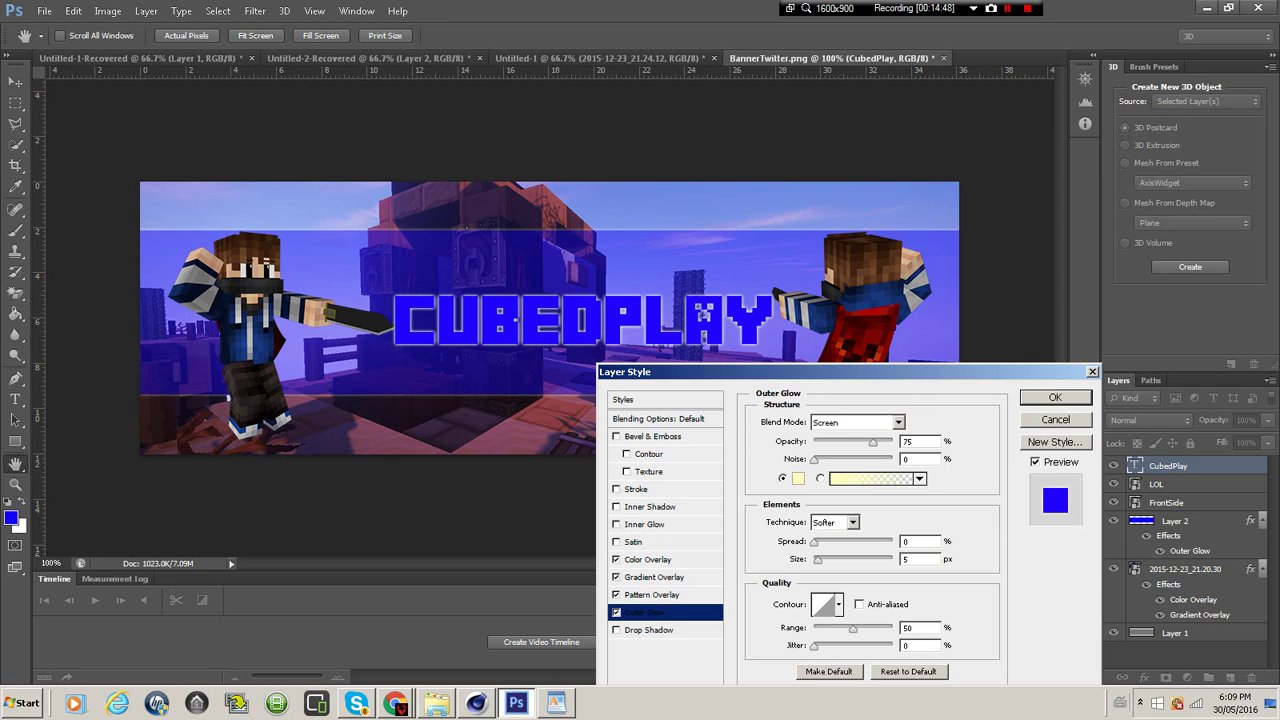
left_click(616, 595)
left_click(616, 595)
Add a Drop Shadow and a 5 px Inner Glow at 75% opacity to the title and apply the layer style
left_click(616, 630)
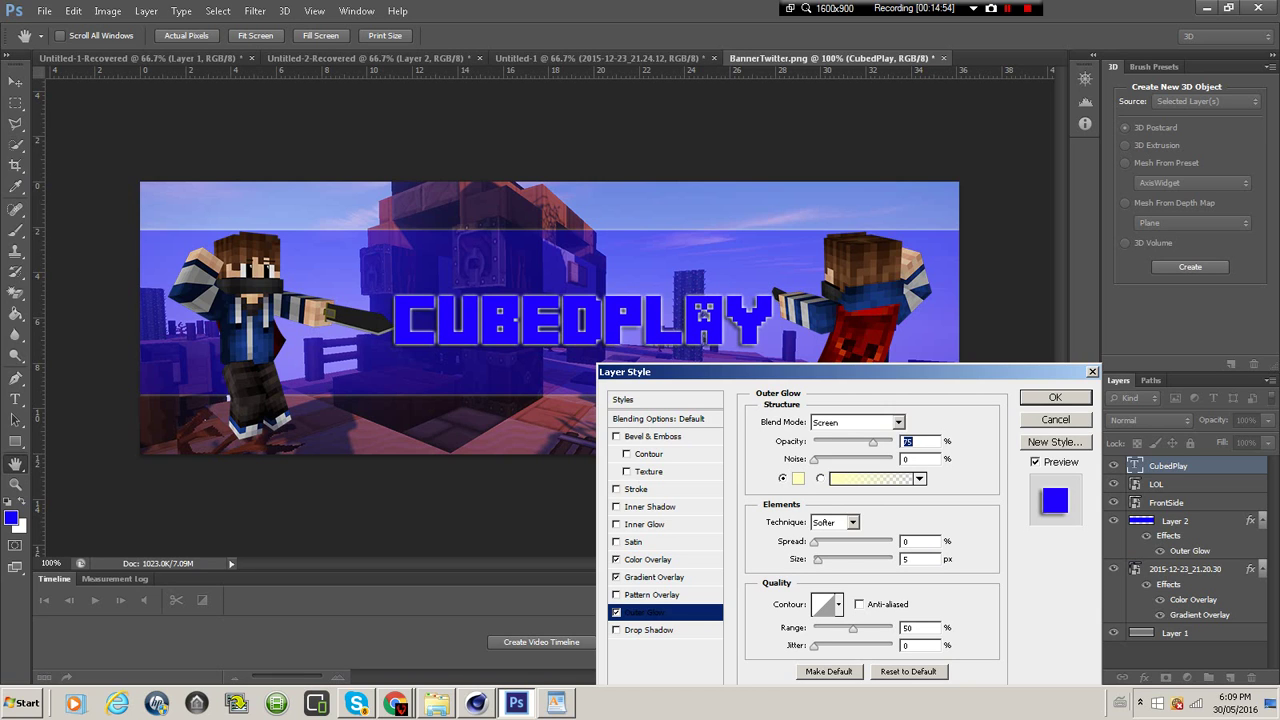
left_click(616, 630)
left_click(644, 524)
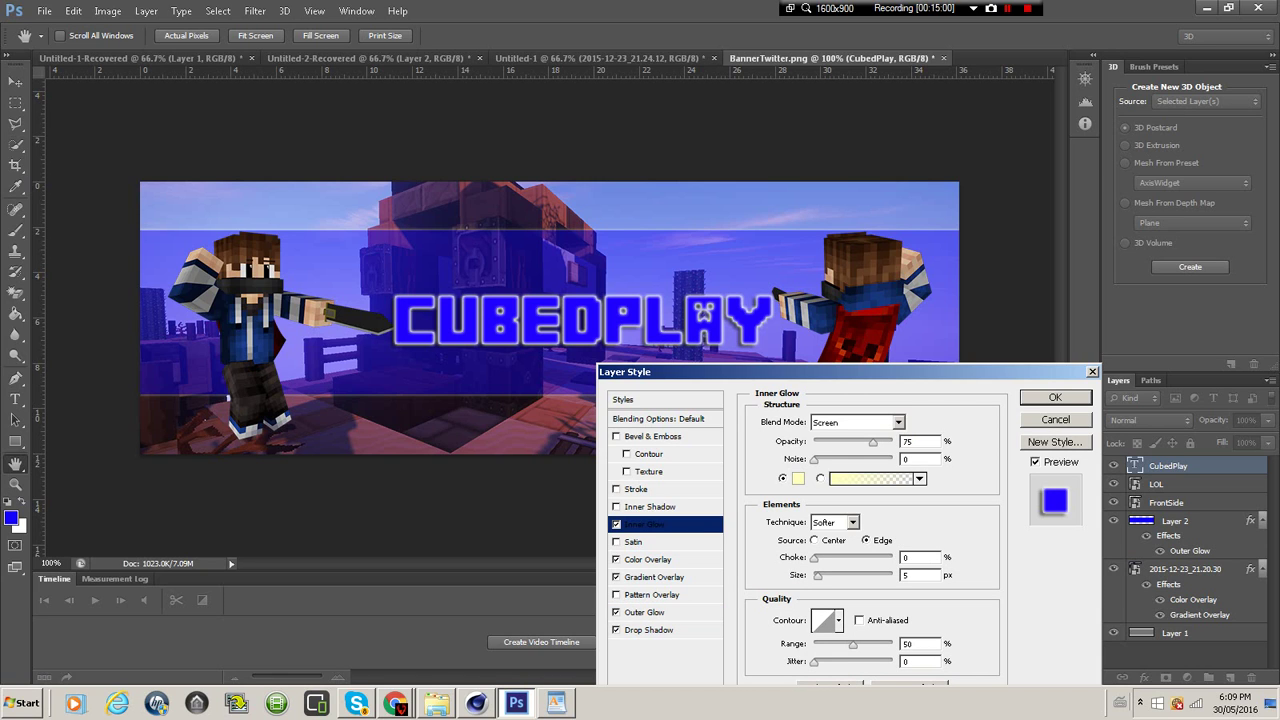
left_click(616, 630)
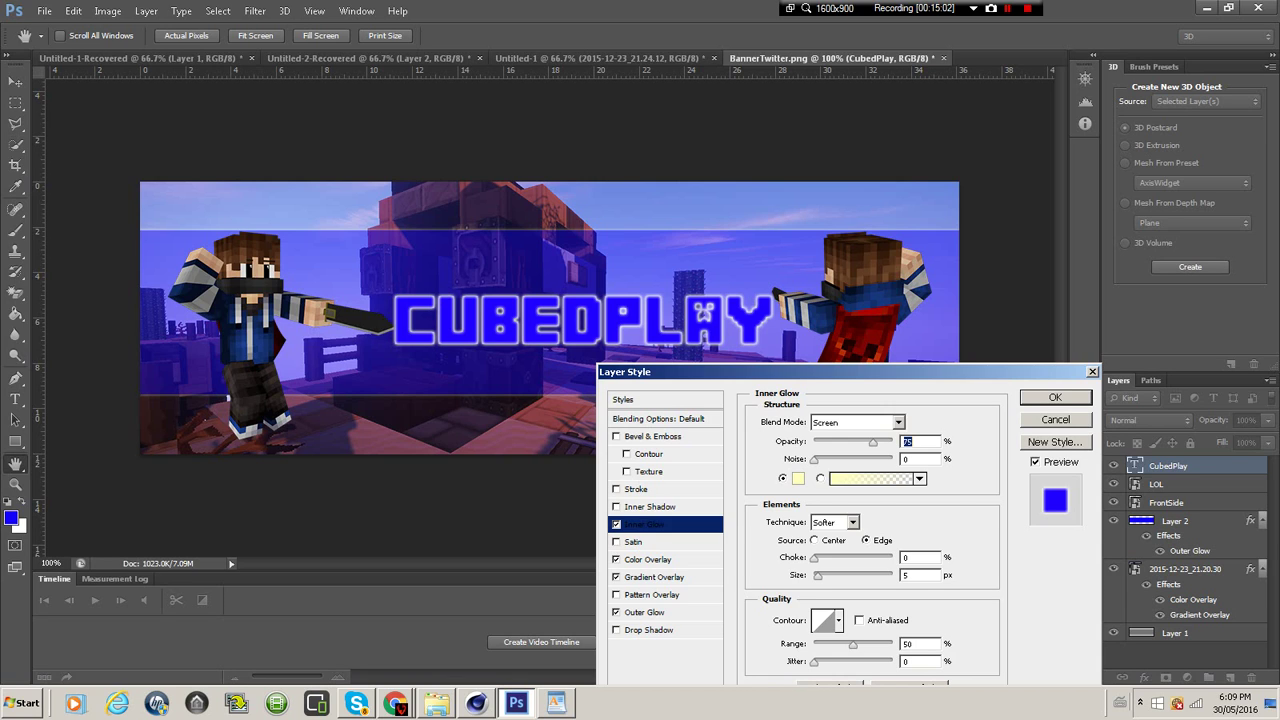
left_click(616, 630)
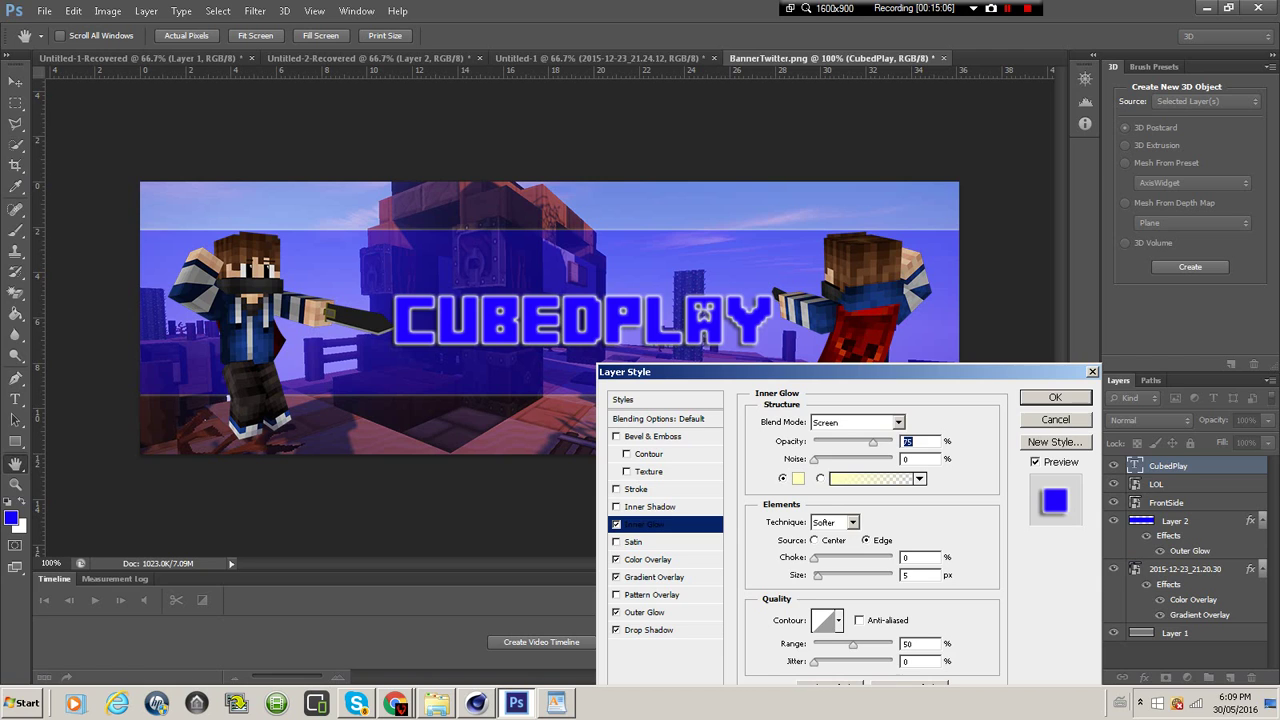
left_click(1055, 398)
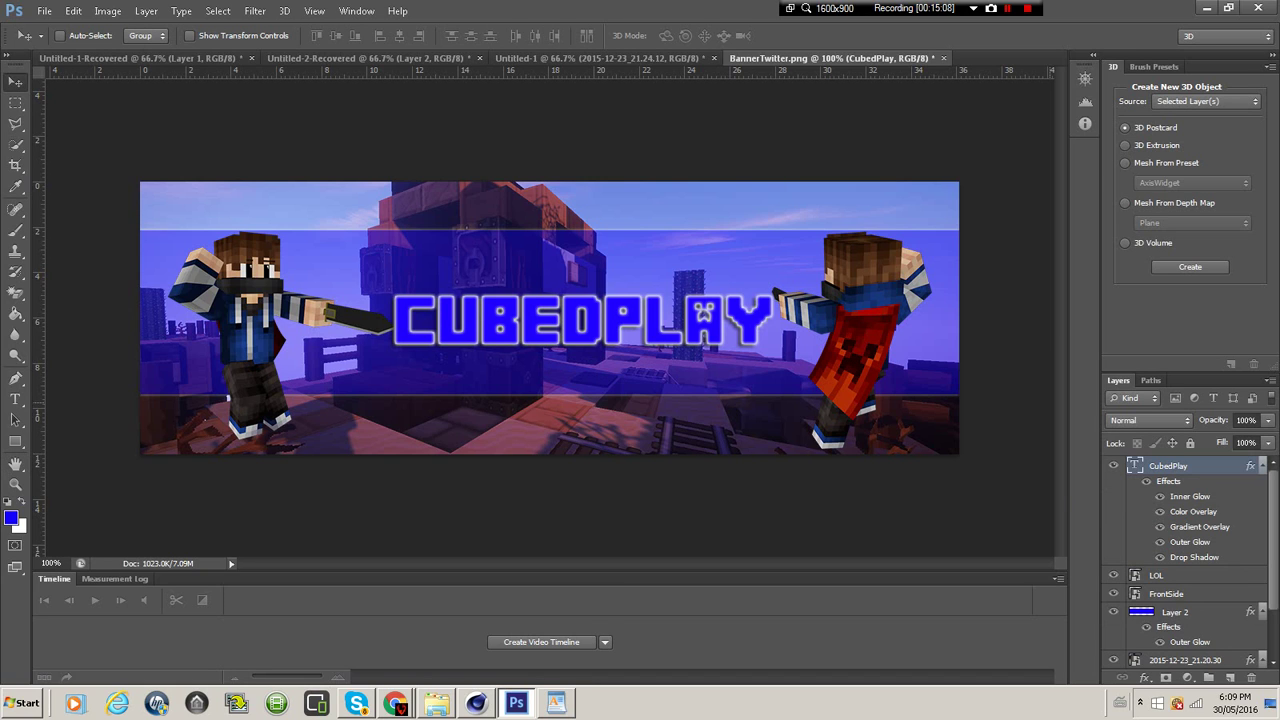